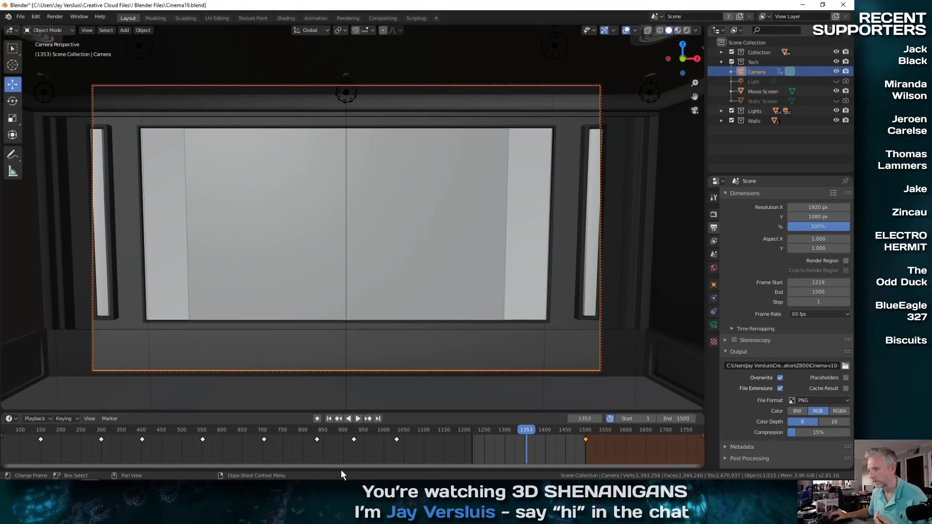
Step: Switch the Blender window to fullscreen and turn on the PointerFocus pointer highlight
mouse_move(156, 480)
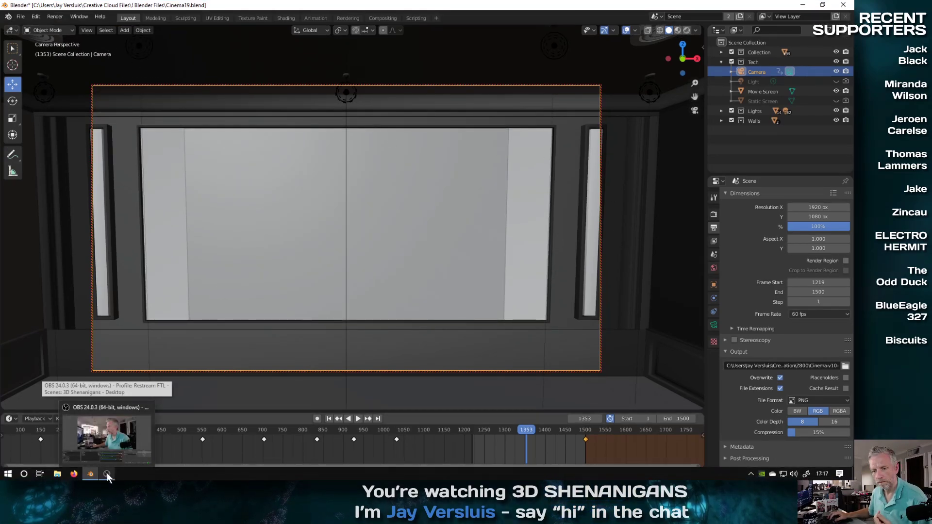
left_click(78, 16)
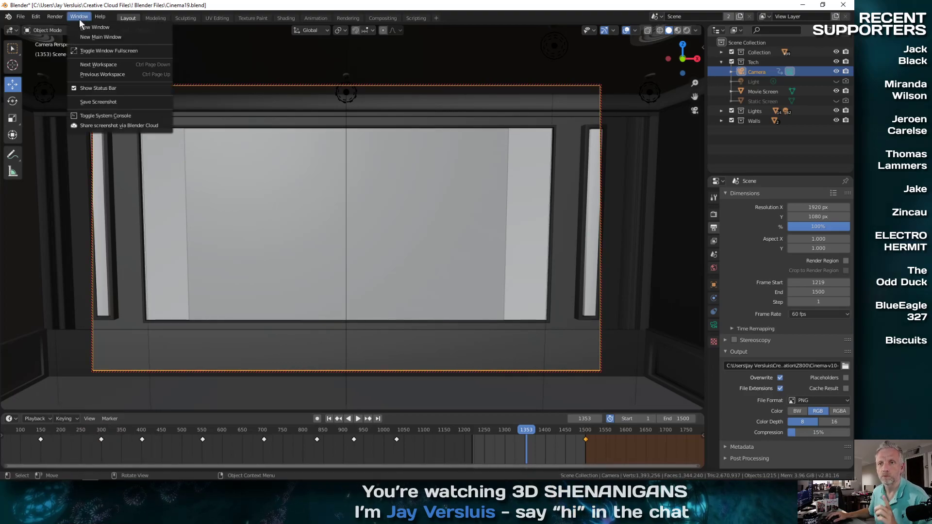
left_click(100, 51)
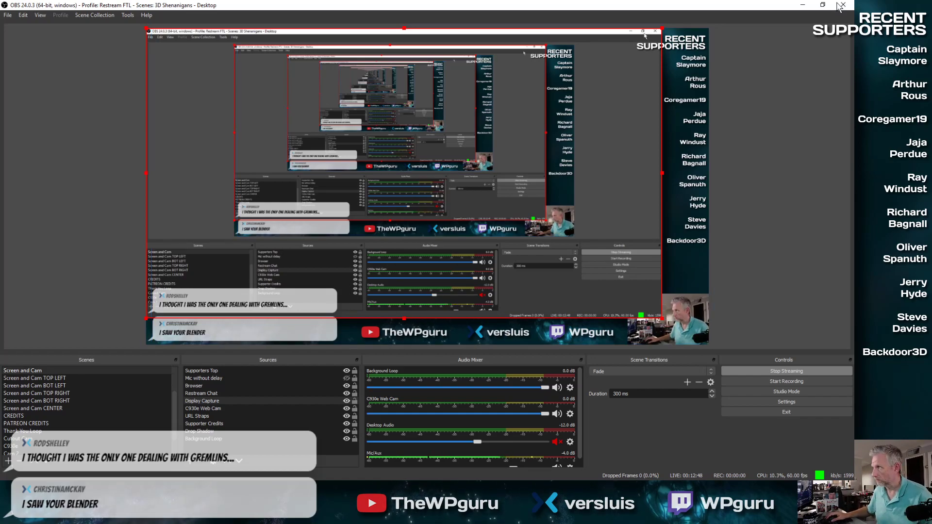
left_click(802, 4)
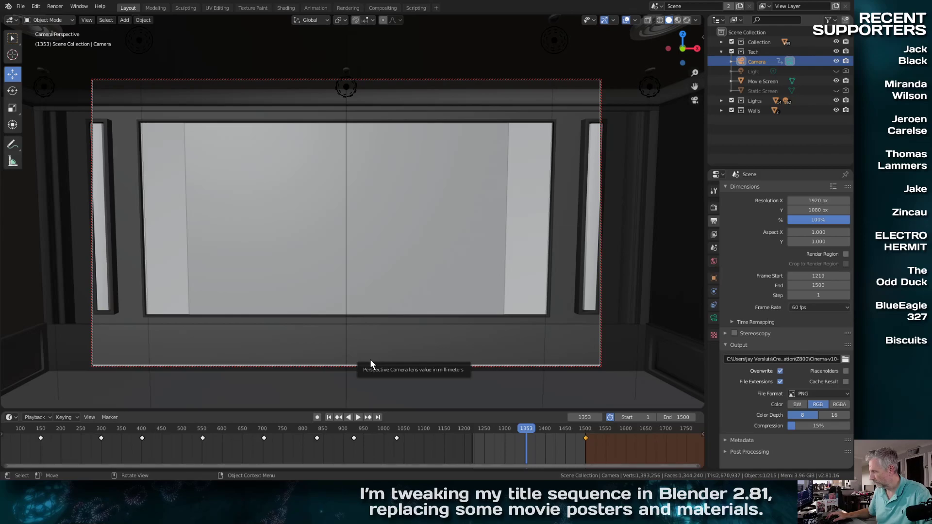
key("ctrl+F9")
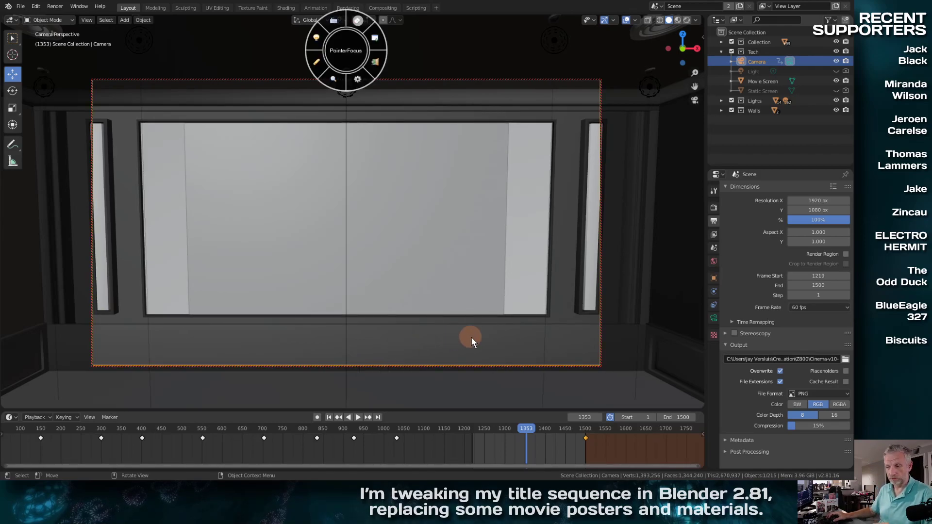
left_click(378, 41)
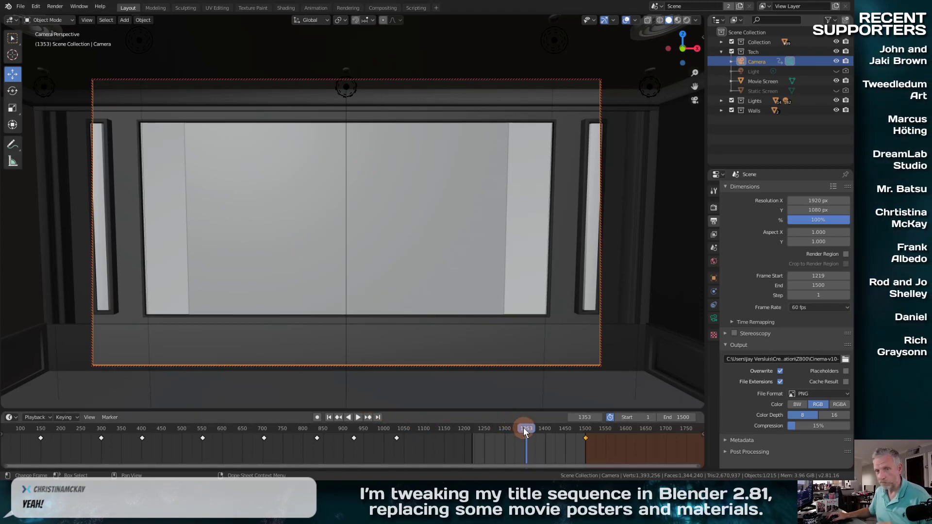
Step: Scrub the animation through the auditorium shot, going back to frame 1021 and forward to frame 1184
left_click_drag(523, 430, 392, 420)
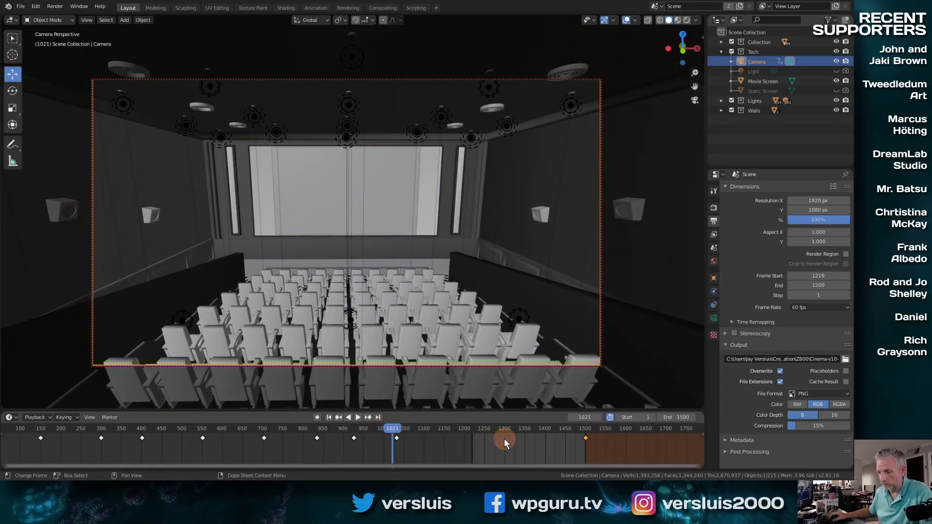
left_click(397, 437)
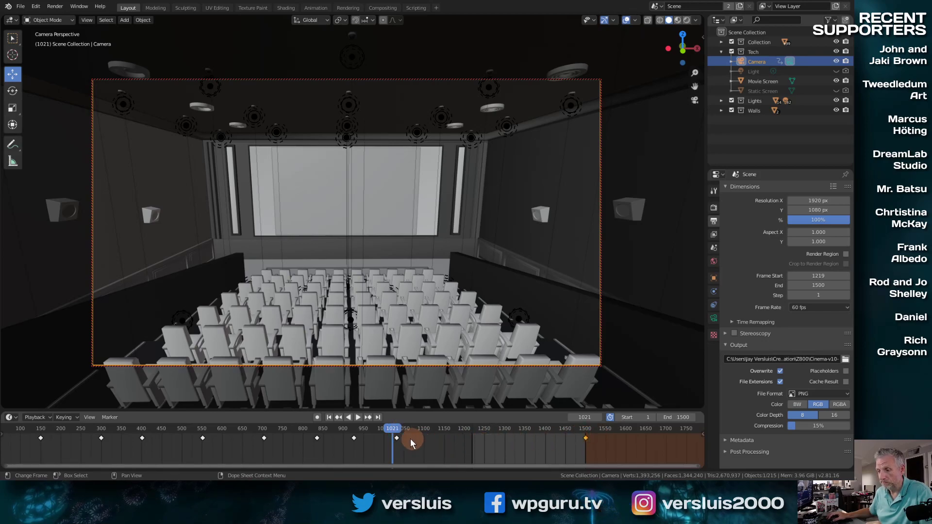
left_click_drag(396, 431, 429, 447)
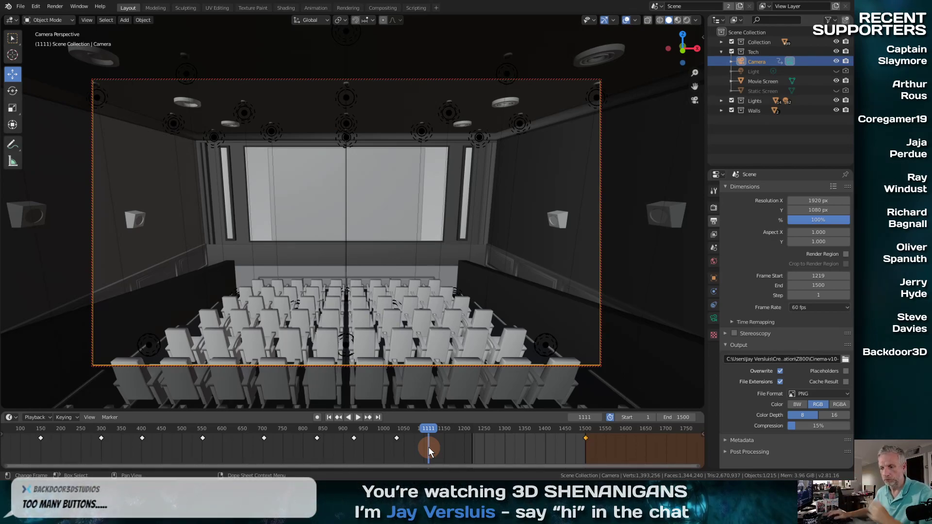
mouse_move(429, 426)
left_mouse_down()
mouse_move(589, 432)
mouse_move(397, 444)
mouse_move(444, 432)
left_mouse_up()
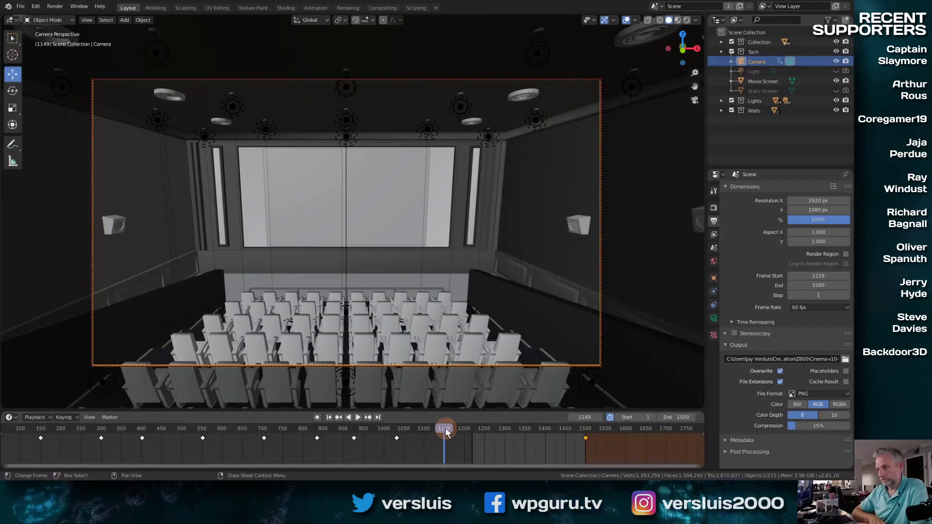
key("space")
left_click_drag(447, 427, 458, 444)
left_click(445, 365)
left_click(445, 365)
key("n")
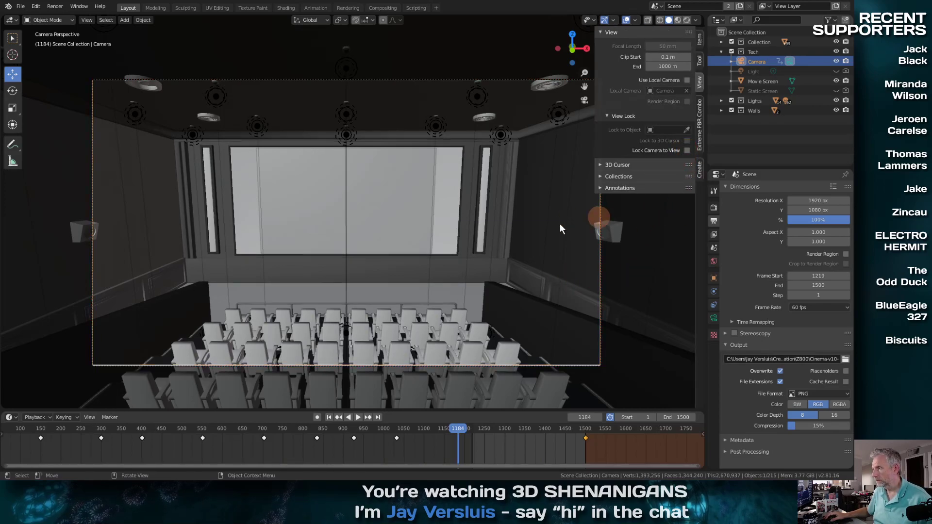
key("n")
Step: Scrub back to the lobby at frame 496 and to the theatre exterior at frame 211
left_click_drag(452, 429, 182, 444)
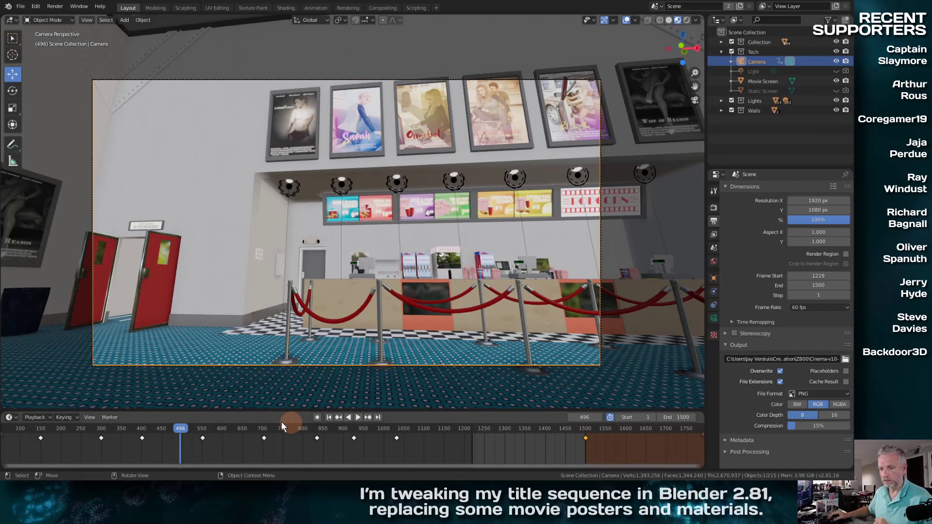
scroll(281, 361, "up", 1)
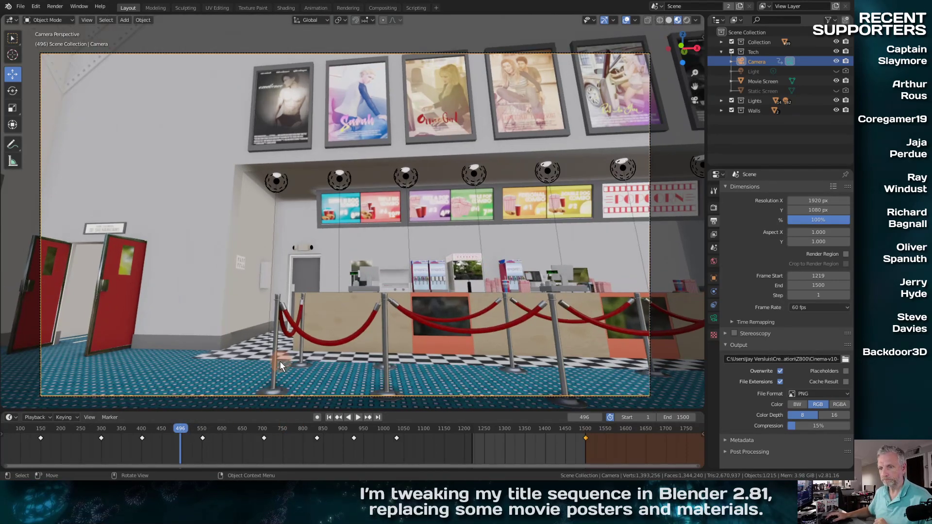
left_click_drag(179, 431, 66, 428)
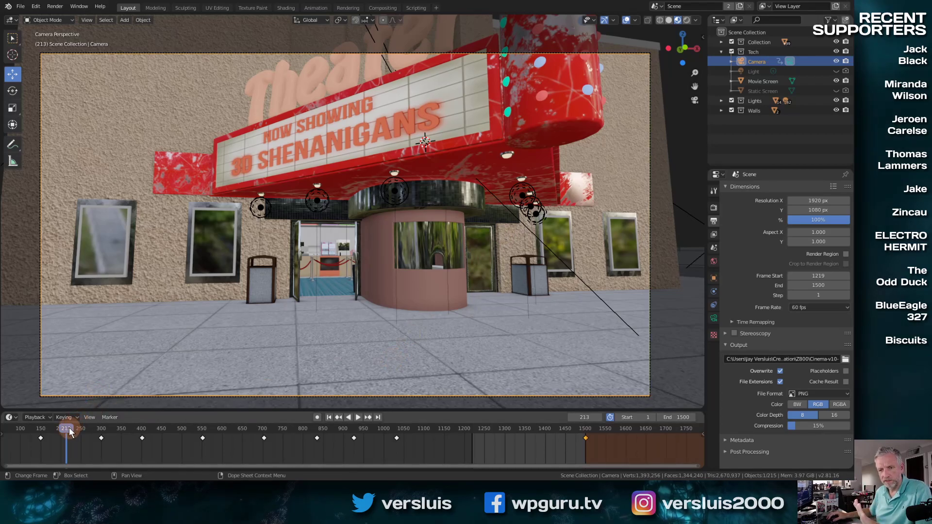
key("space")
mouse_move(76, 431)
left_mouse_down()
mouse_move(101, 426)
mouse_move(70, 429)
left_mouse_up()
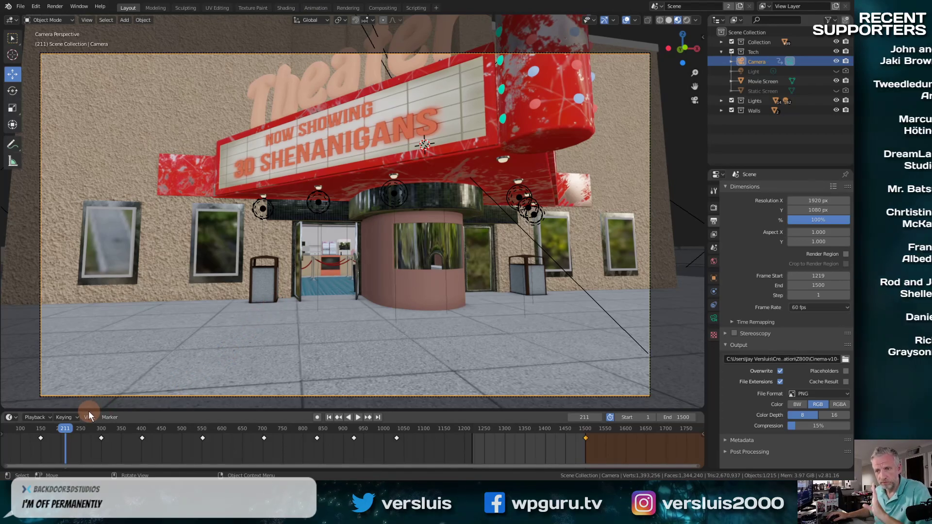
Step: Play and scrub the camera move from the theatre entrance through the lobby up to frame 612
left_click_drag(66, 428, 121, 420)
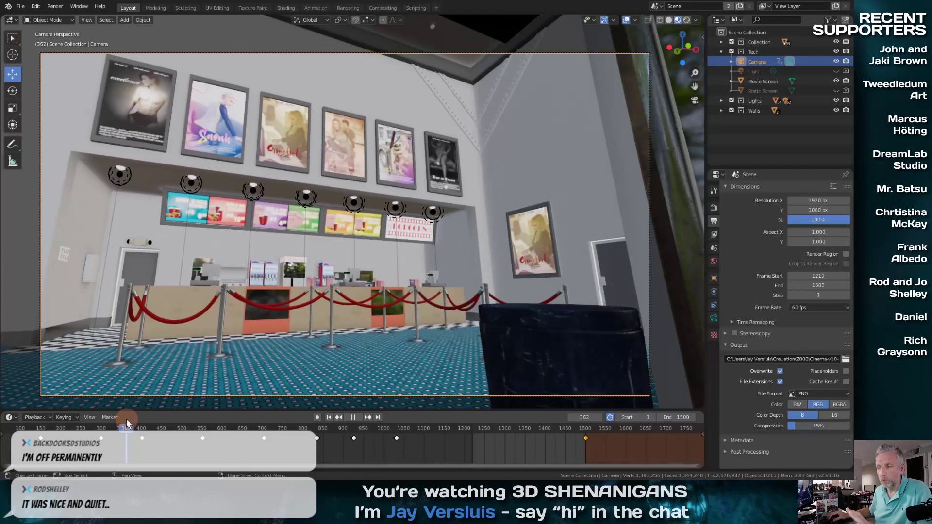
key("space")
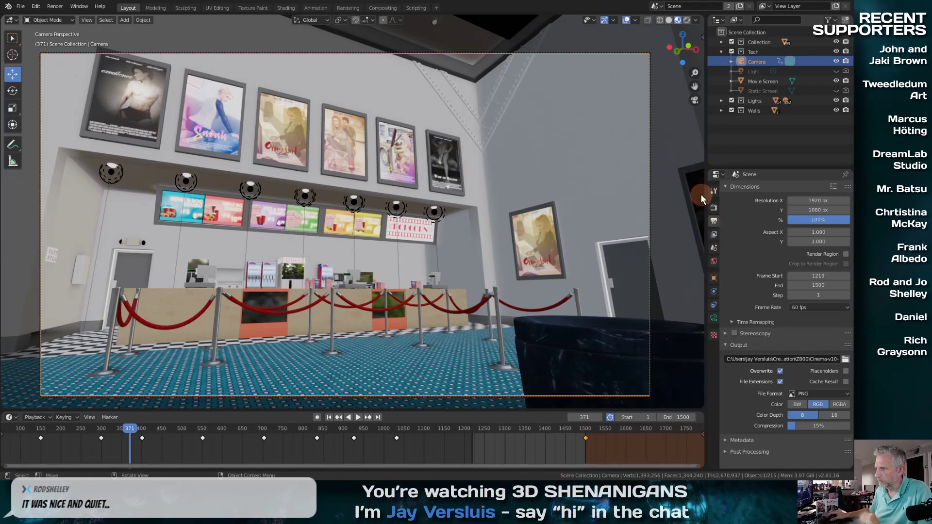
left_click_drag(132, 432, 163, 427)
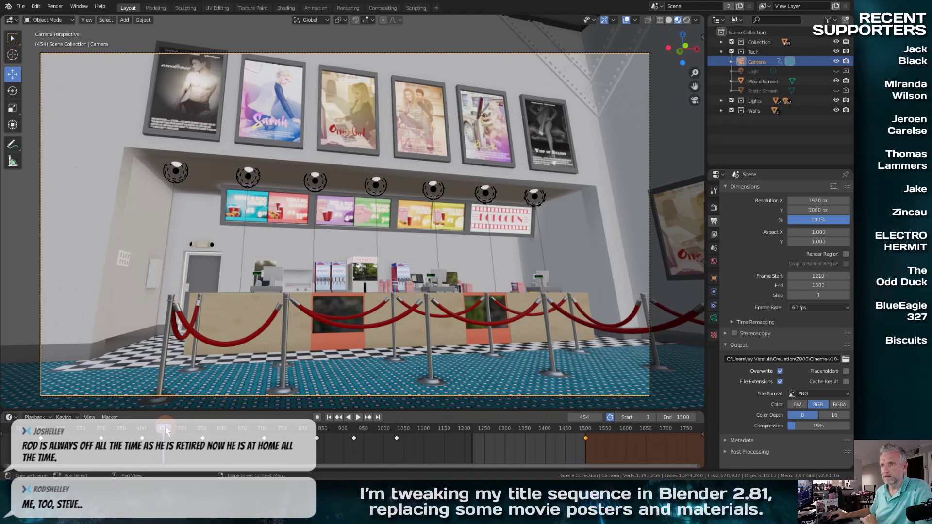
left_click(184, 427)
left_click_drag(185, 427, 226, 421)
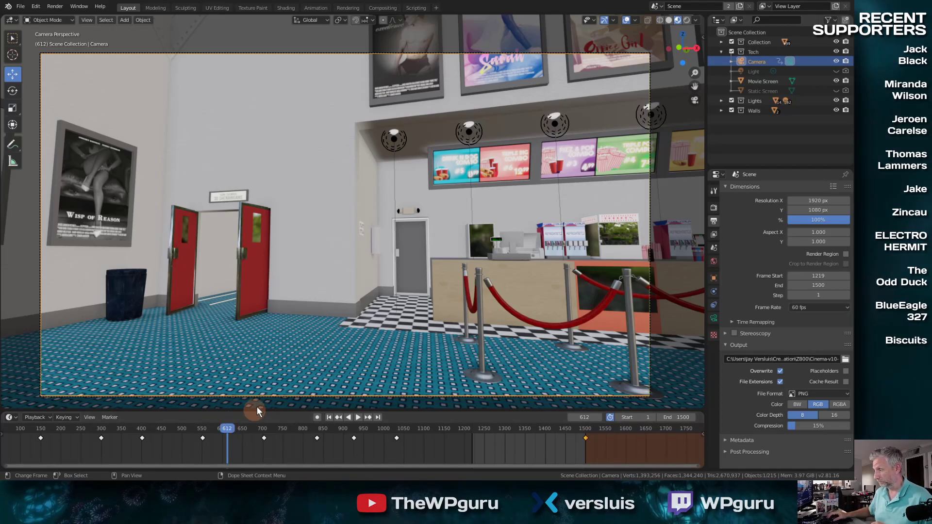
key("space")
Step: Park the playhead at frame 453, where all six posters above the concession counter are in the camera view
left_click_drag(231, 427, 167, 426)
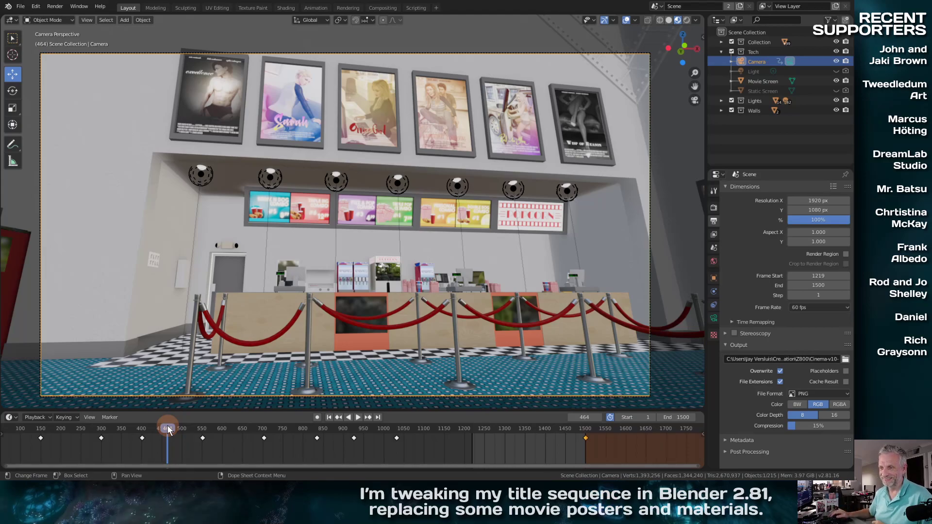
key("space")
left_click_drag(168, 430, 162, 430)
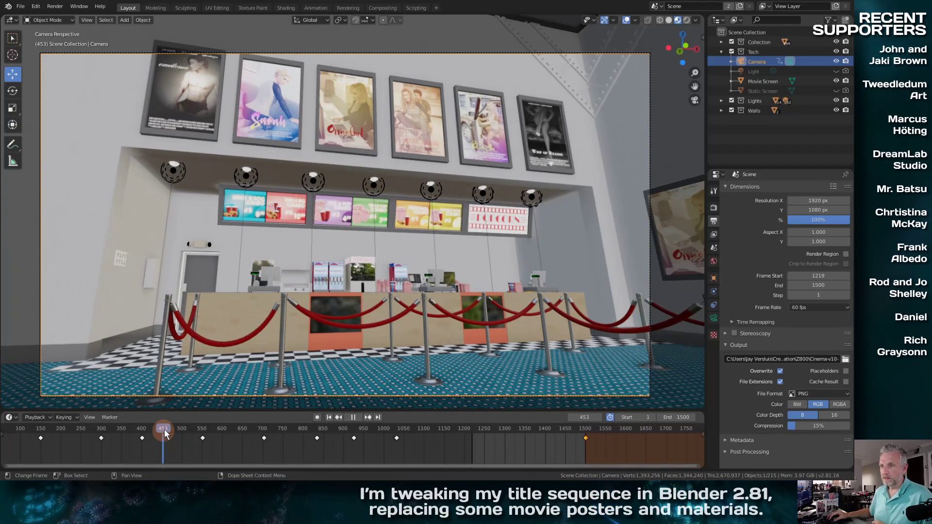
key("space")
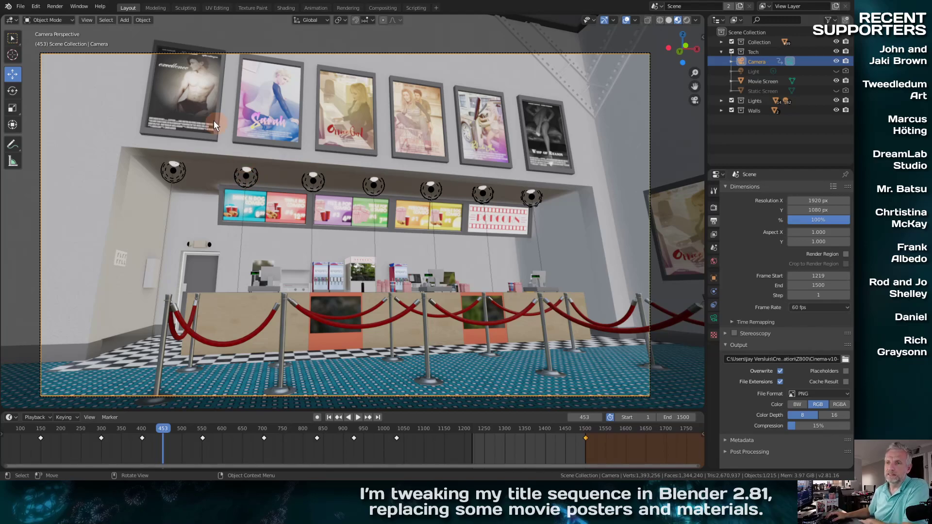
Step: Select individual posters above the concession counter in turn, ending with the "excellence" poster selected
left_click(201, 104)
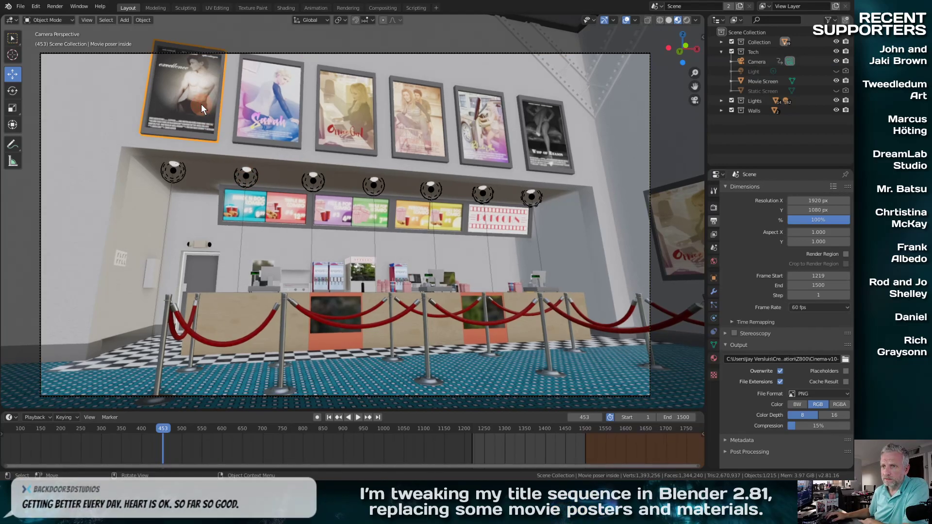
left_click(286, 106)
left_click(349, 113)
left_click(412, 124)
left_click(536, 126)
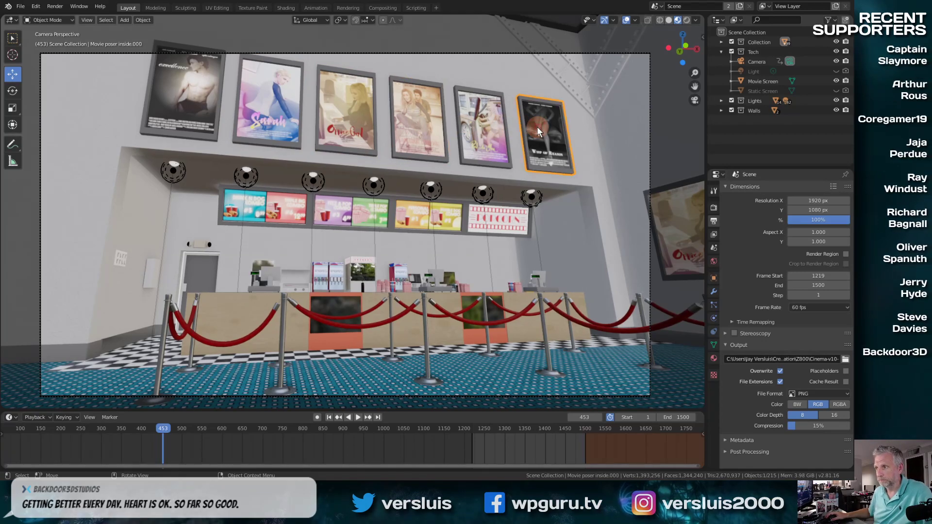
left_click(187, 104)
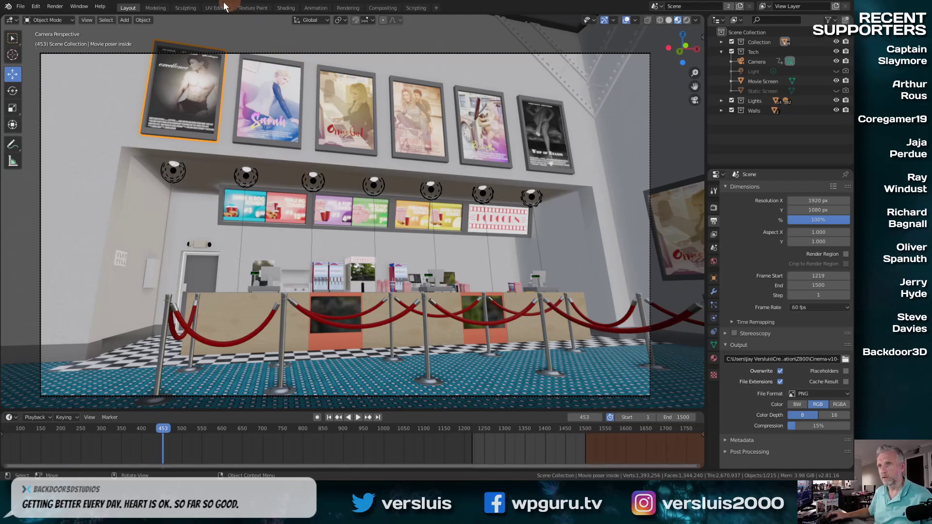
Step: Open the Shading workspace and set its viewport to Material Preview shading
left_click(283, 8)
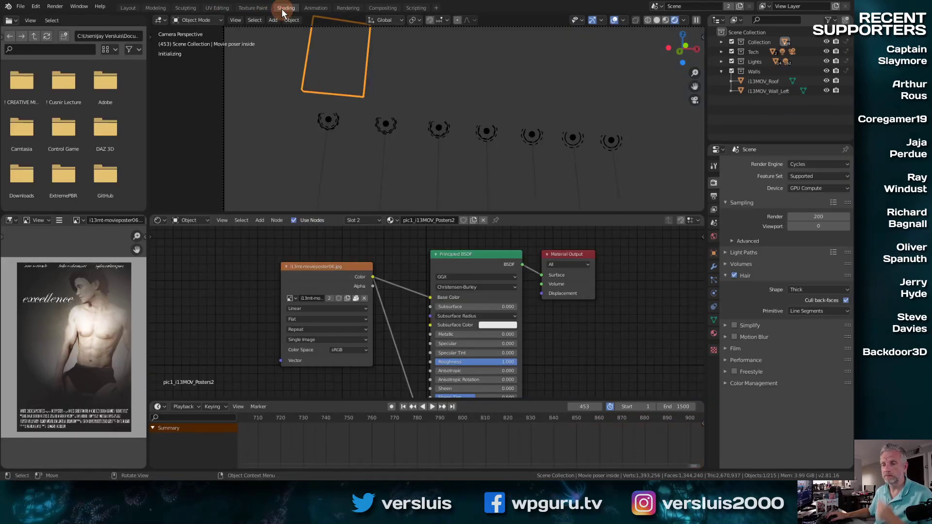
left_click(669, 21)
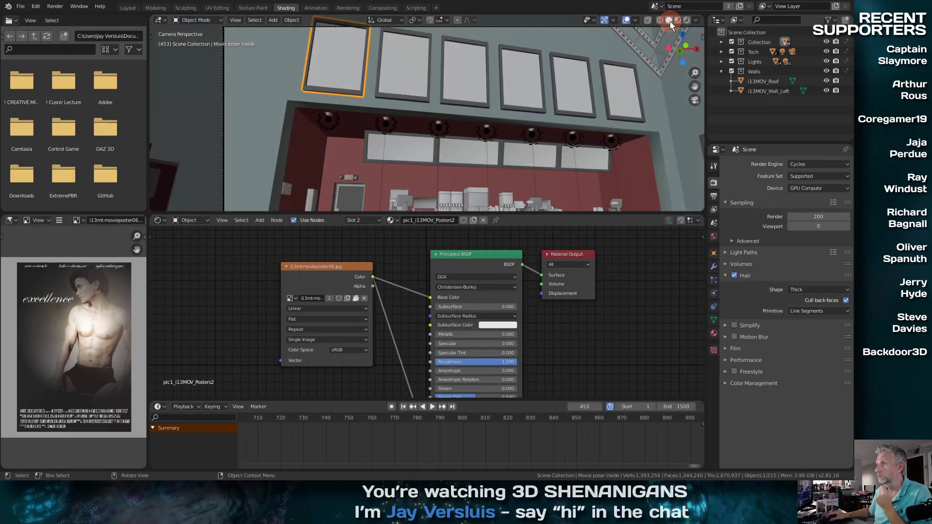
left_click(678, 20)
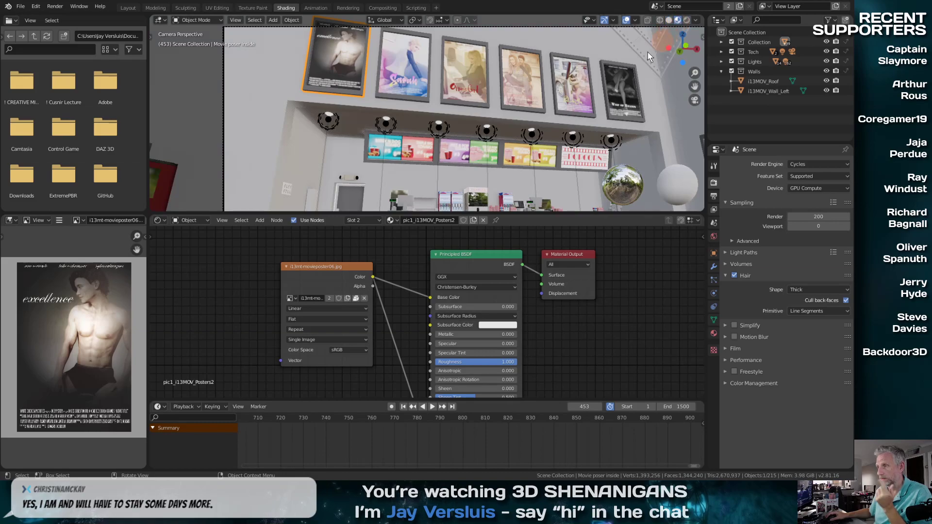
Step: Compare the material nodes of the first three posters above the counter, finishing on the "excellence" poster
left_click(418, 61)
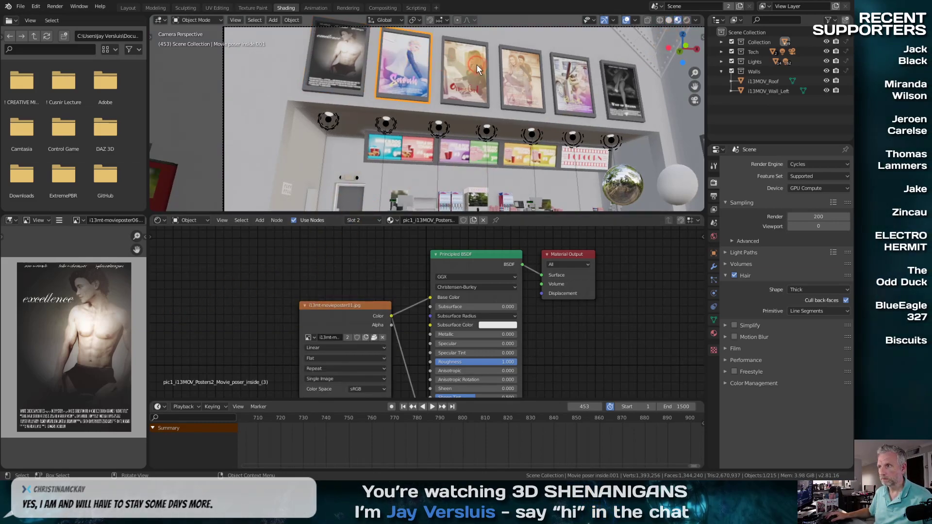
left_click(476, 64)
left_click(403, 77)
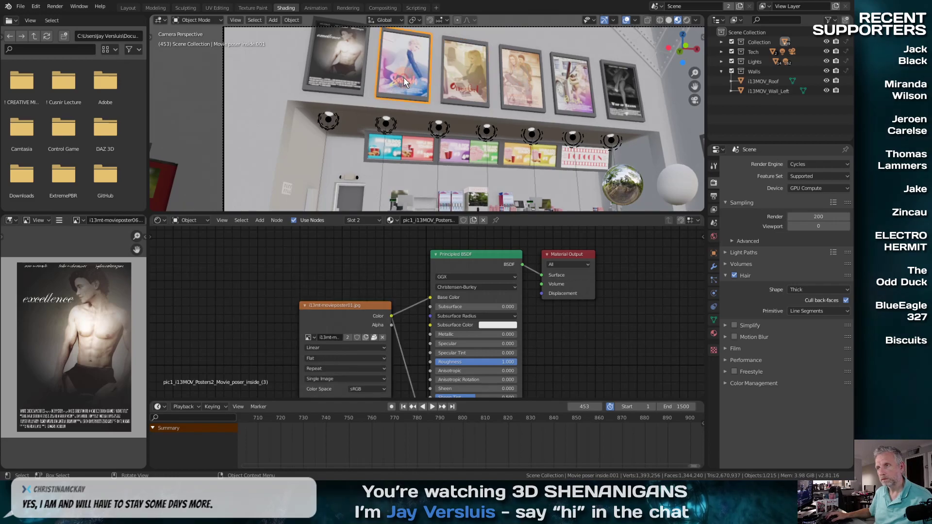
left_click(342, 75)
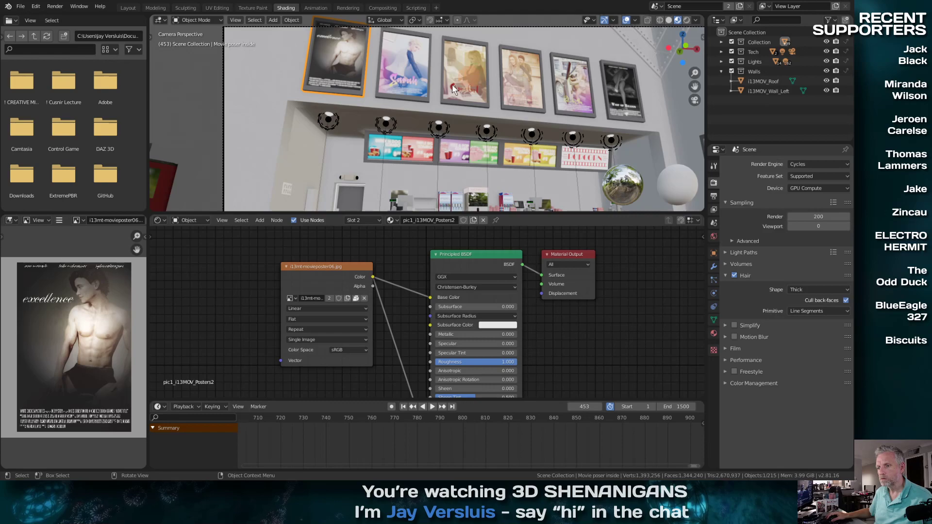
Step: Try i13mt-movieposter05.jpg as the "excellence" poster's image texture and restore i13mt-movieposter06.jpg
left_click(295, 297)
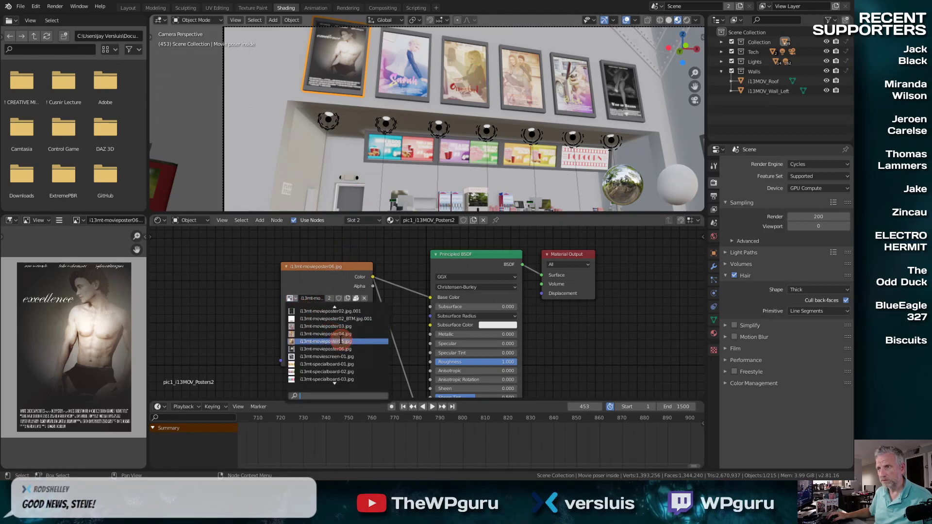
left_click(341, 342)
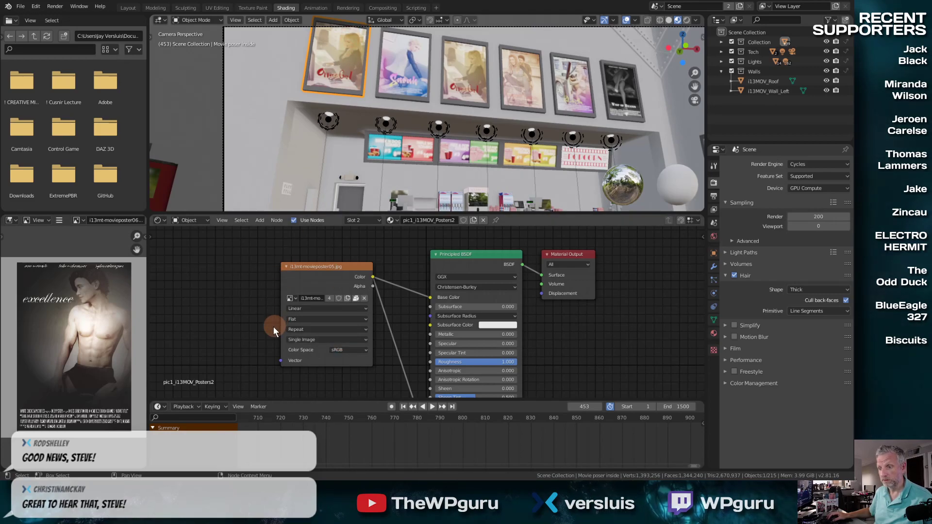
left_click(296, 298)
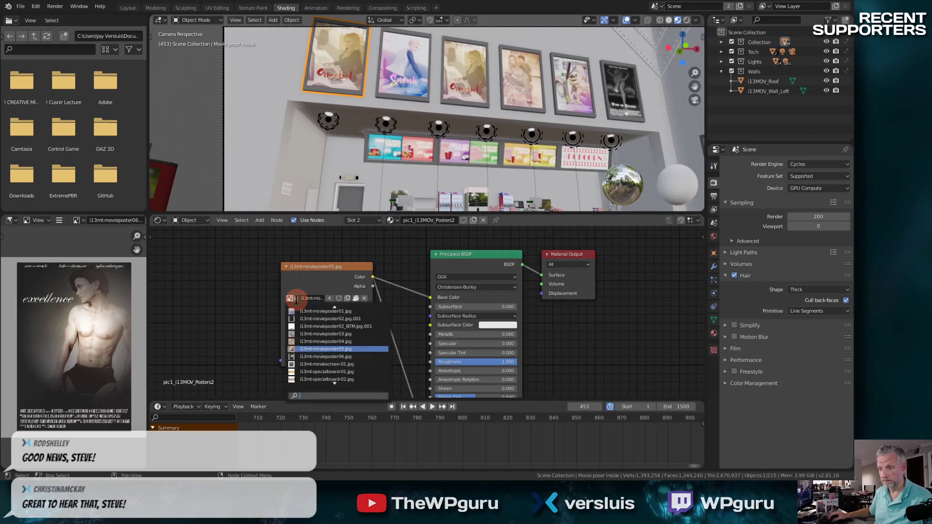
left_click(327, 356)
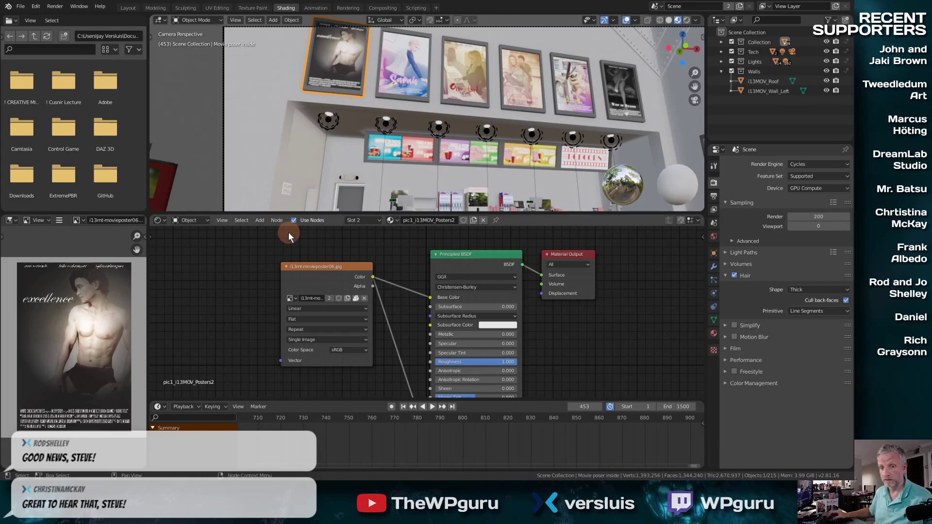
Step: Inspect the material nodes of the third poster above the counter and those of the second, "Sarah" poster
left_click(466, 75)
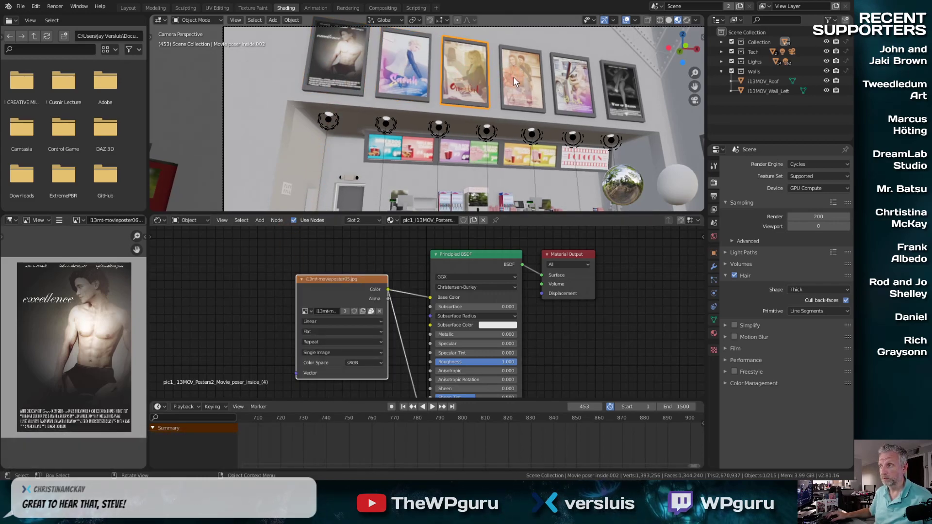
left_click(414, 74)
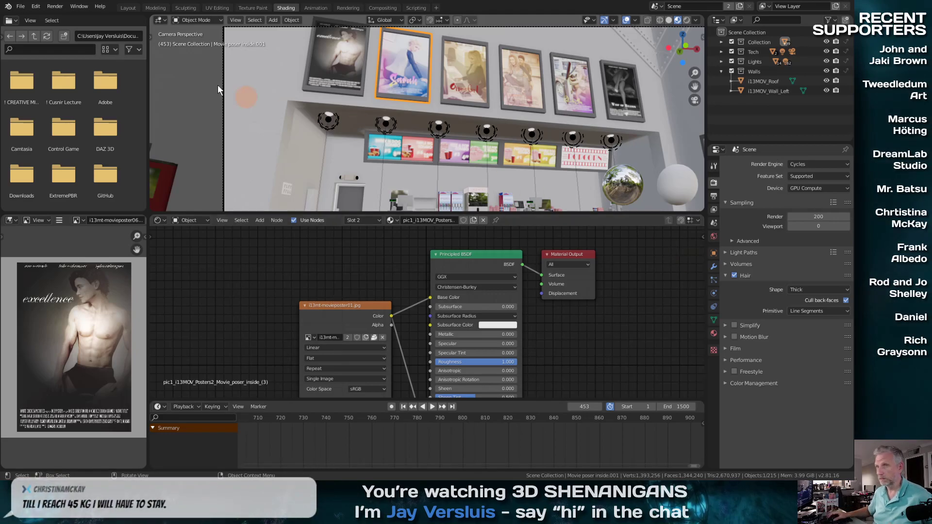
Step: Switch the Blender window out of full screen and minimize it to reach the desktop
left_click(79, 7)
left_click(96, 41)
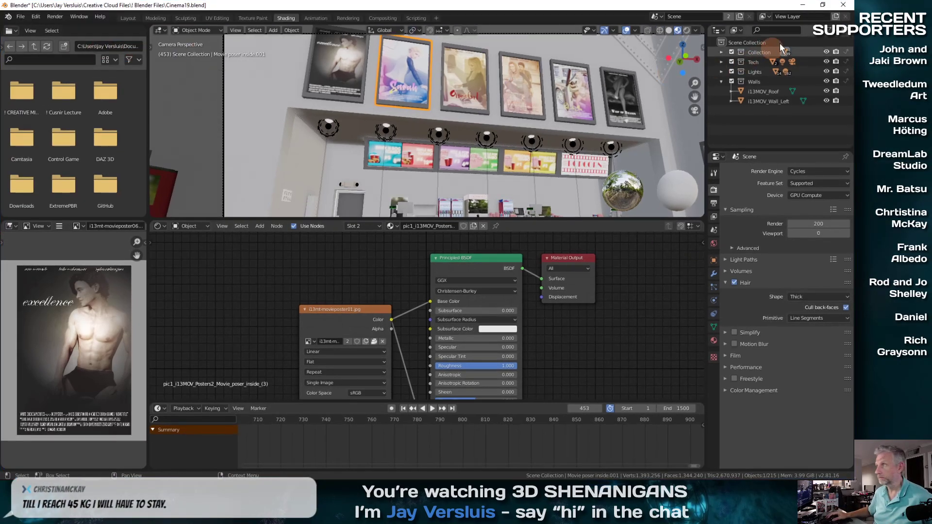
left_click(804, 12)
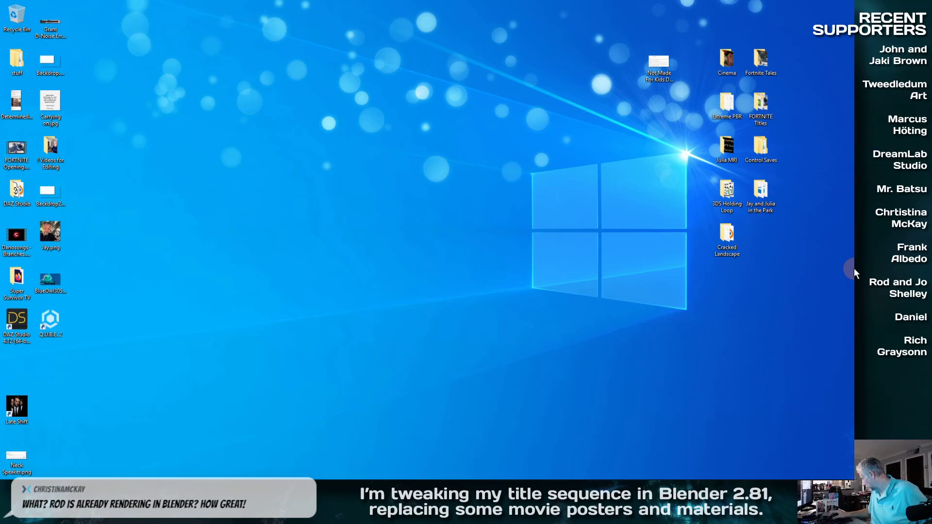
Step: Paste the copied Movie Posters folder and the First-Blender-Render.png image onto the desktop
right_click(248, 127)
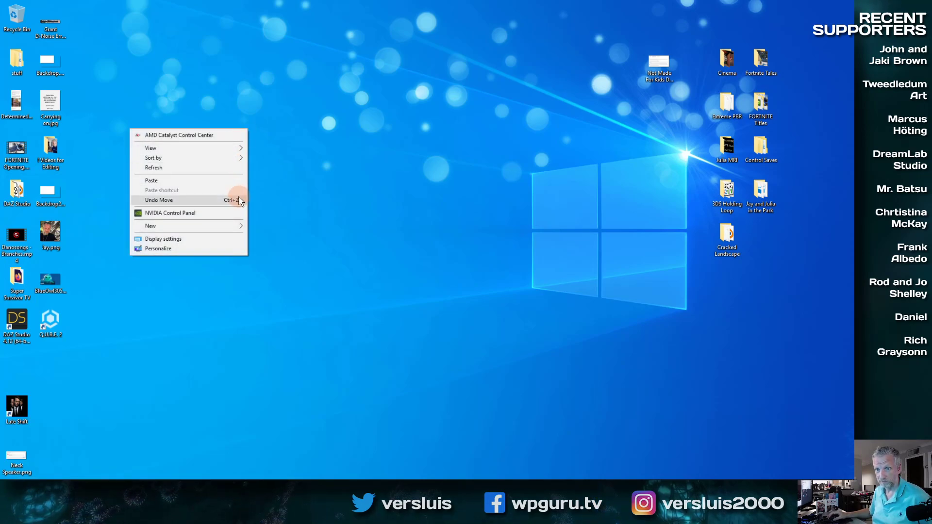
left_click(222, 181)
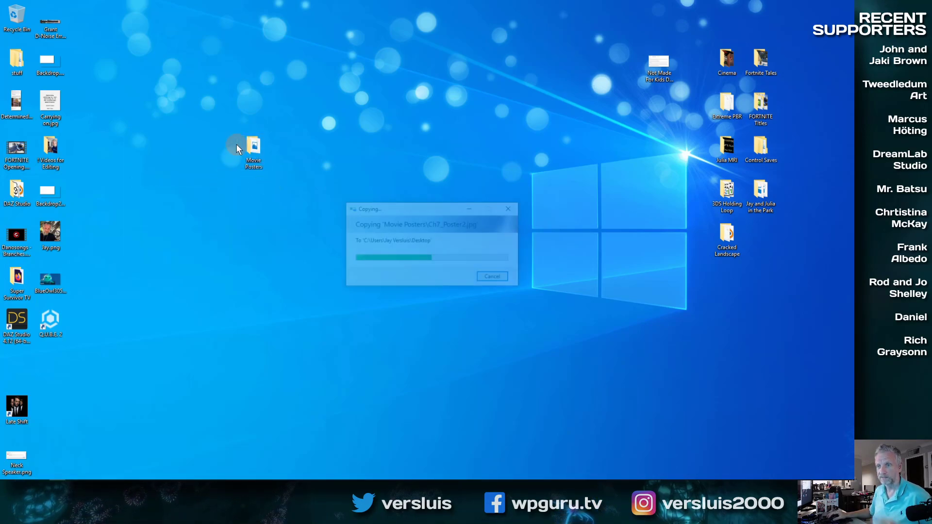
left_click_drag(422, 206, 368, 130)
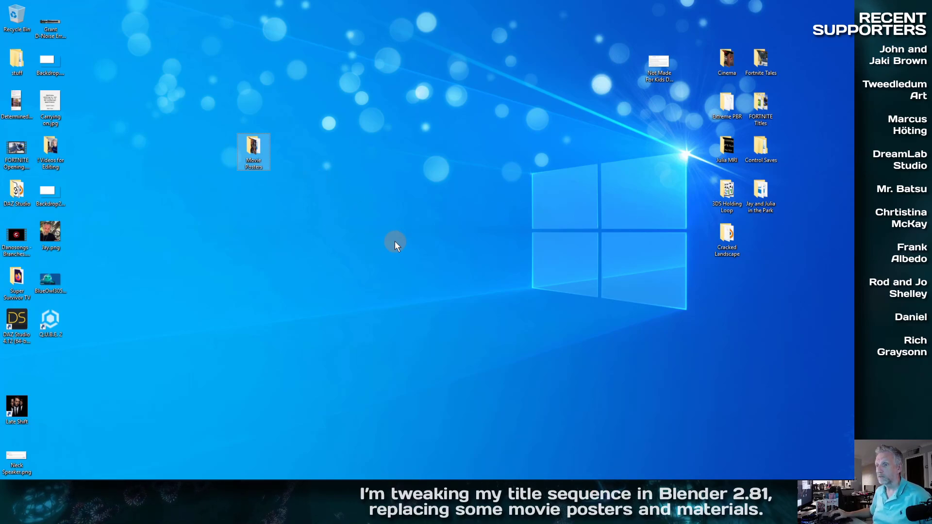
right_click(354, 173)
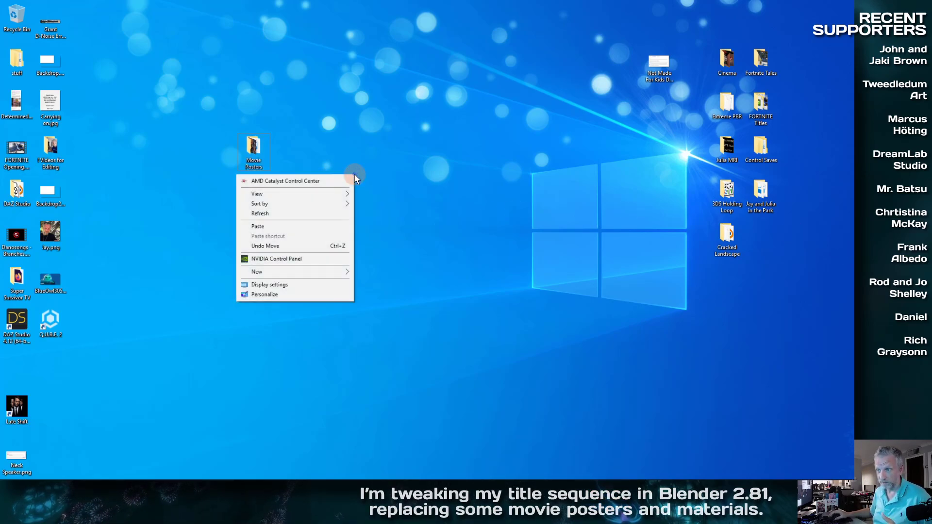
left_click(329, 226)
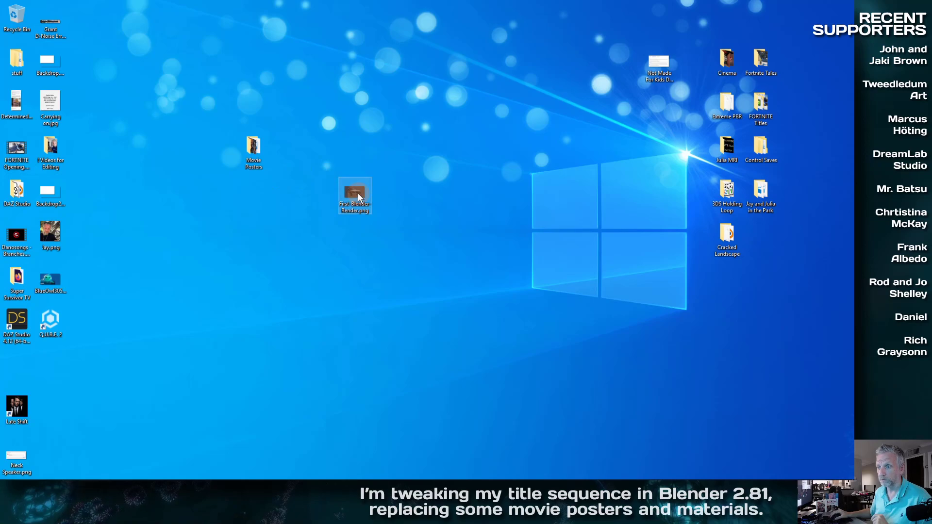
Step: View First-Blender-Render.png from the desktop at full-screen size and close the image viewer
mouse_move(357, 193)
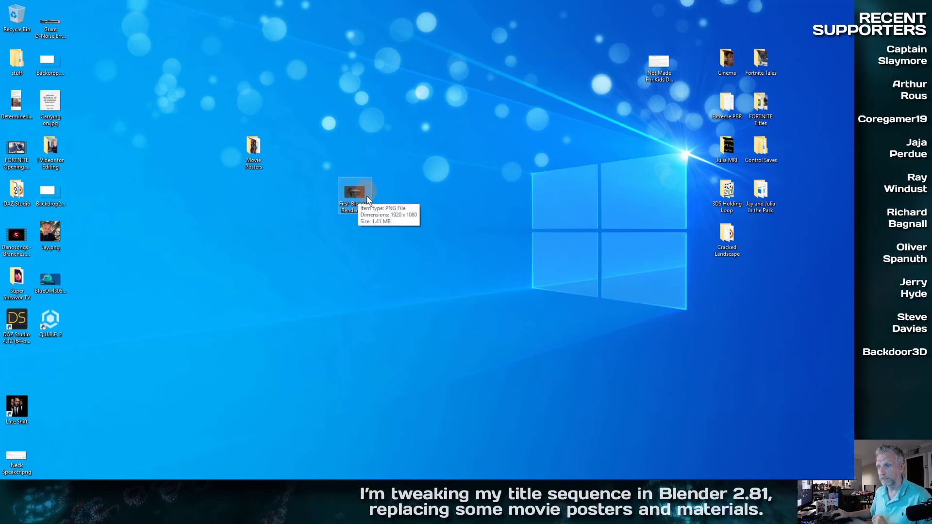
double_click(359, 195)
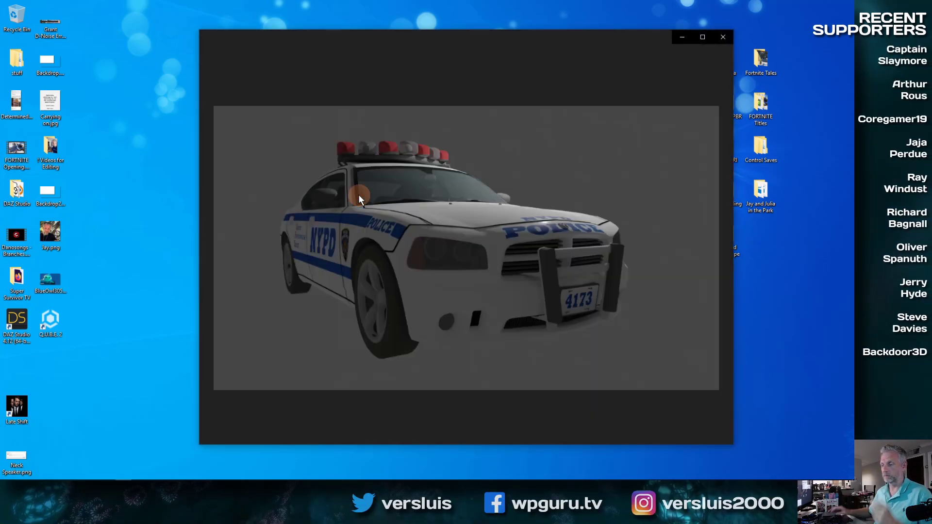
left_click(723, 431)
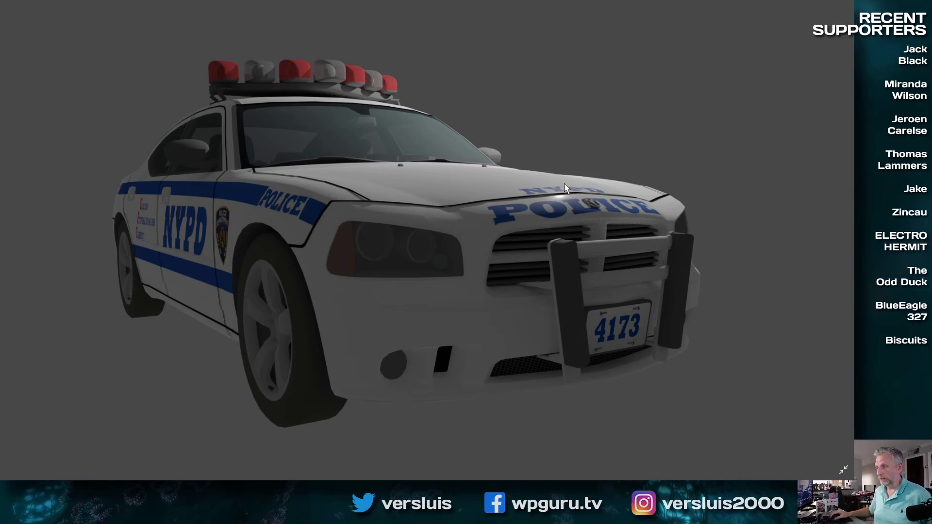
left_click(844, 469)
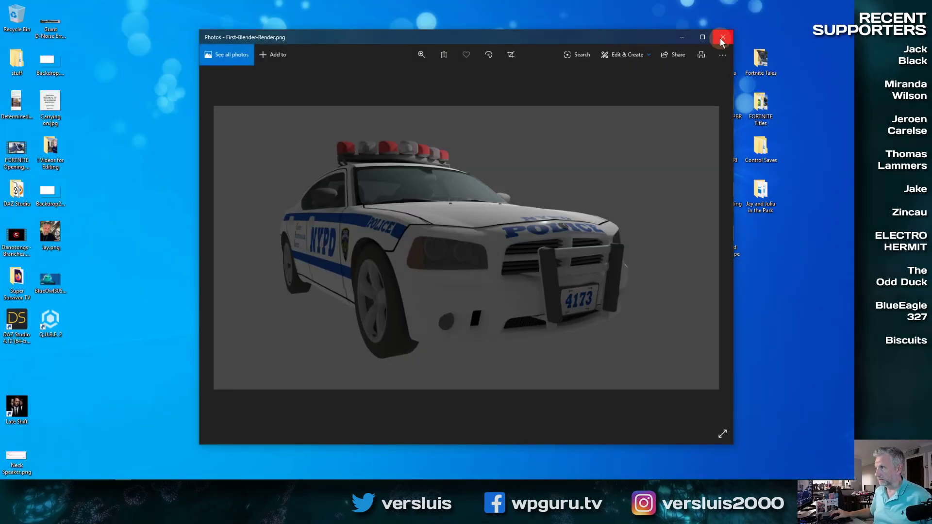
left_click(721, 37)
Step: View Ar_colombia.jpg, Ch7_Poster_01.jpg and Ch7_Poster2.jpg from the Movie Posters folder full screen, leaving only the folder window open
double_click(254, 144)
double_click(213, 127)
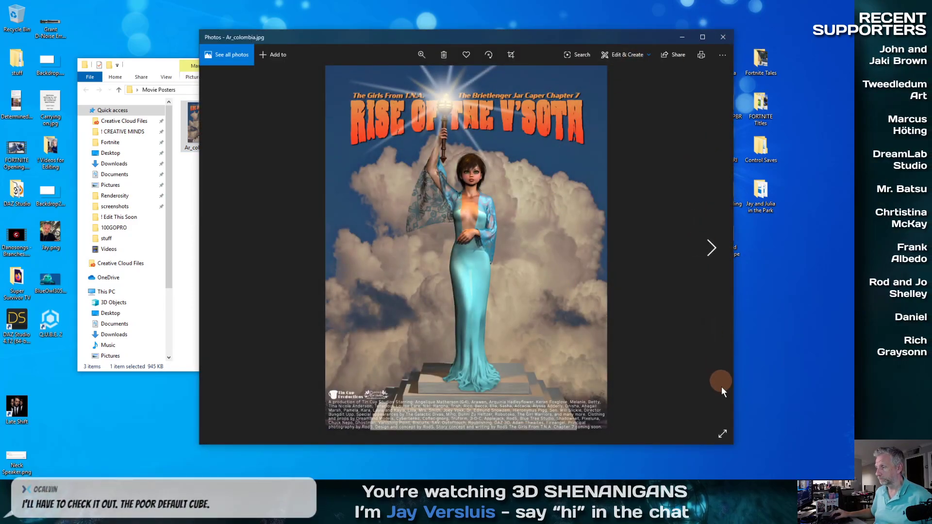
left_click(723, 434)
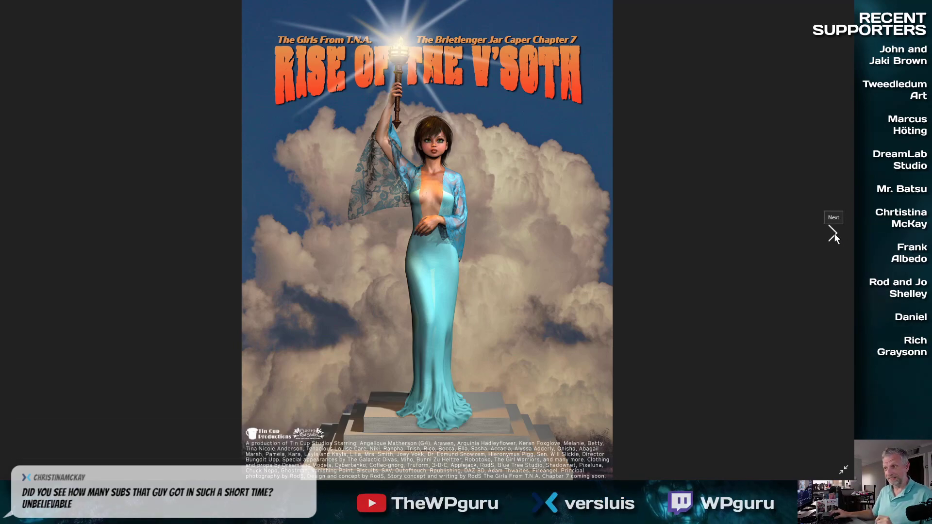
left_click(834, 233)
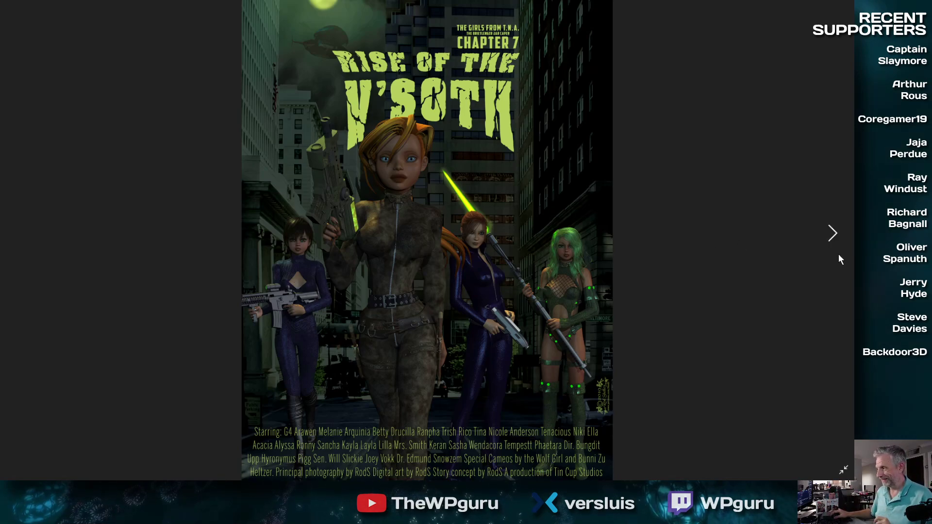
left_click(832, 236)
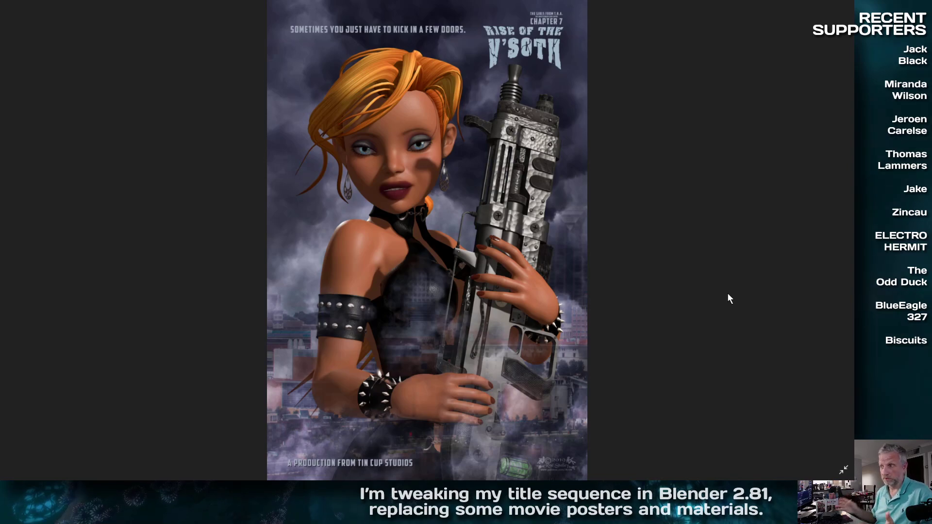
left_click(844, 469)
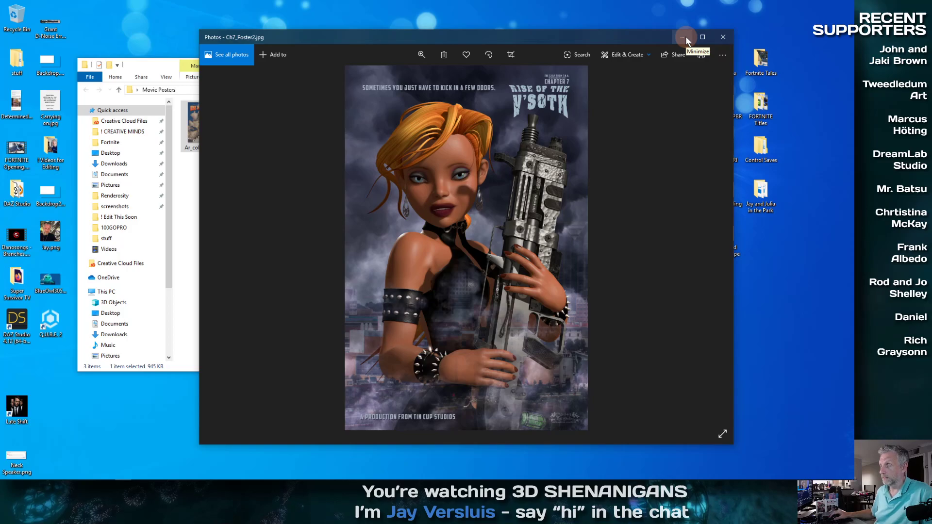
left_click(723, 37)
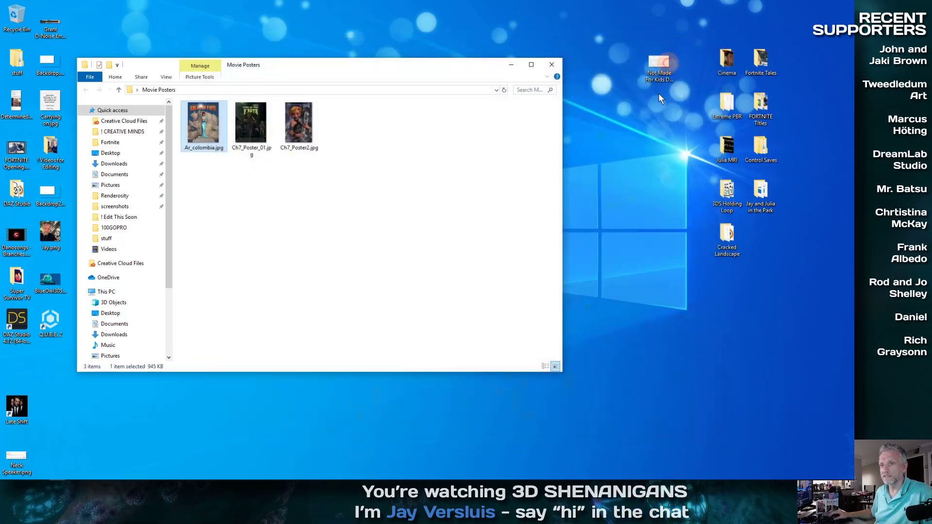
left_click_drag(365, 67, 486, 57)
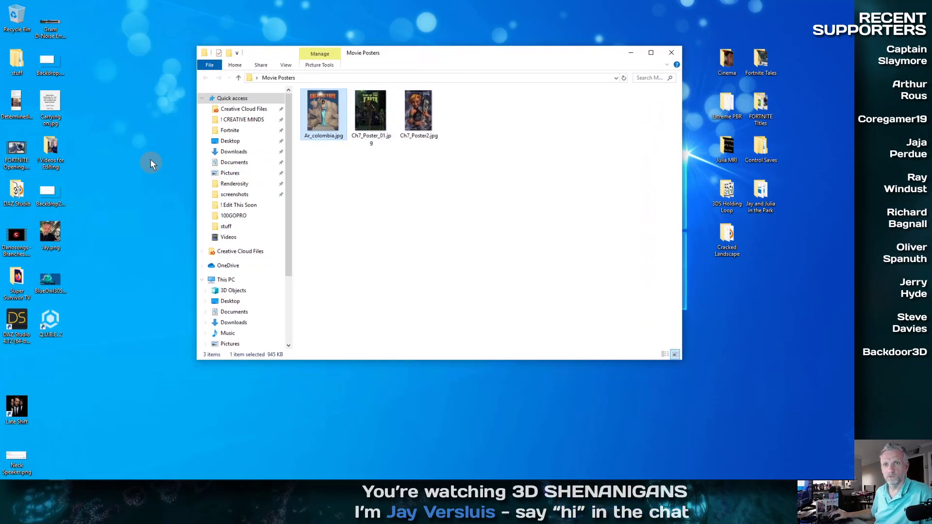
Step: Switch to Firefox and open YouTube in a new tab
mouse_move(150, 479)
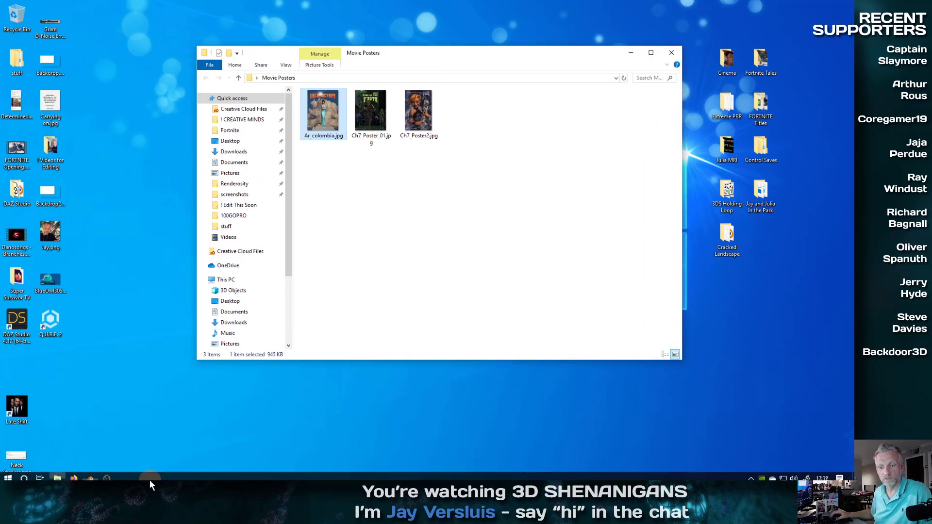
left_click(75, 474)
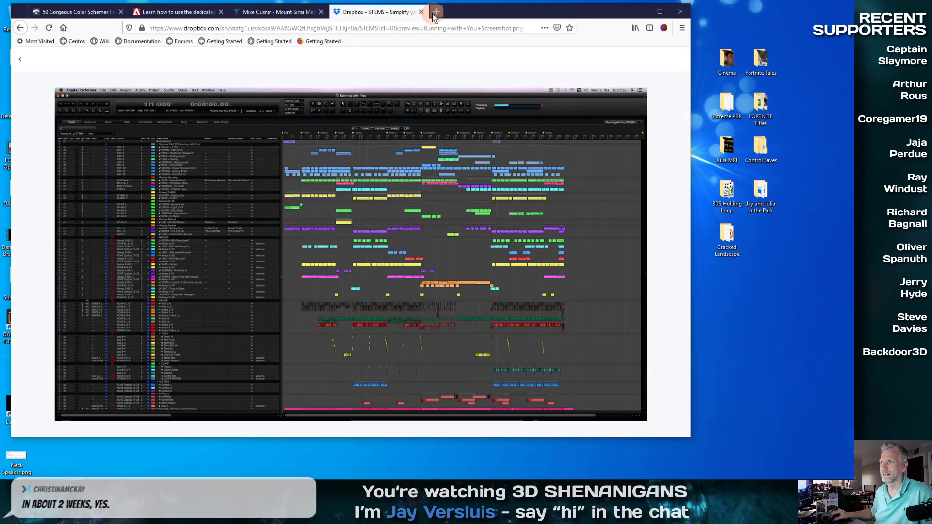
left_click(436, 11)
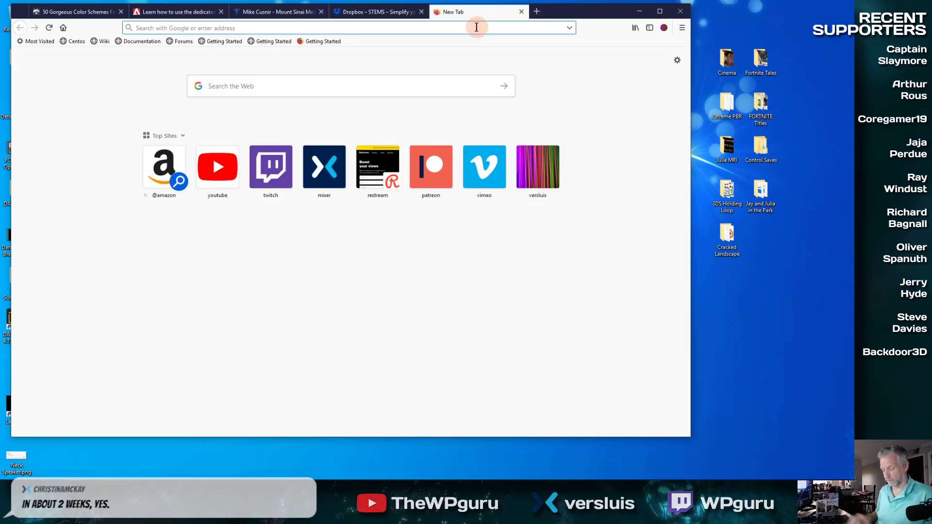
type("youtube")
key("Return")
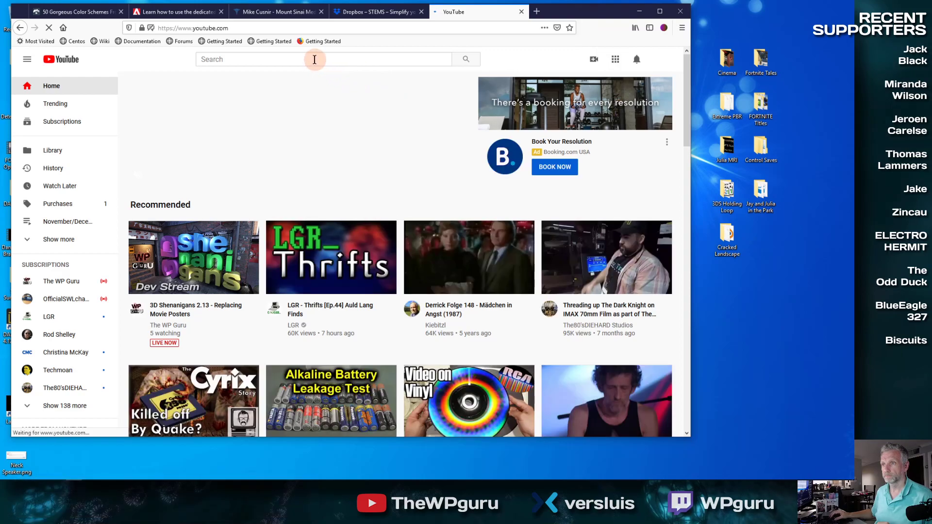
Step: Search YouTube for the Studio 53 creator's name and open that 3D News & Tutorials channel
left_click(315, 59)
type("steven scott")
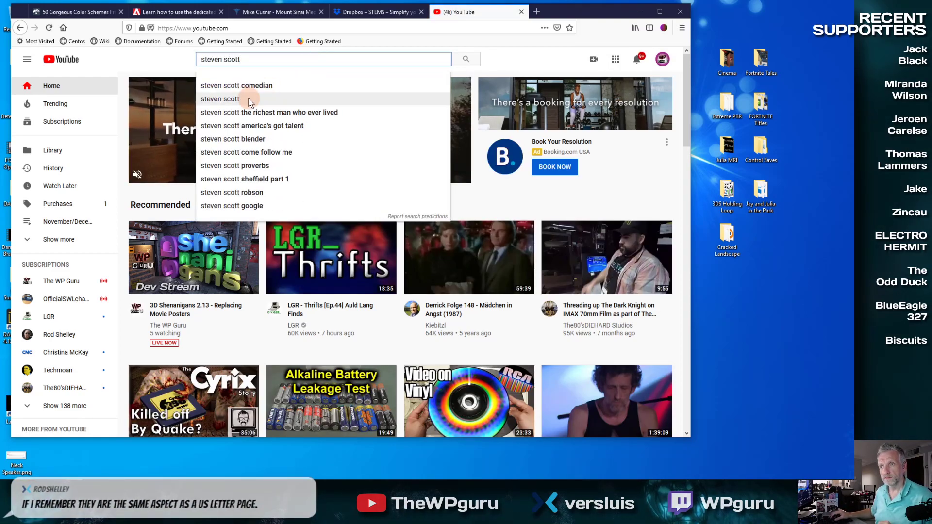
left_click(247, 100)
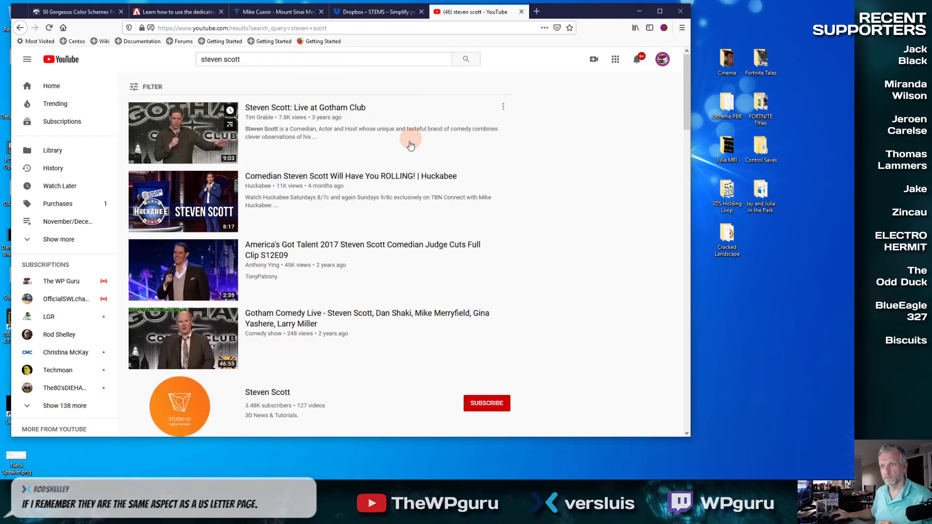
scroll(334, 243, "down", 3)
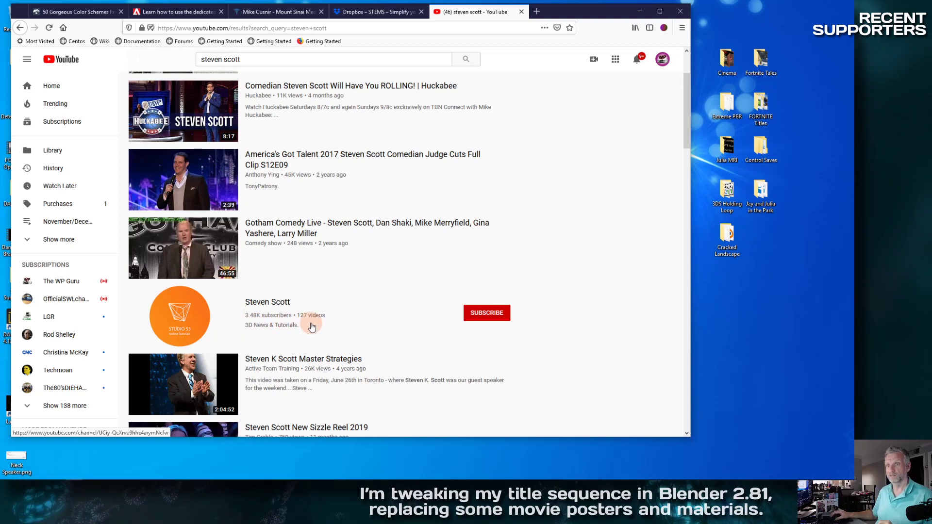
left_click(270, 307)
Step: Browse the Studio 53 channel's full list of uploaded Blender tutorials and add-on reviews
scroll(493, 280, "down", 2)
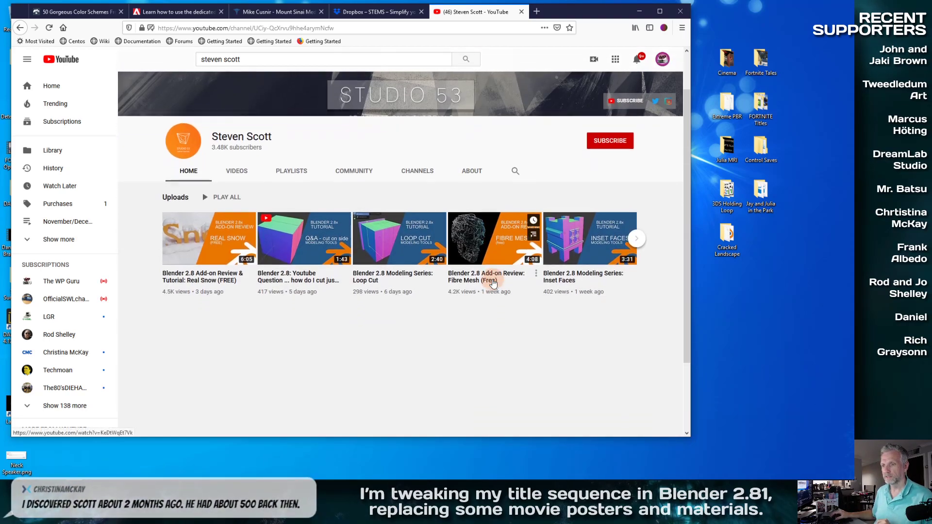
scroll(493, 281, "up", 2)
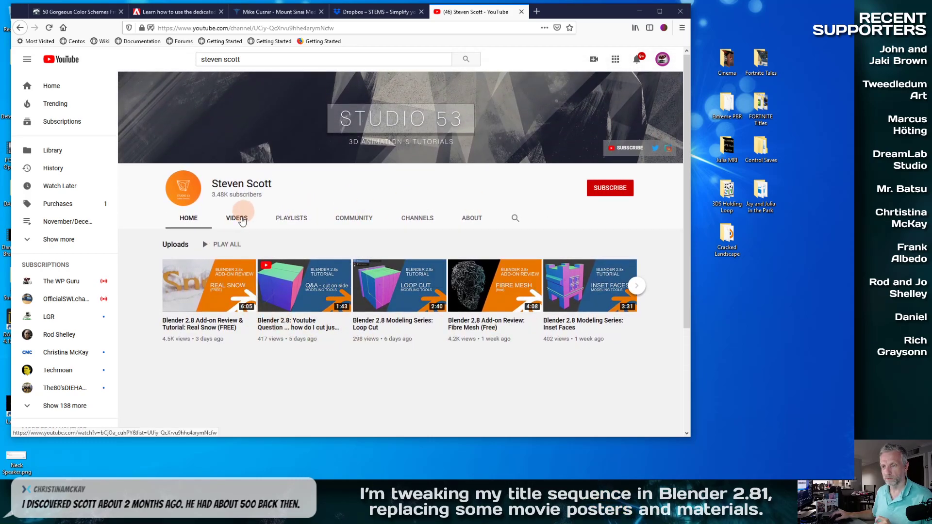
left_click(236, 218)
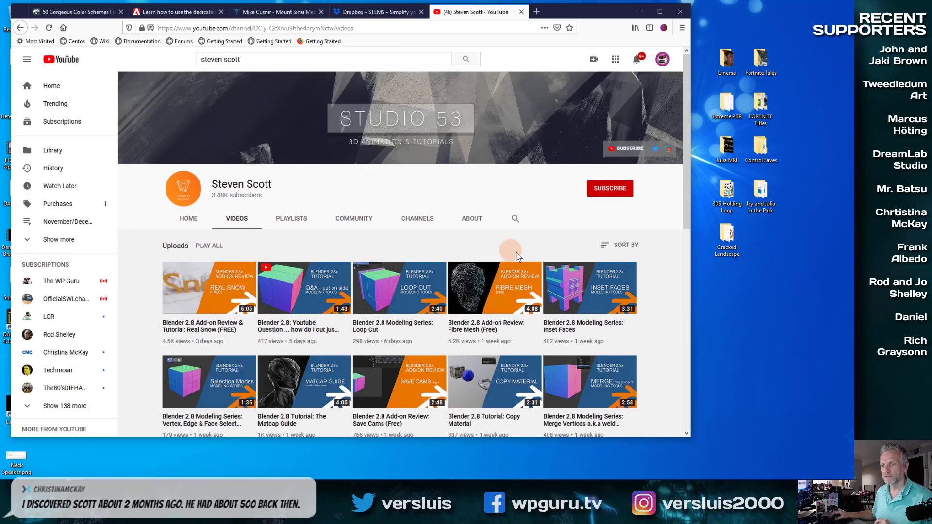
scroll(652, 311, "down", 2)
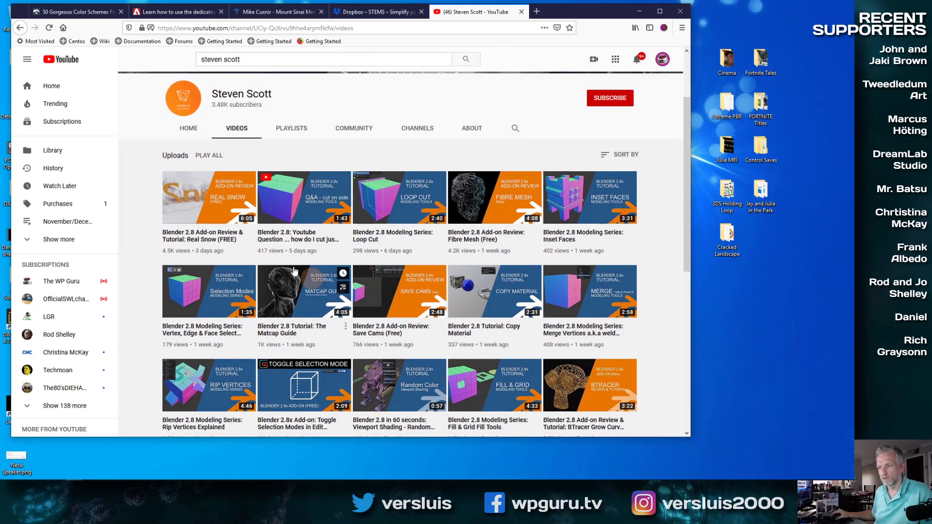
scroll(664, 357, "down", 1)
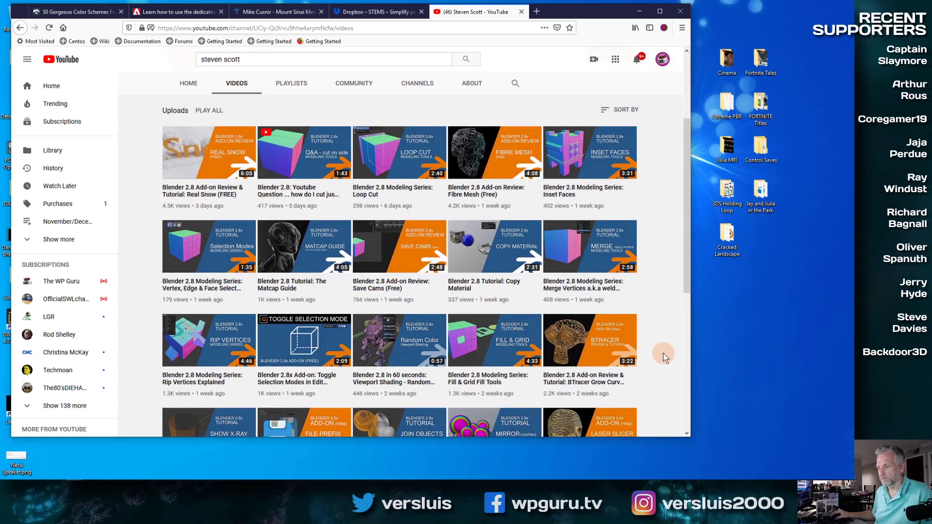
scroll(664, 358, "down", 1)
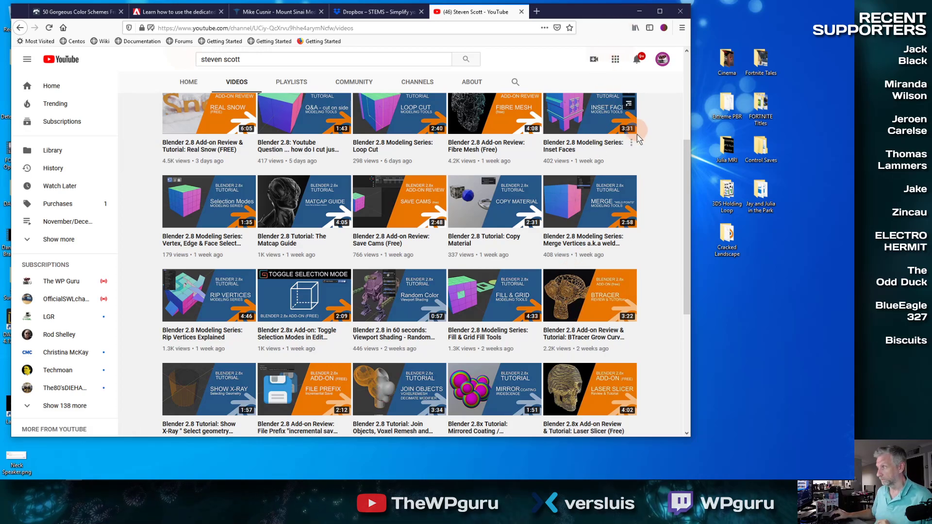
Step: Search YouTube for "default cube" and open the Default Cube channel
scroll(631, 131, "up", 4)
left_click_drag(277, 60, 187, 52)
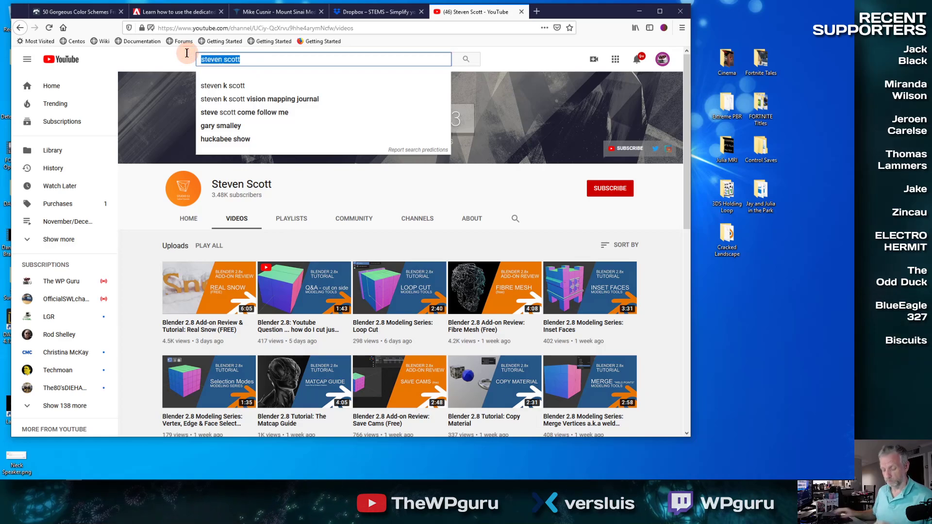
type("default cube")
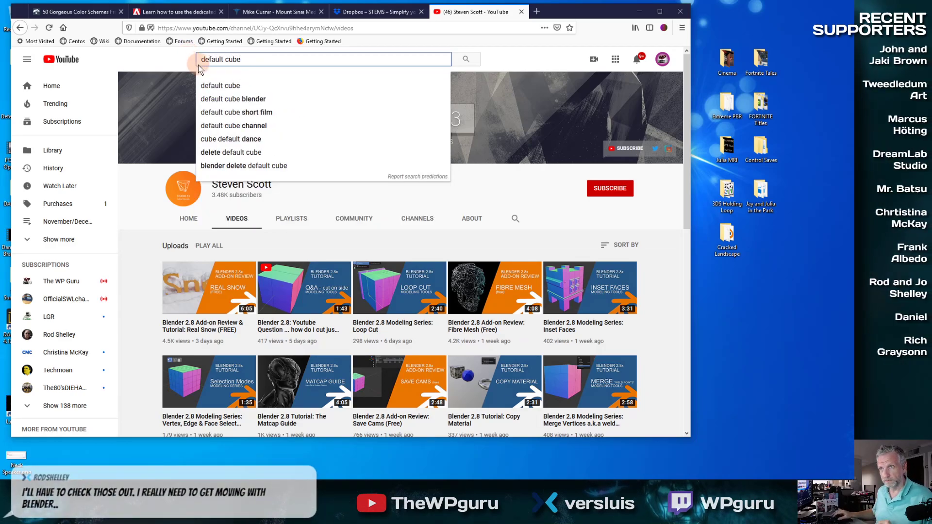
left_click(226, 85)
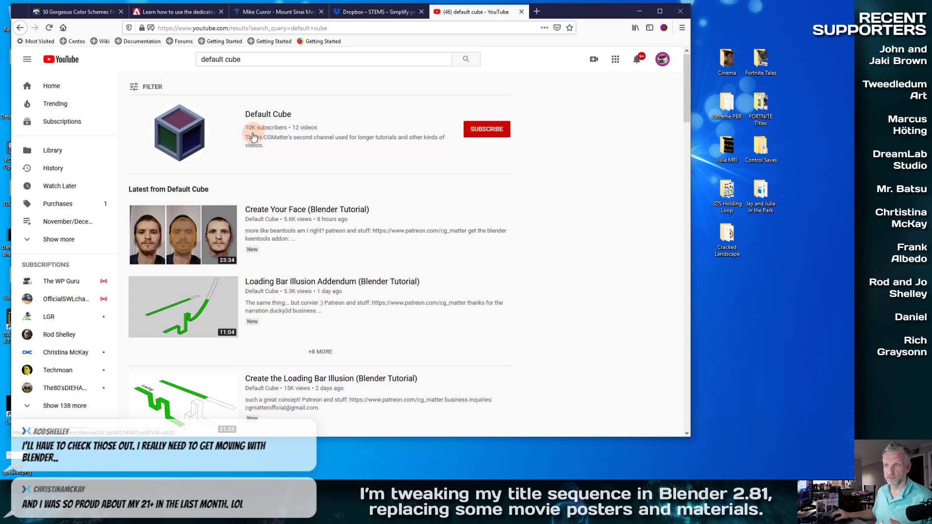
left_click(264, 124)
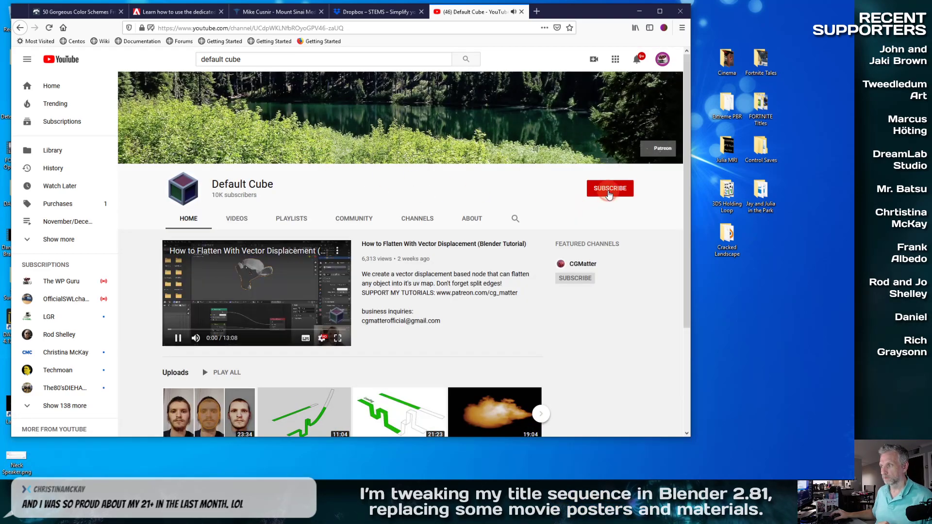
Step: Subscribe to the Default Cube channel, pause its featured video and look over the channel's home page
left_click(610, 190)
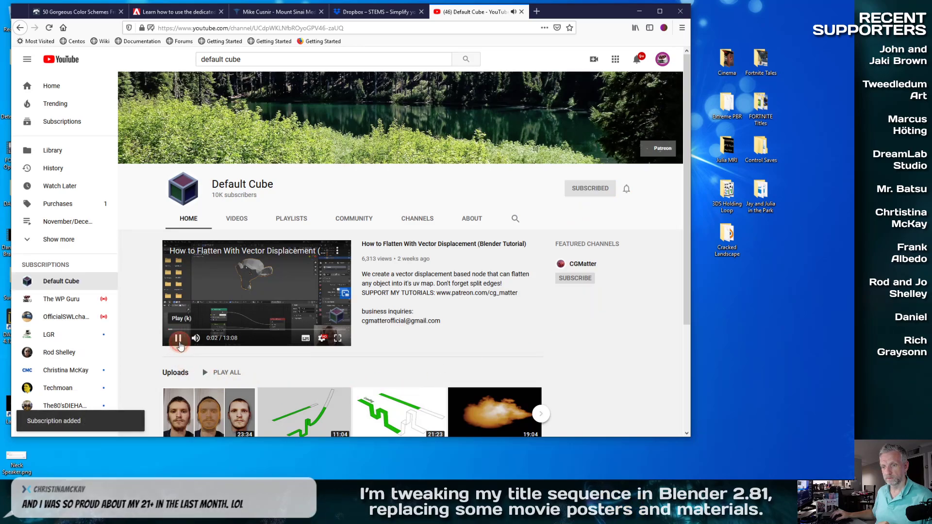
left_click(178, 339)
scroll(135, 354, "down", 2)
scroll(135, 354, "up", 2)
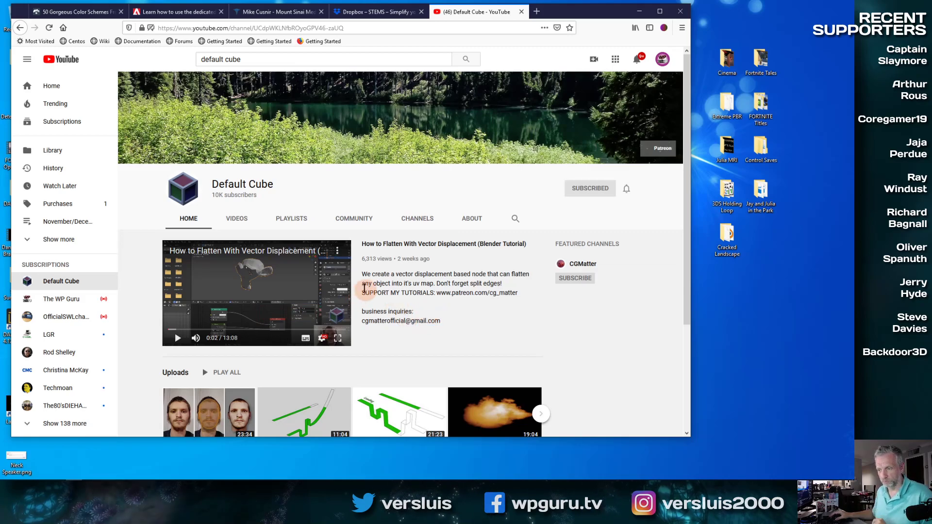
scroll(427, 301, "down", 3)
scroll(431, 307, "up", 3)
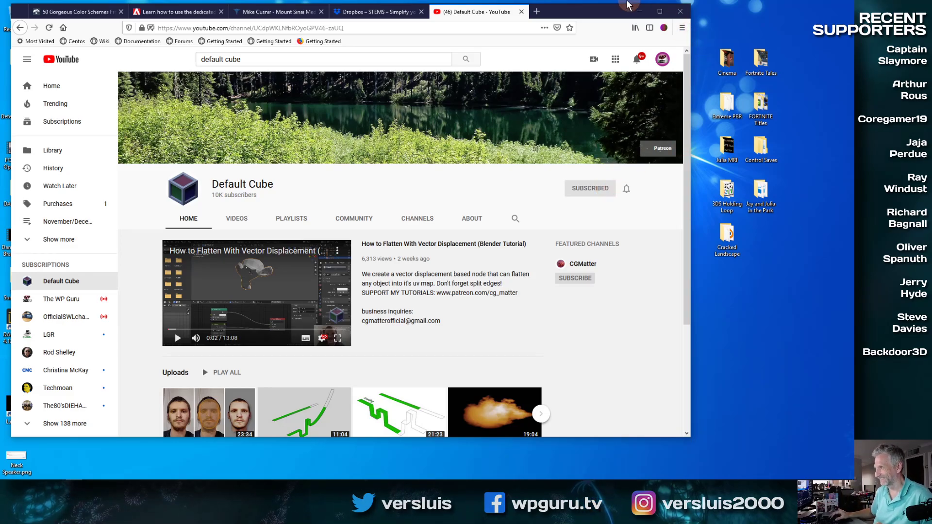
Step: Minimize the browser and shift the Movie Posters folder window slightly toward the desktop's left side
left_click(639, 11)
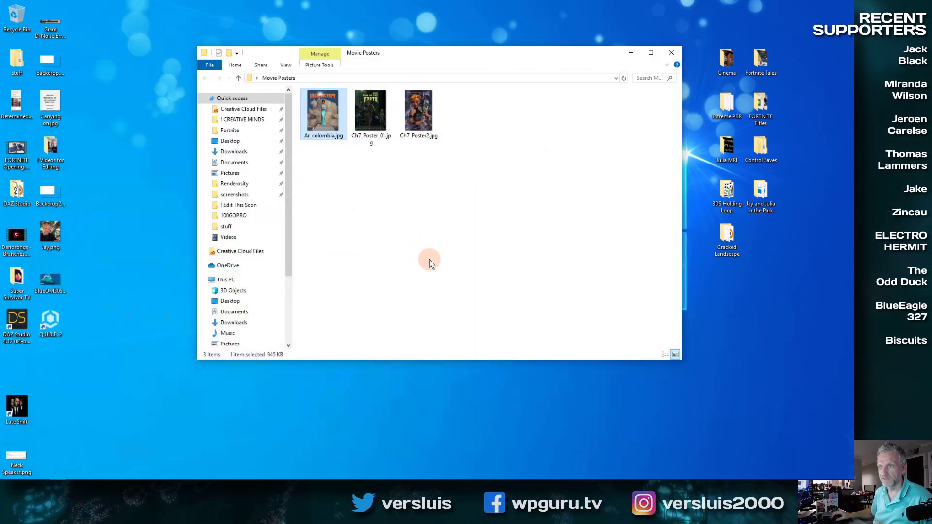
left_click_drag(588, 51, 526, 46)
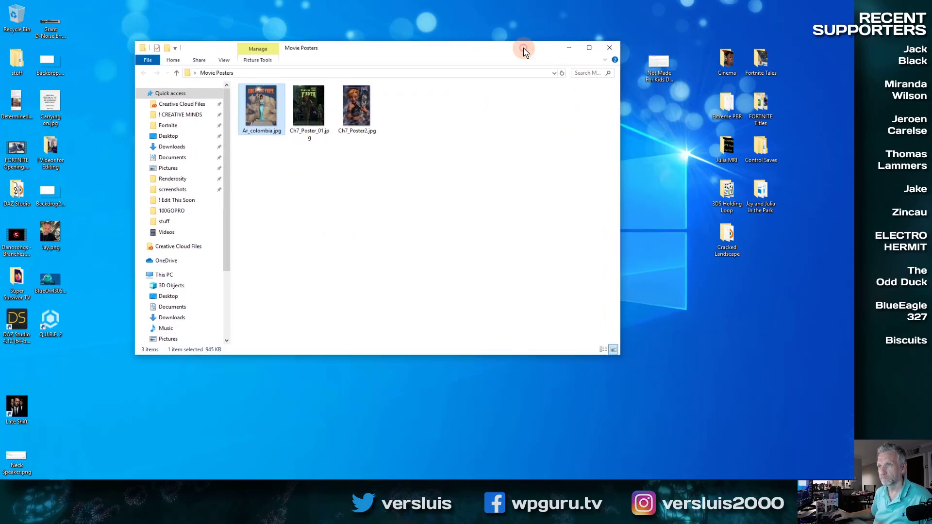
Step: Return to Firefox, load renderosity.com and open the site's gallery home page
mouse_move(309, 481)
left_click(71, 474)
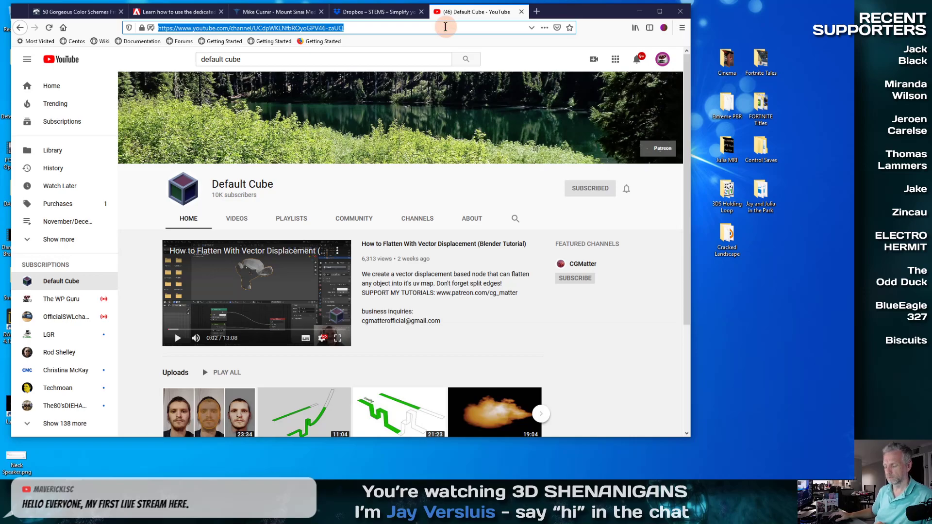
type("renderosity.com")
key("Return")
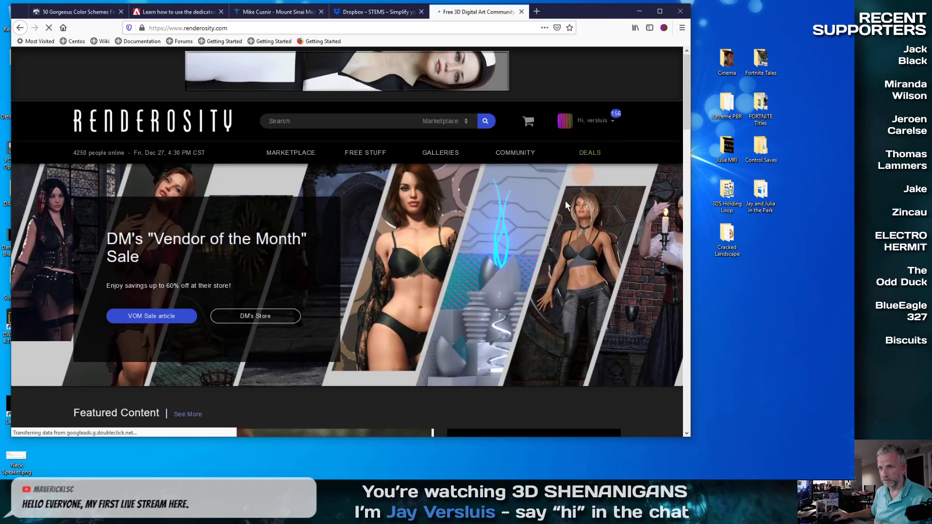
left_click(449, 159)
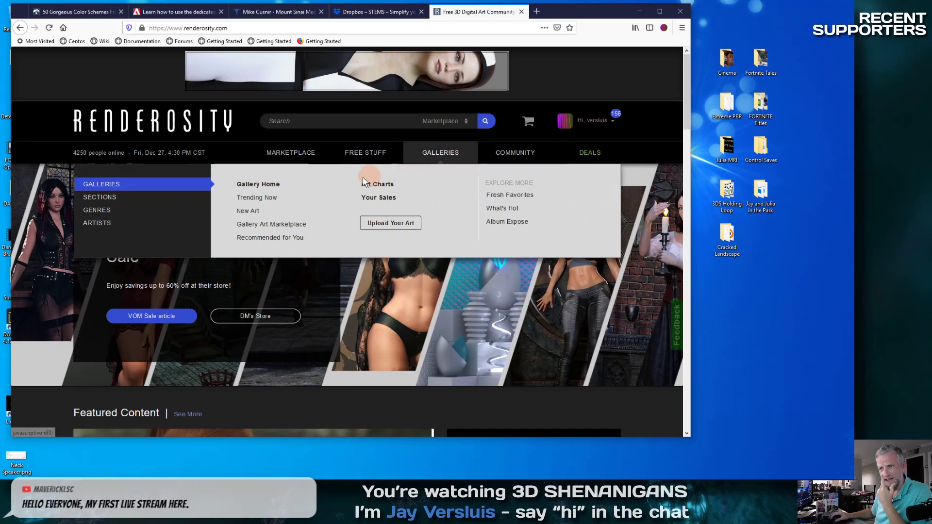
left_click(263, 188)
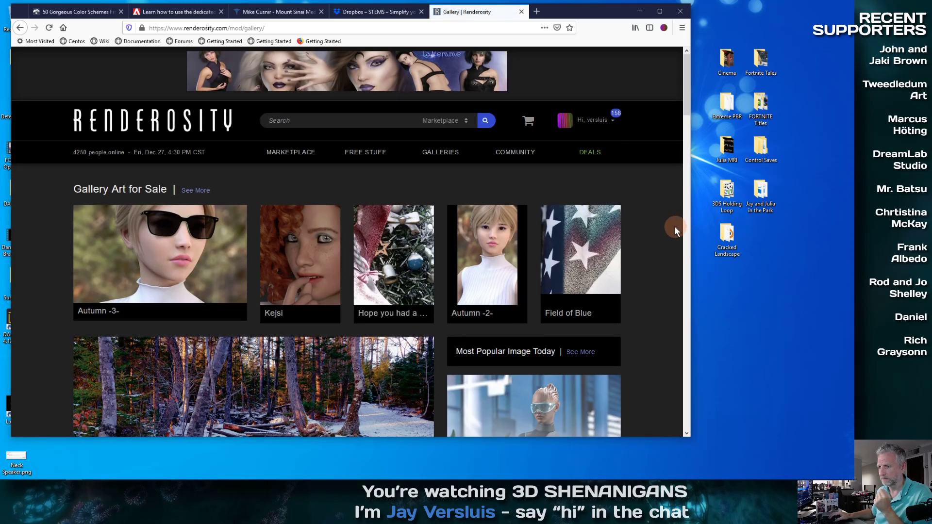
scroll(670, 227, "down", 2)
scroll(665, 227, "up", 2)
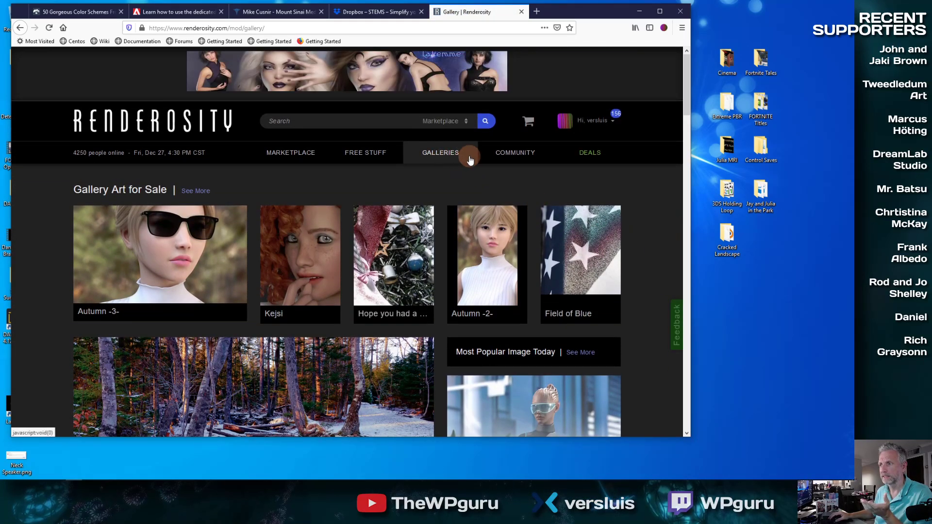
Step: Open the signed-in account's own Renderosity gallery and find the Jesse in the Ocean View Motel artwork
left_click(602, 128)
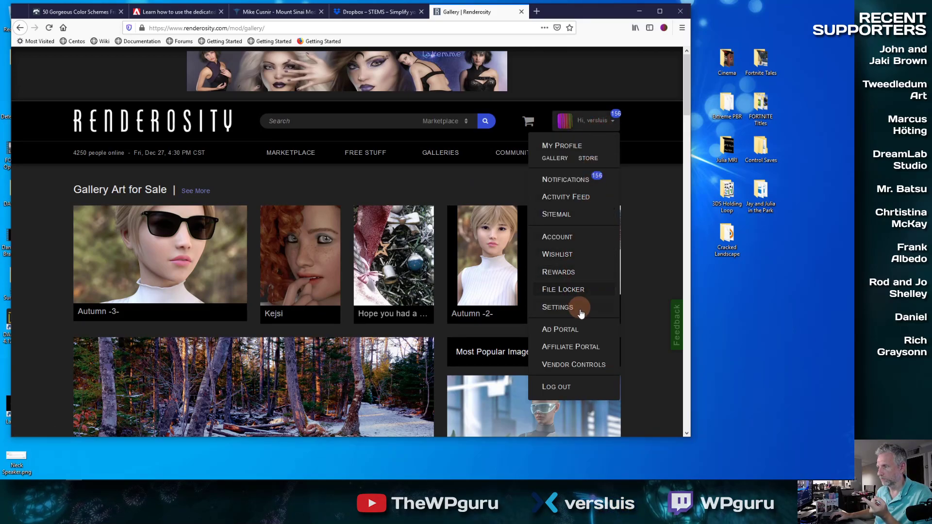
left_click(555, 158)
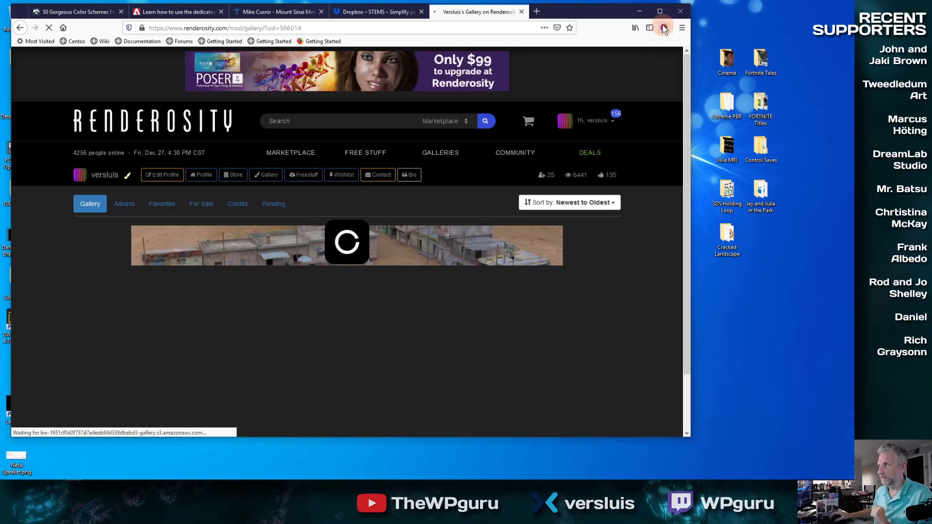
scroll(668, 217, "down", 3)
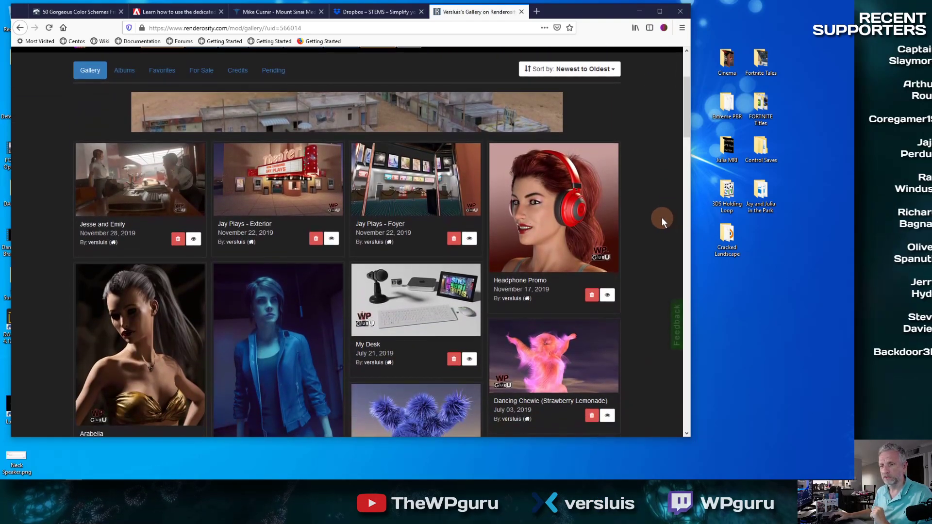
scroll(662, 217, "down", 2)
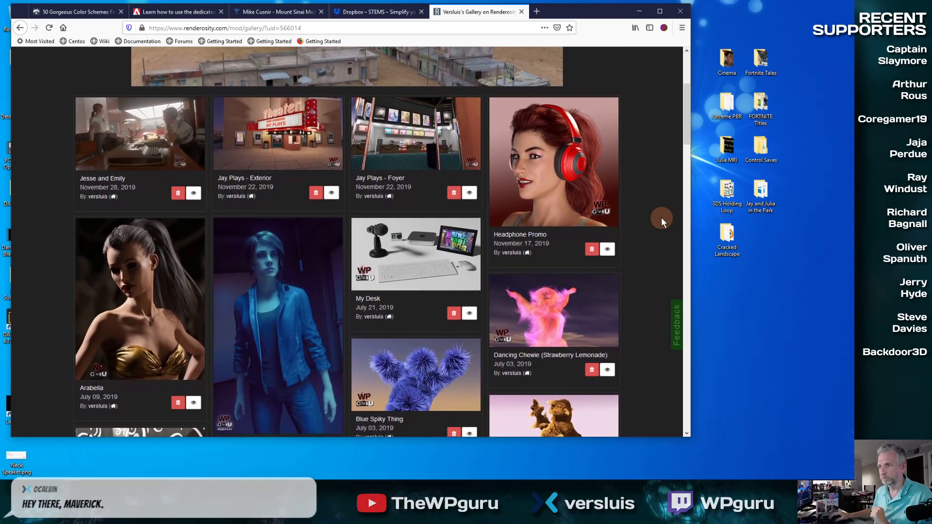
scroll(661, 217, "down", 2)
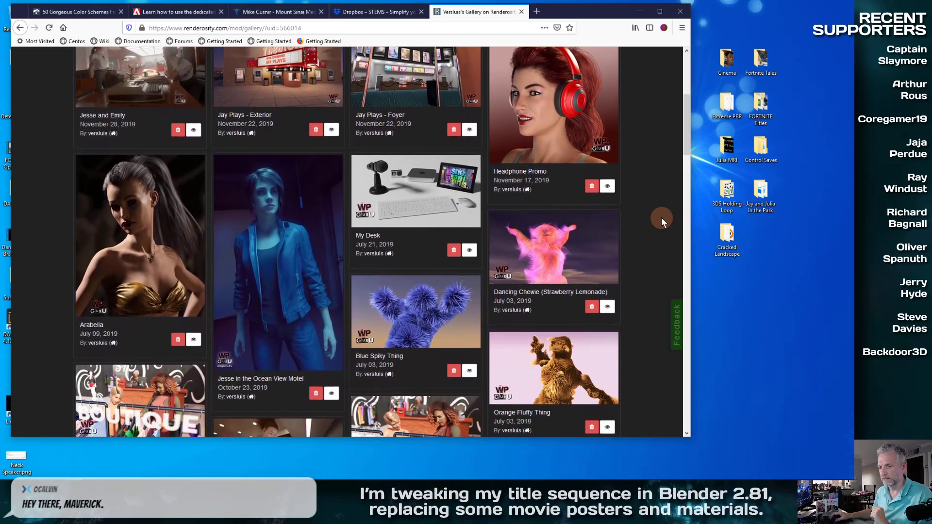
scroll(661, 217, "down", 2)
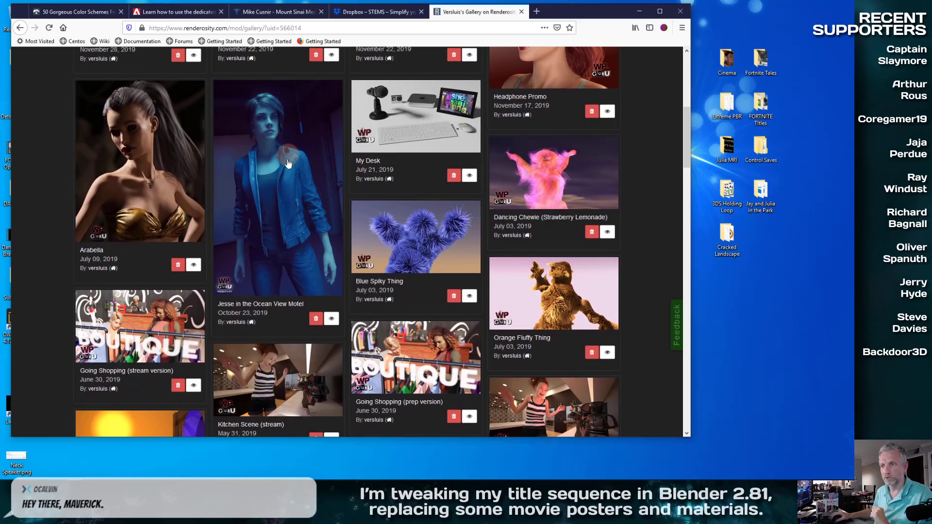
Step: Open the Jesse in the Ocean View Motel artwork, make the browser window taller and examine the whole image
left_click(299, 238)
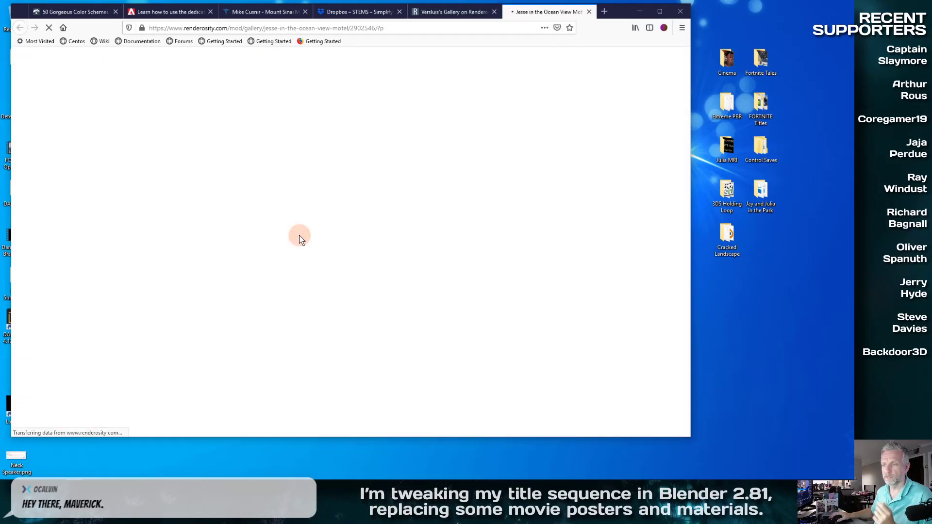
scroll(476, 266, "down", 3)
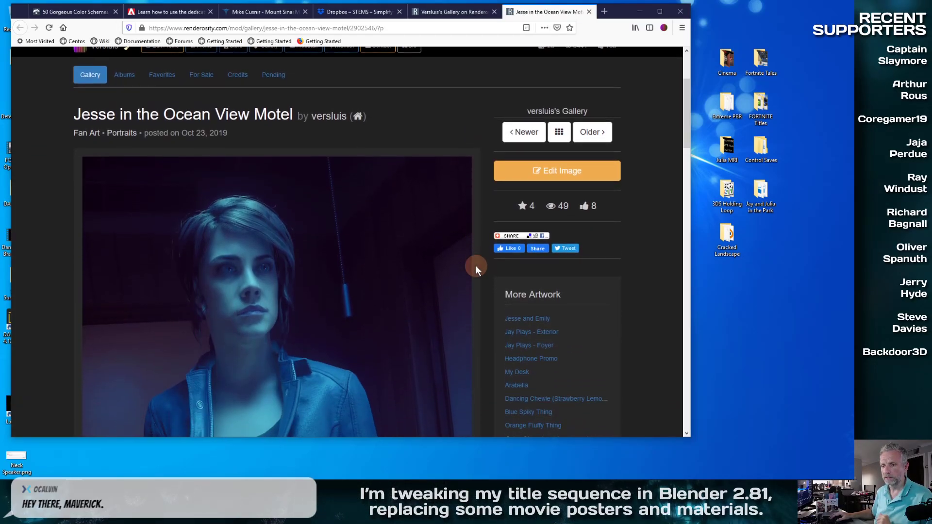
scroll(475, 266, "down", 3)
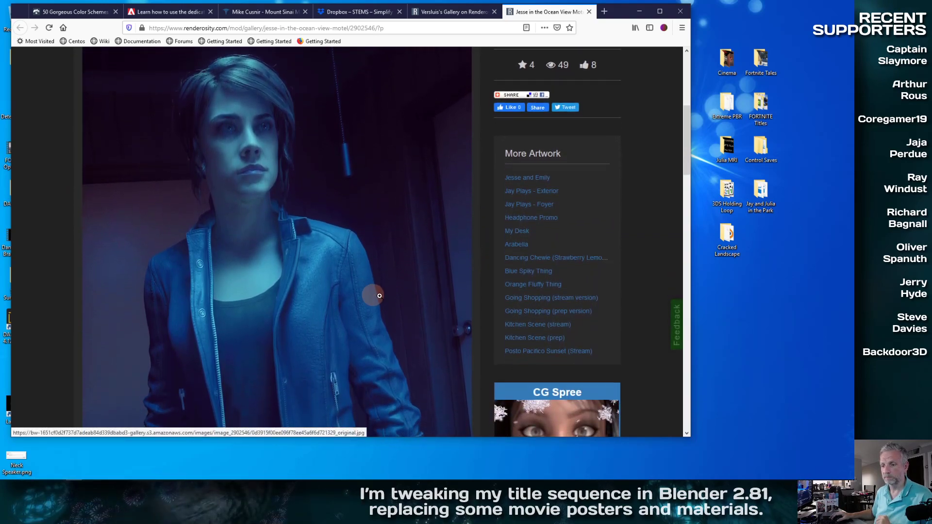
scroll(373, 295, "down", 1)
left_click_drag(672, 437, 676, 476)
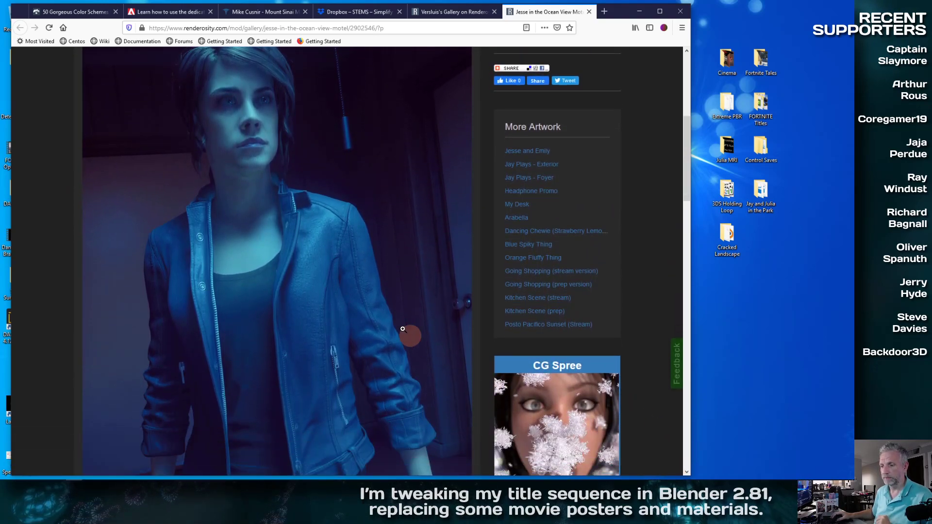
scroll(391, 307, "up", 1)
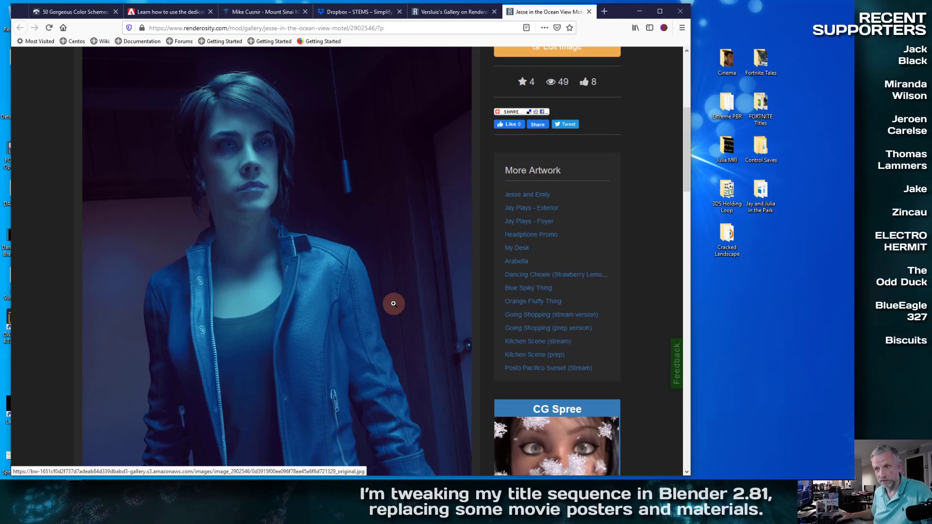
scroll(394, 303, "down", 5)
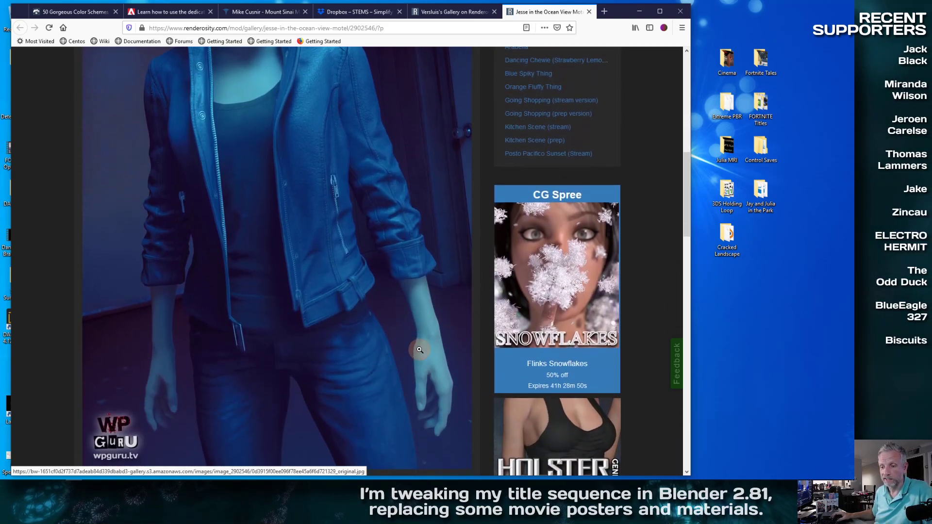
scroll(419, 349, "up", 3)
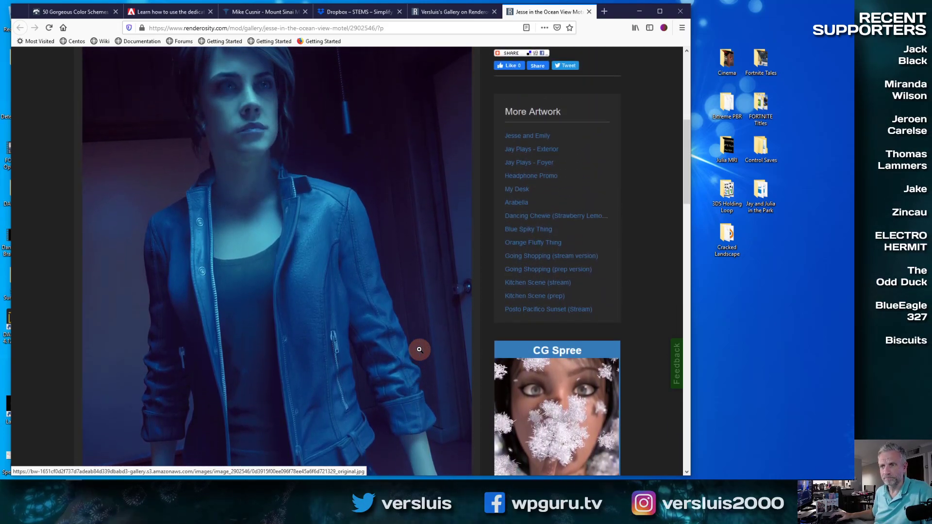
scroll(411, 340, "up", 1)
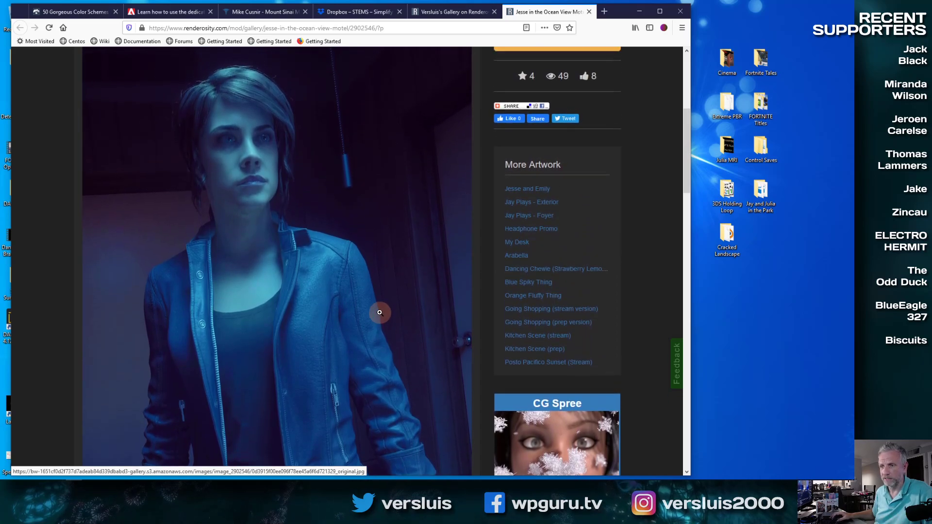
Step: Enlarge the Jesse artwork and save the image as Jesse in the desktop's Movie Posters folder
left_click(291, 283)
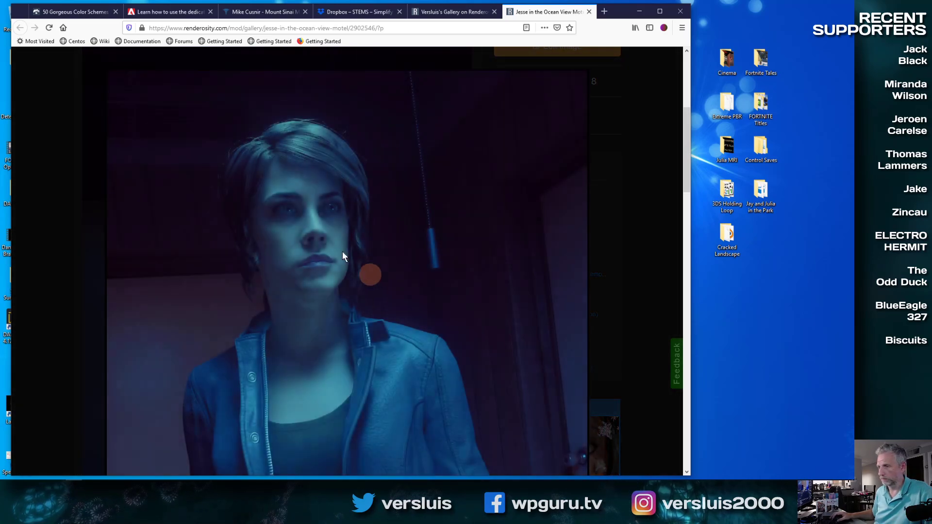
right_click(296, 211)
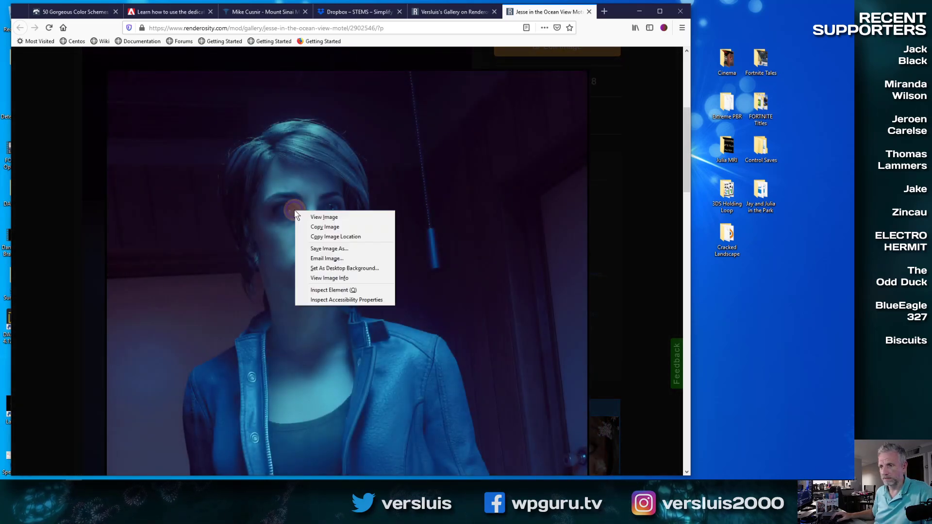
left_click(370, 249)
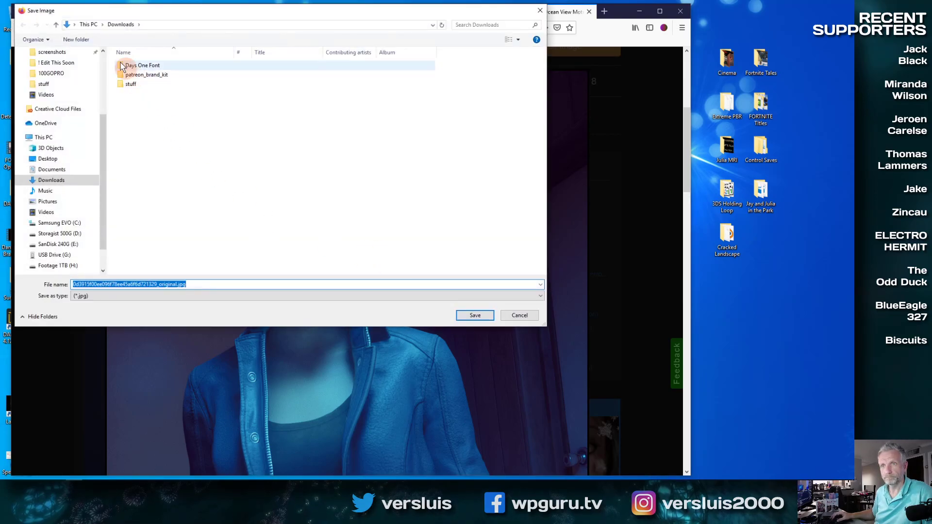
scroll(90, 110, "up", 3)
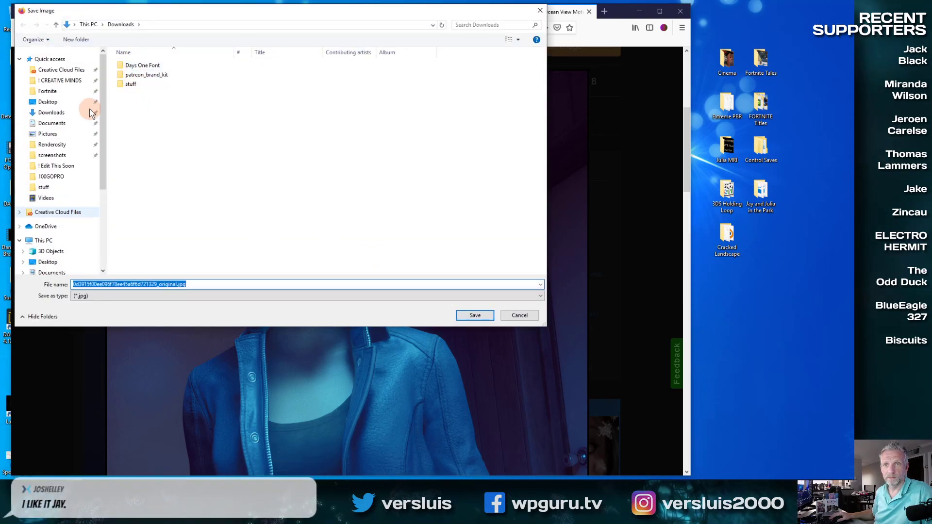
left_click(47, 101)
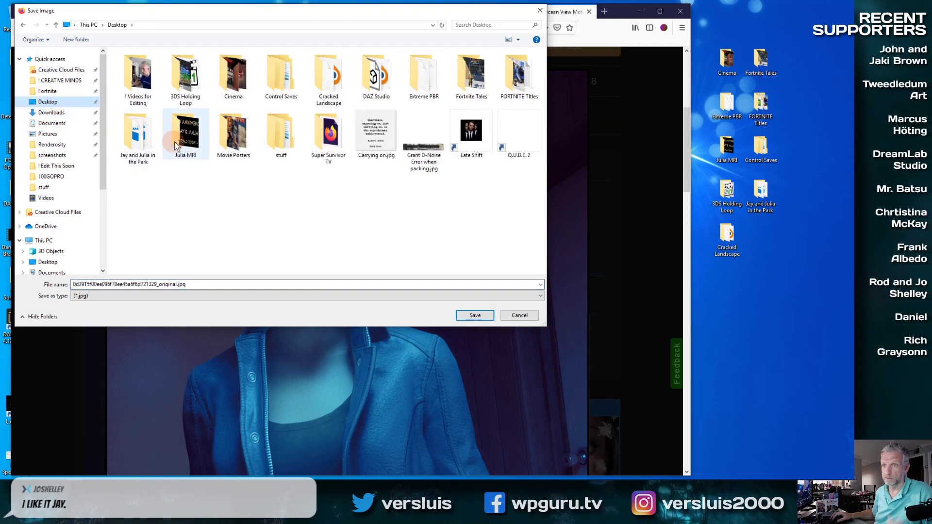
double_click(234, 138)
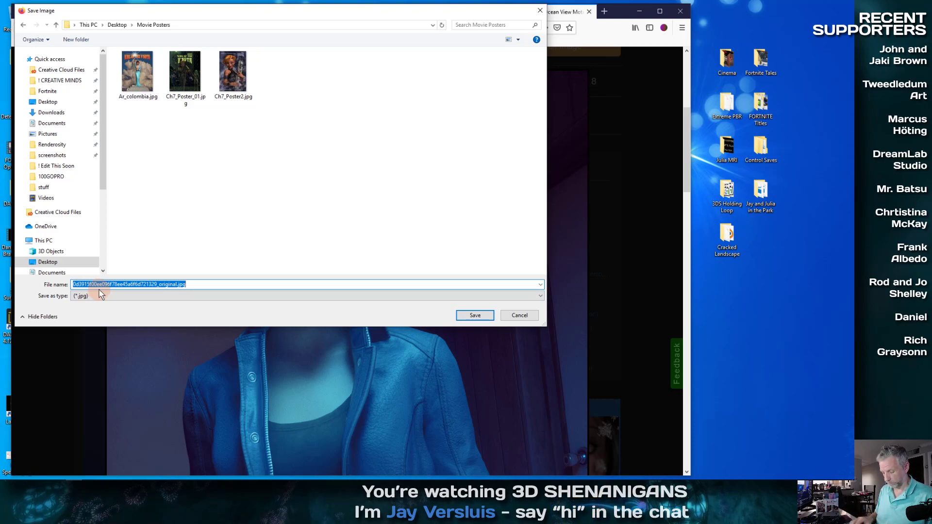
type("J")
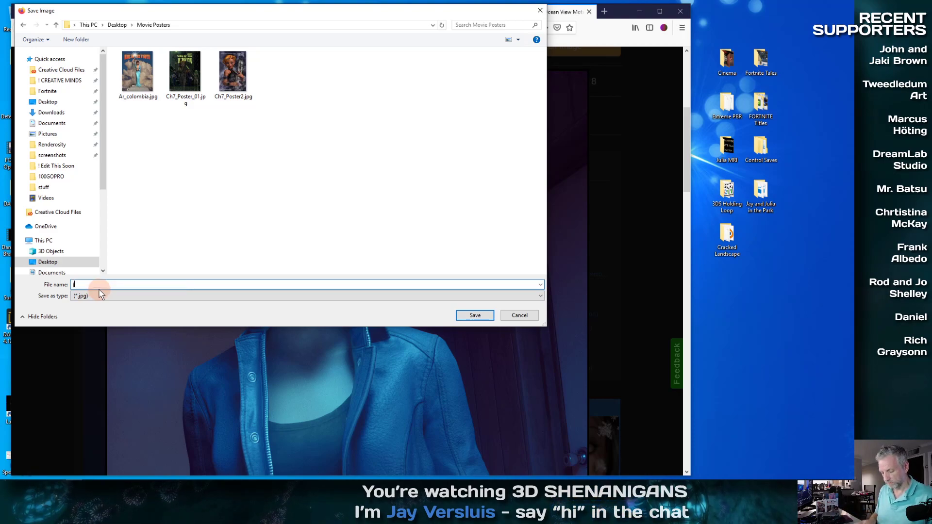
type("esse")
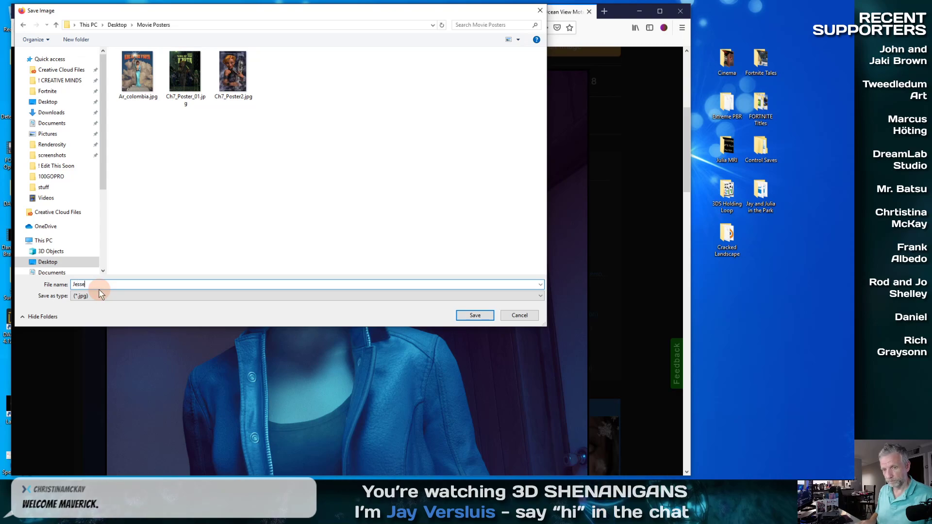
key("Return")
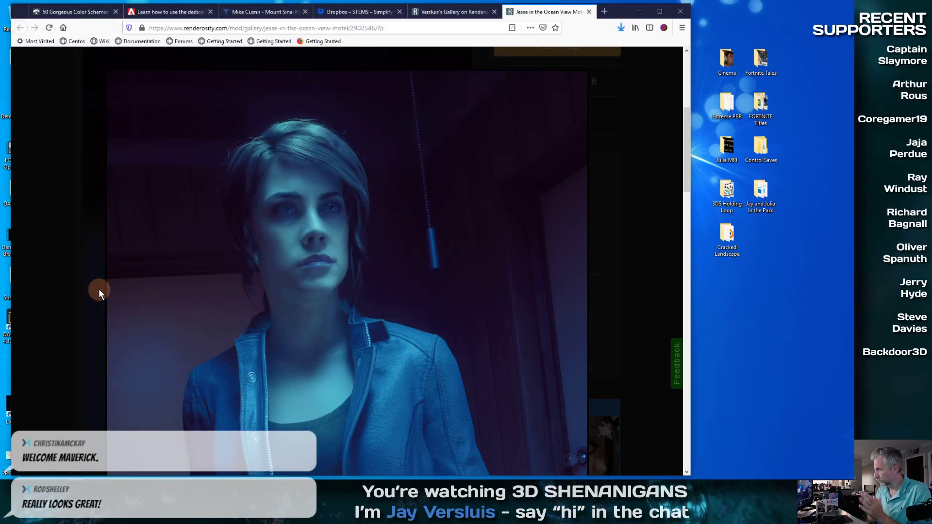
Step: Minimize the browser, move the Movie Posters window toward the desktop's centre and reposition the Movie Posters folder icon beside it
scroll(333, 254, "down", 5)
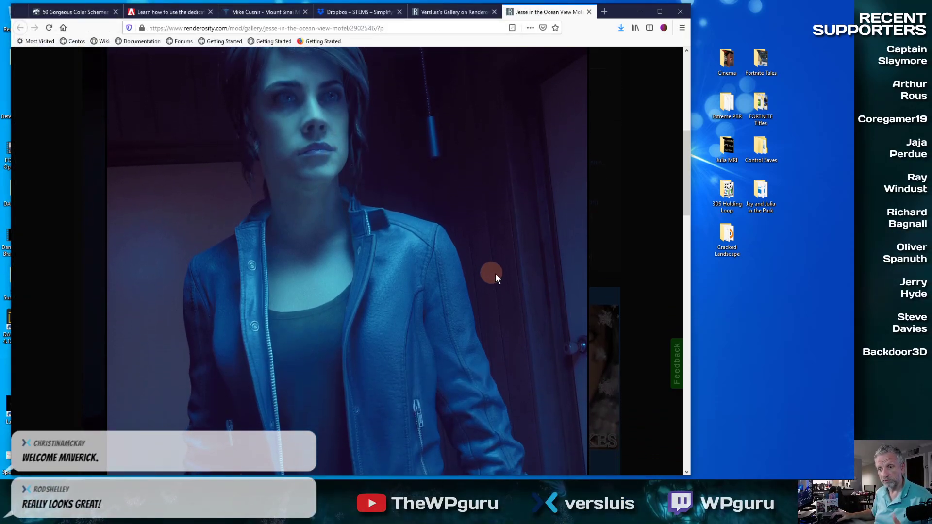
scroll(554, 296, "down", 3)
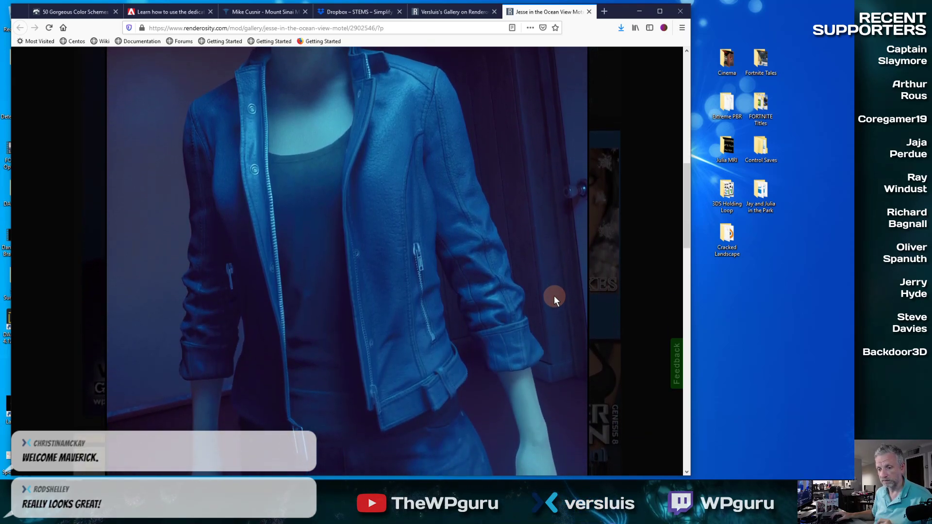
scroll(554, 295, "up", 7)
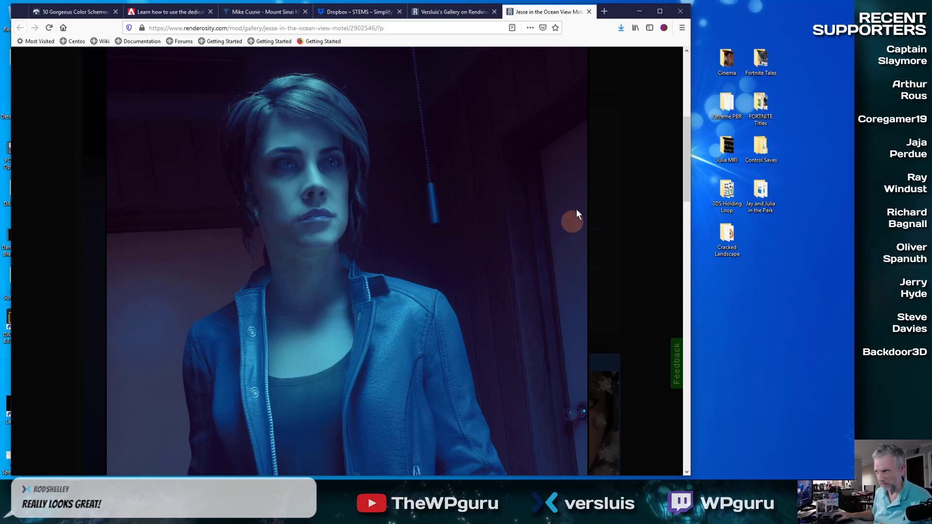
left_click(640, 13)
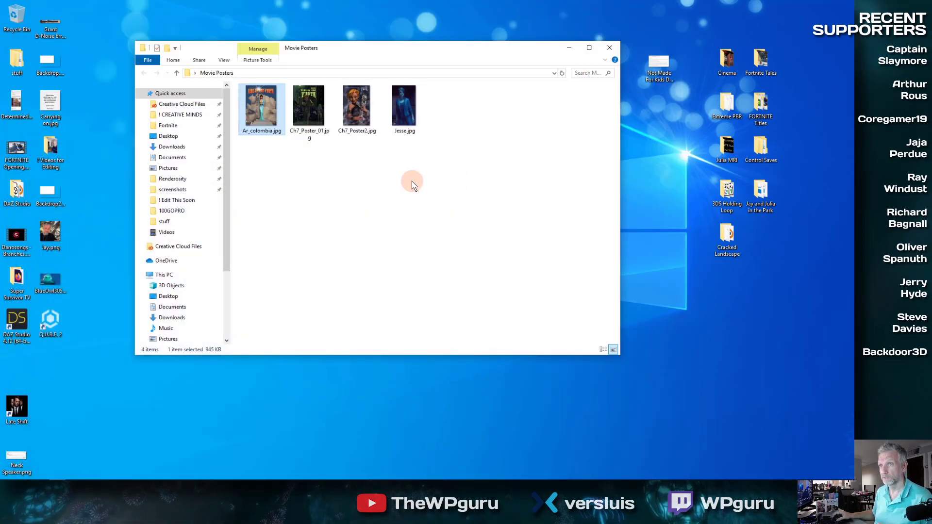
left_click_drag(414, 57, 576, 95)
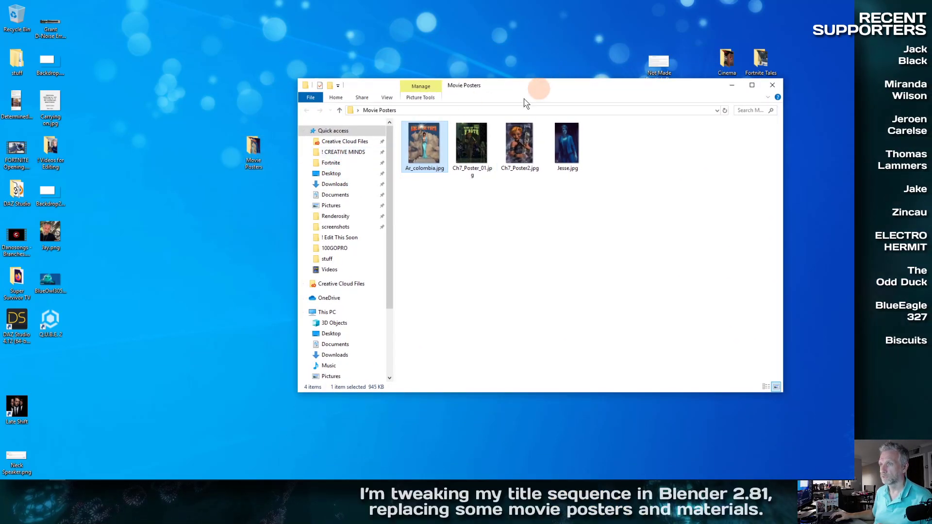
left_click_drag(266, 153, 100, 28)
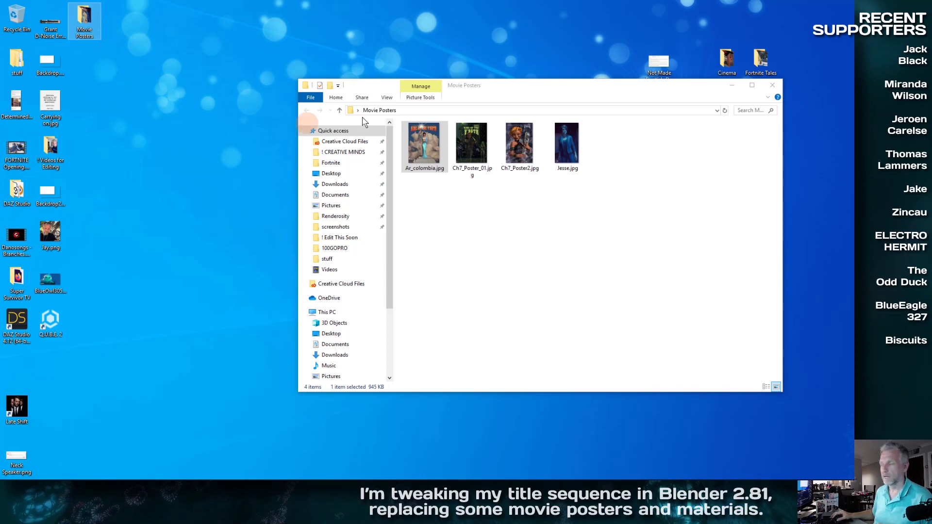
left_click_drag(182, 111, 194, 122)
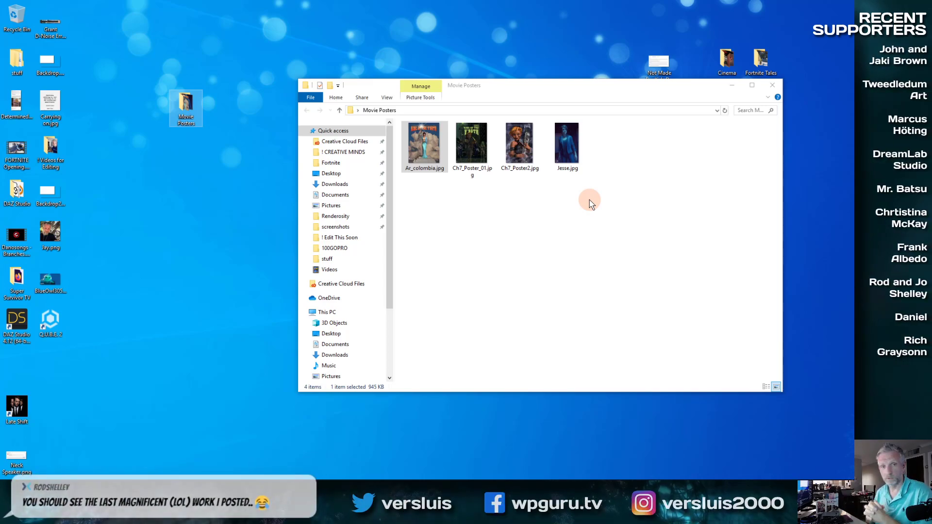
Step: Switch to Blender, select the first lobby poster, titled excellence, and make the window fullscreen
mouse_move(100, 481)
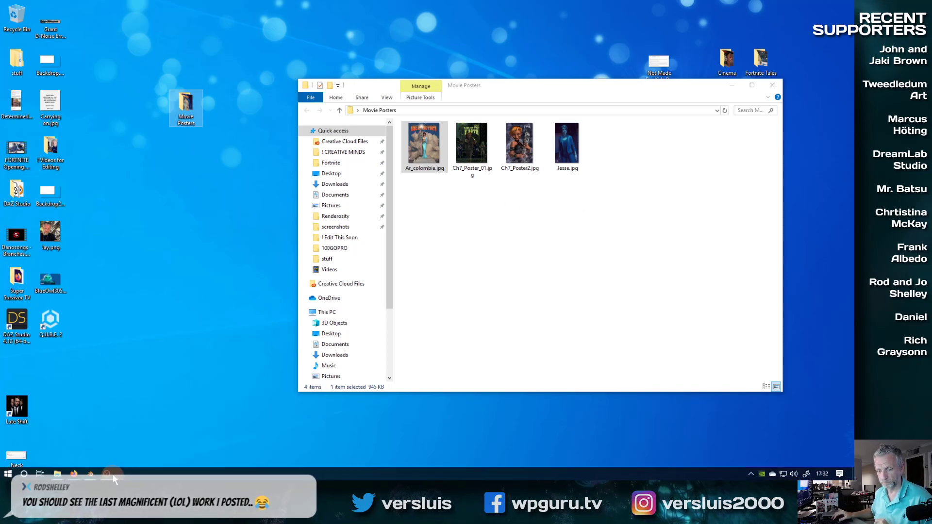
left_click(90, 475)
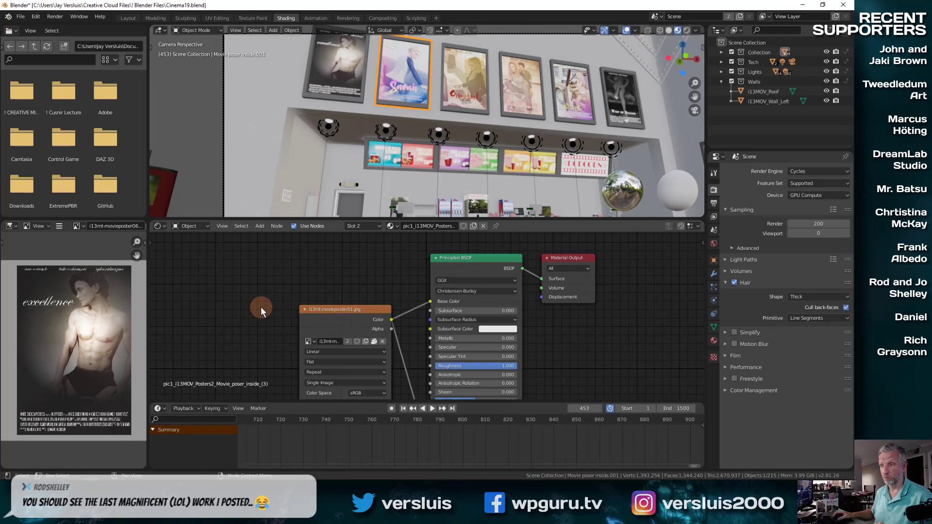
left_click(351, 57)
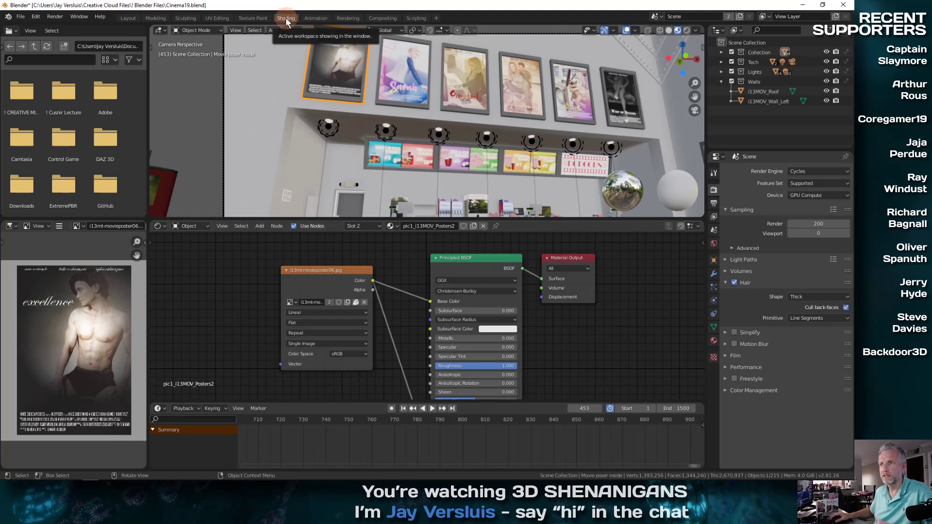
left_click(78, 16)
left_click(97, 49)
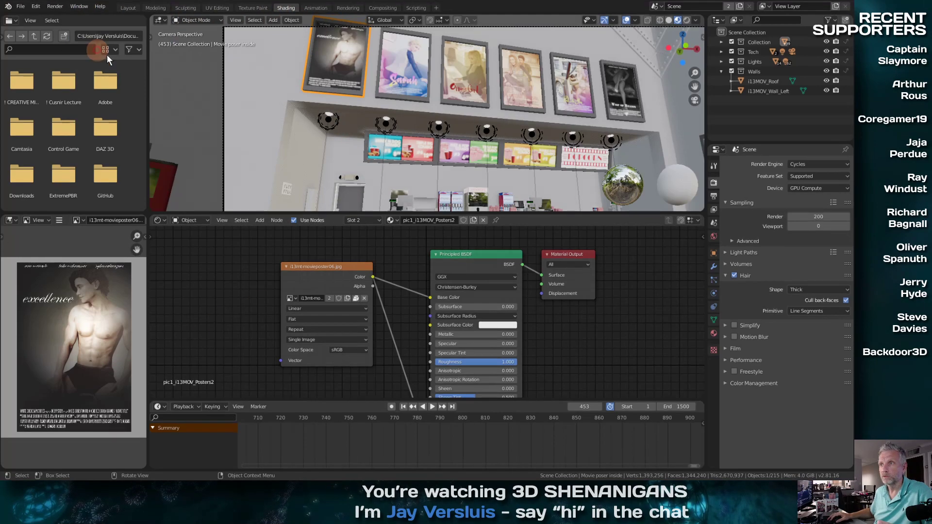
Step: Select the other five posters above the counter one after another and check each material's image texture node
left_click(403, 54)
left_click(460, 67)
left_click(514, 79)
left_click(564, 83)
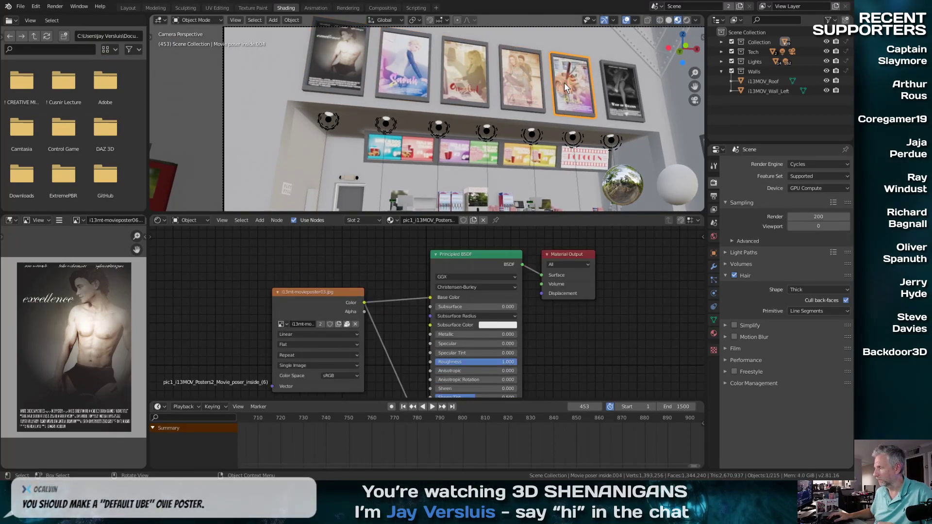
left_click(625, 80)
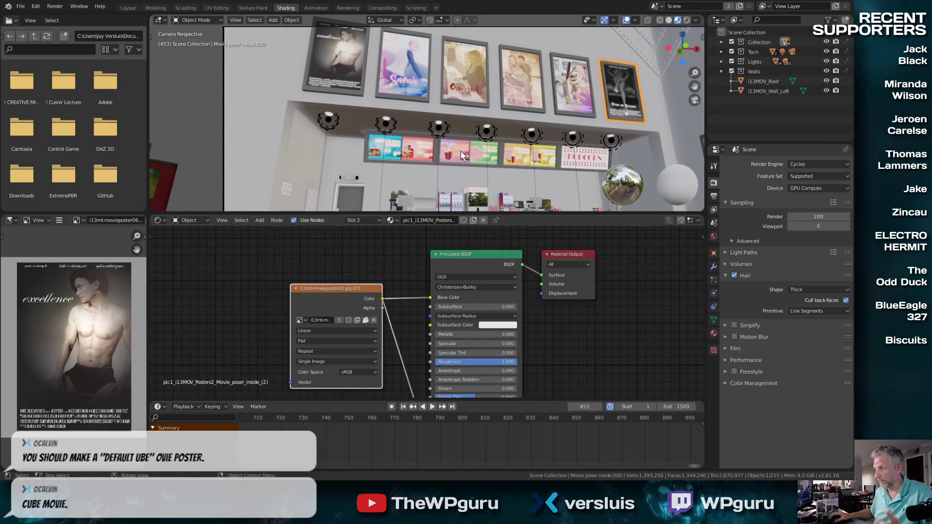
left_click(400, 246)
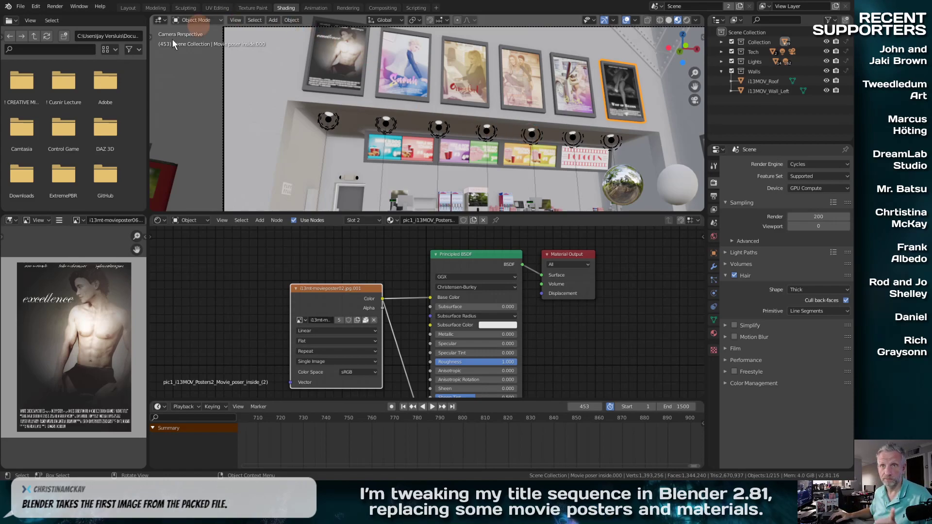
Step: Unpack all packed external files, using files in the current directory and creating them when necessary
left_click(20, 6)
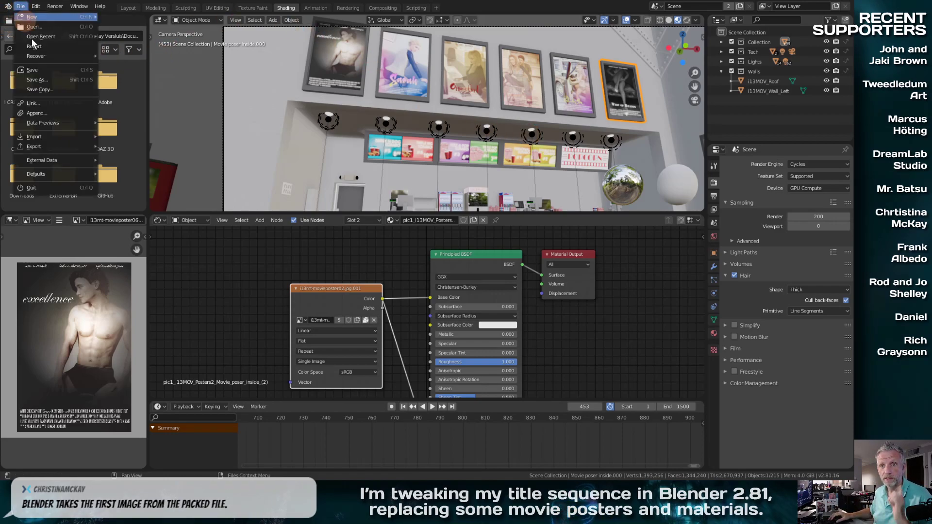
mouse_move(72, 145)
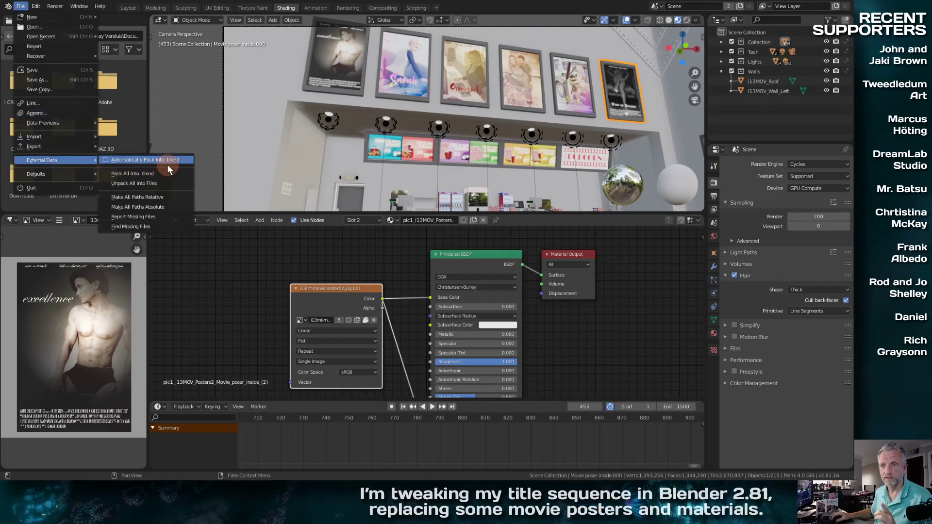
left_click(162, 183)
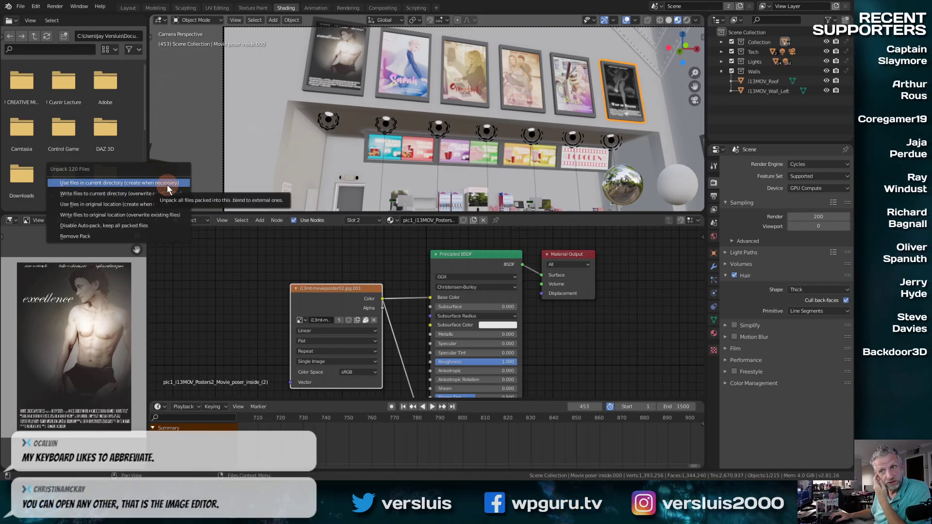
left_click(168, 182)
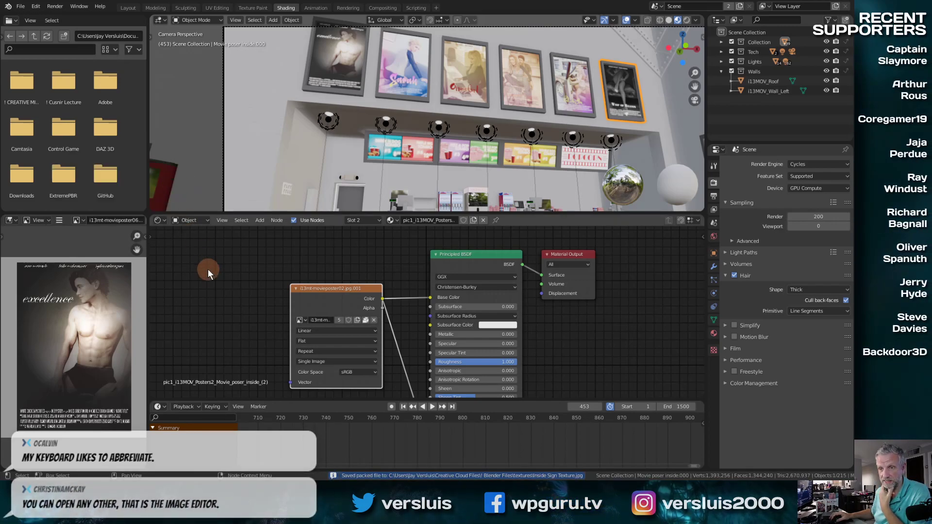
Step: Check the unpacked image textures by selecting the lobby posters in turn, finishing on the excellence poster
left_click(405, 81)
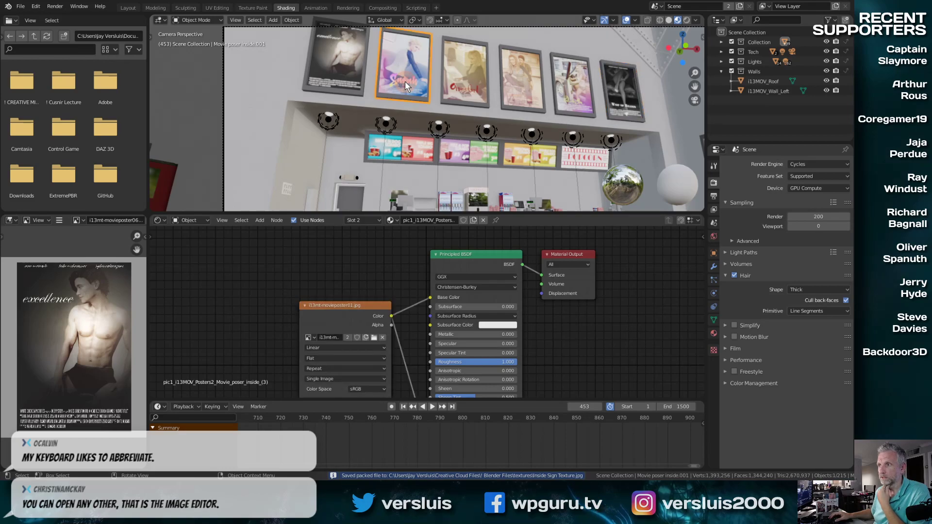
left_click(453, 98)
left_click(517, 90)
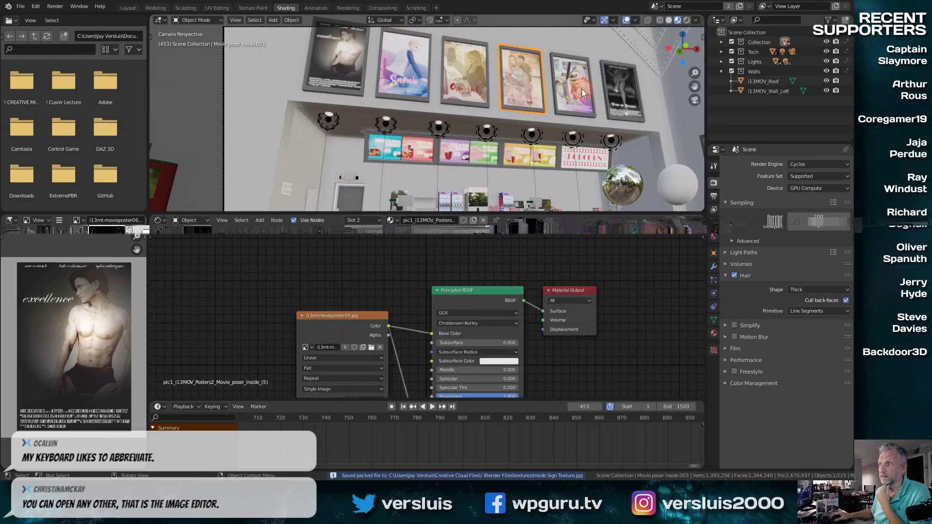
left_click(581, 89)
left_click(462, 87)
left_click(404, 80)
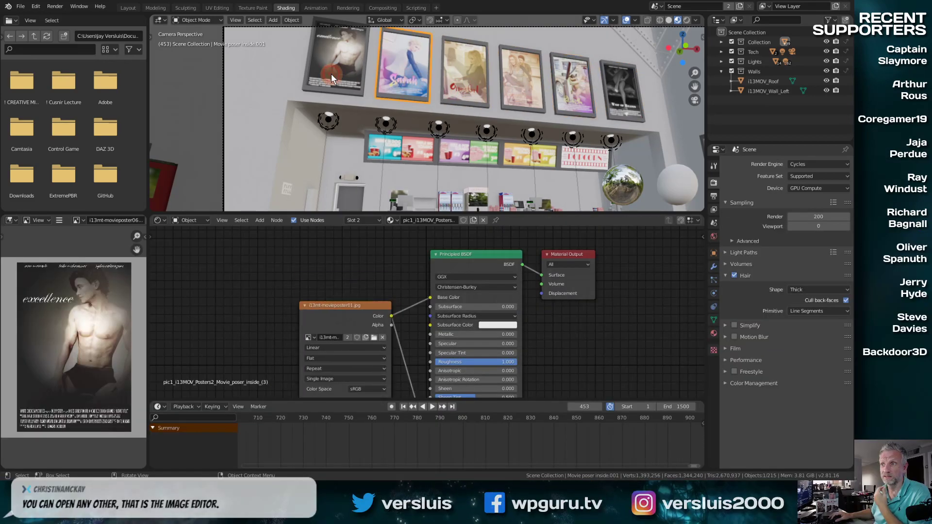
left_click(331, 76)
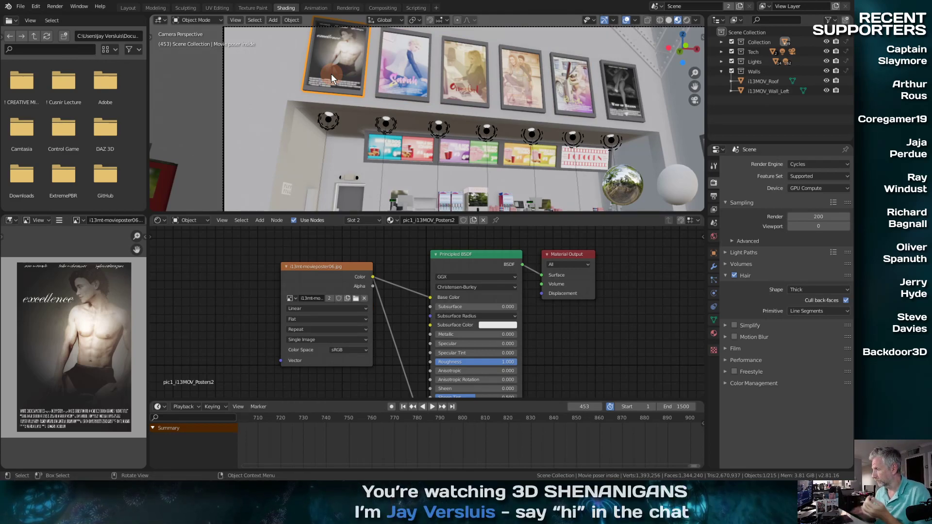
left_click(210, 260)
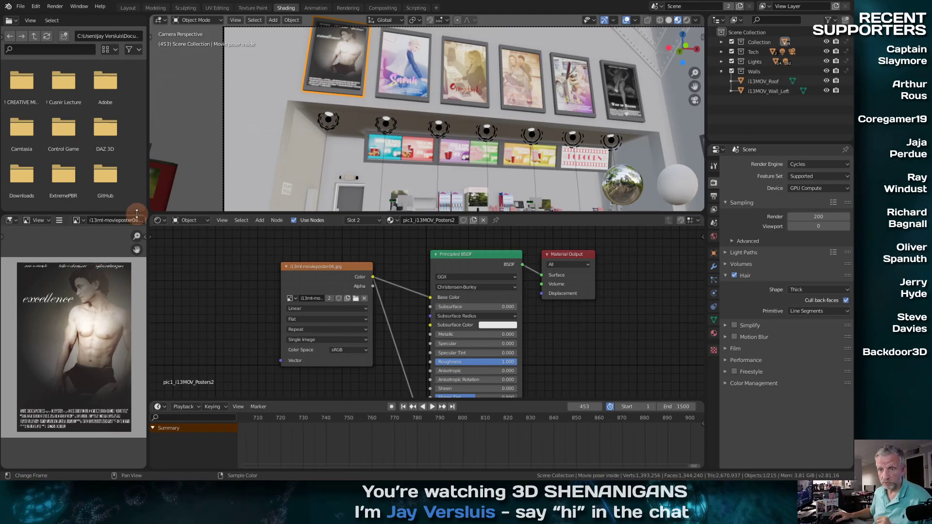
Step: Show the moviescreen-01 image and the i13mt-movieposter05.jpg image one after another in the image editor
left_click(89, 220)
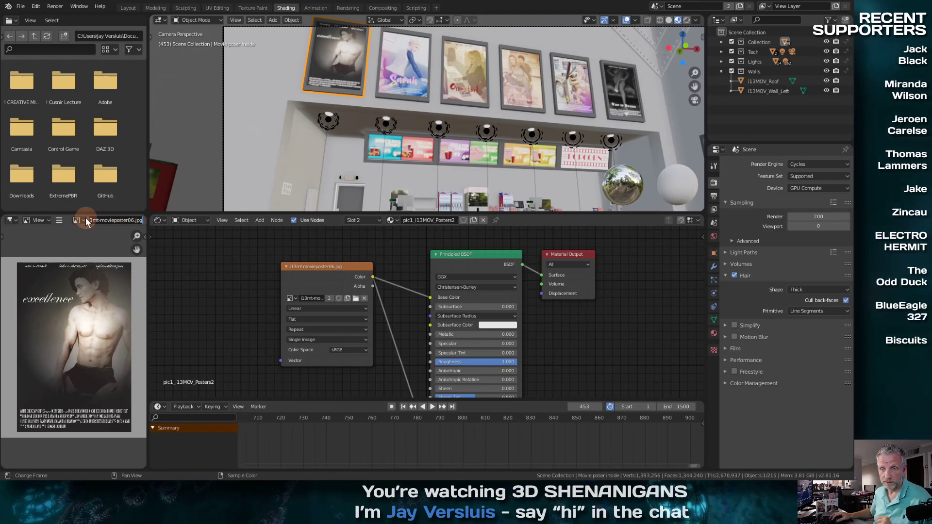
left_click(77, 220)
left_click(136, 296)
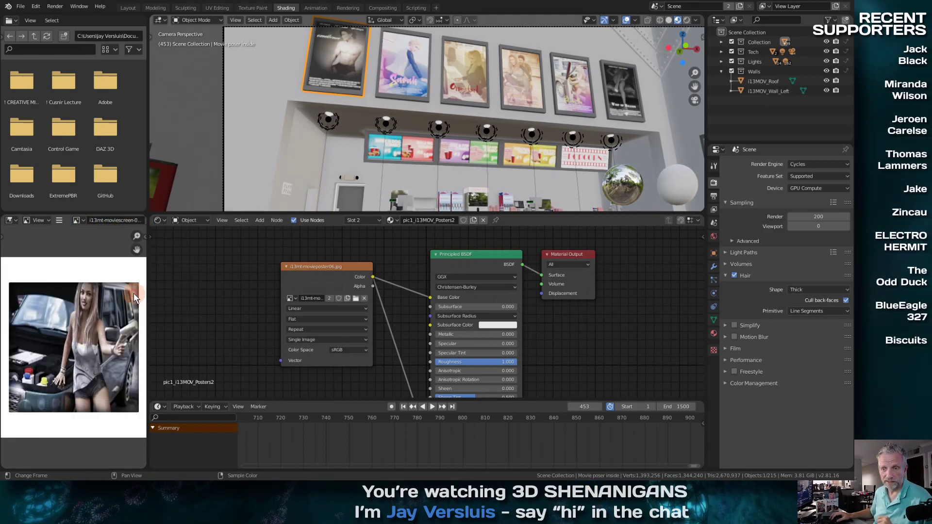
left_click(80, 221)
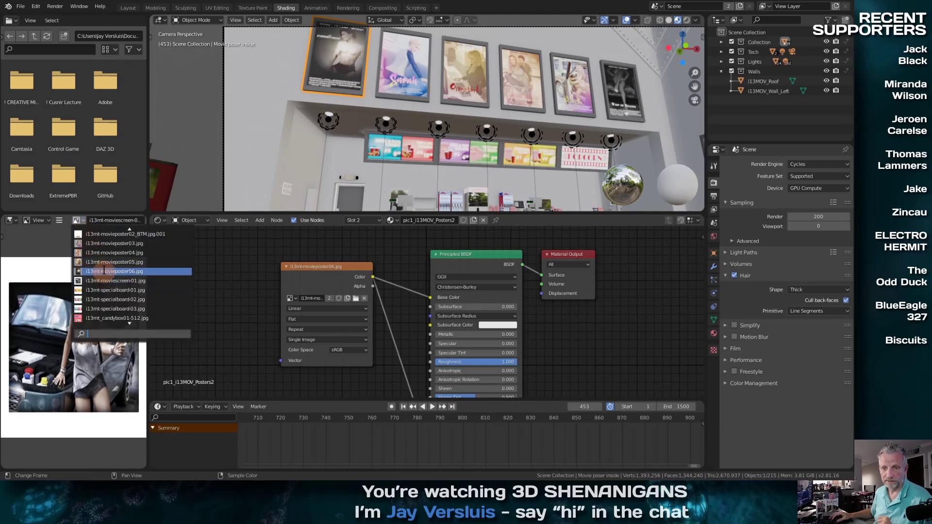
left_click(104, 260)
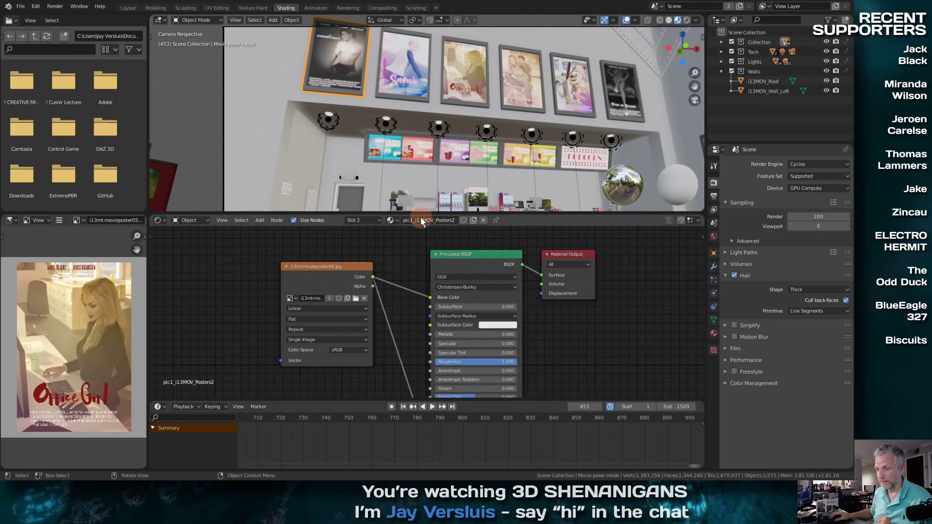
Step: Select the second lobby poster, titled Sarah, and move and widen its image texture node so the full image name fits
left_click(326, 267)
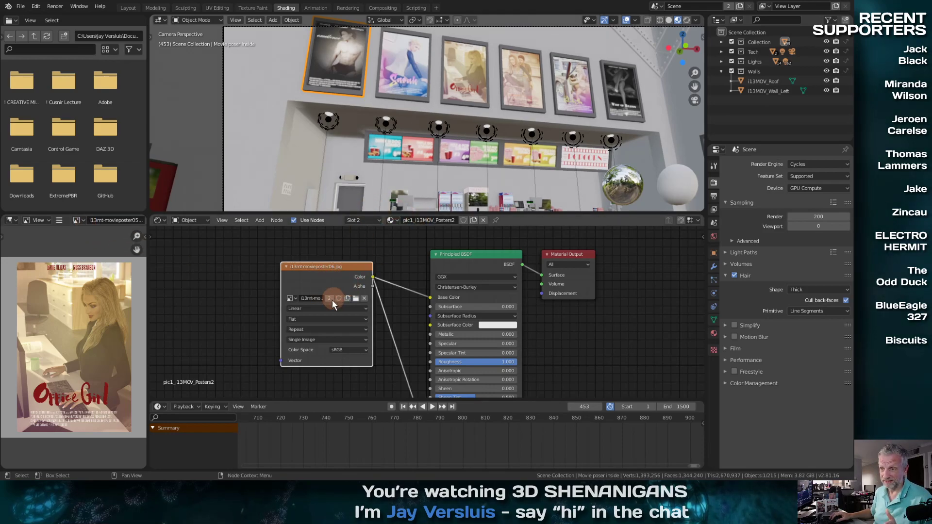
left_click(387, 121)
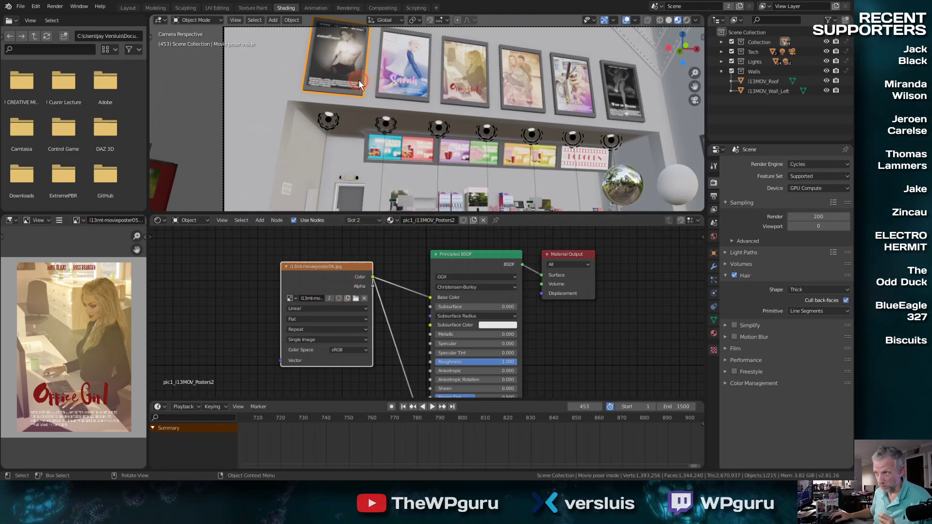
left_click(409, 79)
left_click(261, 323)
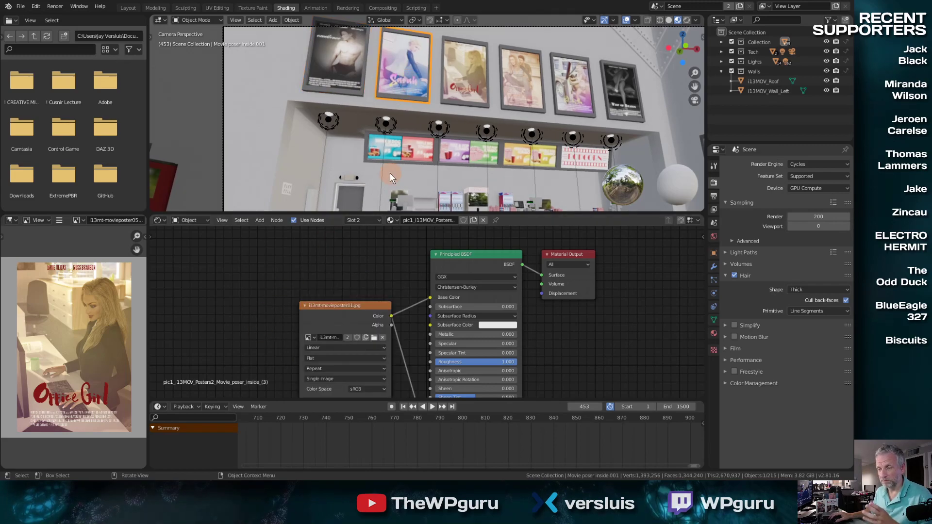
left_click(371, 307)
left_click_drag(358, 305, 335, 276)
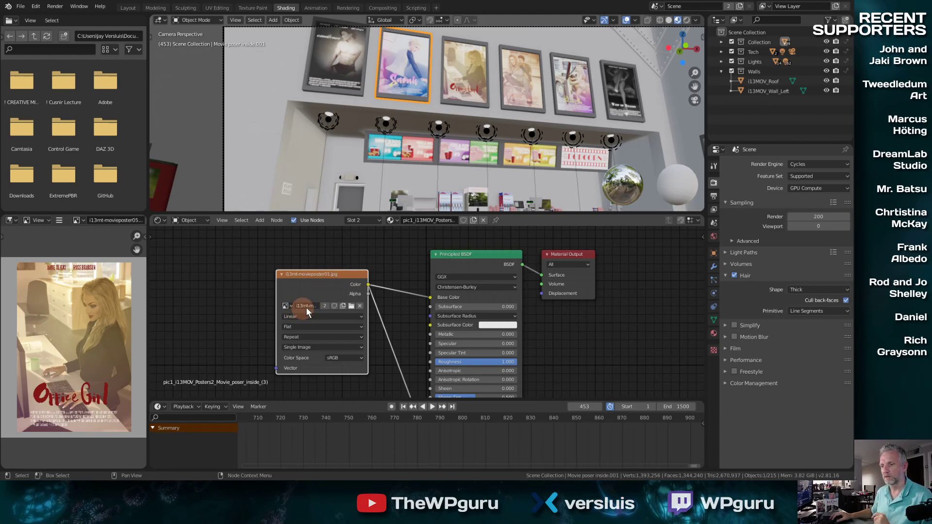
left_click_drag(276, 304, 237, 302)
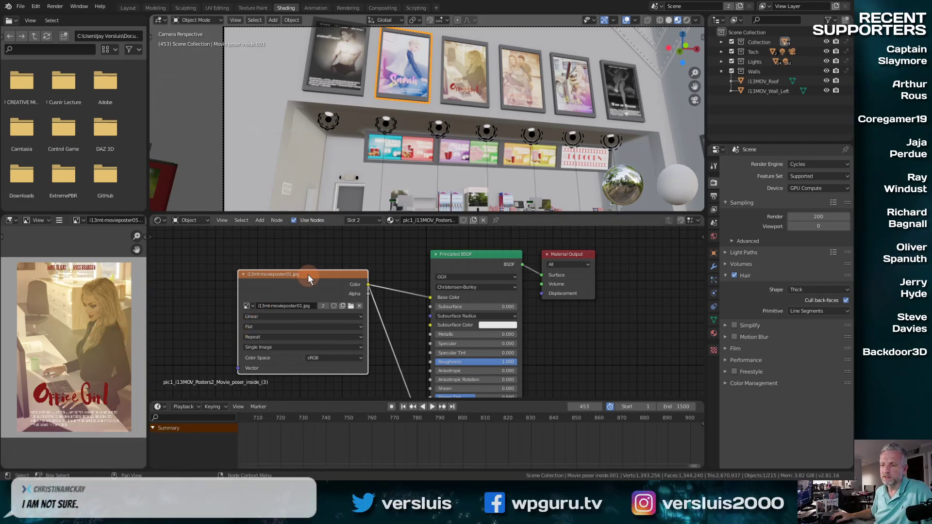
left_click_drag(308, 276, 307, 270)
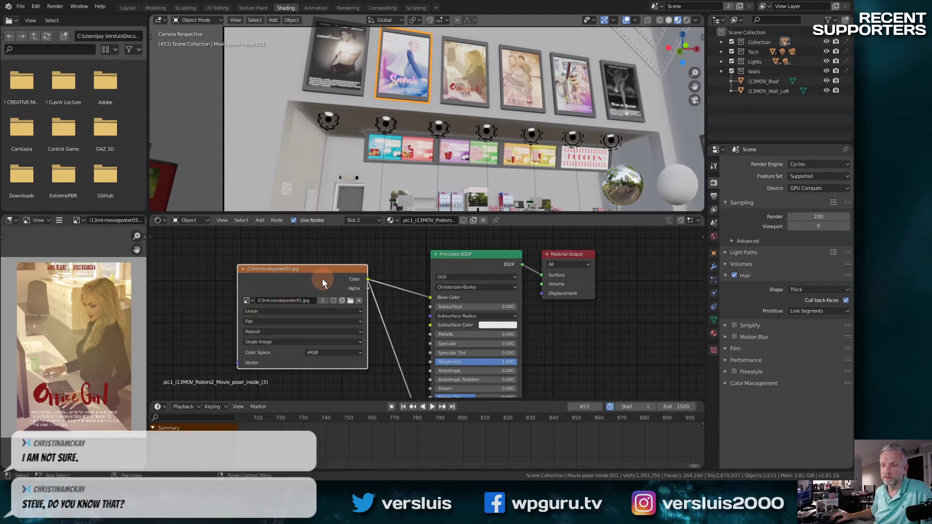
Step: Copy the image name i13mt-movieposter01.jpg from the texture node and paste it as the name of the Office Girl image in the image editor
left_click(302, 300)
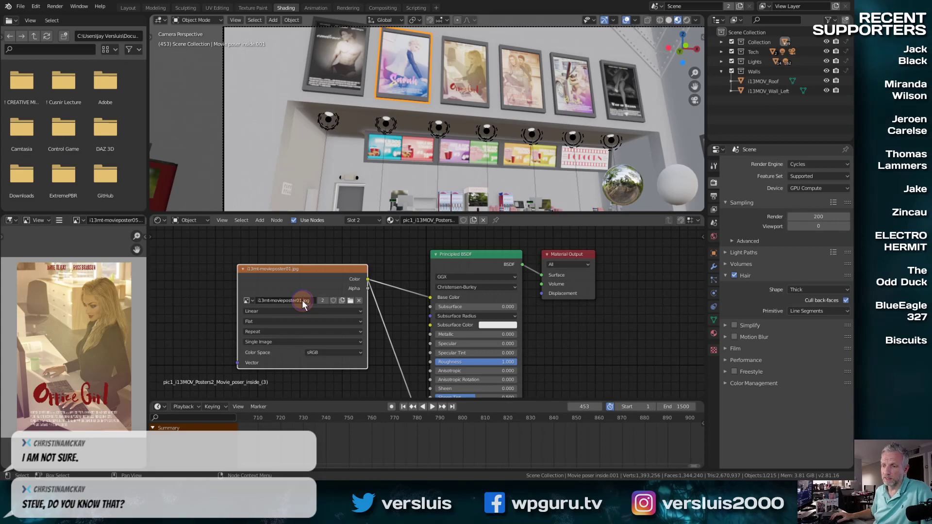
double_click(302, 300)
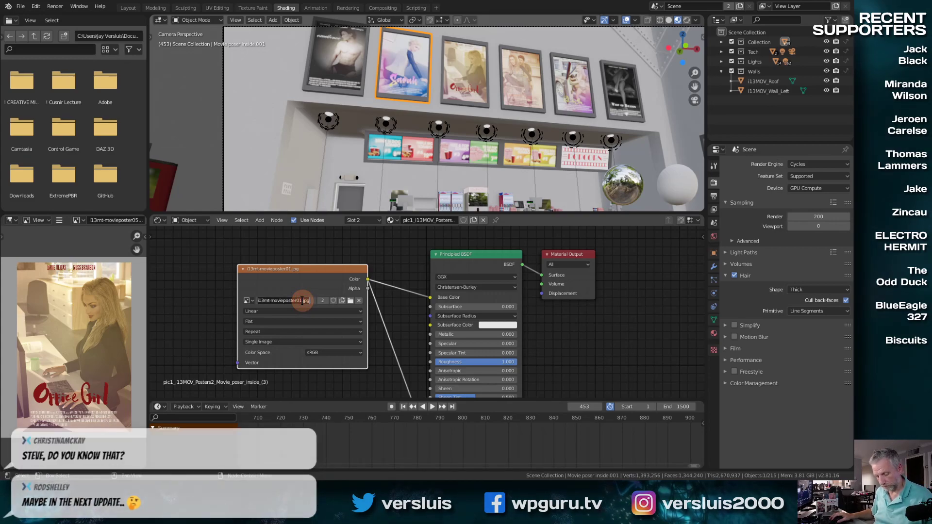
left_click(113, 219)
left_click(113, 219)
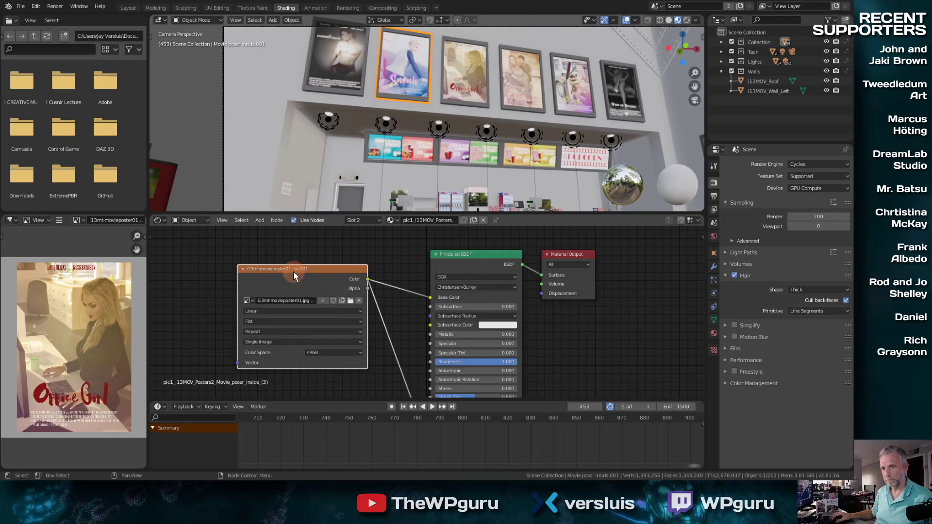
left_click_drag(293, 272, 296, 273)
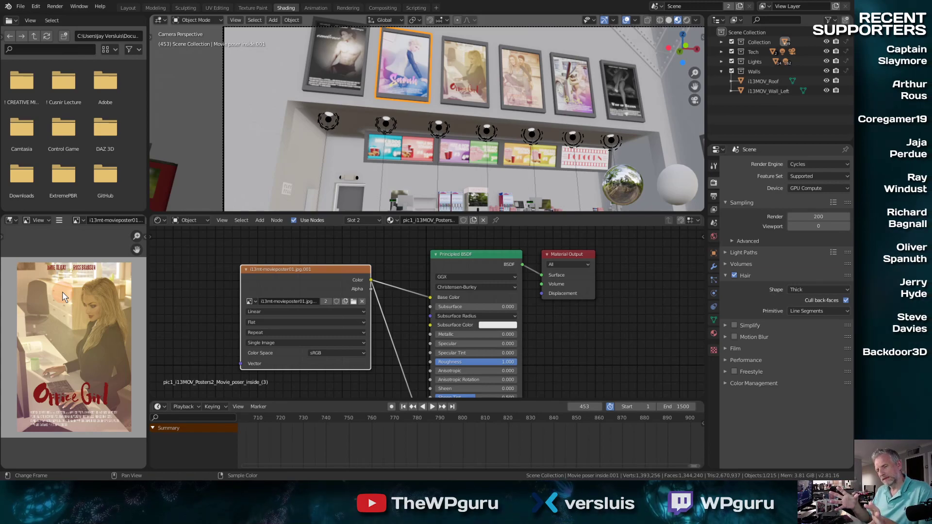
left_click(278, 292)
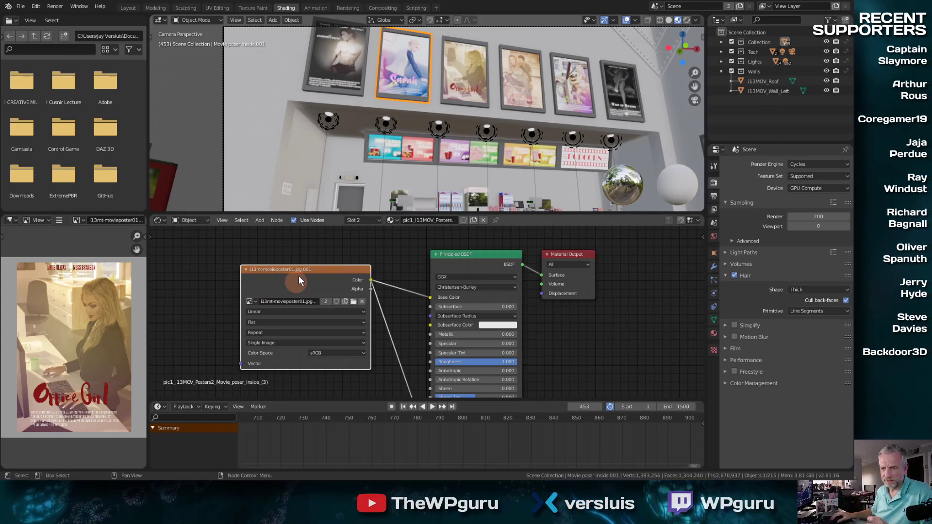
Step: Switch the image editor area to a 3D viewport, look over the scene, and switch it back to the image editor
left_click(11, 221)
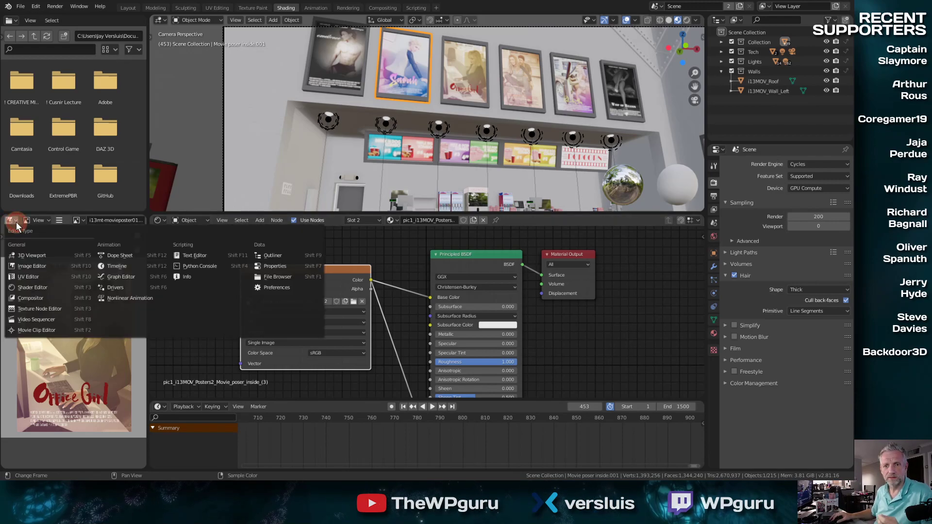
left_click(31, 256)
middle_click_drag(72, 373, 66, 397)
scroll(67, 398, "down", 10)
scroll(60, 385, "up", 3)
scroll(60, 385, "down", 6)
scroll(59, 383, "up", 2)
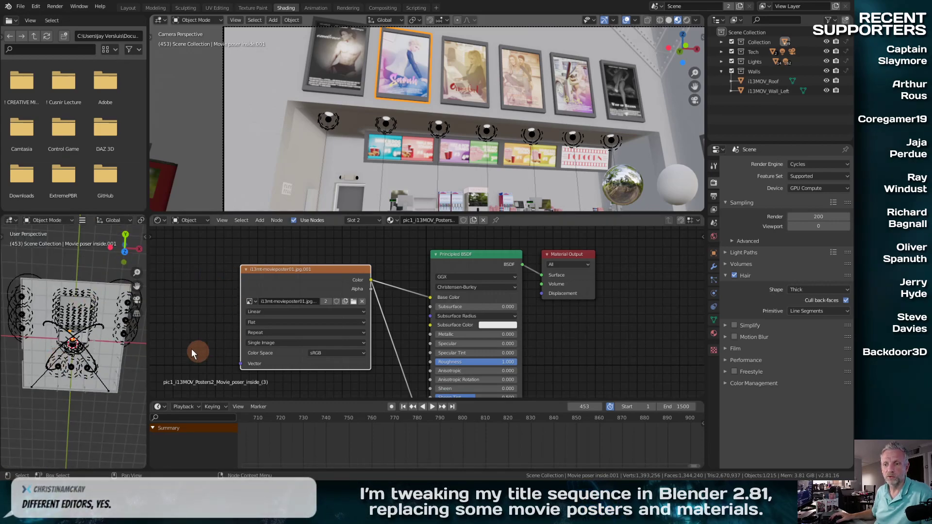
left_click(10, 220)
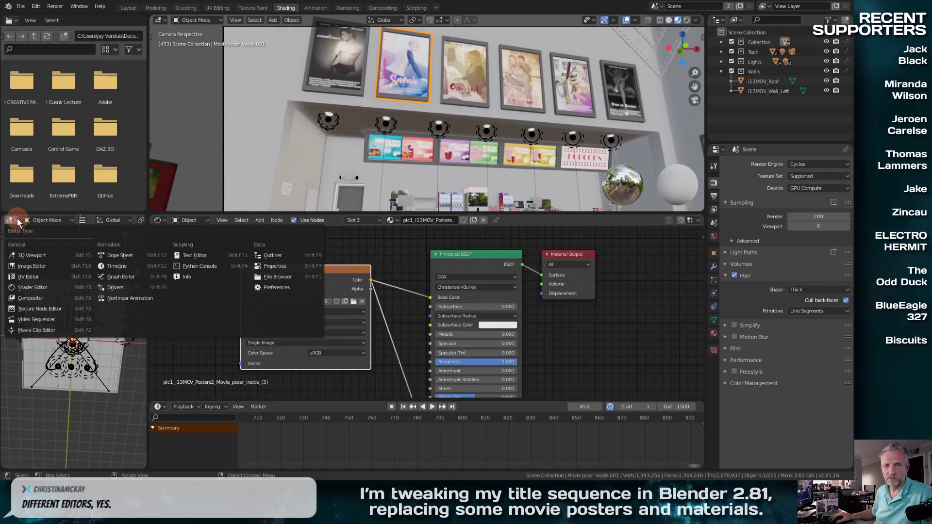
left_click(36, 267)
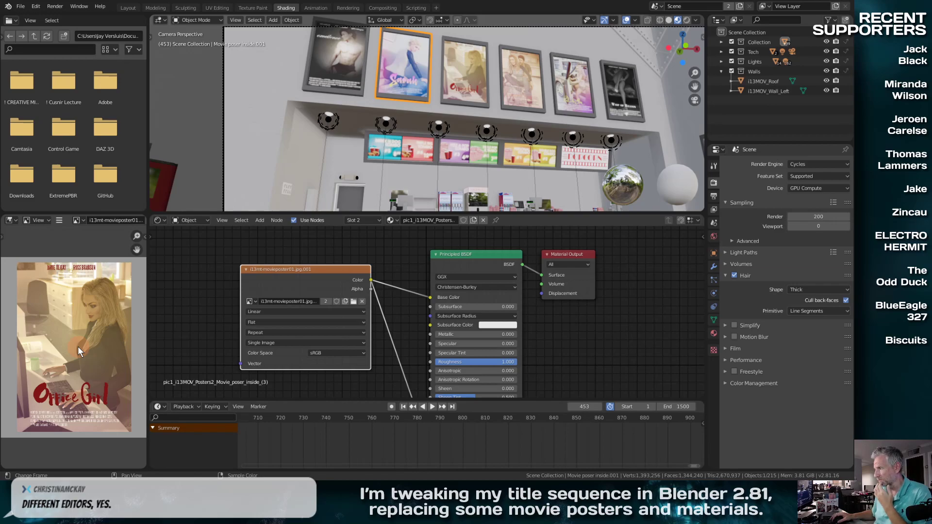
left_click(346, 287)
mouse_move(301, 271)
left_mouse_down()
mouse_move(302, 256)
mouse_move(294, 262)
left_mouse_up()
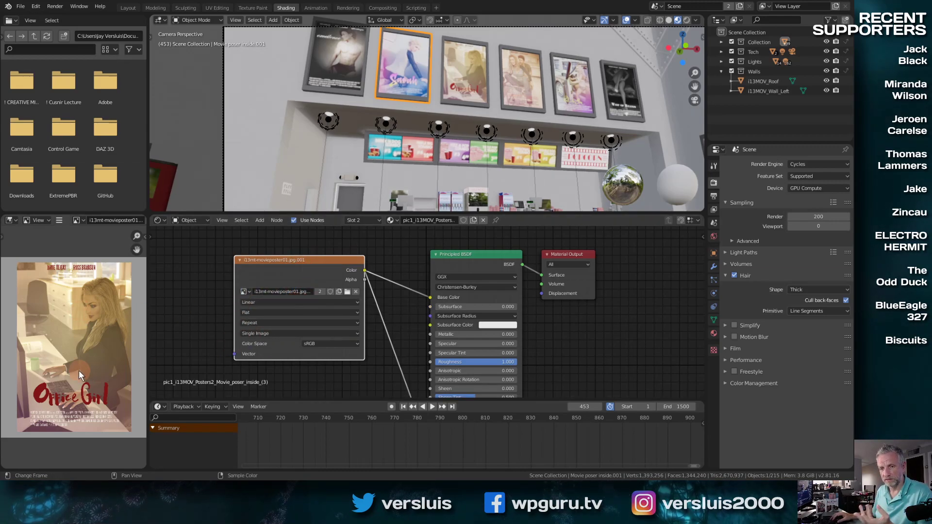
left_click_drag(308, 261, 291, 269)
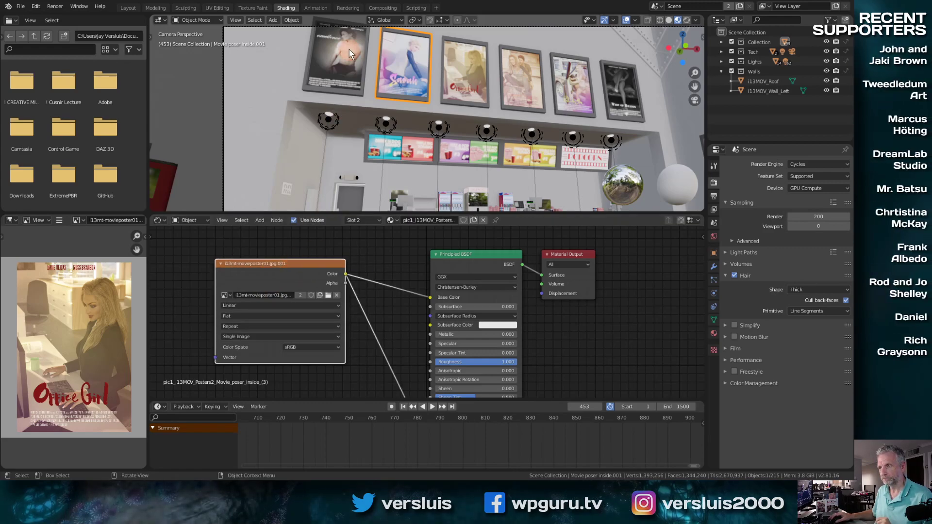
Step: Select the excellence poster and widen the image editor area to expose all of its header controls
left_click(329, 79)
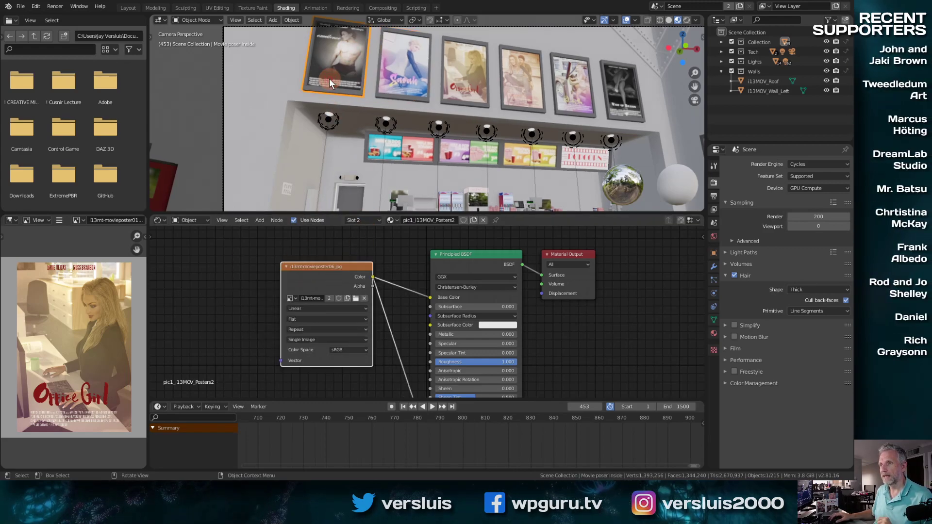
left_click(76, 219)
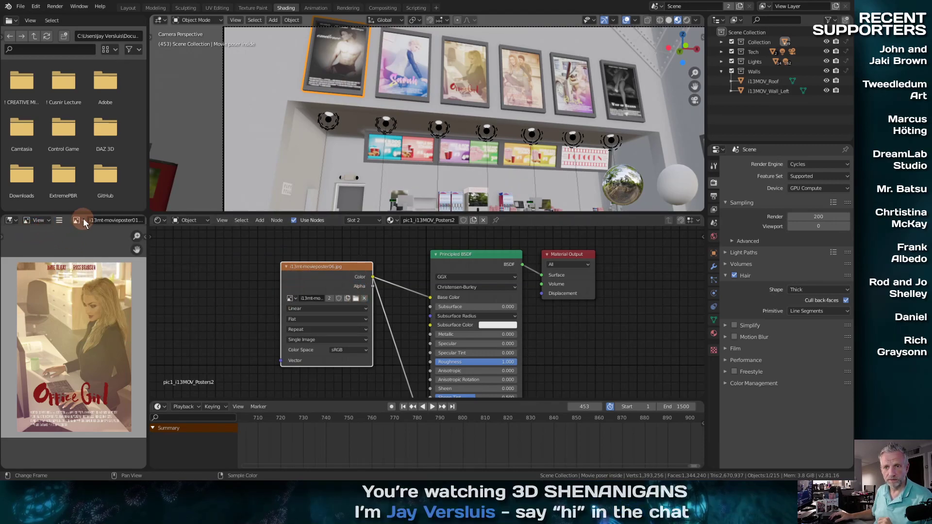
left_click(81, 220)
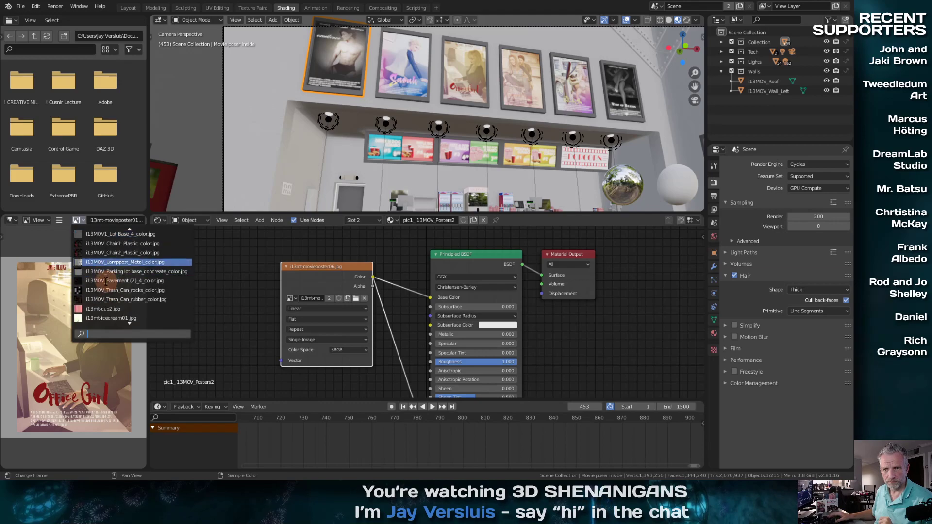
left_click(46, 238)
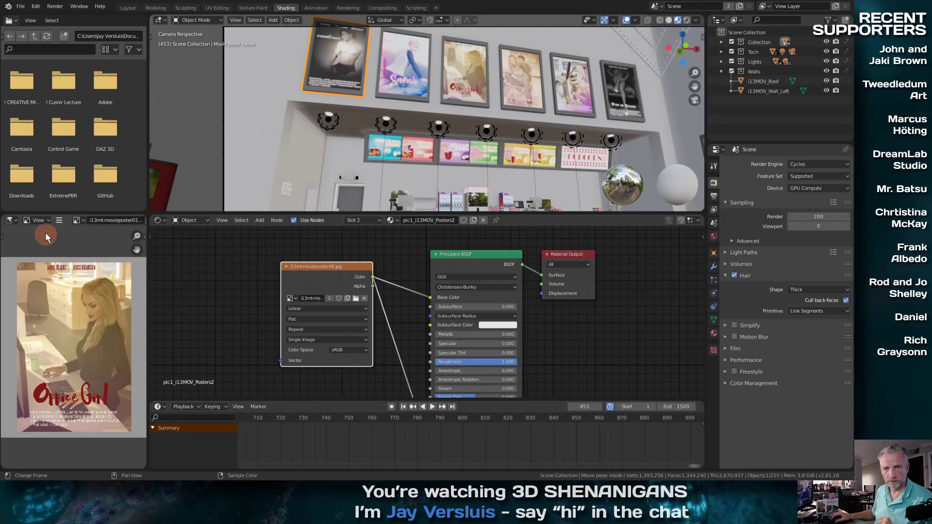
left_click(44, 221)
left_click(57, 218)
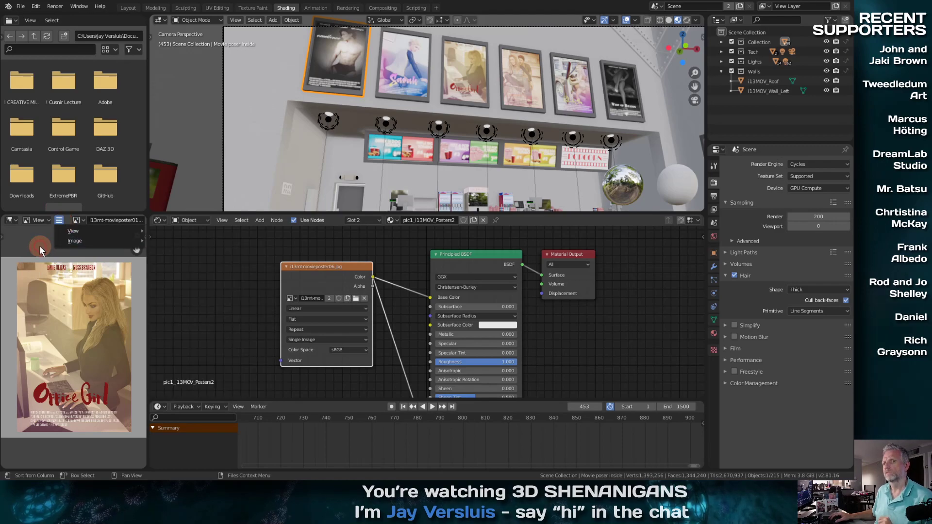
left_click_drag(145, 222, 205, 217)
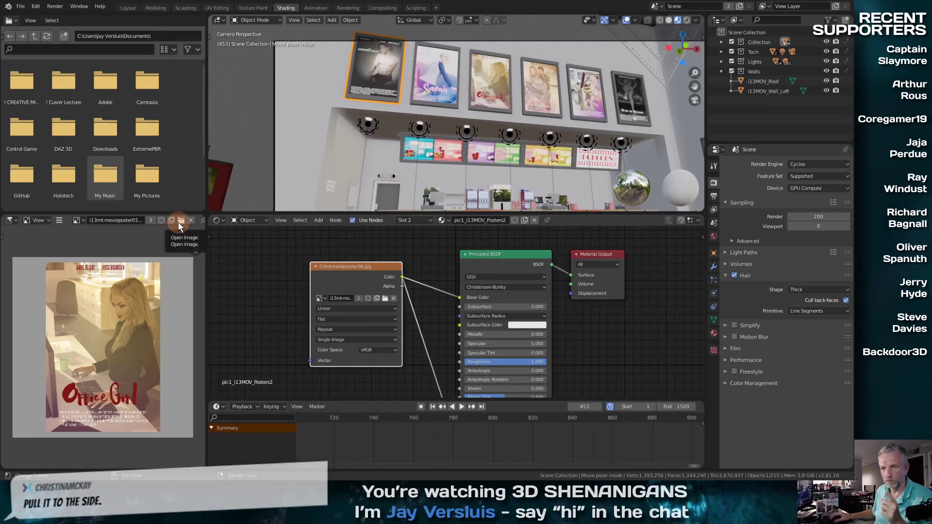
Step: Open Ar_colombia.jpg from the desktop's Movie Posters folder in the image editor and view the whole poster
left_click(181, 222)
left_click(242, 203)
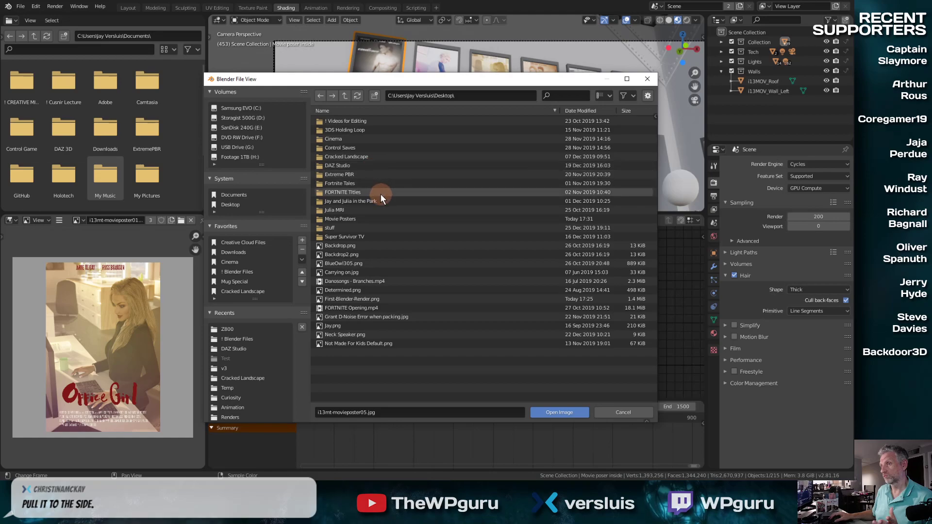
left_click(349, 219)
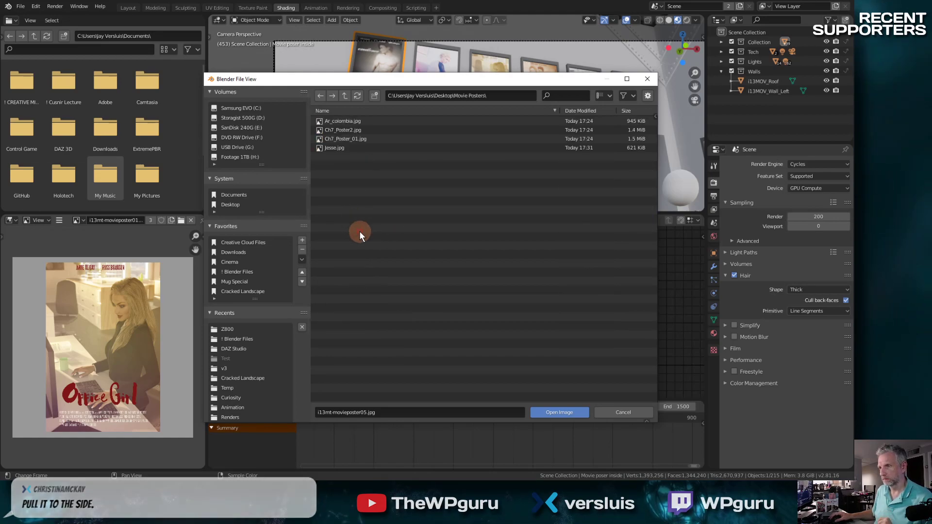
left_click(351, 121)
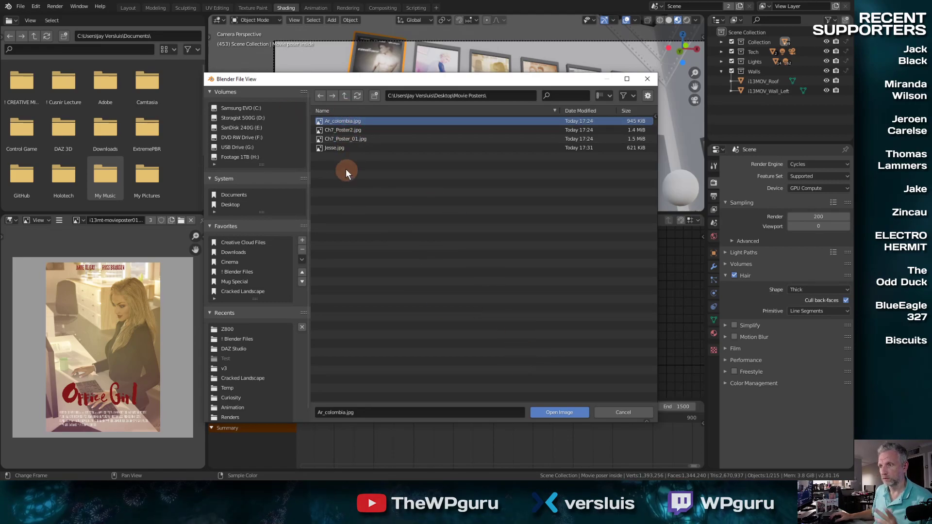
left_click(569, 411)
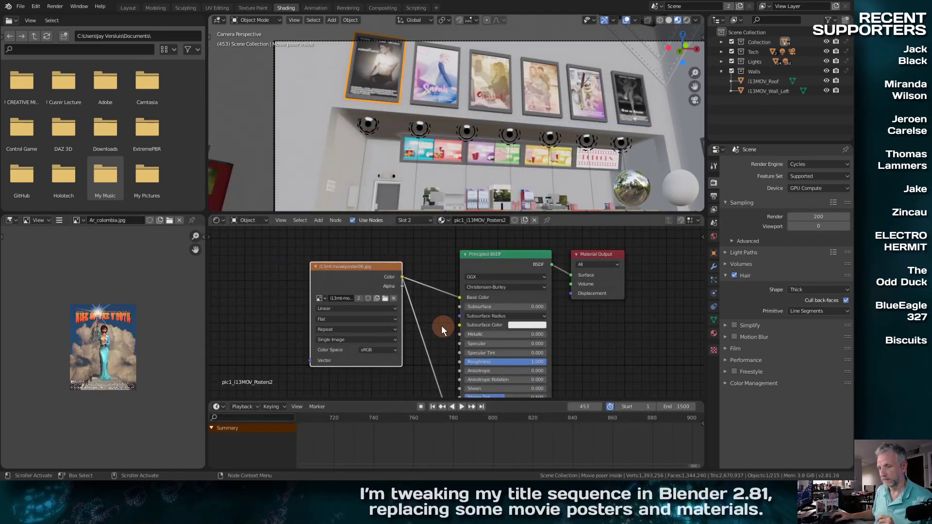
scroll(126, 351, "up", 3)
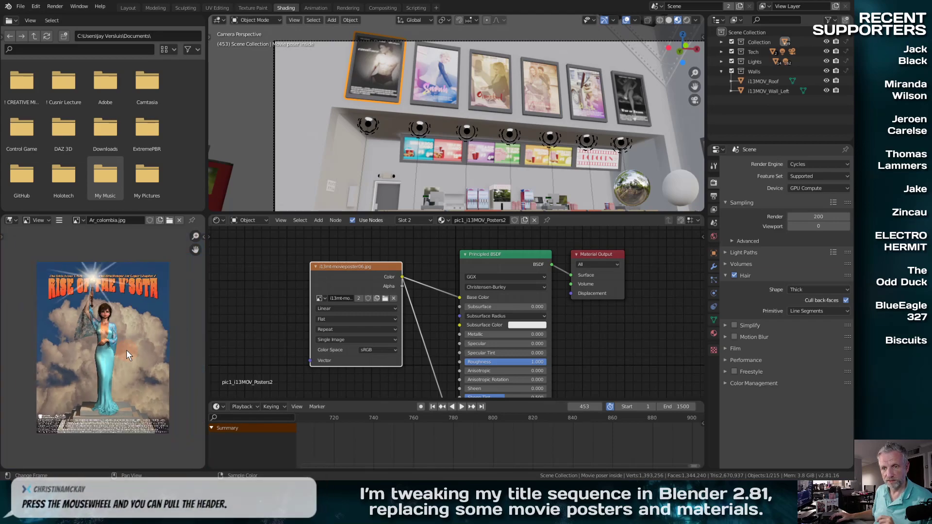
scroll(126, 350, "down", 1)
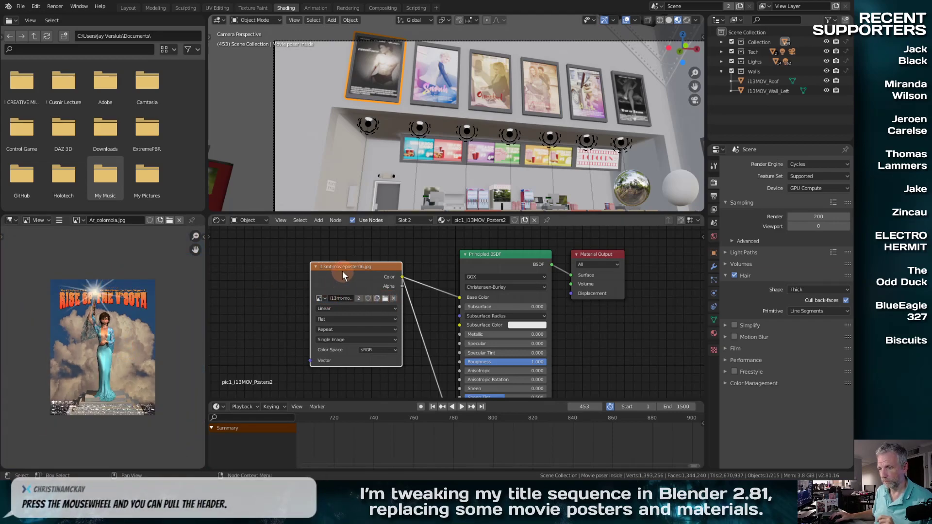
Step: Reposition and widen the leftmost lobby poster's image texture node and assign Ar_colombia.jpg to it
left_click_drag(342, 275, 322, 271)
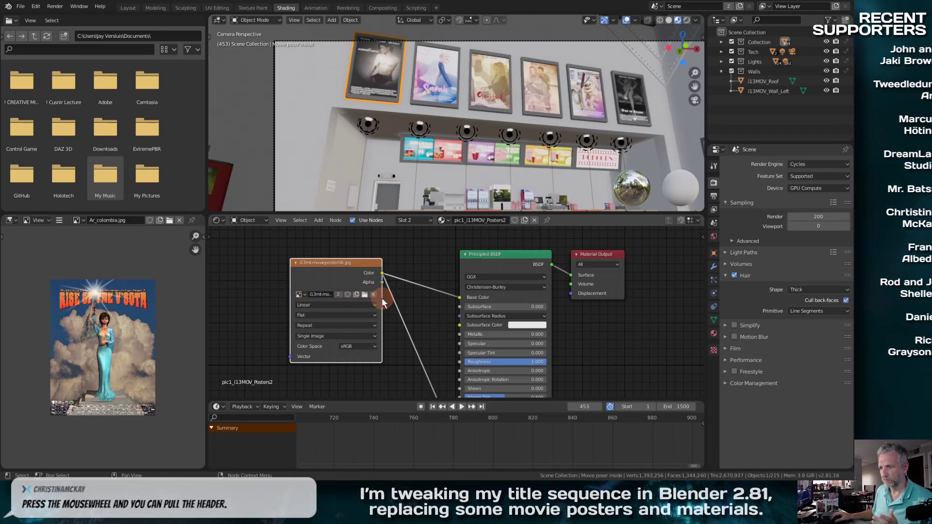
right_click_drag(383, 298, 396, 301, "ctrl")
left_click_drag(382, 296, 437, 291)
left_click(300, 294)
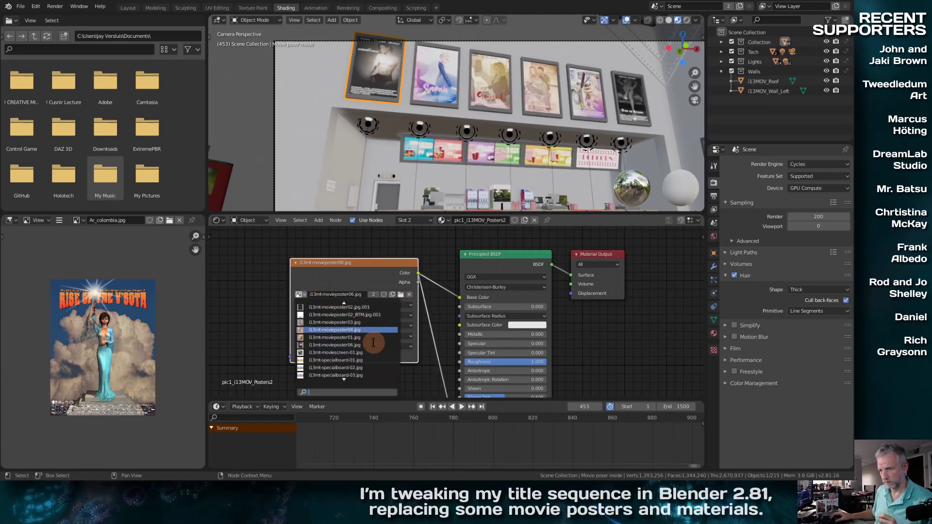
scroll(369, 340, "up", 10)
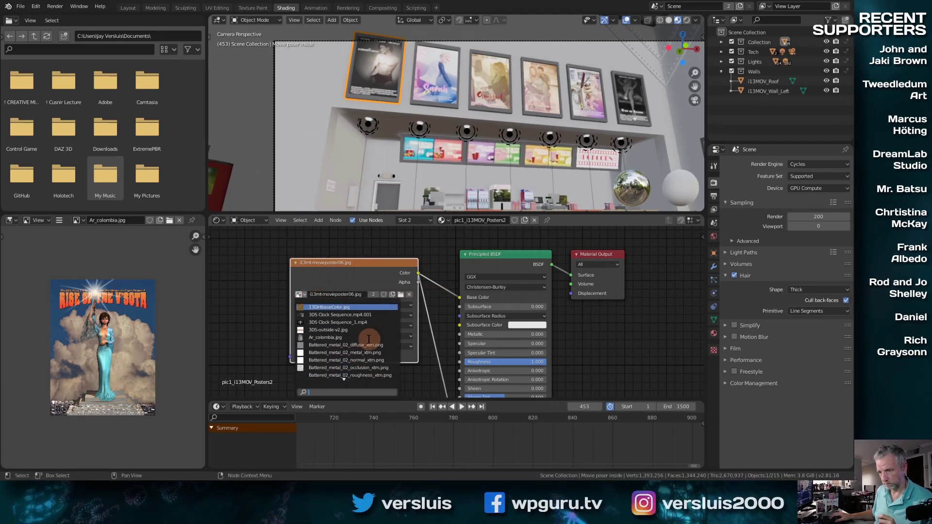
left_click(346, 338)
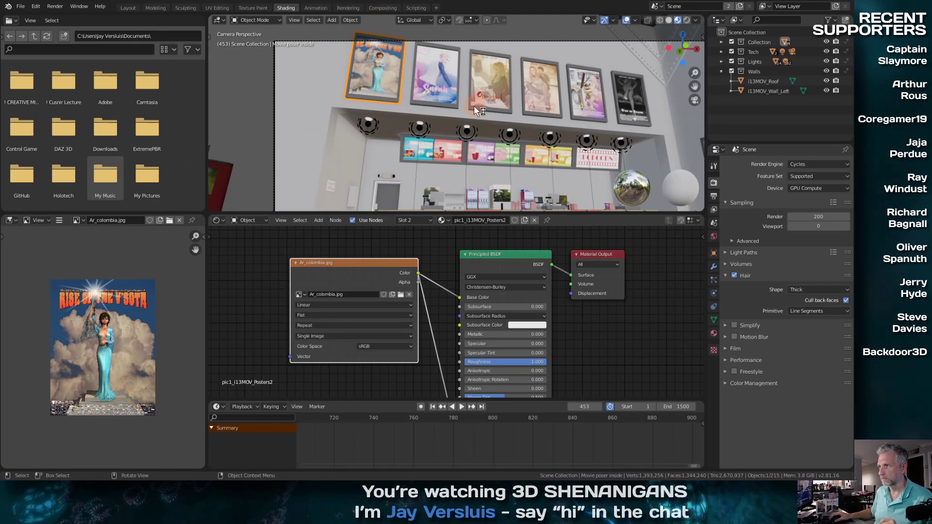
Step: Select the second lobby poster and browse the textures folder from its image texture node
left_click(445, 86)
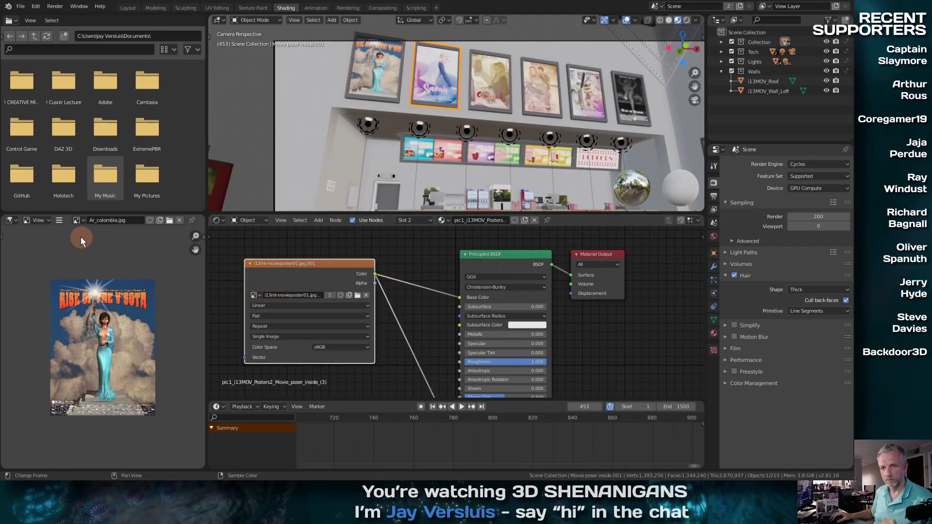
left_click(358, 296)
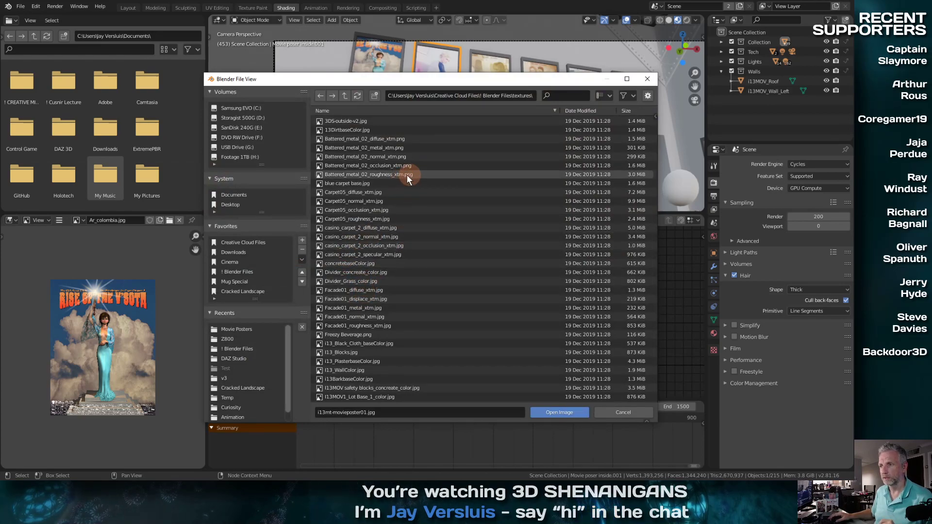
scroll(459, 257, "down", 15)
scroll(459, 257, "up", 15)
left_click(560, 412)
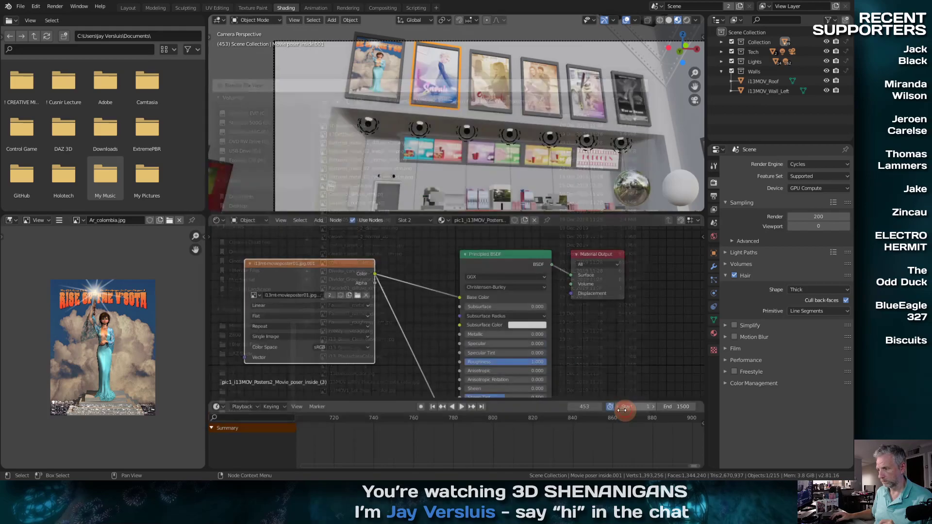
Step: Load Ch7_Poster2.jpg, Ch7_Poster_01.jpg and Jesse.jpg from the Movie Posters folder into the image editor
left_click(170, 220)
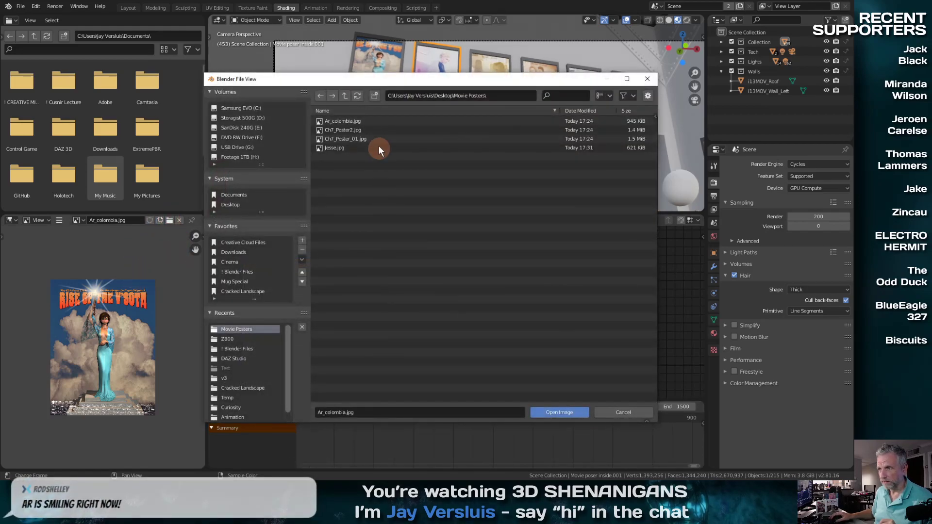
left_click(348, 130)
double_click(348, 130)
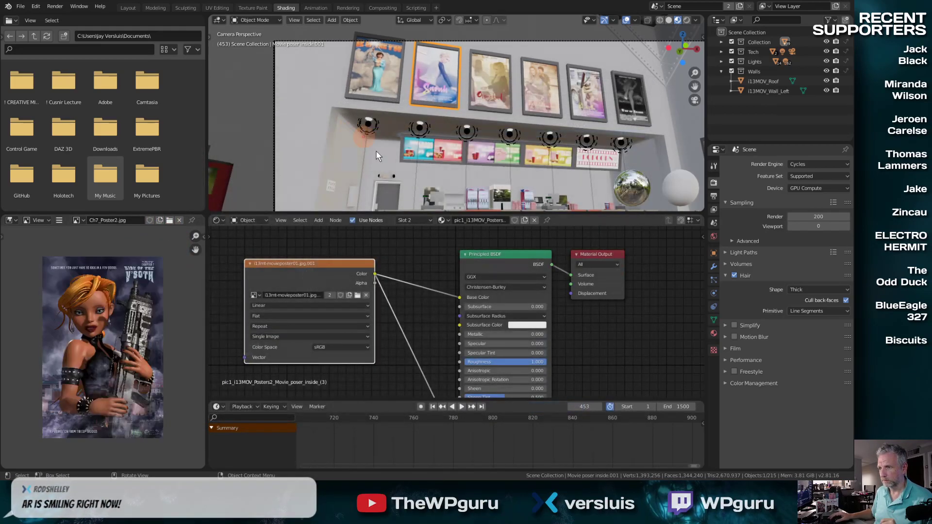
left_click(169, 221)
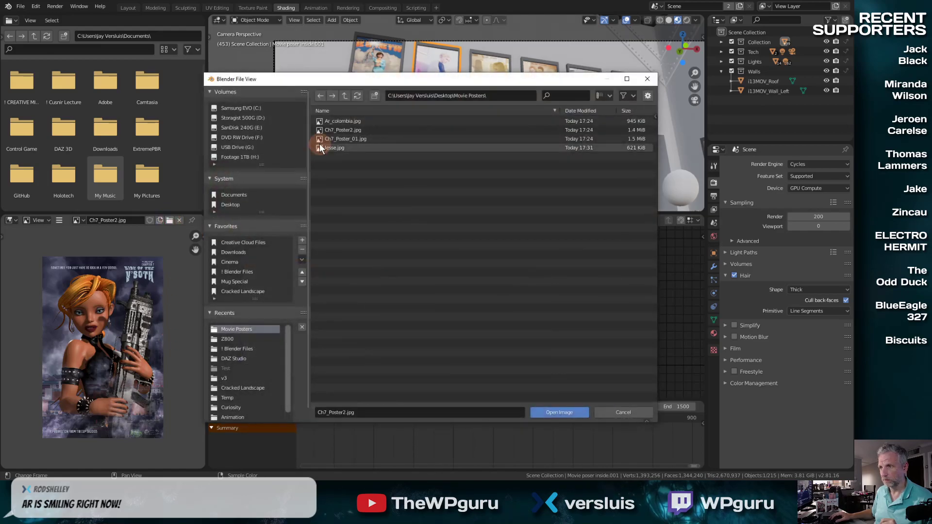
double_click(337, 137)
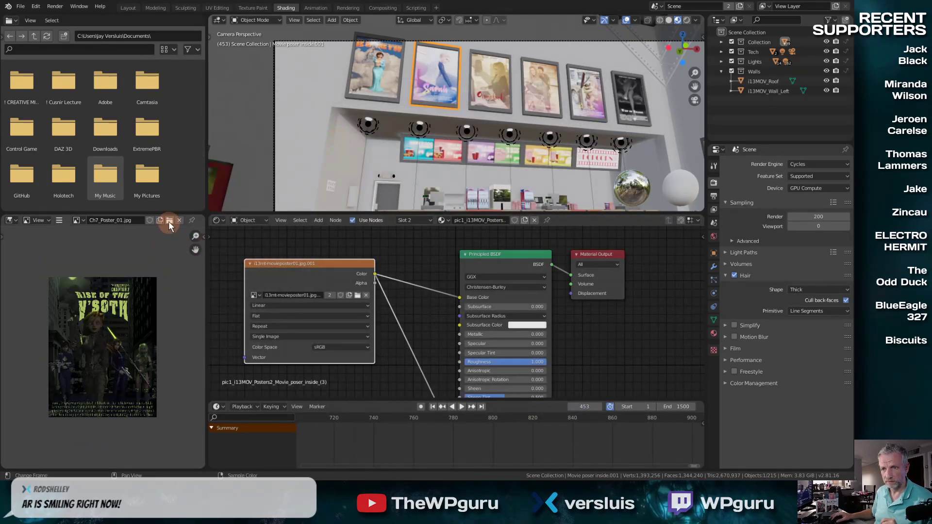
left_click(169, 221)
double_click(339, 147)
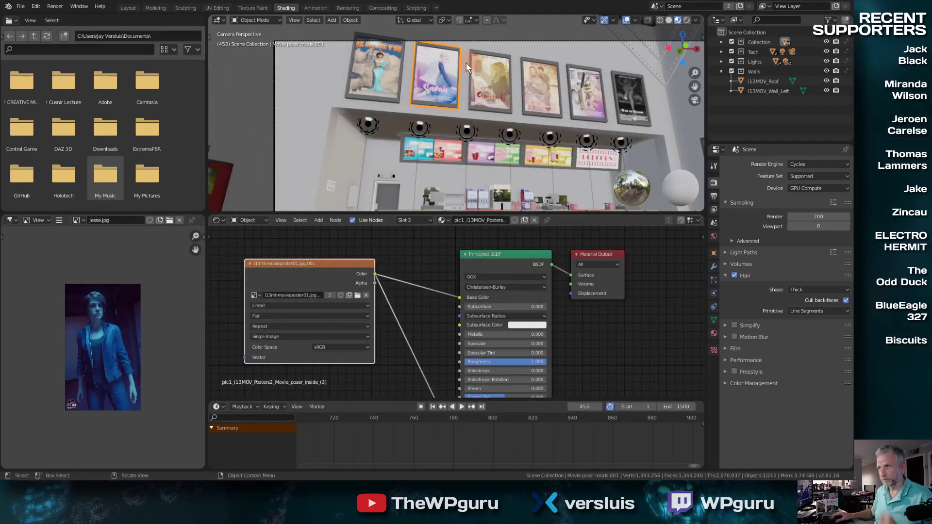
Step: Assign Jesse.jpg to the second lobby poster's image texture node
left_click(258, 295)
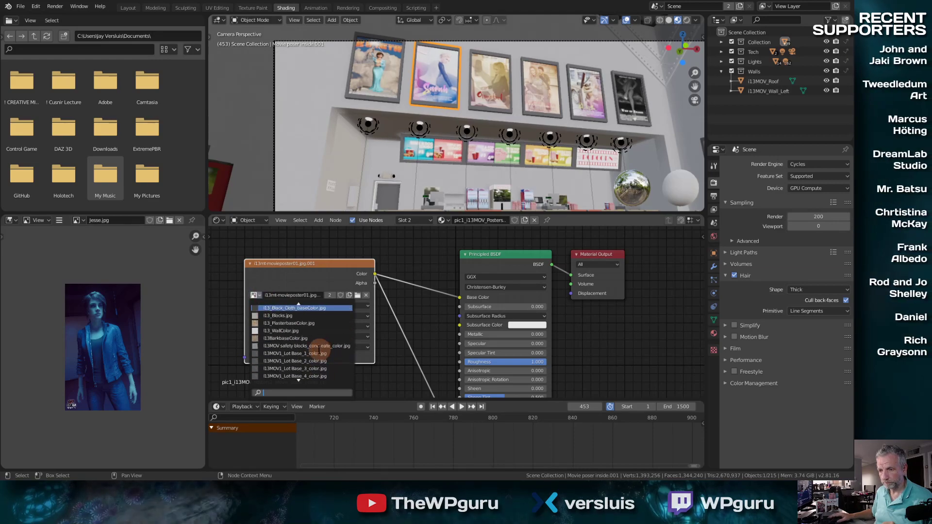
scroll(319, 350, "down", 10)
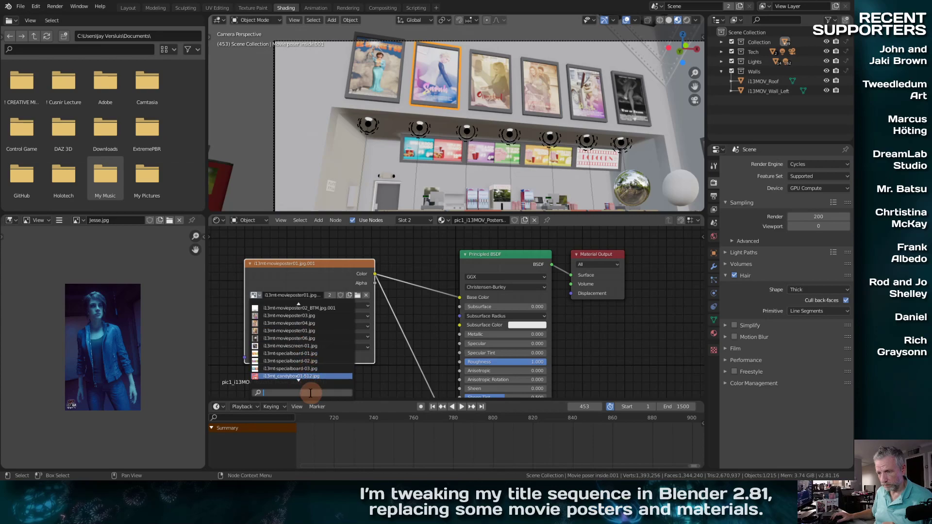
type("je")
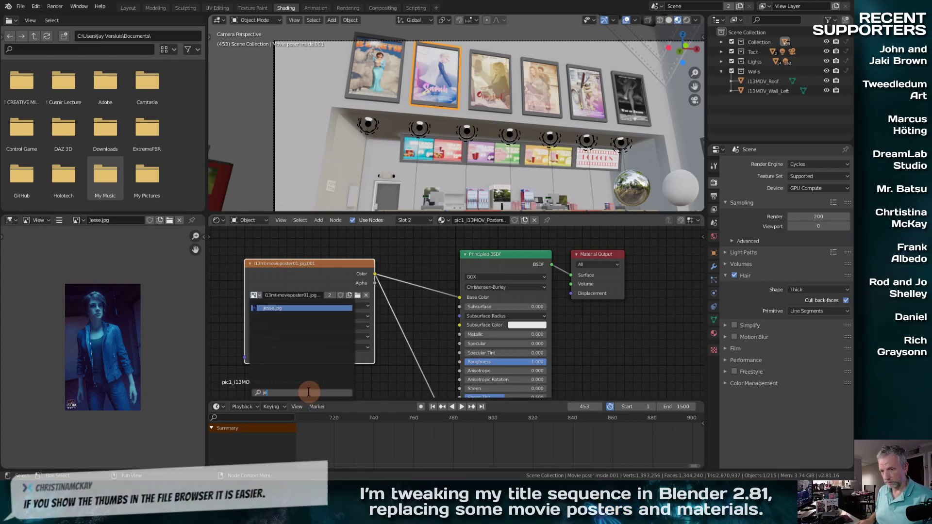
key("Return")
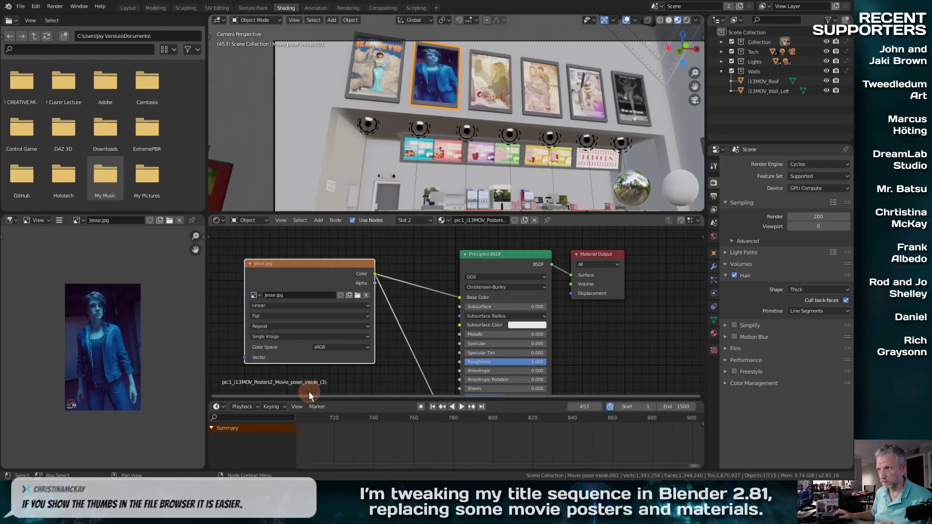
Step: Reposition the image texture nodes of the third and fifth lobby posters, leaving the fifth poster selected
left_click(483, 76)
left_click_drag(369, 278, 327, 264)
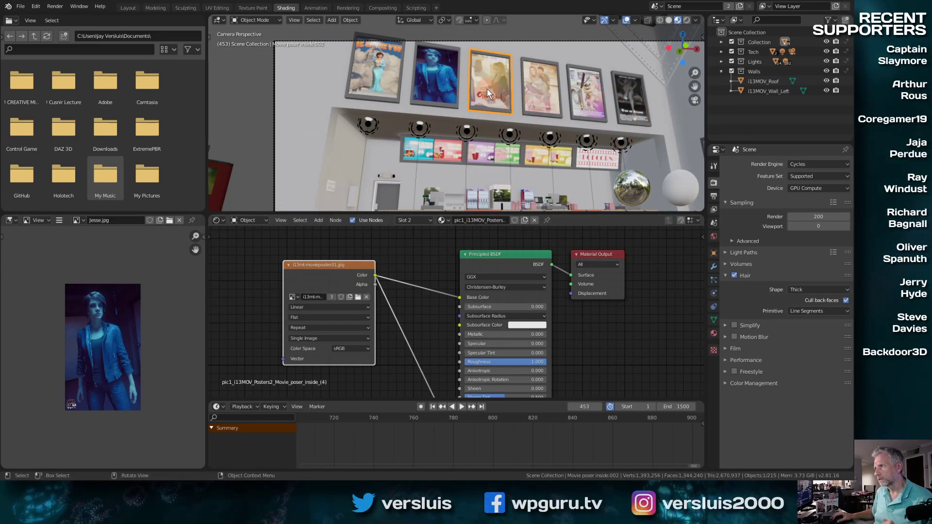
left_click(585, 95)
left_click(369, 290)
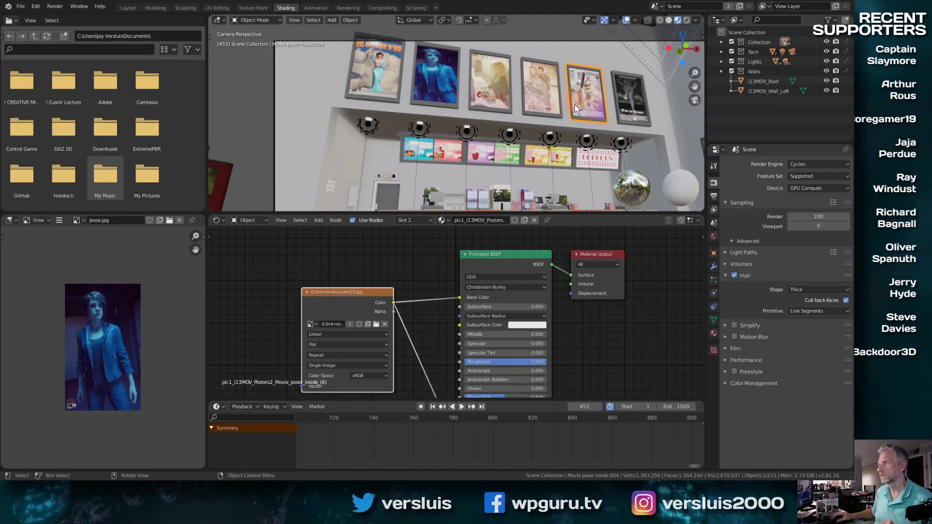
left_click_drag(368, 293, 372, 267)
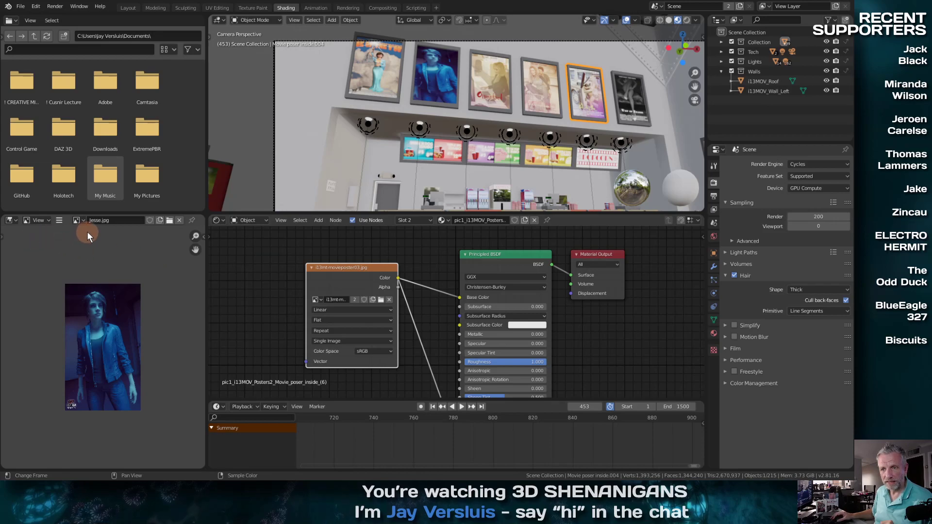
left_click(79, 220)
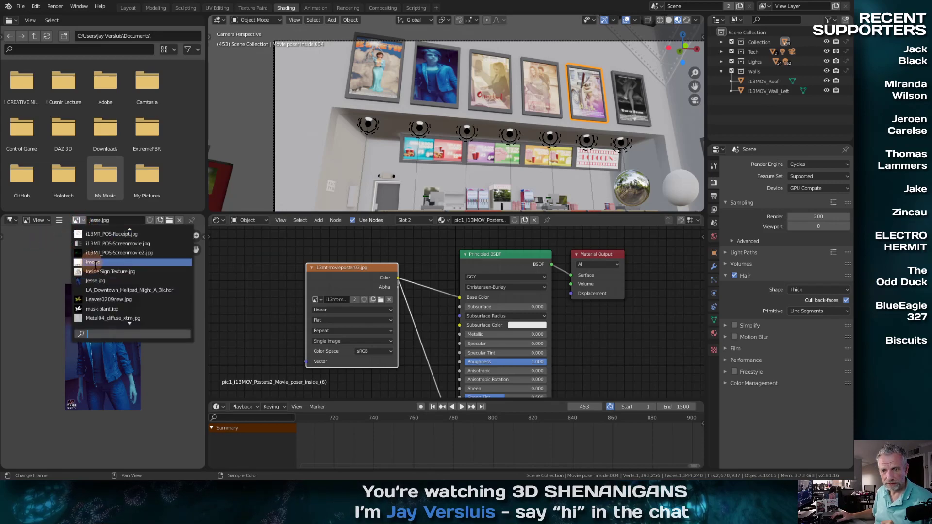
scroll(141, 282, "up", 10)
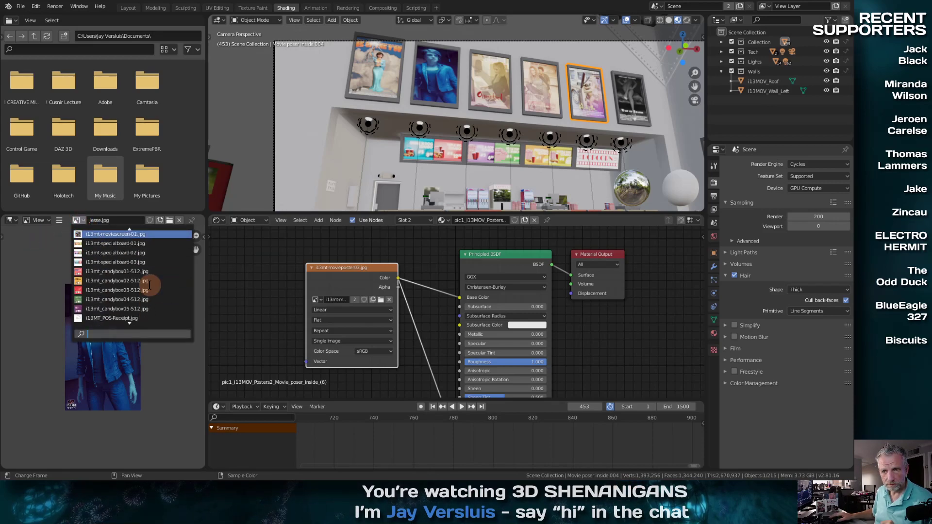
scroll(148, 287, "up", 16)
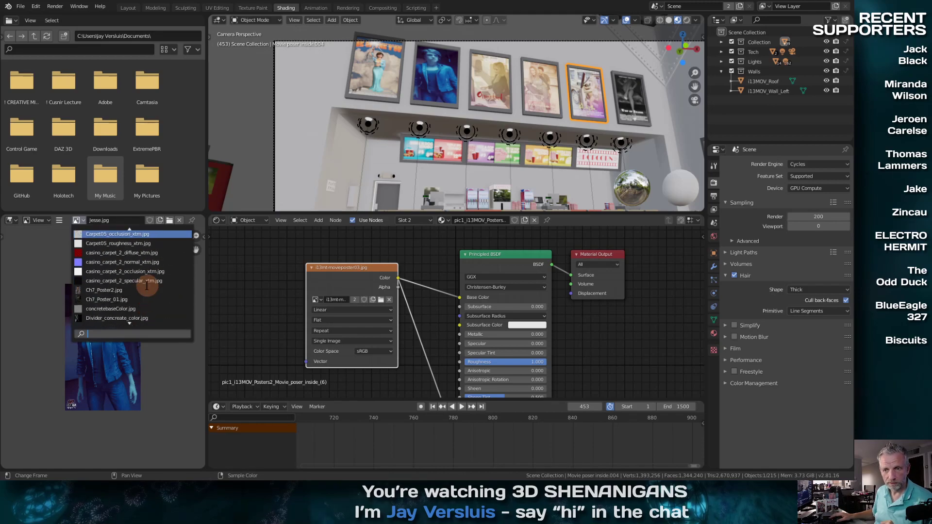
left_click(172, 216)
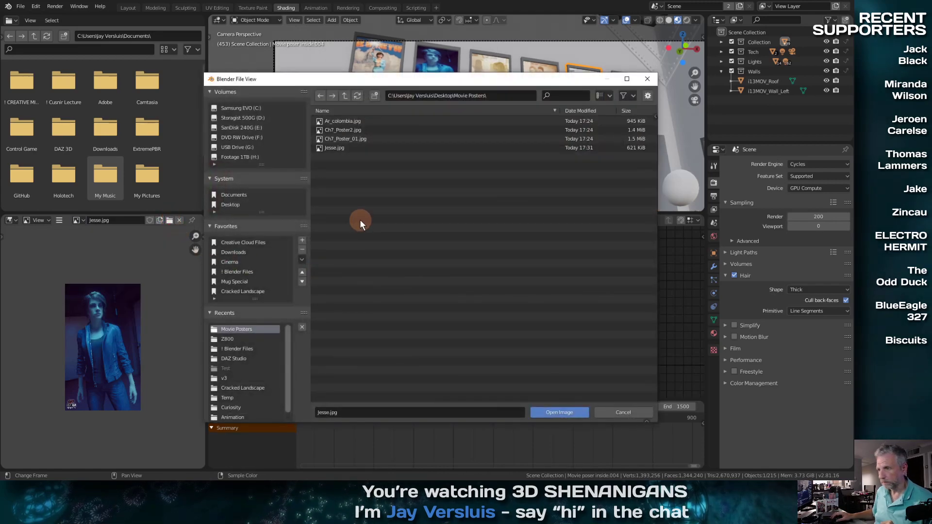
left_click(358, 129)
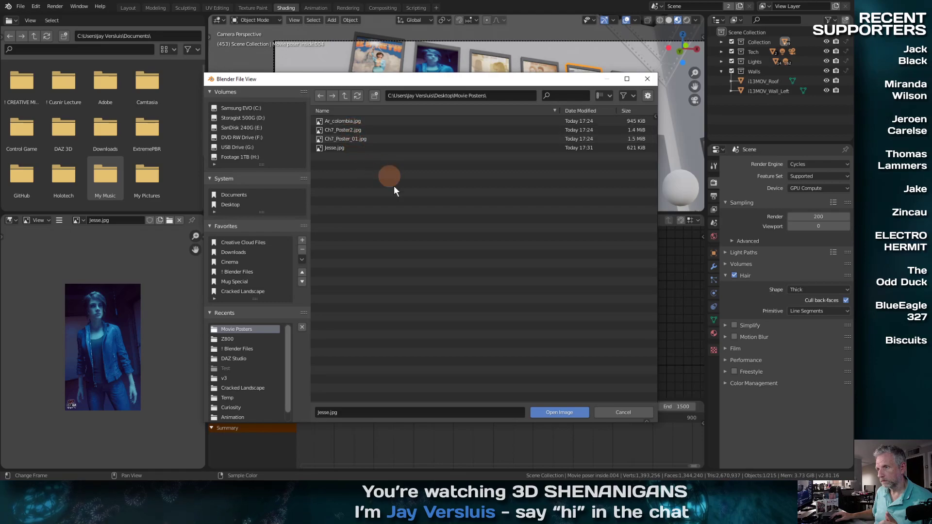
left_click(624, 411)
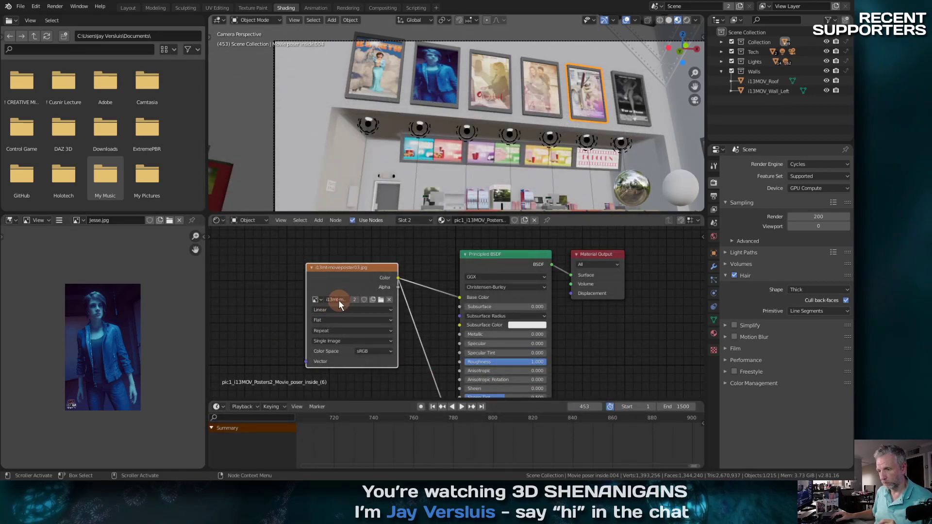
Step: Assign Ch7_Poster2.jpg to the fifth lobby poster's image texture node
left_click(322, 299)
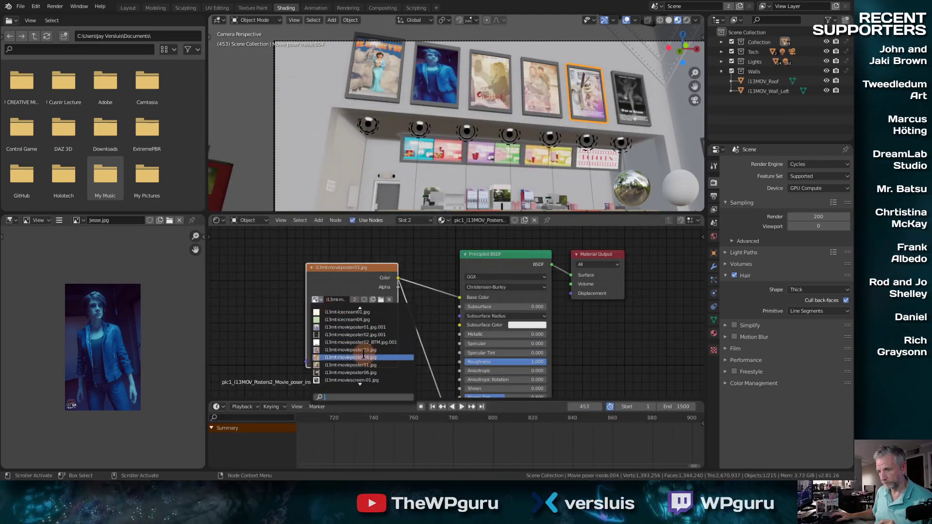
type("ch")
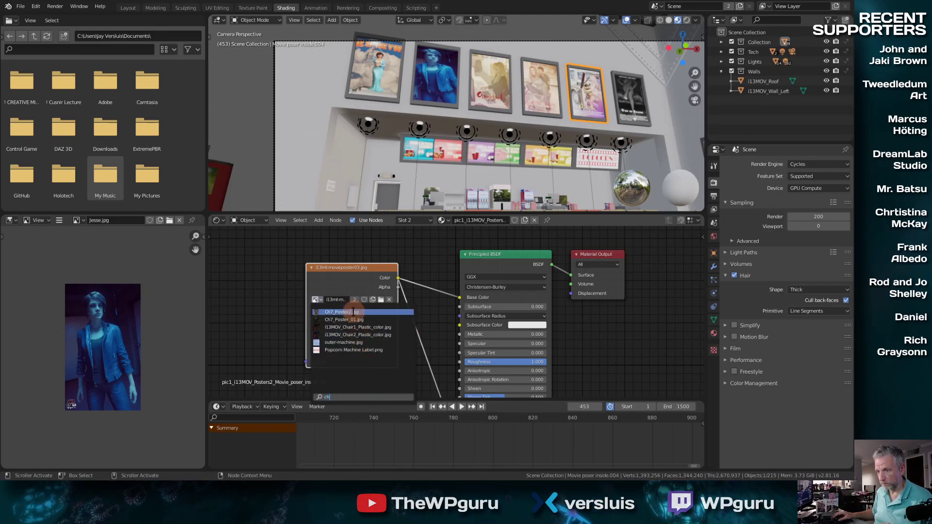
left_click(353, 312)
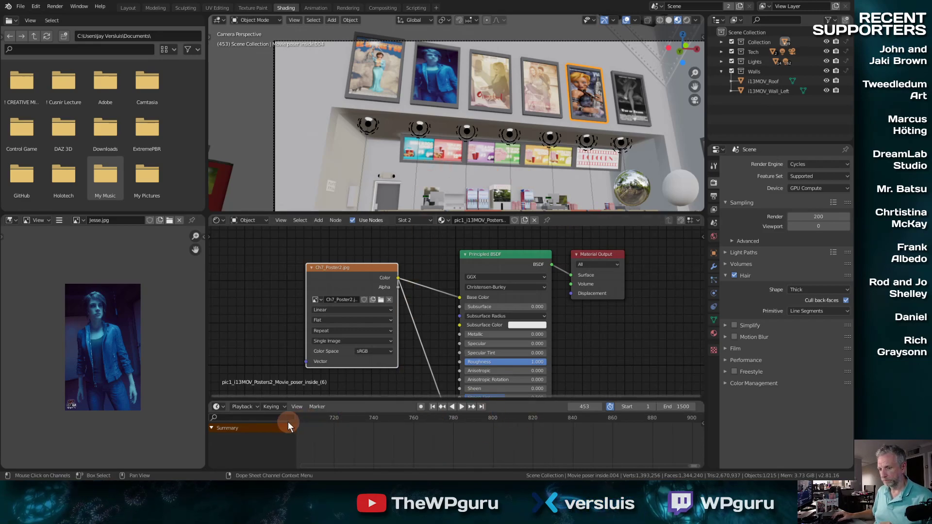
Step: Enlarge the 3D viewport and scrub the timeline to frame 420 to show the whole lobby
scroll(464, 116, "up", 2)
scroll(460, 145, "down", 4)
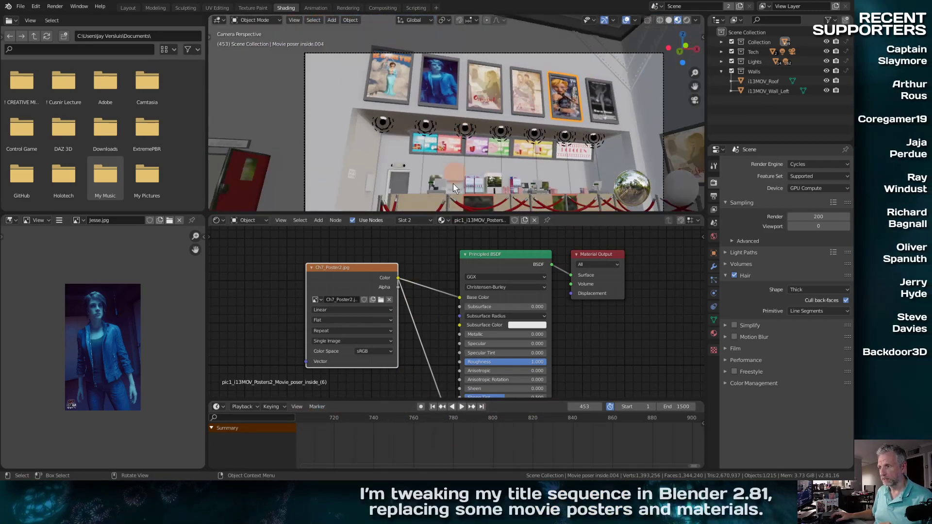
left_click_drag(418, 213, 418, 252)
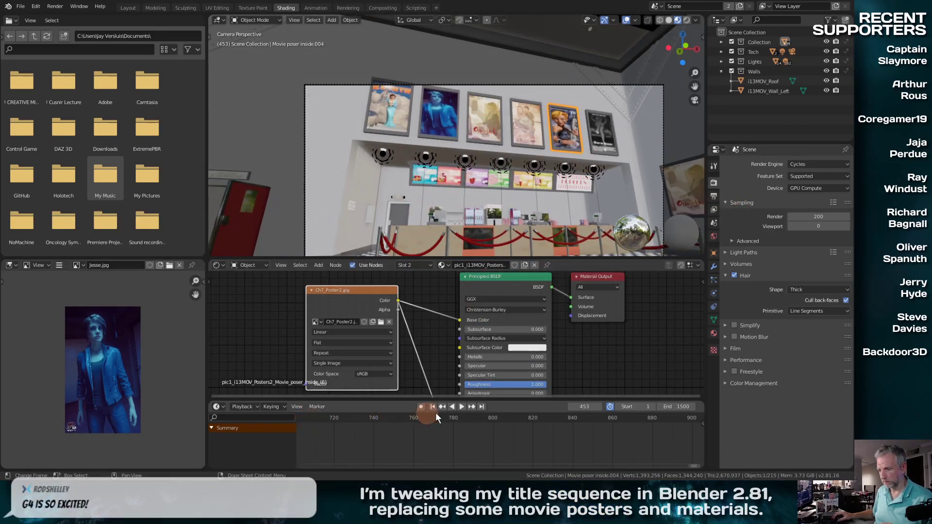
left_click(409, 416)
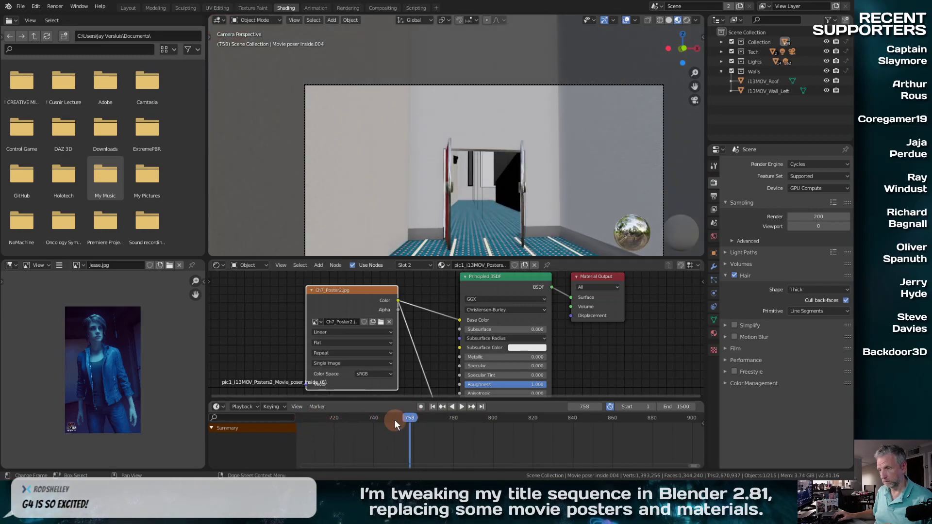
left_click(334, 425)
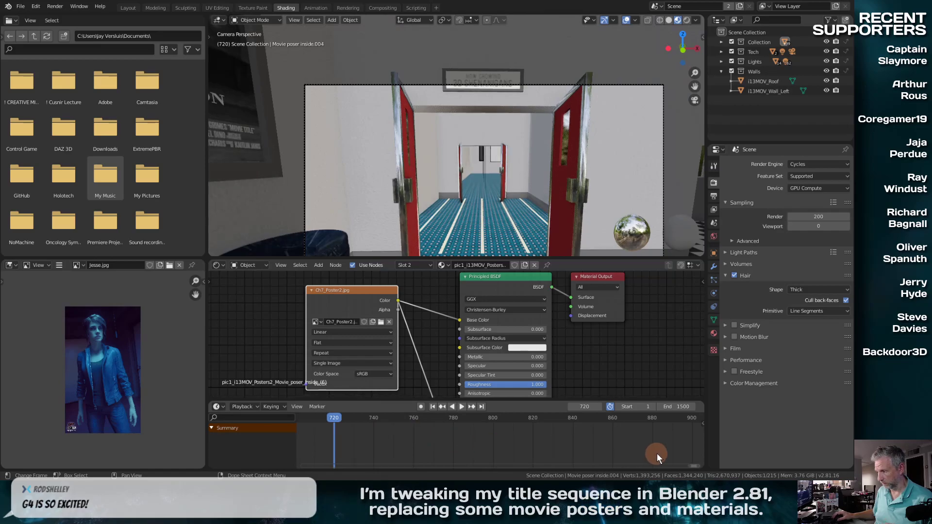
scroll(418, 435, "down", 9)
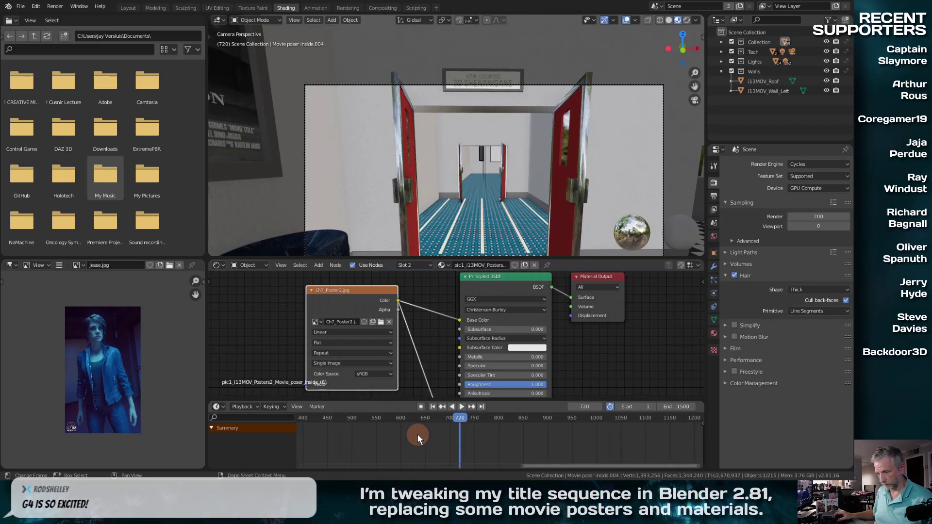
scroll(418, 435, "down", 1)
left_click_drag(355, 418, 399, 422)
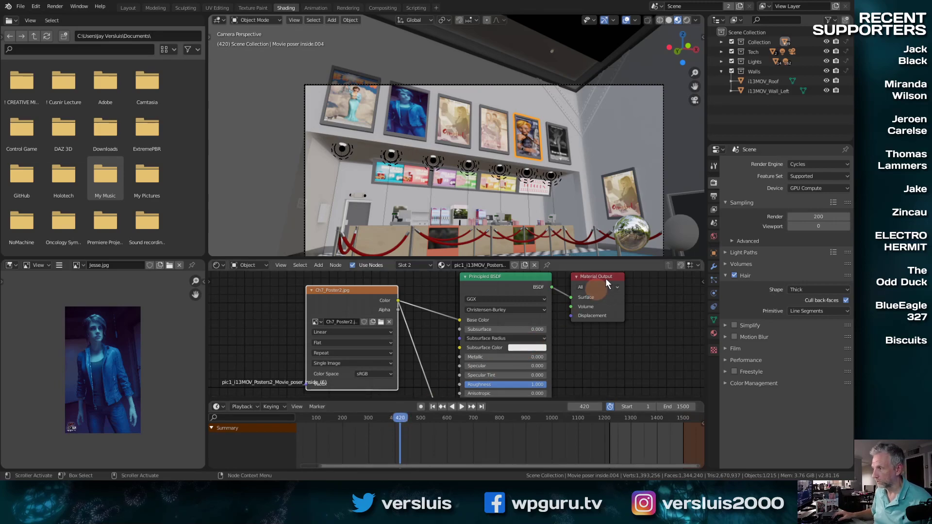
Step: Assign Ch7_Poster_01.jpg to the image texture node of the poster on the lobby's right-hand wall
left_click(618, 208)
left_click(367, 324)
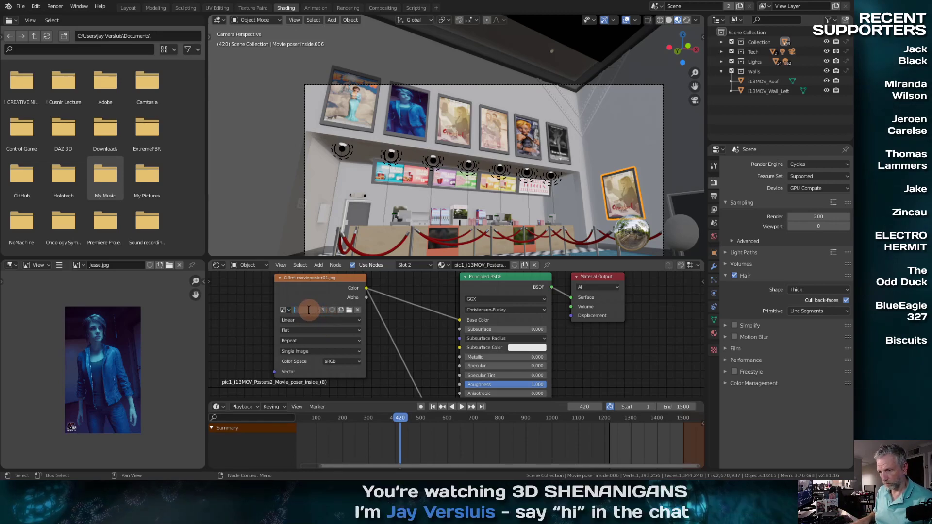
left_click(287, 310)
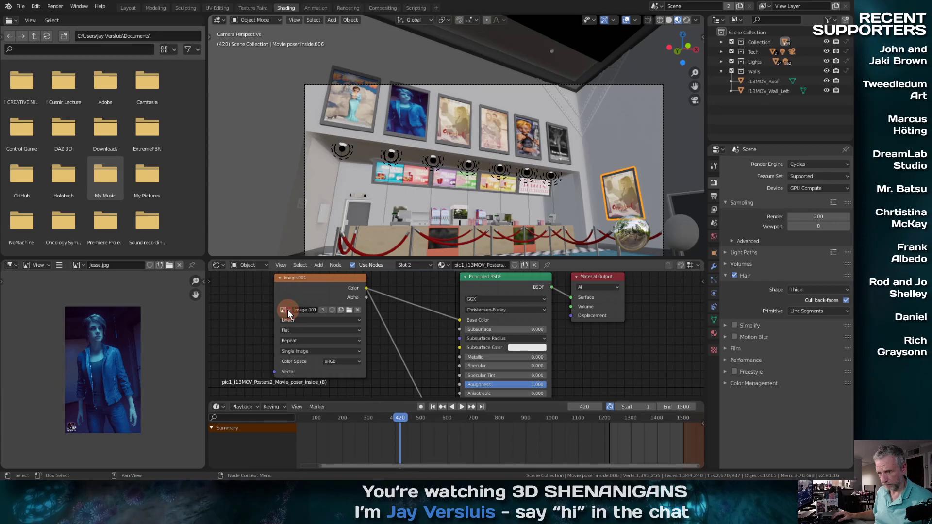
left_click(286, 310)
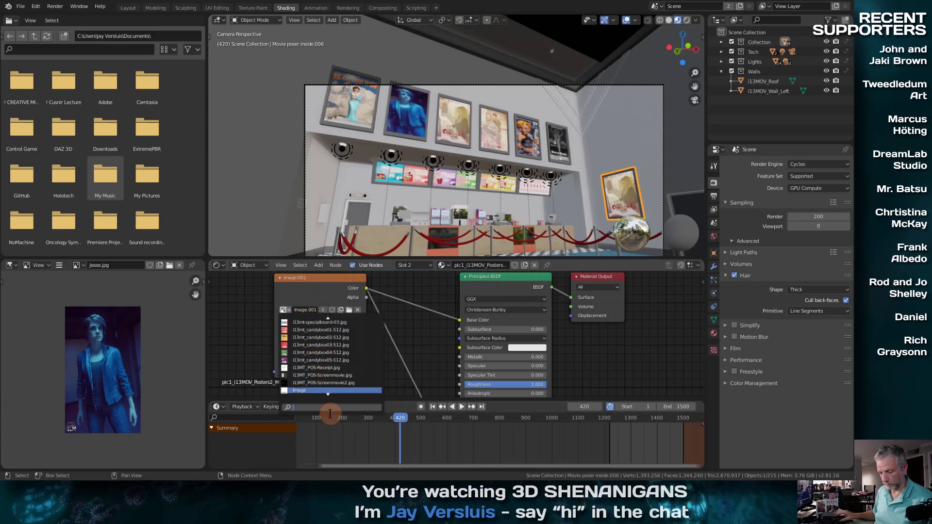
type("ch")
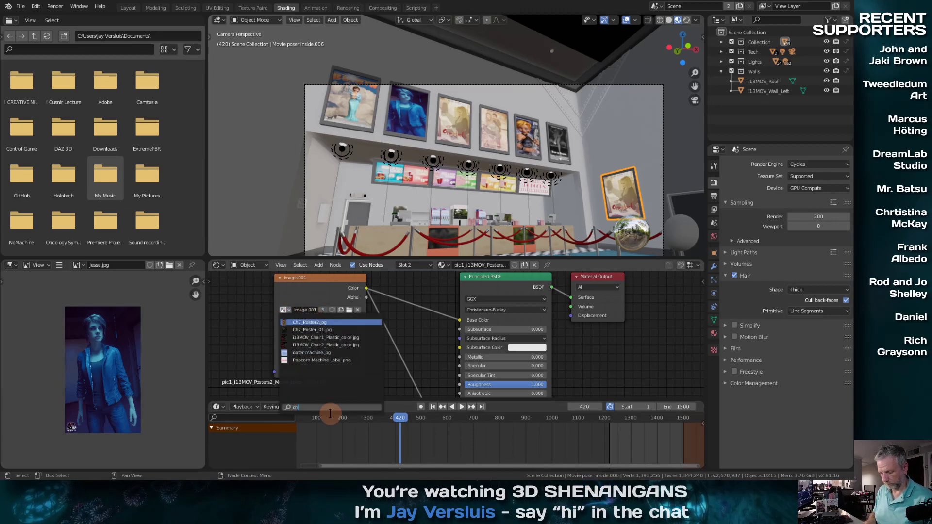
left_click(305, 329)
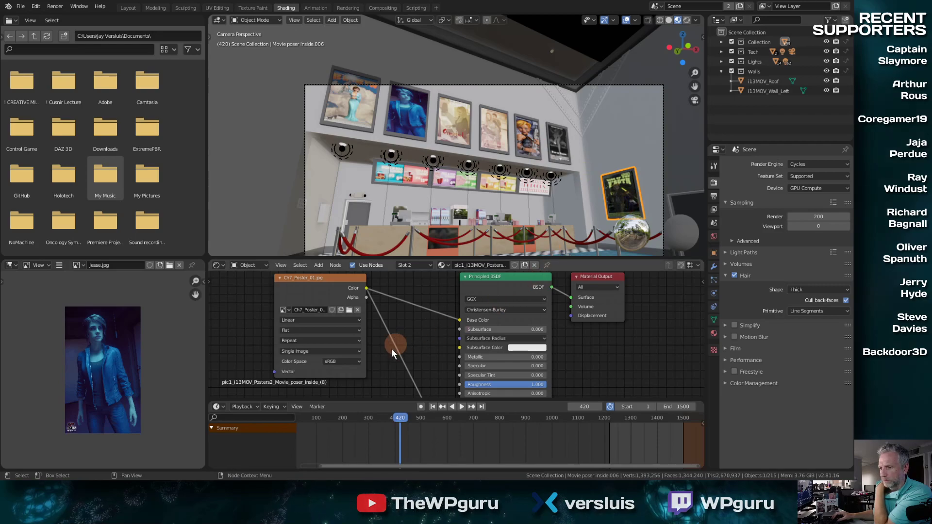
Step: Assign Ch7_Poster2.jpg to the right-hand wall poster and Ch7_Poster_01.jpg to the fifth poster above the counter
left_click(287, 310)
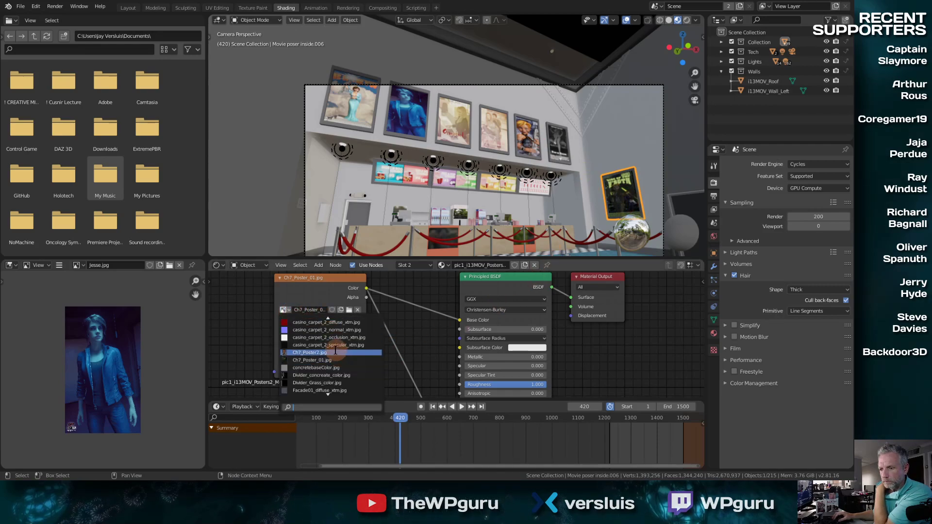
left_click(336, 353)
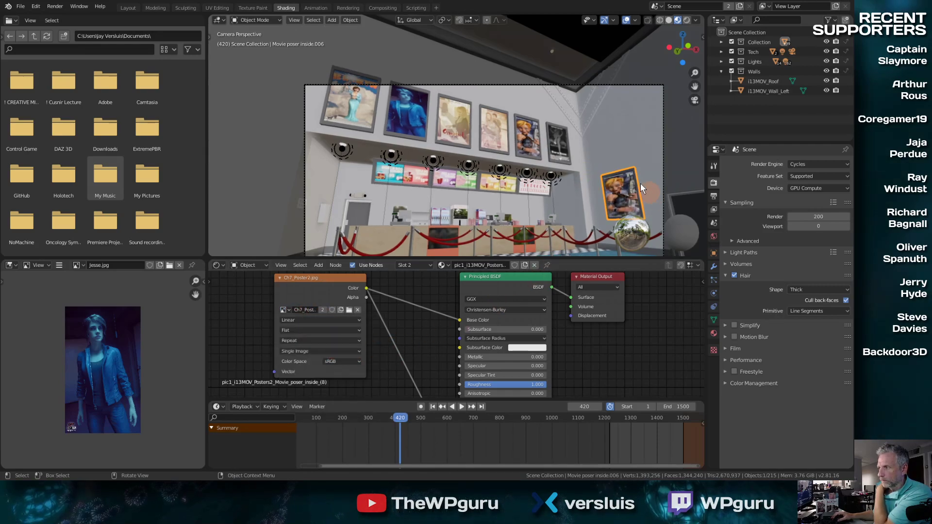
left_click(524, 141)
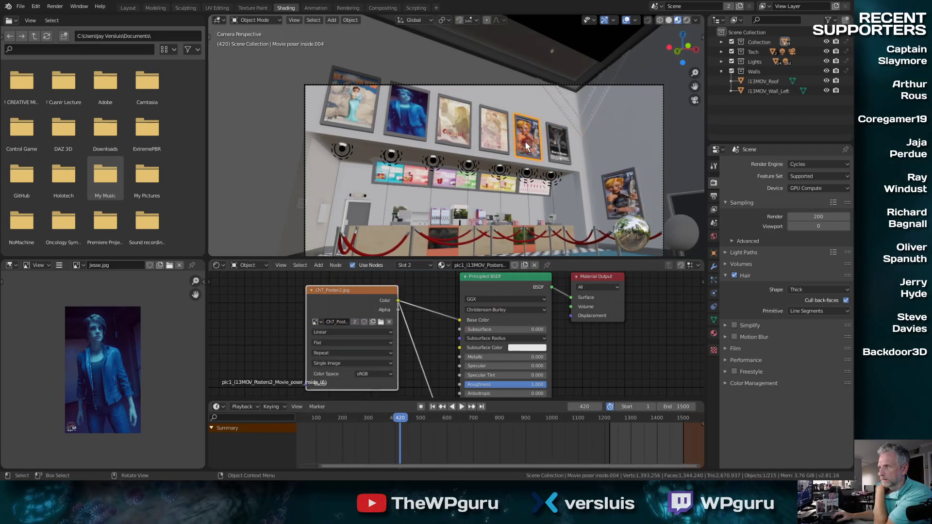
left_click(317, 322)
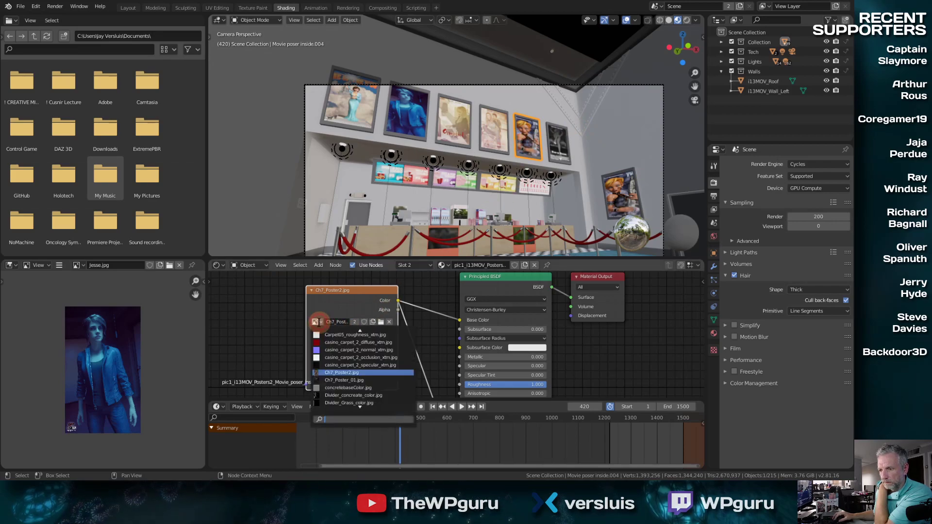
left_click(374, 379)
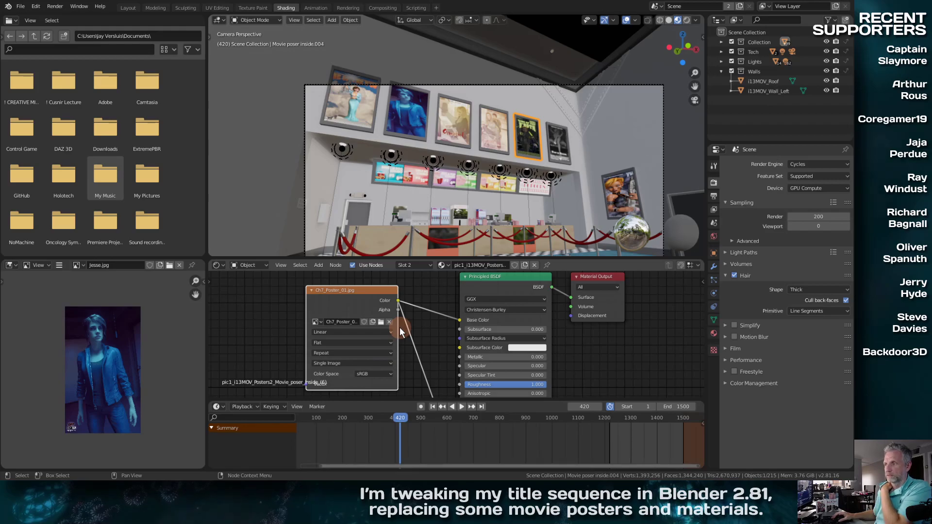
Step: Scrub the timeline between frames 456 and 608 to examine the lobby posters, stopping at frame 597
left_click(399, 418)
left_click_drag(399, 418, 449, 427)
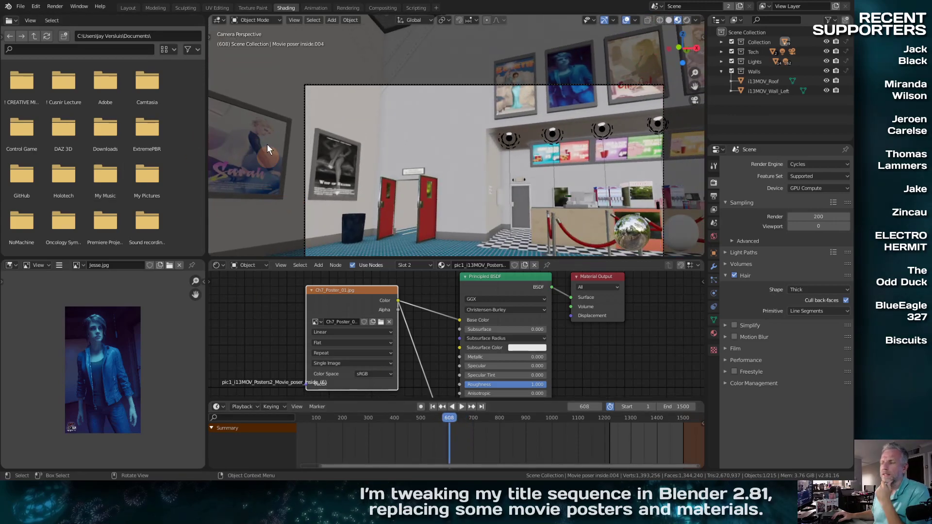
left_click_drag(447, 418, 410, 418)
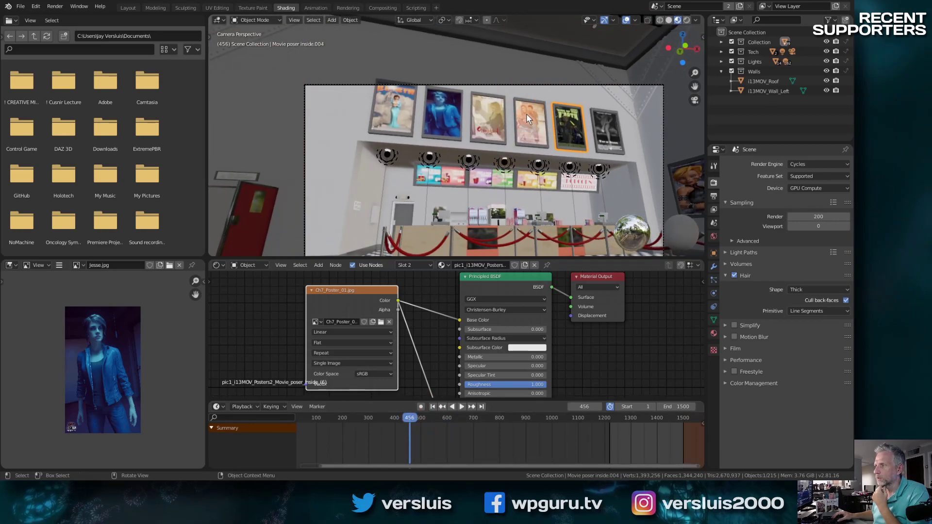
left_click_drag(411, 418, 446, 416)
Step: Select the Sarah poster on the left wall and examine it alongside its neighbouring posters
left_click(241, 161)
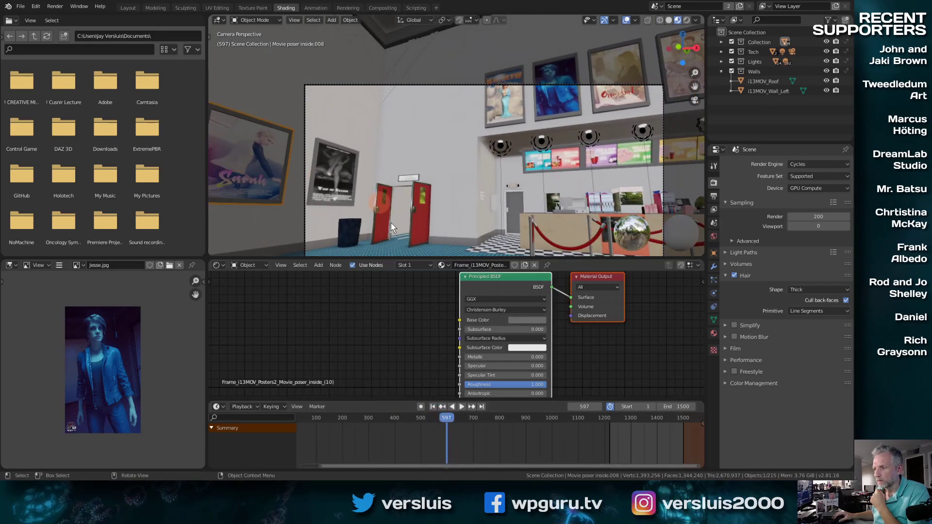
scroll(407, 320, "down", 4)
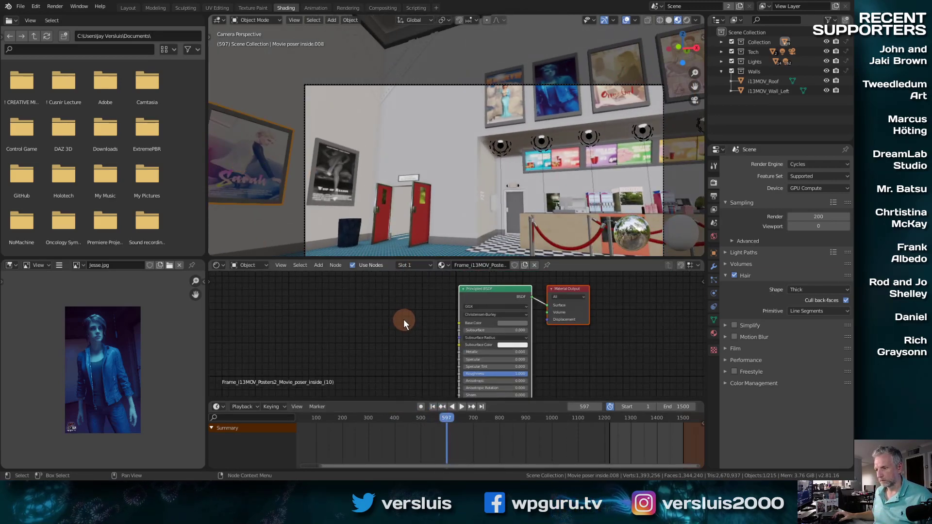
middle_click_drag(395, 190, 550, 161, "shift")
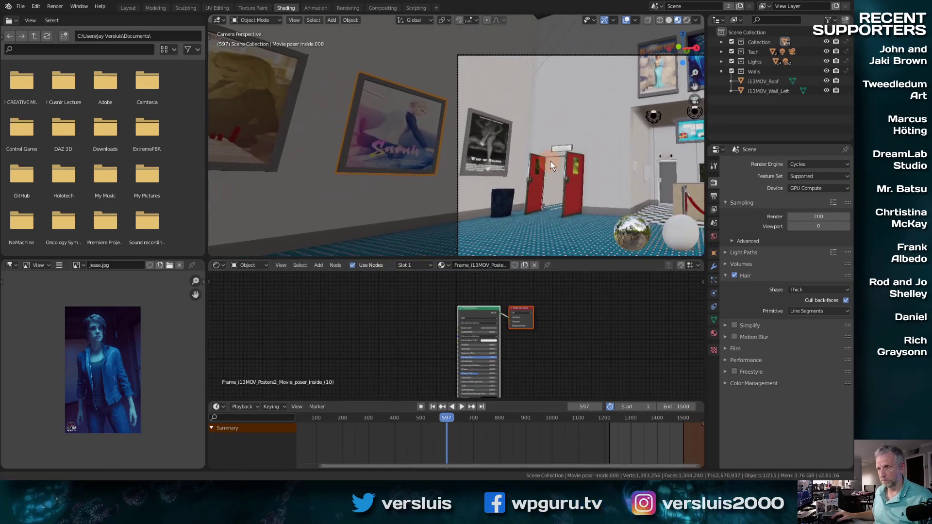
left_click(500, 129)
left_click(407, 147)
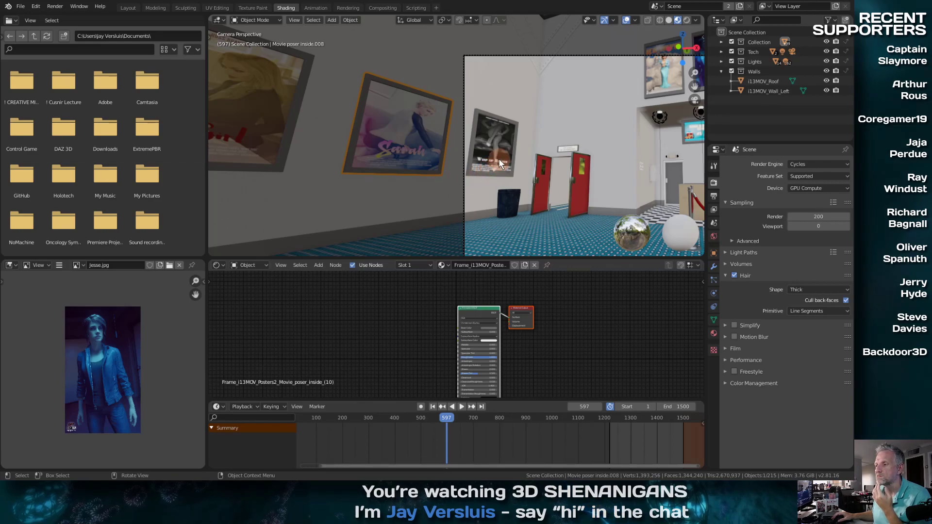
Step: Preview i13mt-movieposter03.jpg and i13mt-movieposter01.jpg.001 in the image editor to identify the existing poster images
left_click(77, 265)
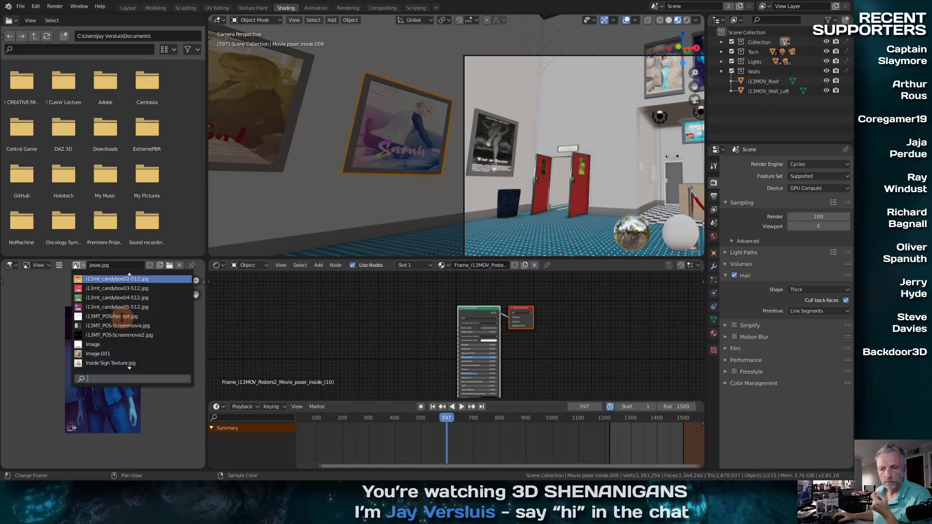
scroll(121, 318, "up", 4)
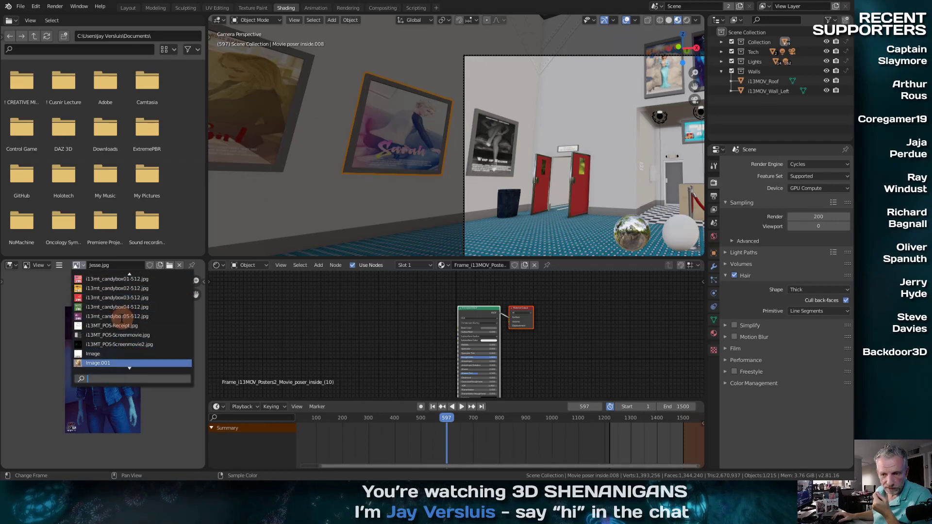
scroll(122, 318, "down", 10)
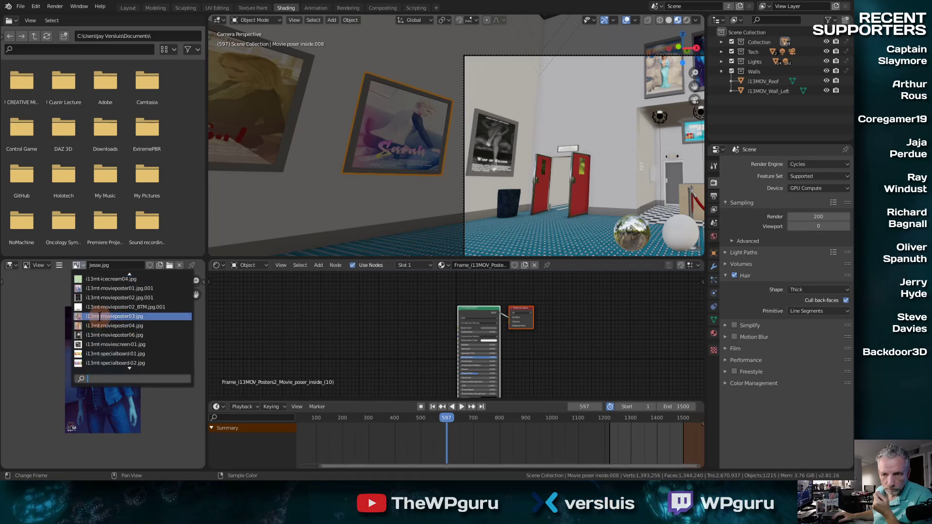
left_click(116, 316)
scroll(151, 350, "down", 5)
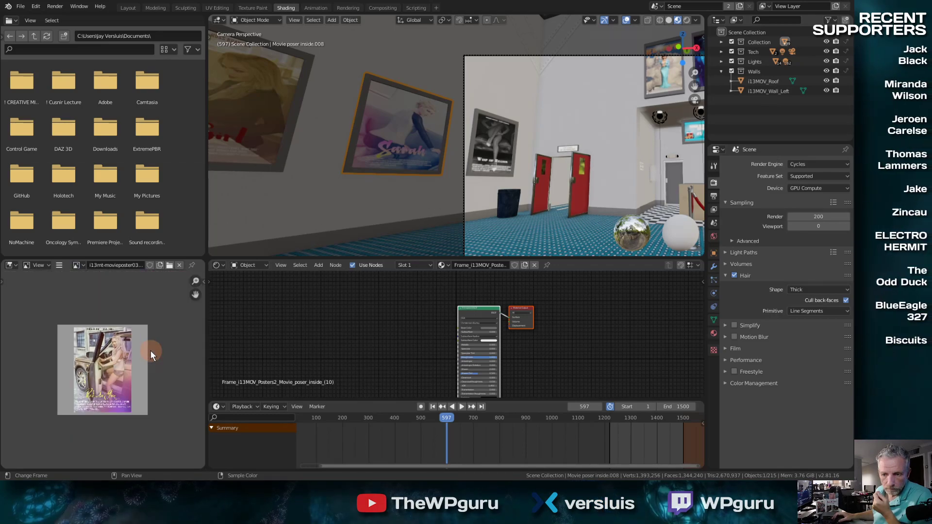
scroll(150, 350, "up", 4)
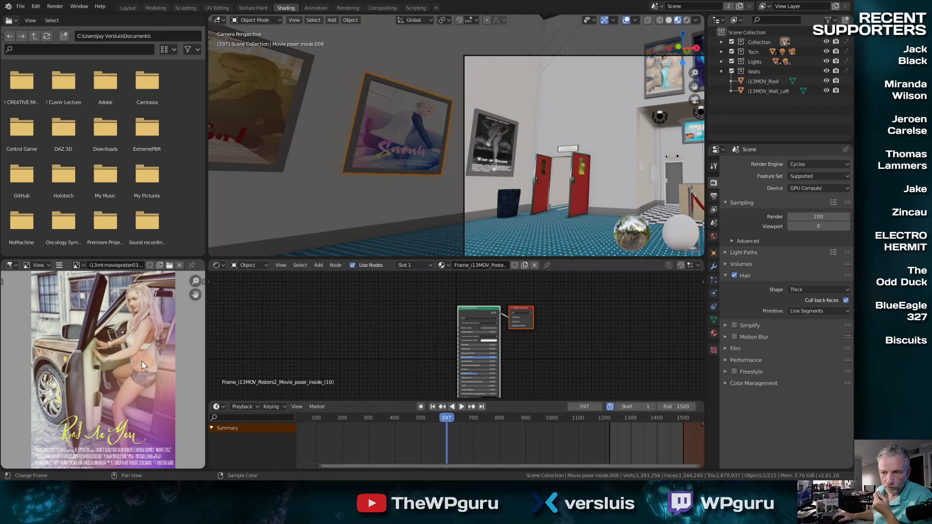
left_click(77, 265)
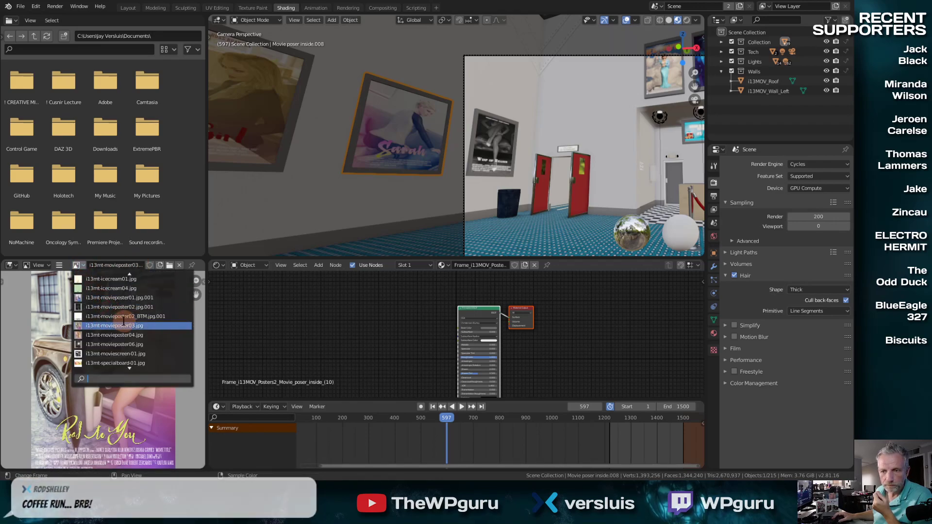
left_click(142, 298)
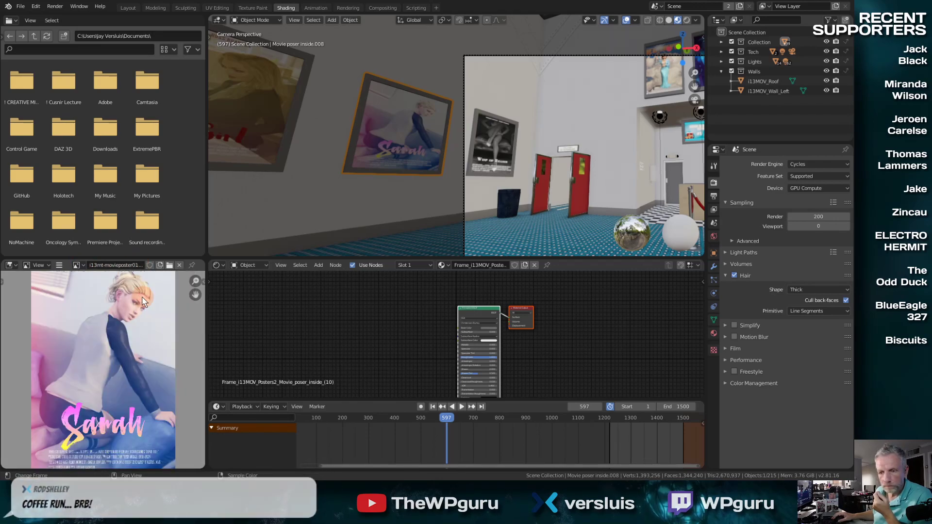
left_click(80, 267)
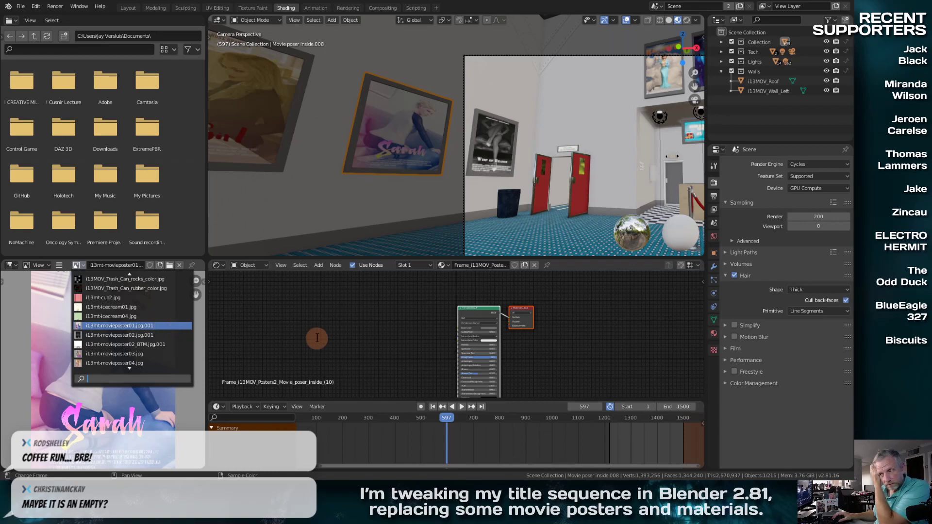
Step: Select the Wisp of Reason poster beside the red doors and compare it with the posters above the counter
left_click(487, 155)
scroll(437, 319, "up", 4)
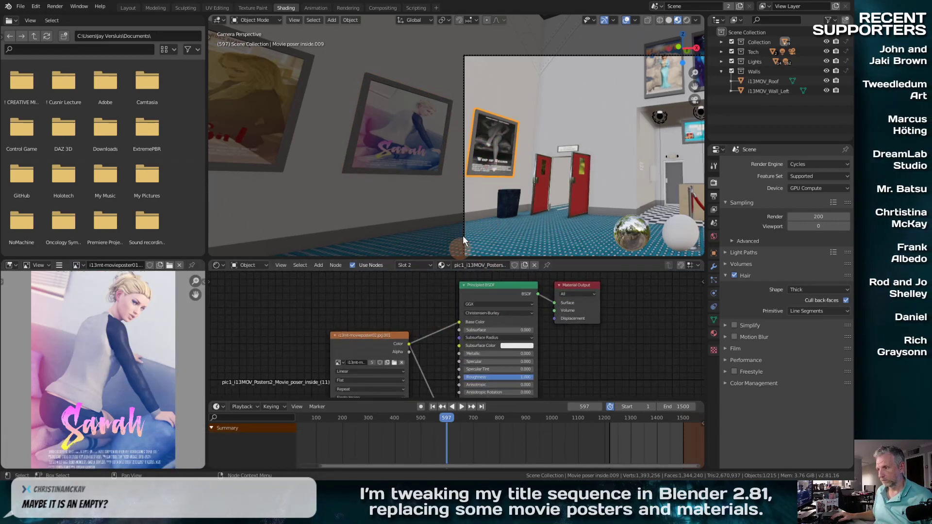
middle_click_drag(490, 191, 291, 196, "shift")
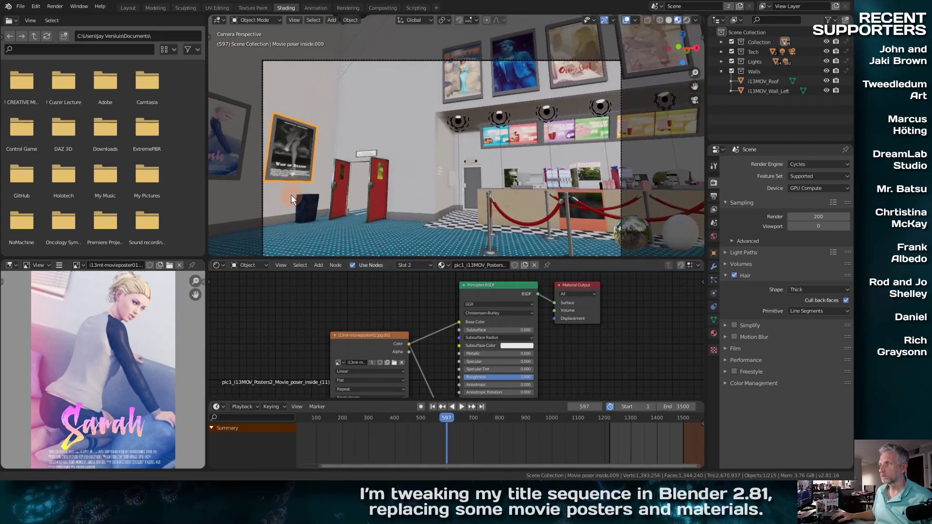
middle_click_drag(361, 207, 433, 199, "shift")
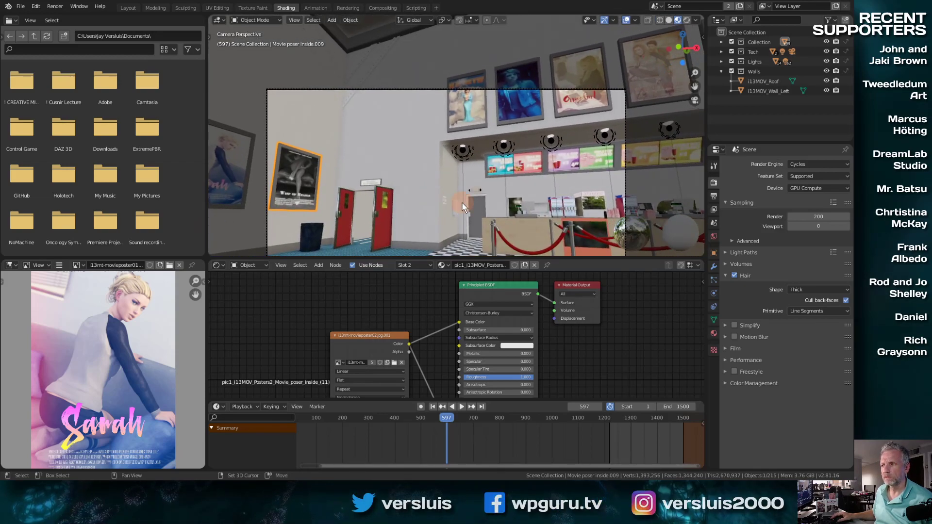
middle_click_drag(297, 164, 225, 227, "shift")
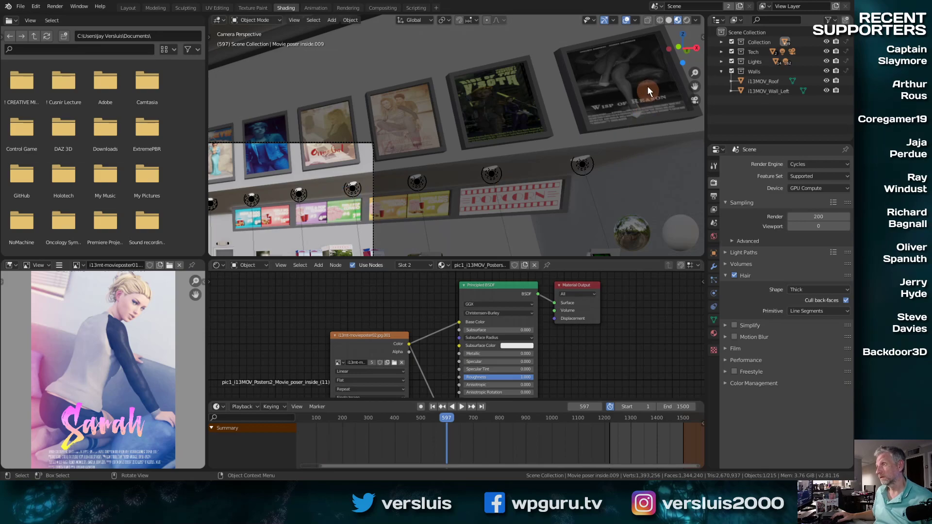
key("Home")
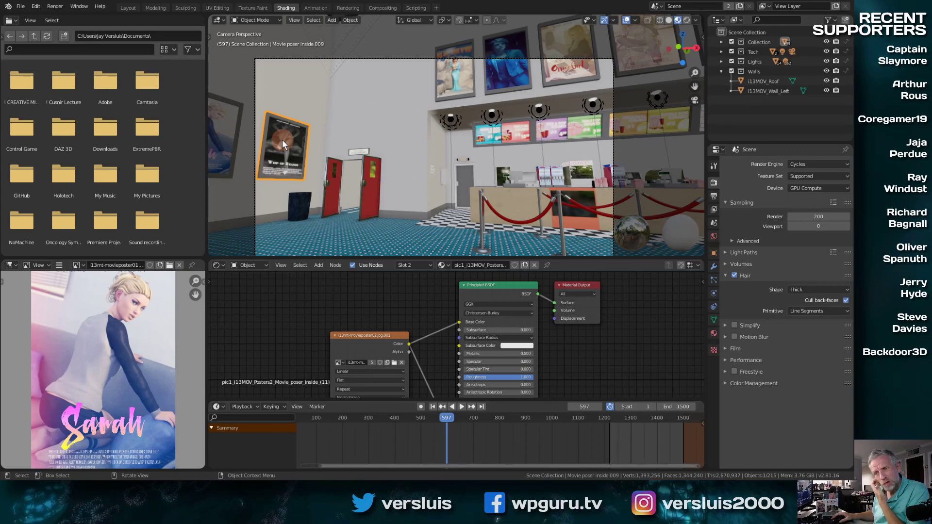
Step: Compare the materials of the Sarah poster and the Wisp of Reason poster beside the red doors
middle_click_drag(358, 172, 427, 177, "shift")
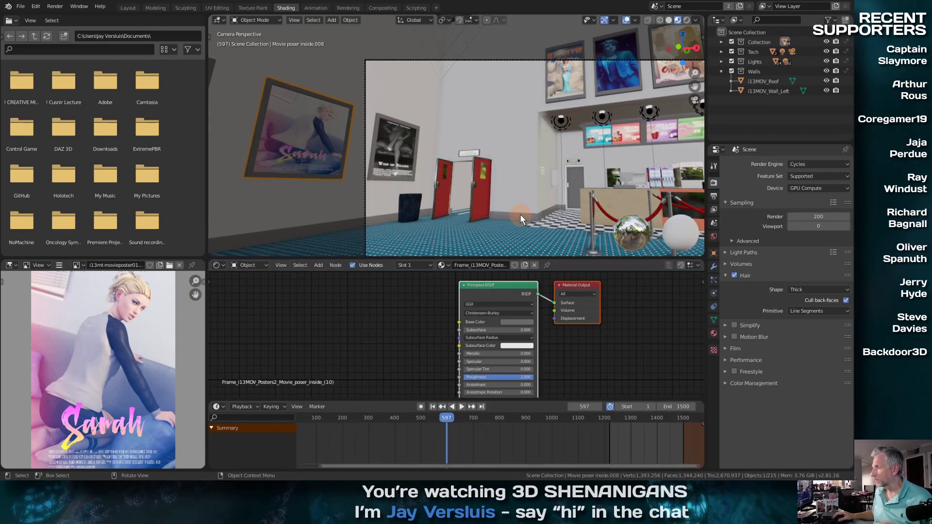
left_click(394, 145)
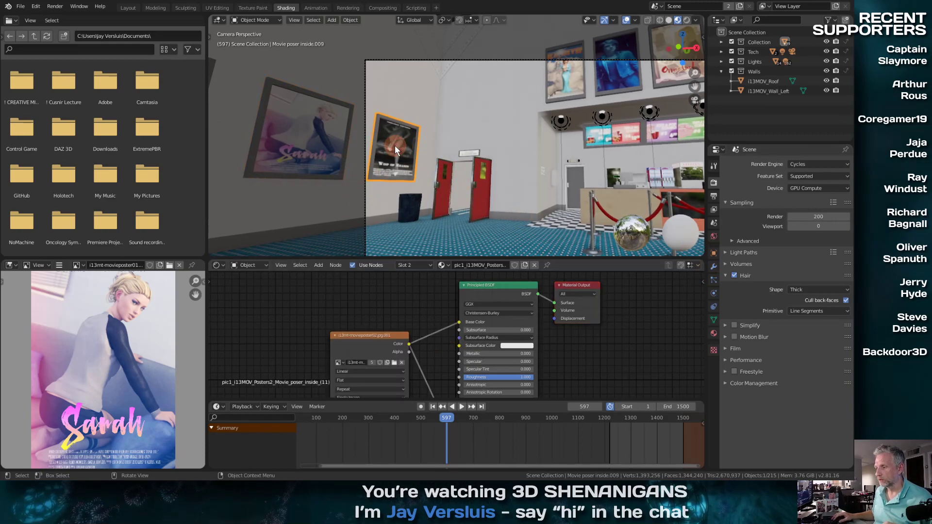
left_click(322, 158)
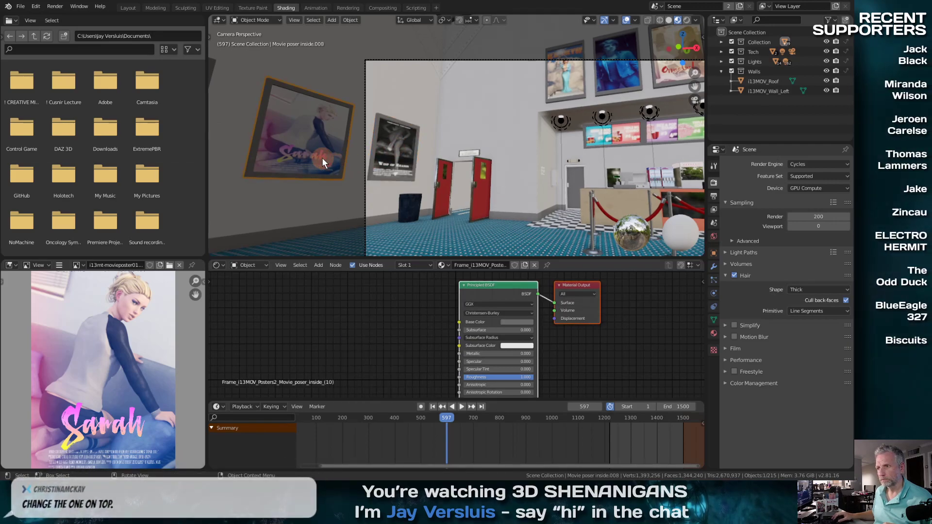
left_click(413, 162)
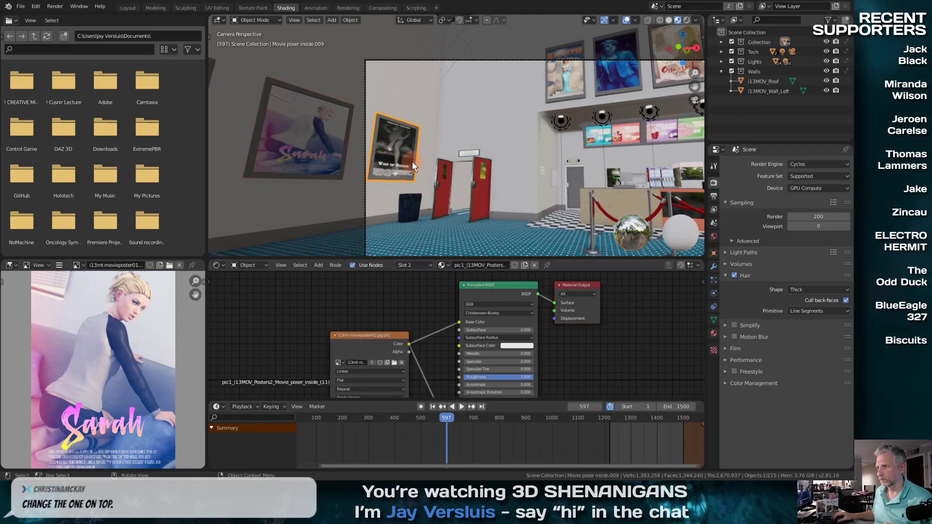
left_click(338, 152)
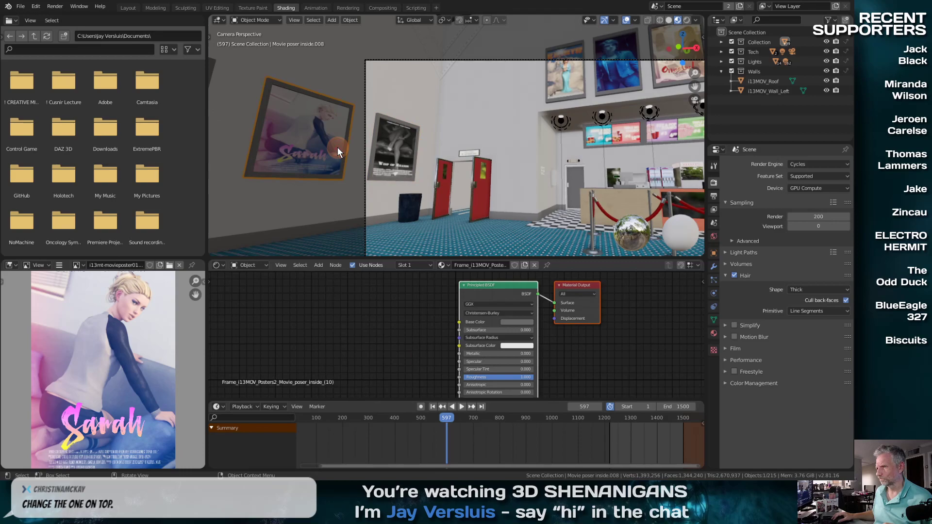
left_click(406, 159)
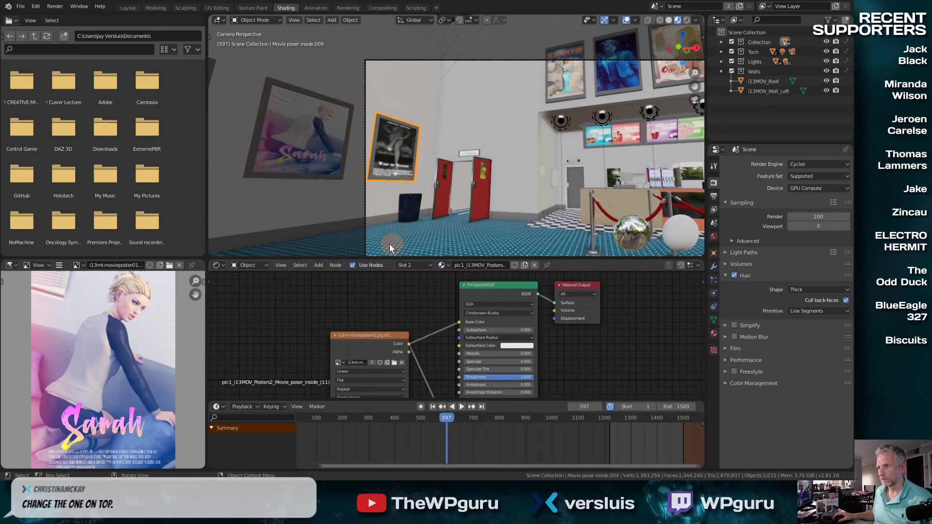
Step: Swap the image texture of the Wisp of Reason poster above the concession counter for i13mt-movieposter01.jpg.001, with the timeline at frame 423
middle_click_drag(462, 193, 318, 191, "shift")
left_click(628, 66)
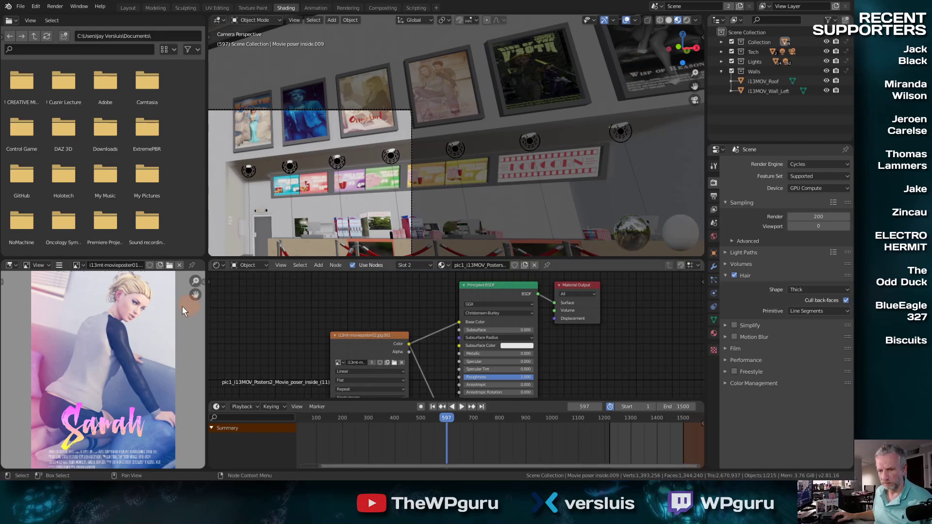
left_click(120, 265)
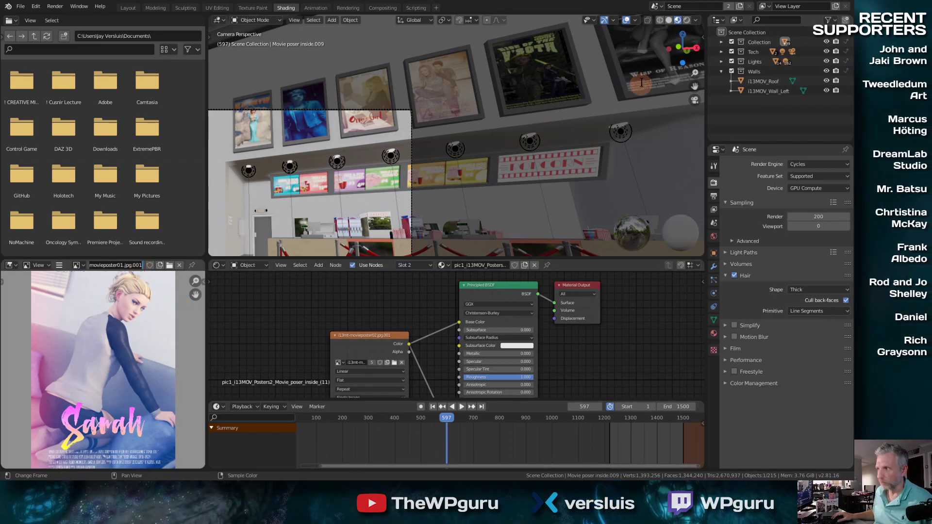
left_click(447, 223)
scroll(447, 222, "down", 3)
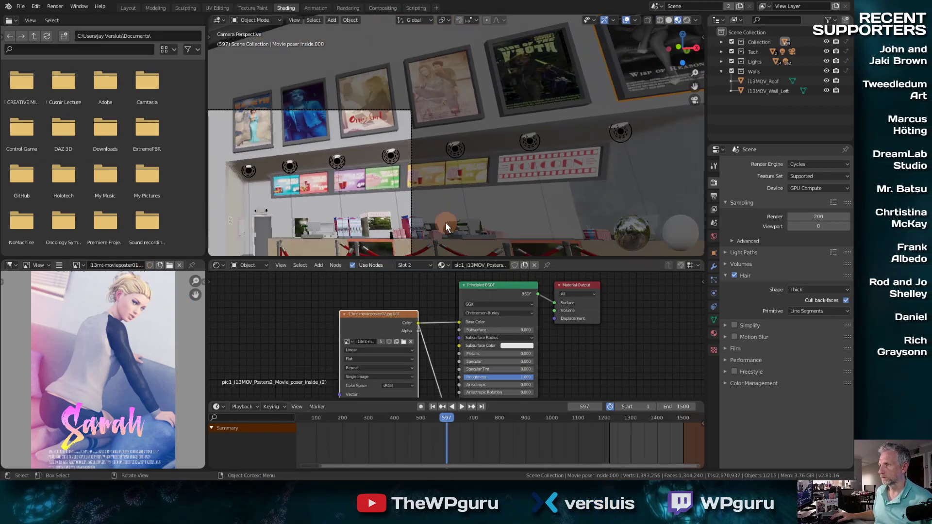
left_click_drag(447, 418, 400, 426)
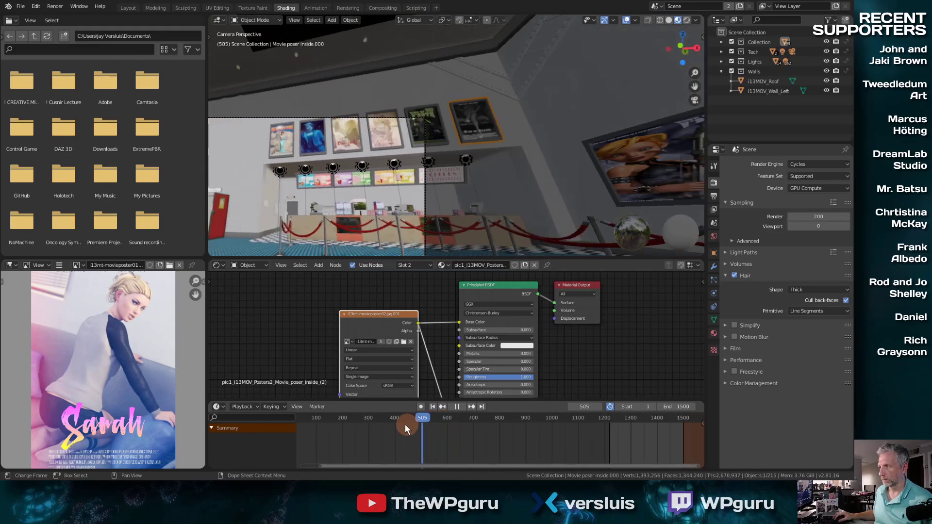
middle_click_drag(399, 196, 456, 198, "shift")
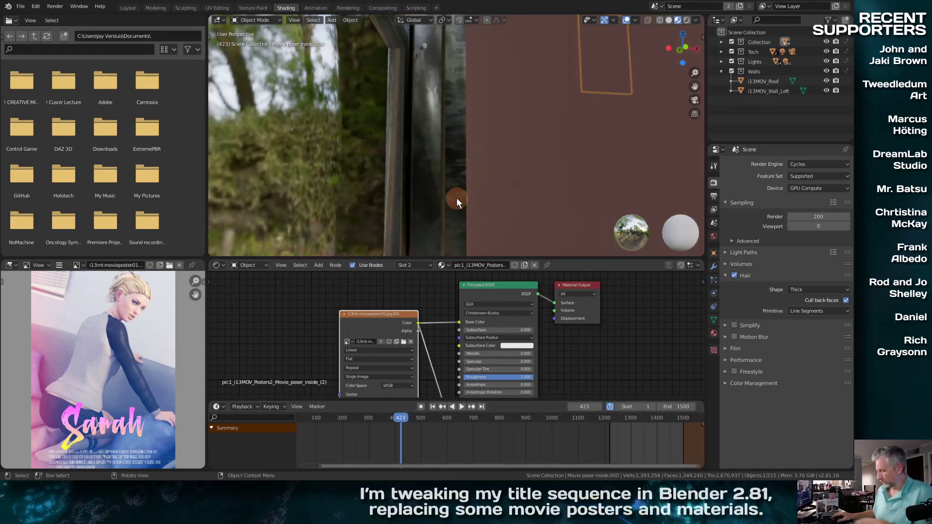
key("KP_Decimal")
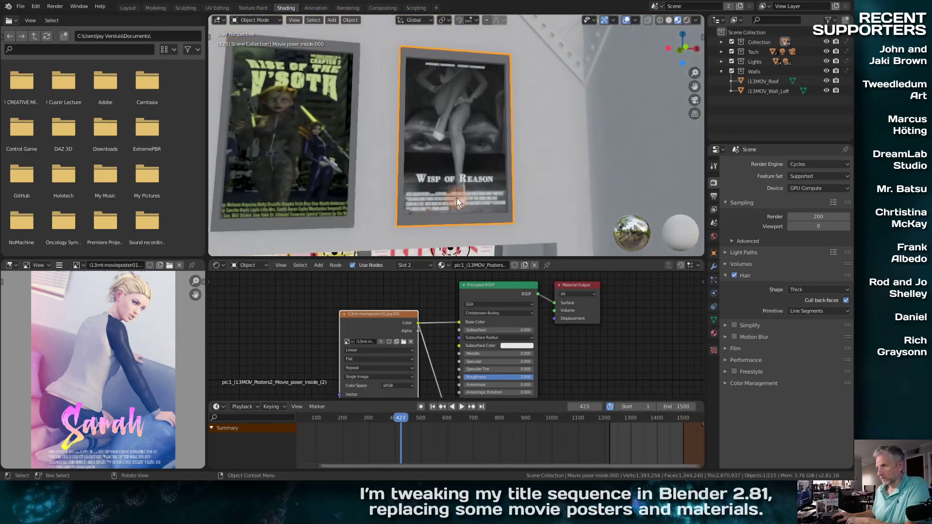
left_click_drag(366, 314, 361, 294)
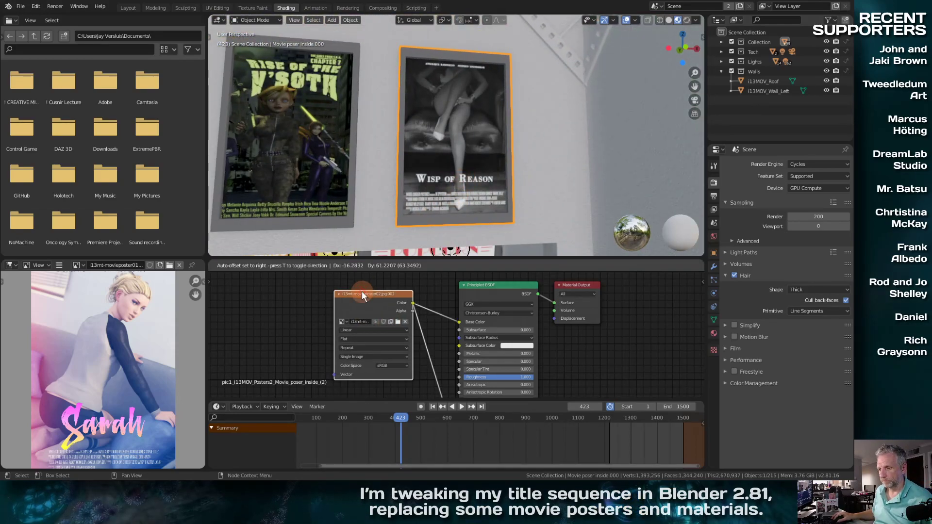
left_click(343, 322)
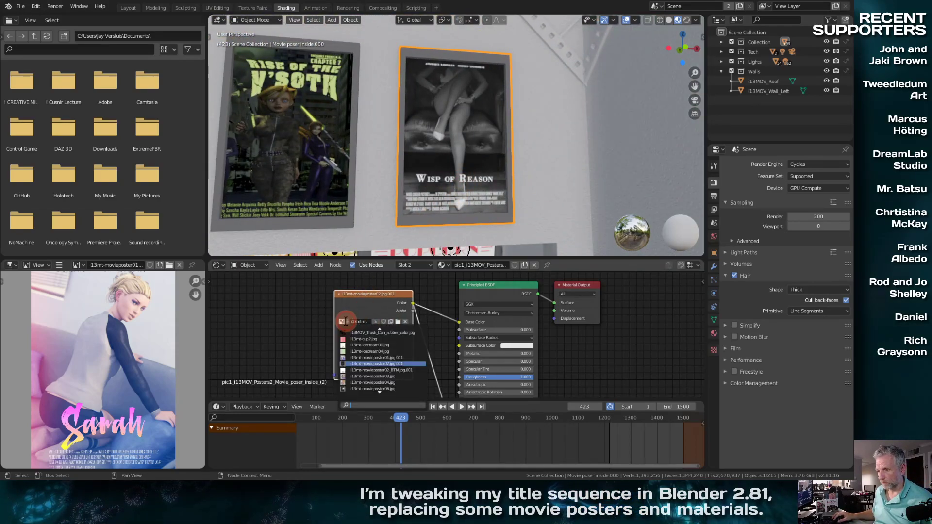
left_click(406, 358)
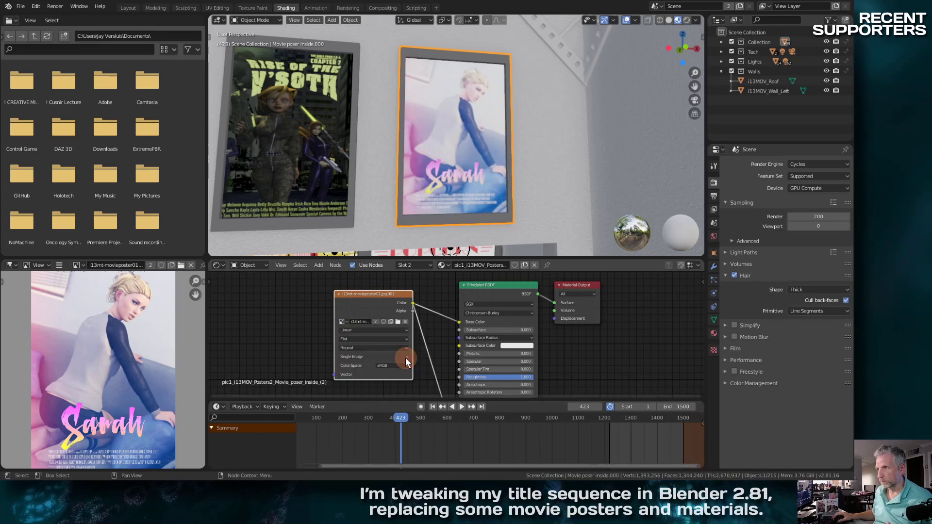
Step: Examine the neighbouring Rise of the V'soth and Laundromat Rendezvous posters up close at frame 401
left_click_drag(414, 420, 395, 418)
left_click(329, 193)
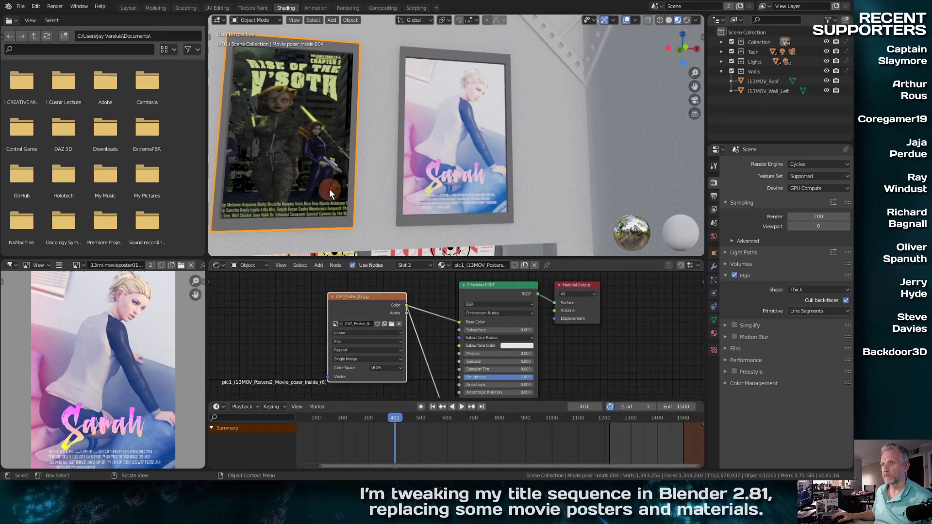
key("KP_Decimal")
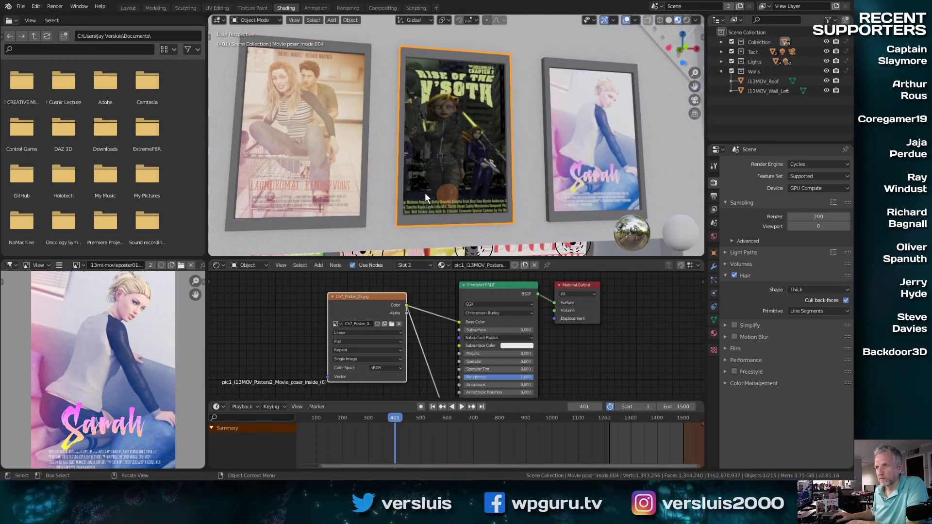
left_click(296, 181)
key("KP_Decimal")
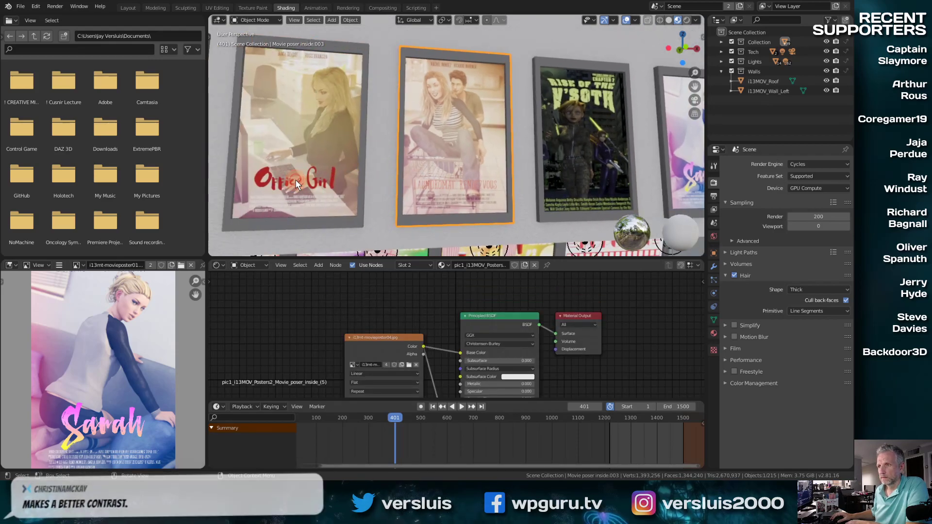
left_click(295, 181)
key("KP_Decimal")
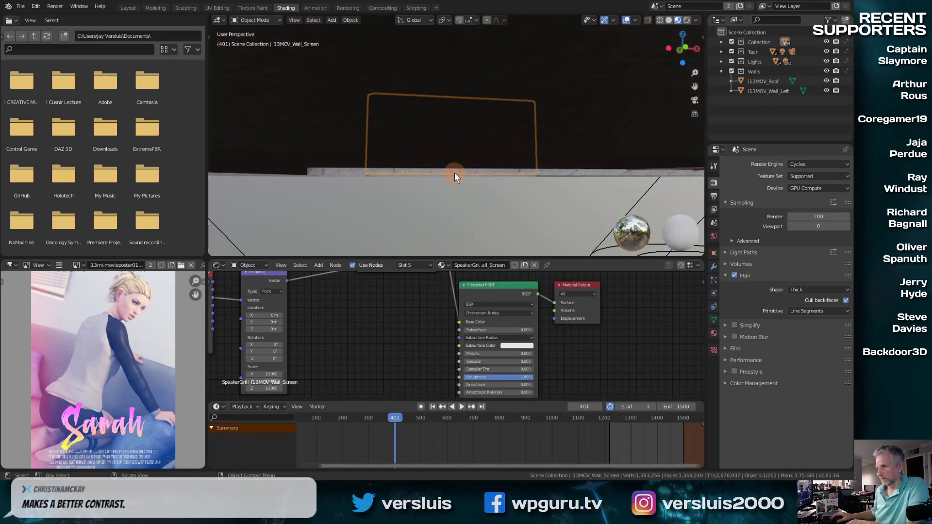
scroll(454, 175, "up", 3)
scroll(455, 178, "down", 5)
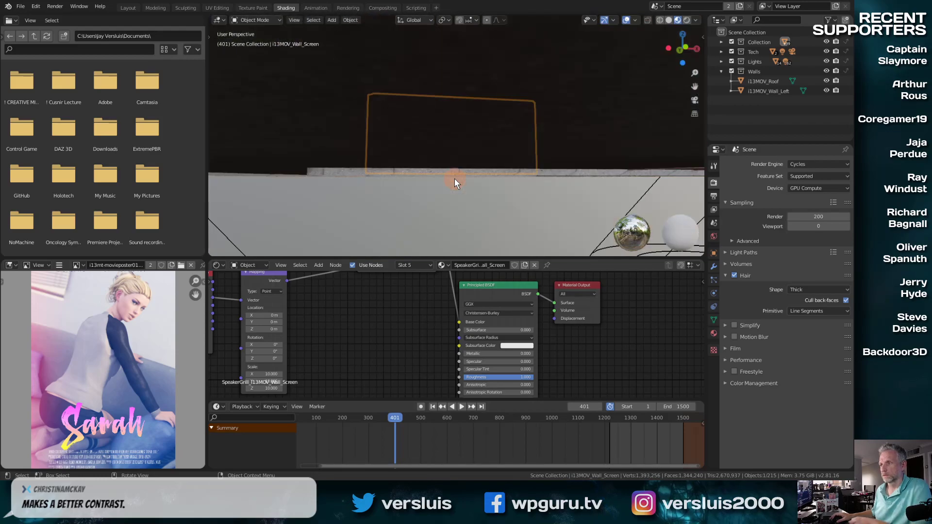
scroll(454, 160, "down", 6)
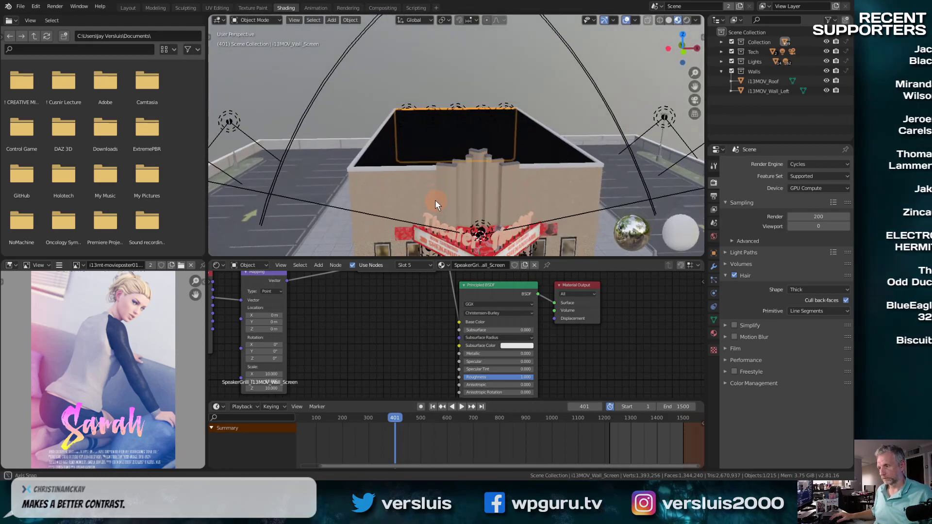
Step: Return the viewport to the camera view with the current frame at 435
left_click(415, 419)
key("space")
left_click(405, 421)
middle_click_drag(420, 168, 422, 163)
key("KP_0")
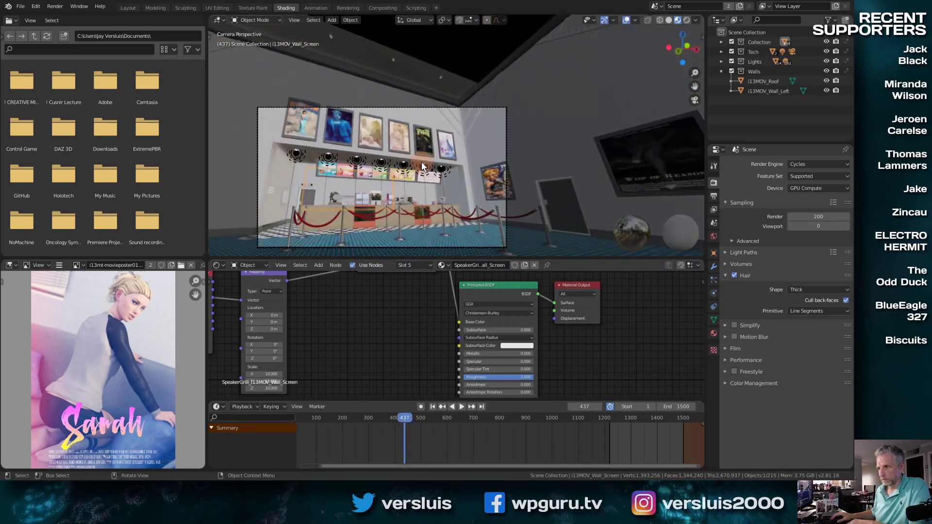
left_click(402, 417)
Step: Bring the blue-jacket poster using jesse.jpg into the UV Editing workspace, frame it and select its picture face
left_click(340, 128)
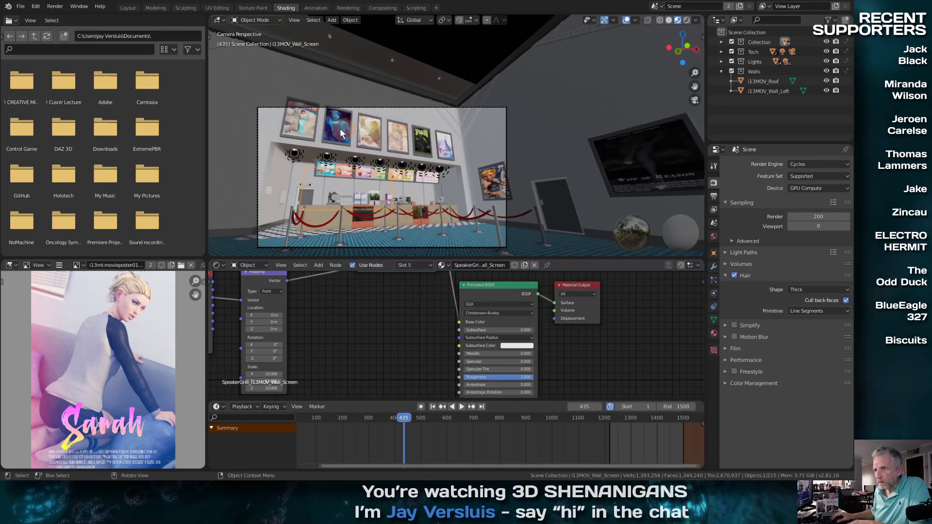
key("KP_Decimal")
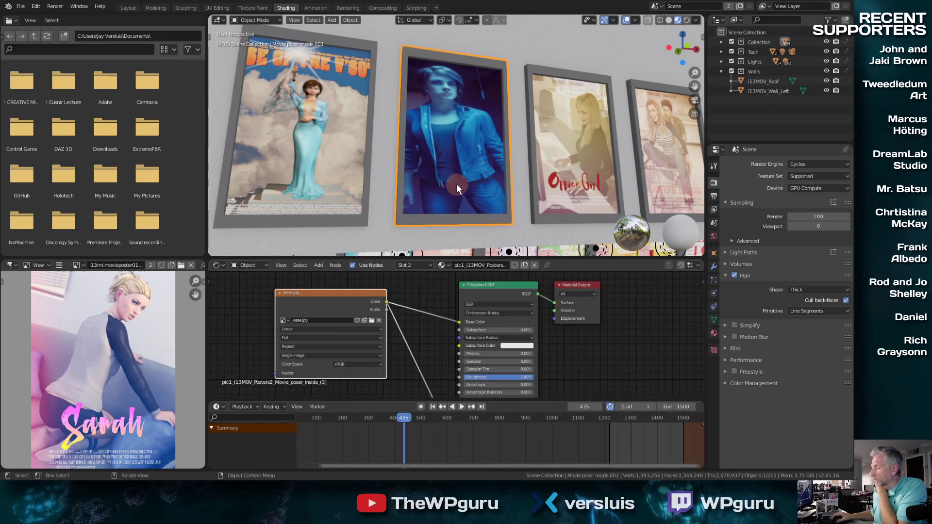
scroll(456, 185, "down", 4)
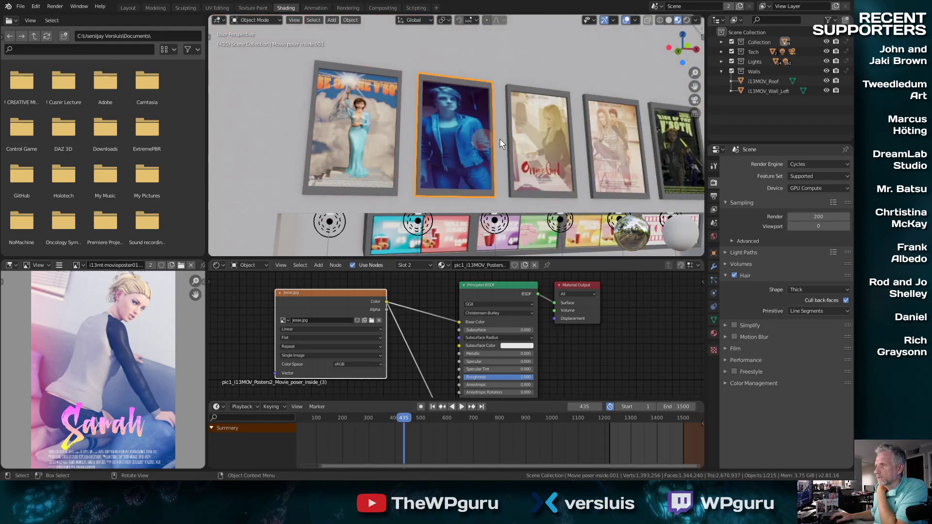
left_click(517, 165)
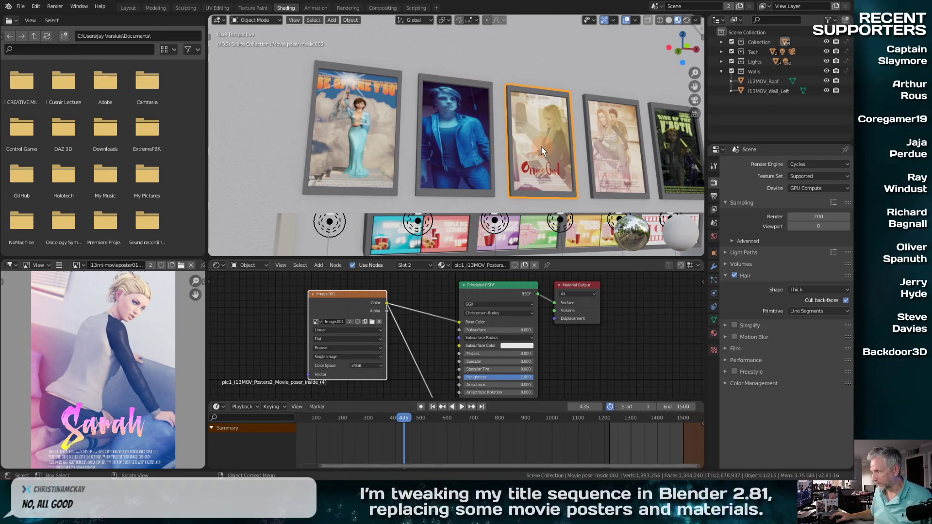
left_click(464, 143)
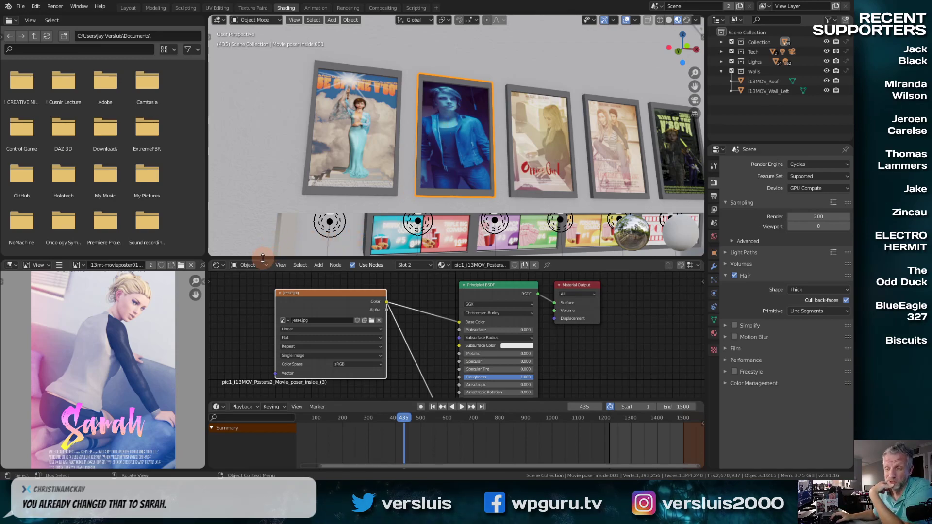
left_click(217, 7)
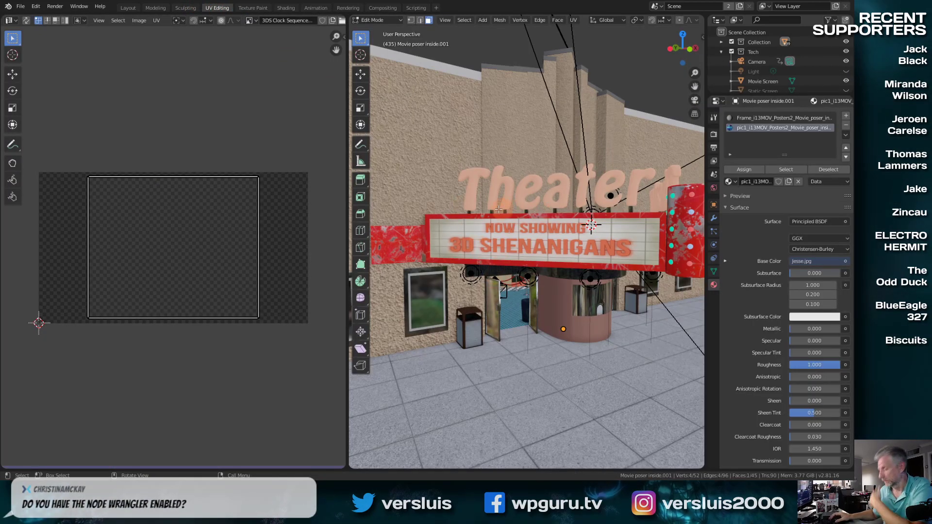
key("KP_Decimal")
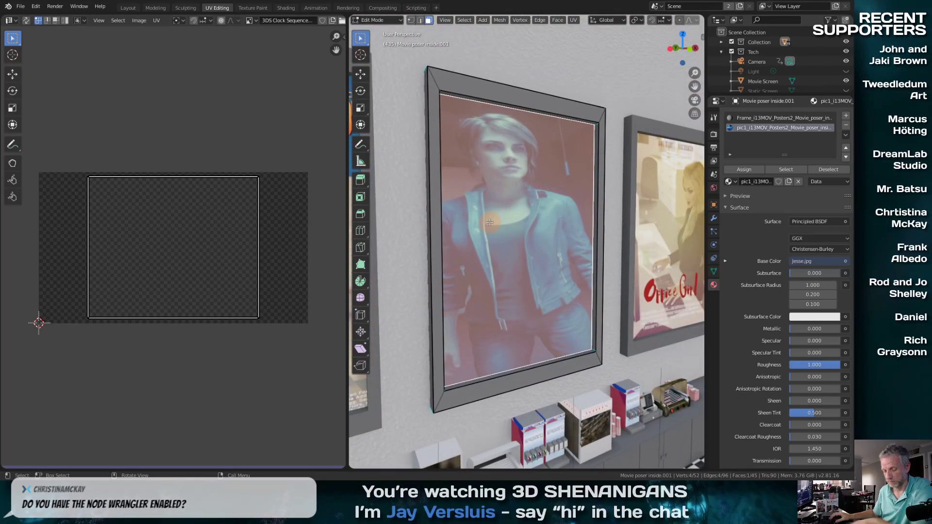
key("alt+a")
left_click(508, 195)
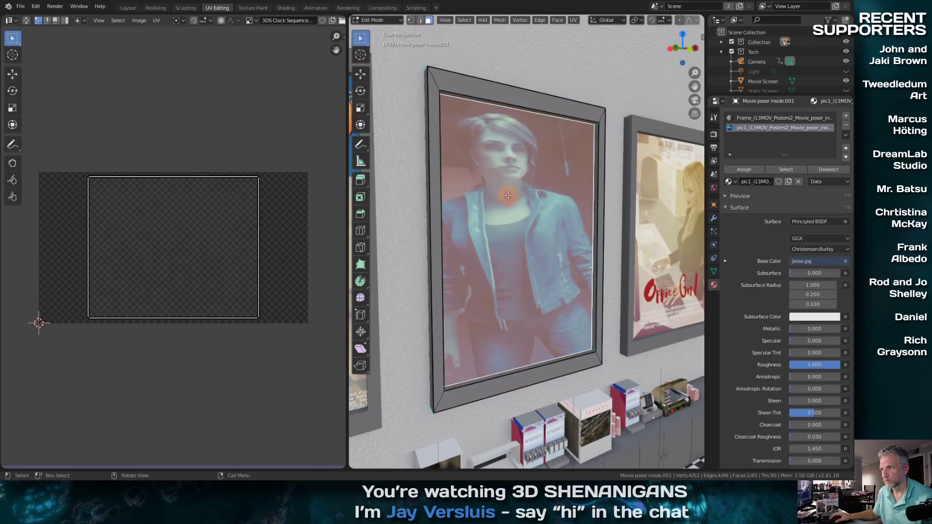
key("alt+a")
left_click(508, 195)
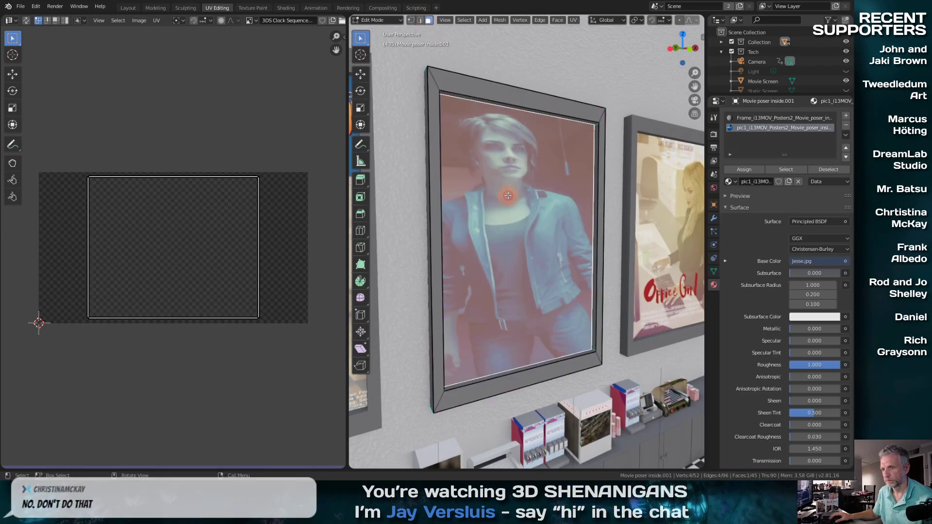
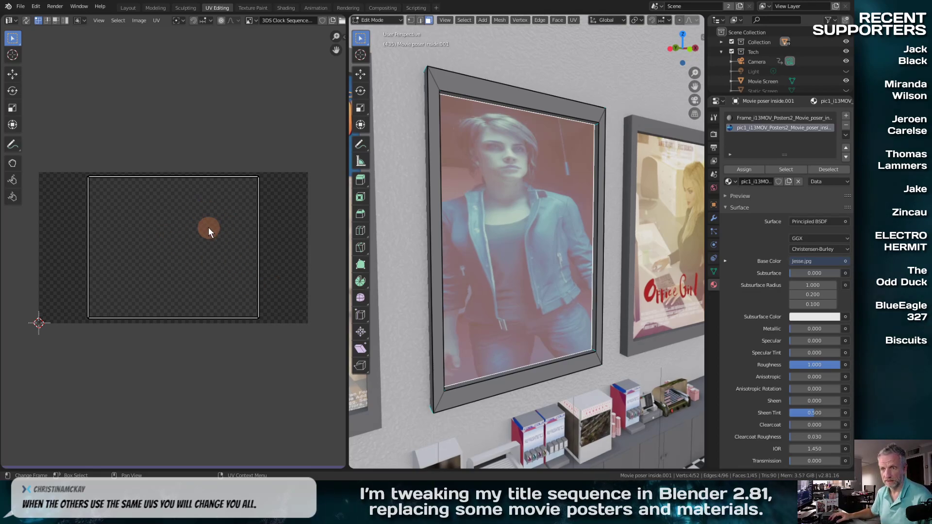
Step: Scale all UVs of the jesse.jpg poster face by 1.583 along X
key("a")
key("a")
key("a")
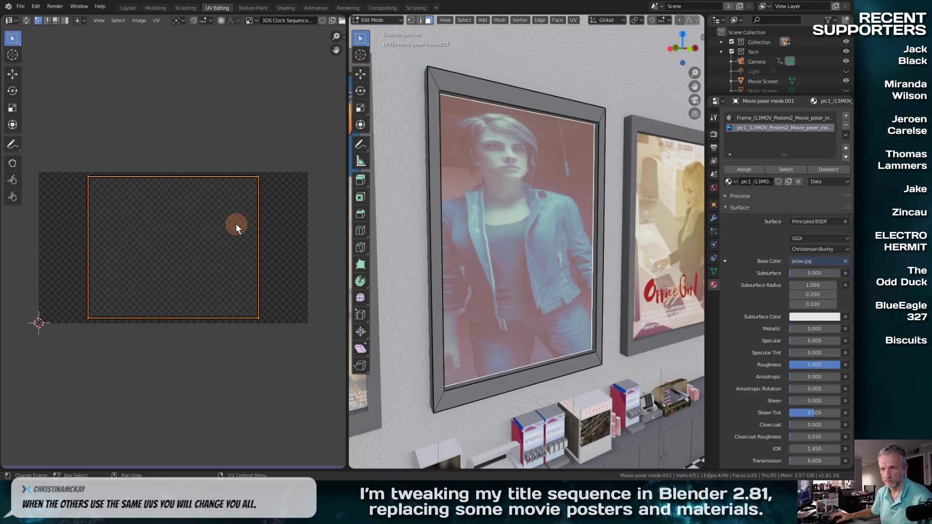
key("s")
key("x")
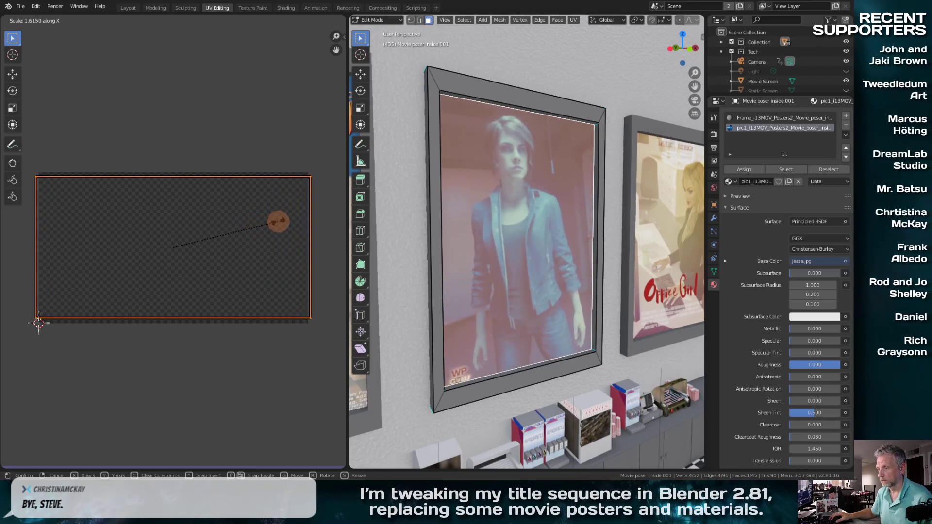
left_click(276, 220)
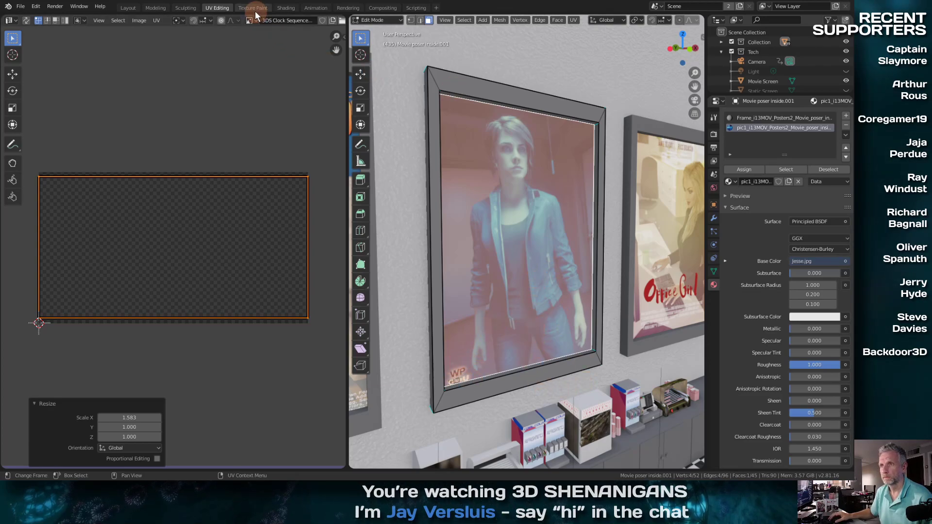
Step: Select the Ar_colombia.jpg poster, frame it in the UV Editing workspace and select its picture face in Edit Mode
left_click(285, 8)
left_click(384, 141)
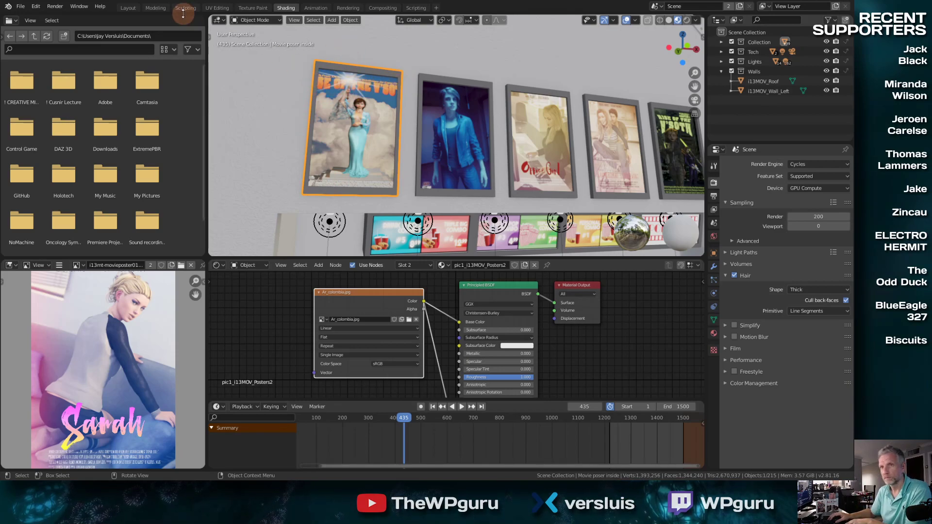
left_click(223, 9)
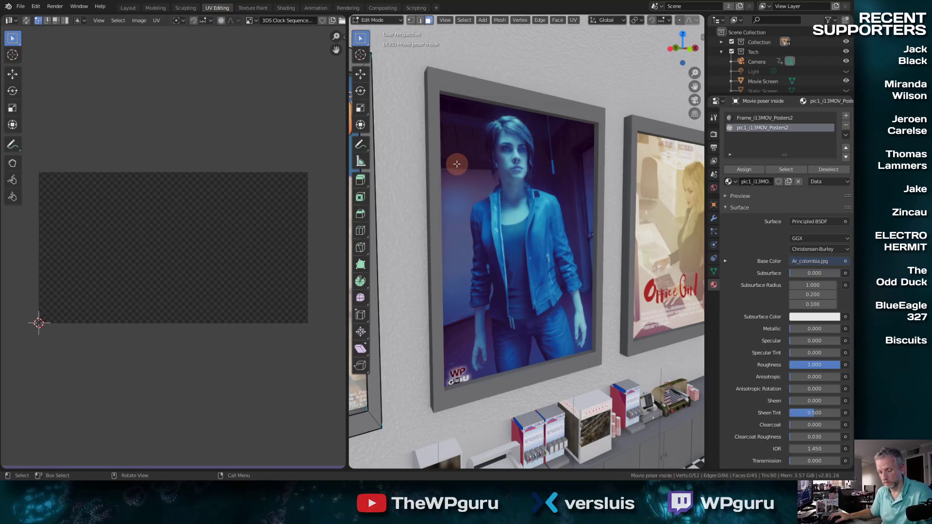
key("Tab")
key("KP_Decimal")
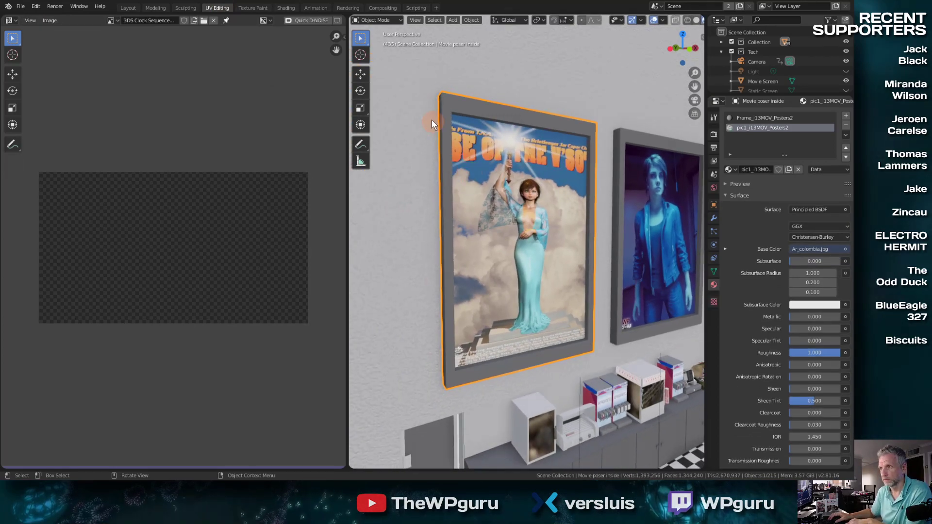
key("Tab")
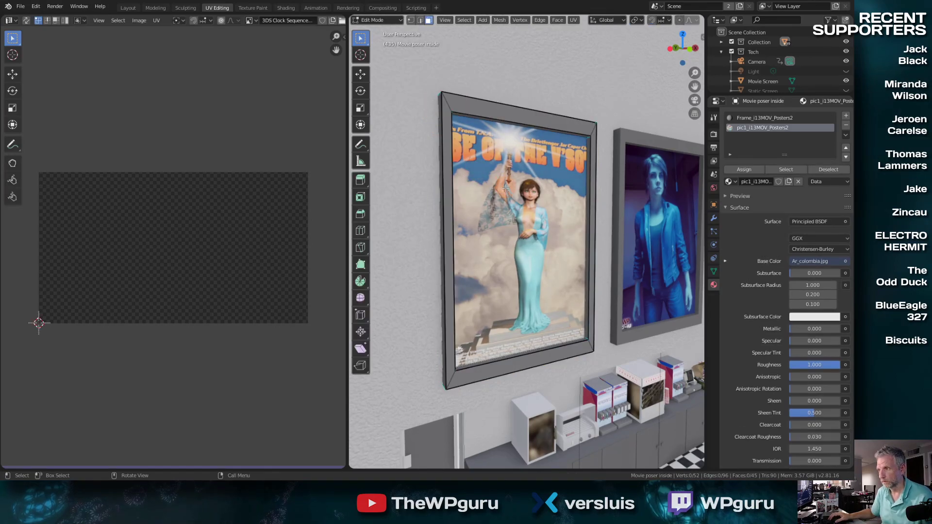
left_click(510, 193)
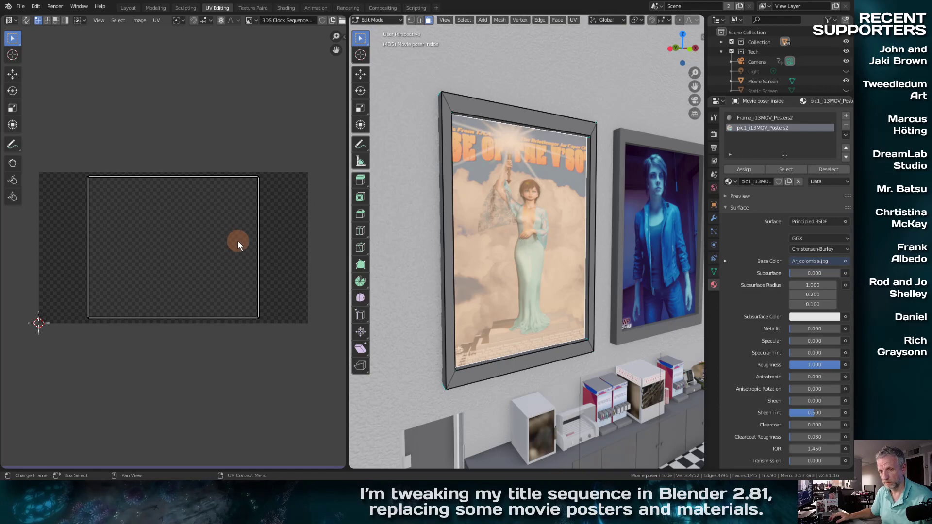
Step: Scale all UVs of the Ar_colombia.jpg poster's picture face by 1.623 along X
key("a")
key("s")
key("x")
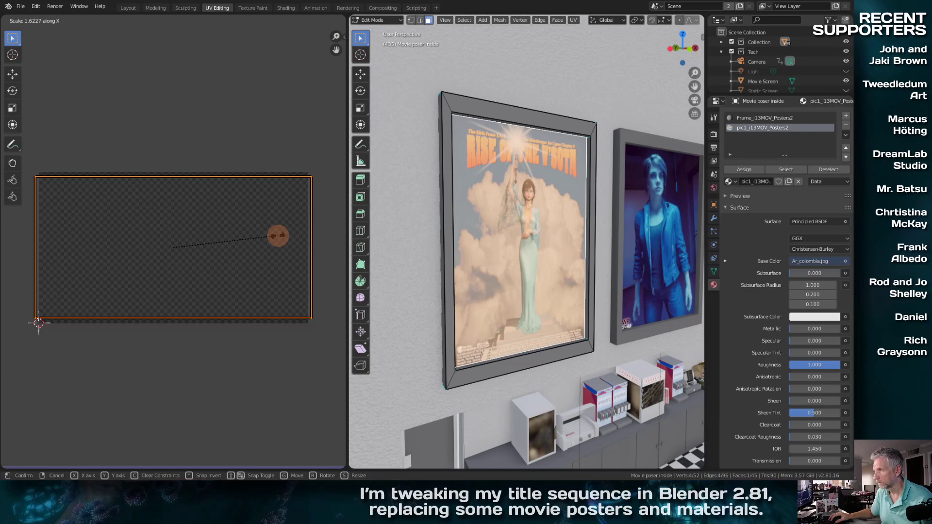
left_click(277, 236)
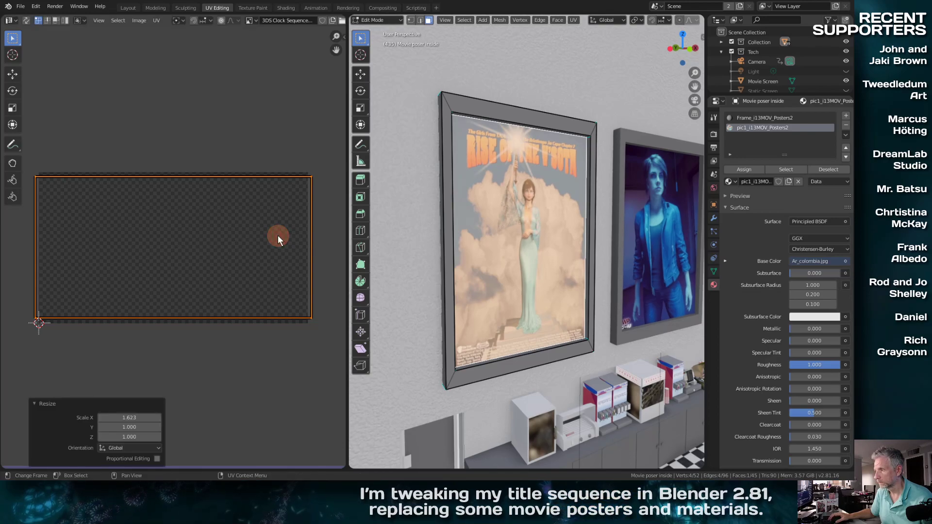
Step: Switch editing to the neighbouring jesse.jpg poster and scale its picture face's UVs by 1.099 along X
left_click(660, 238)
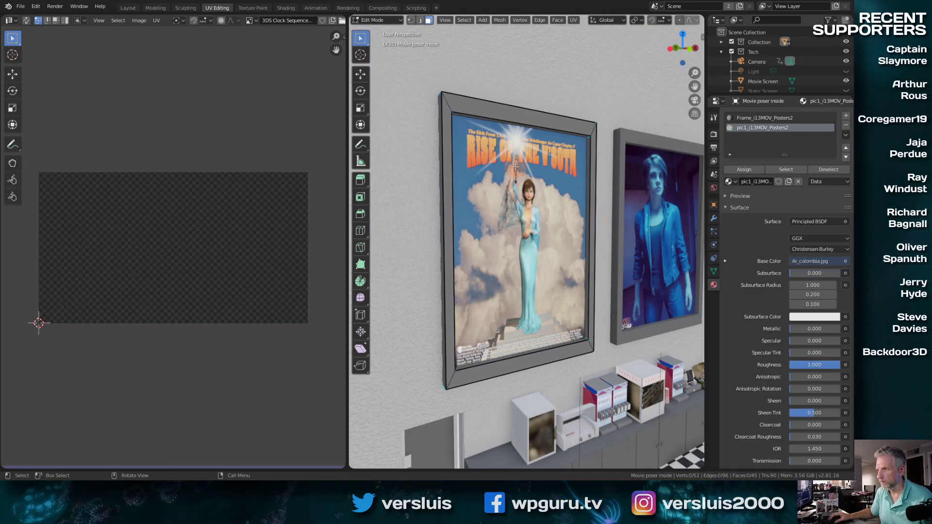
key("Tab")
left_click(663, 196)
key("Tab")
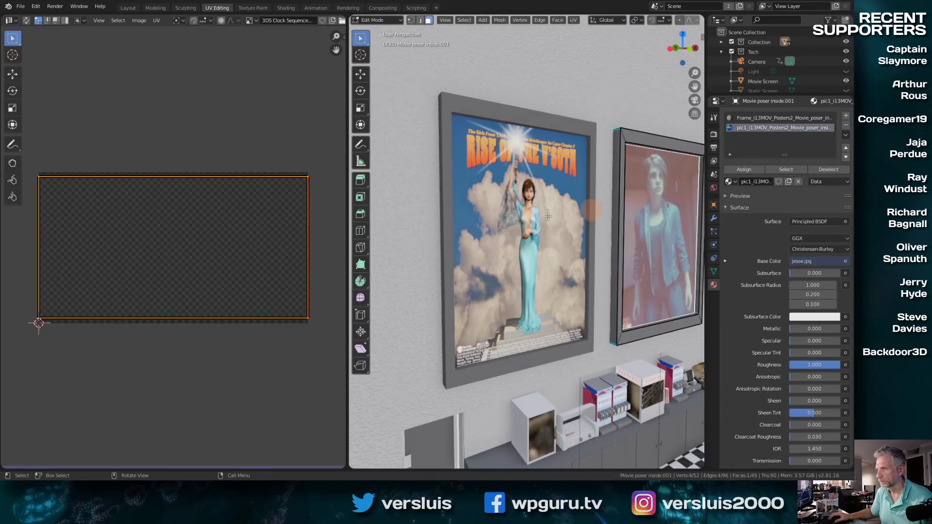
key("s")
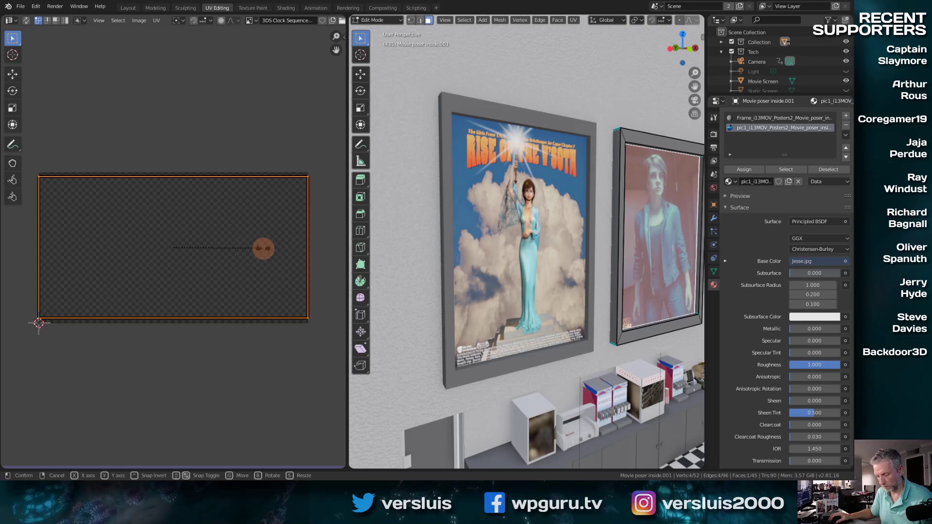
key("x")
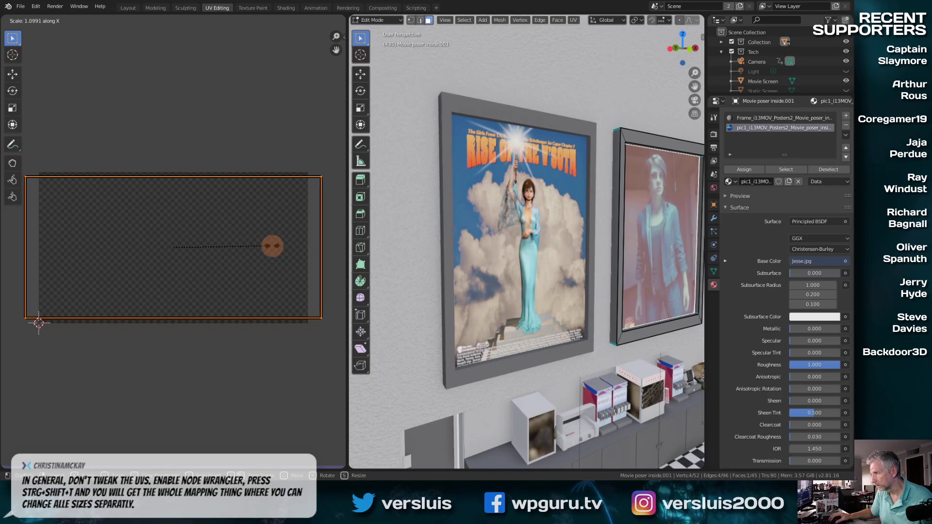
left_click(272, 246)
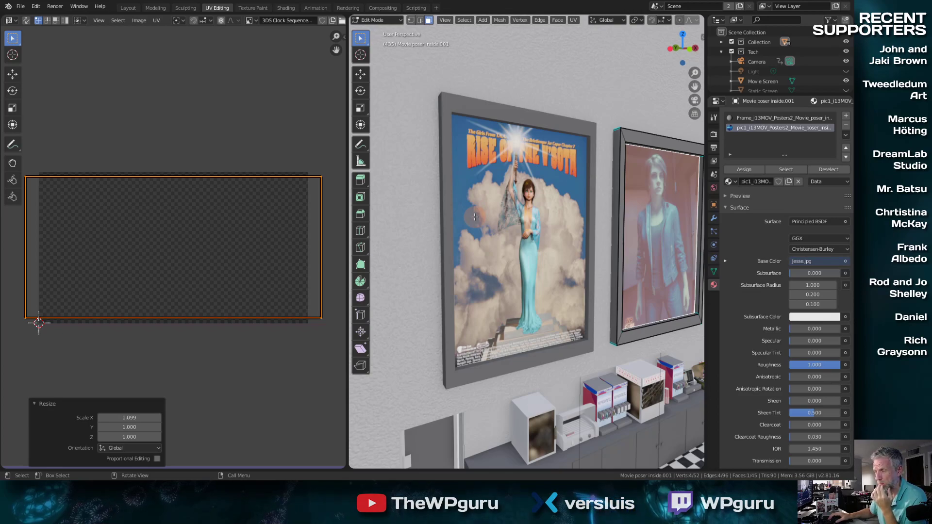
Step: Select the Chapter 7 poster using Ch7_Poster_01.jpg and open it for mesh editing in the UV Editing workspace
left_click(288, 9)
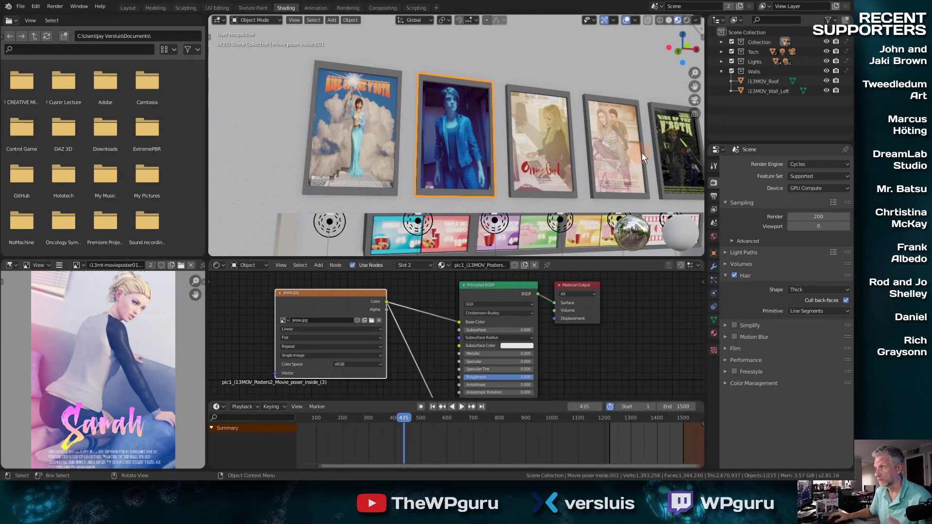
left_click(663, 151)
key("KP_Decimal")
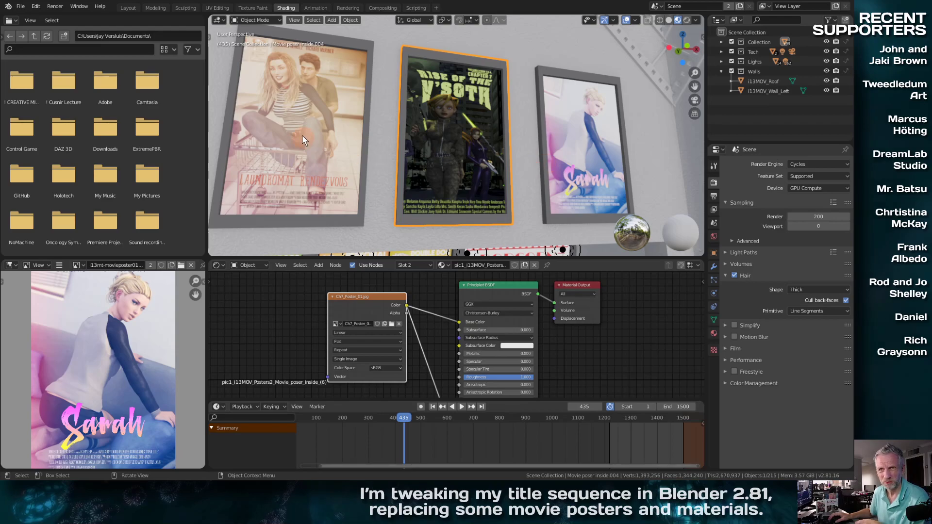
left_click(217, 8)
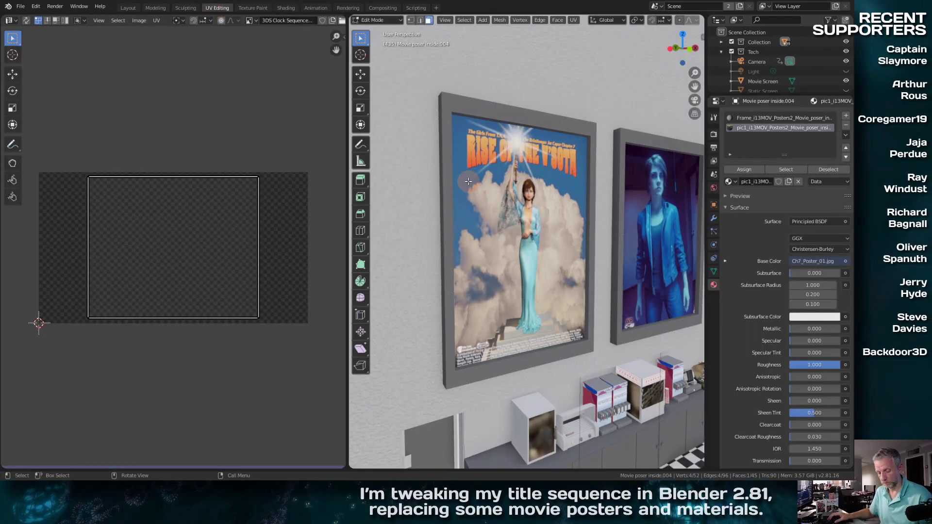
key("Tab")
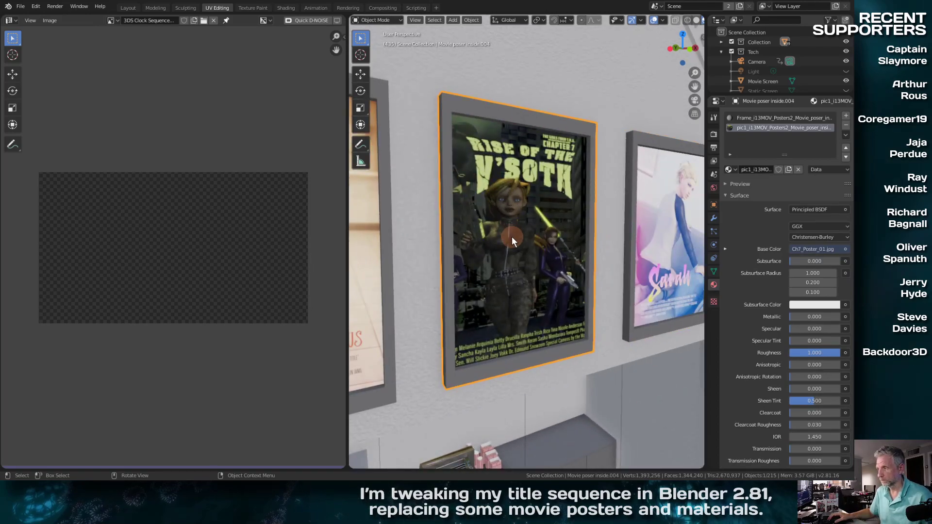
key("Tab")
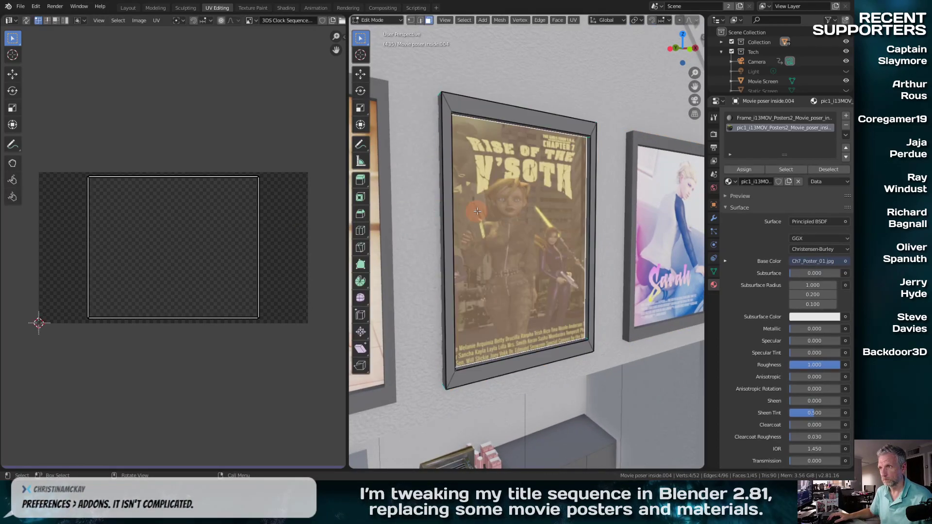
Step: Scale the Ch7_Poster_01.jpg poster face's UVs by 1.561 along X and 1.068 along Y
left_click(230, 257)
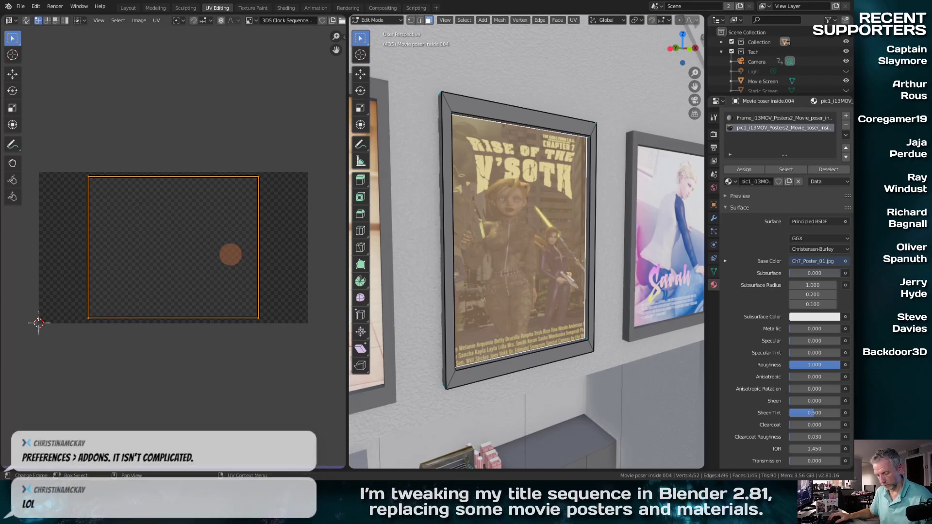
key("s")
key("x")
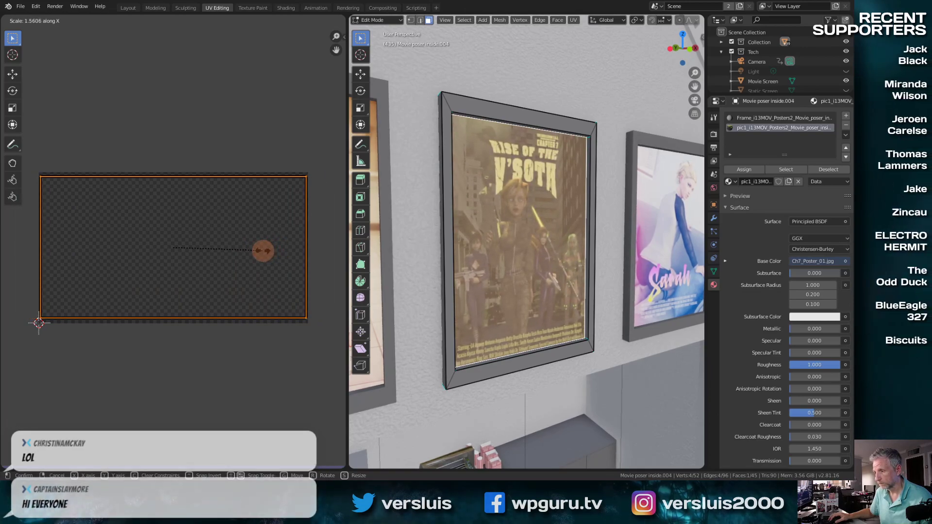
left_click(263, 250)
key("s")
key("y")
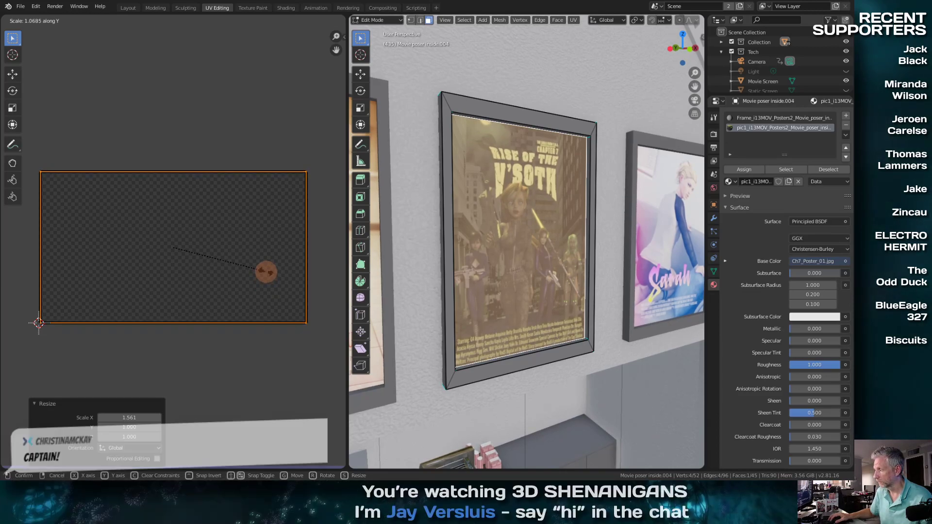
left_click(266, 271)
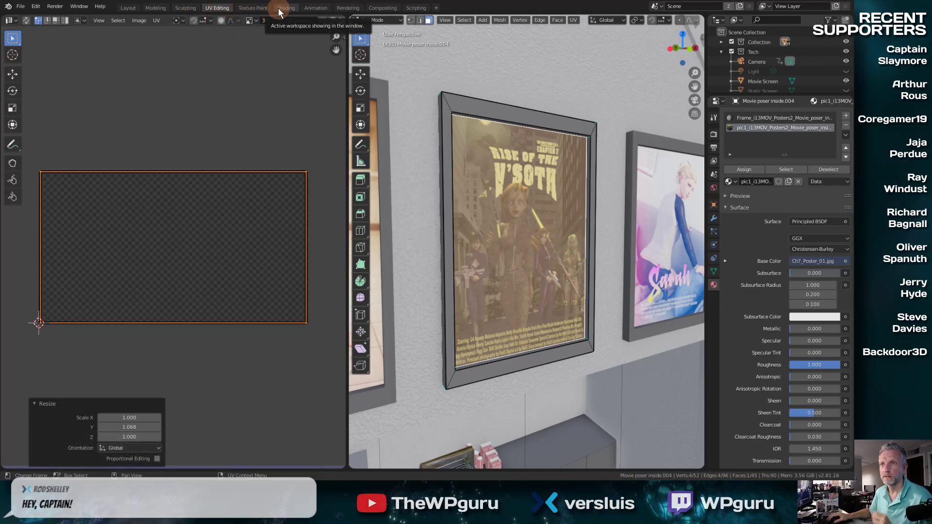
Step: Examine the lobby posters through the camera in the Layout workspace, playing and scrubbing the animation between frames 592 and 390
left_click(129, 8)
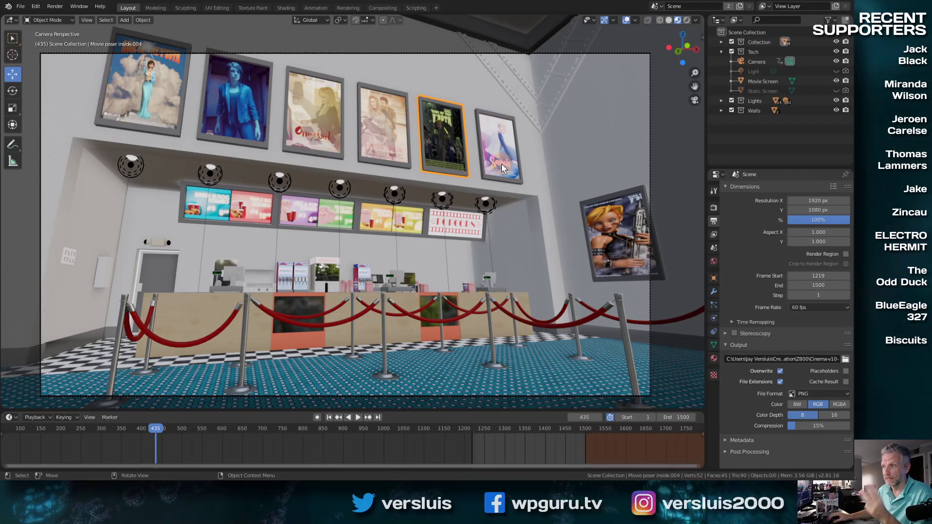
left_click_drag(133, 436, 220, 428)
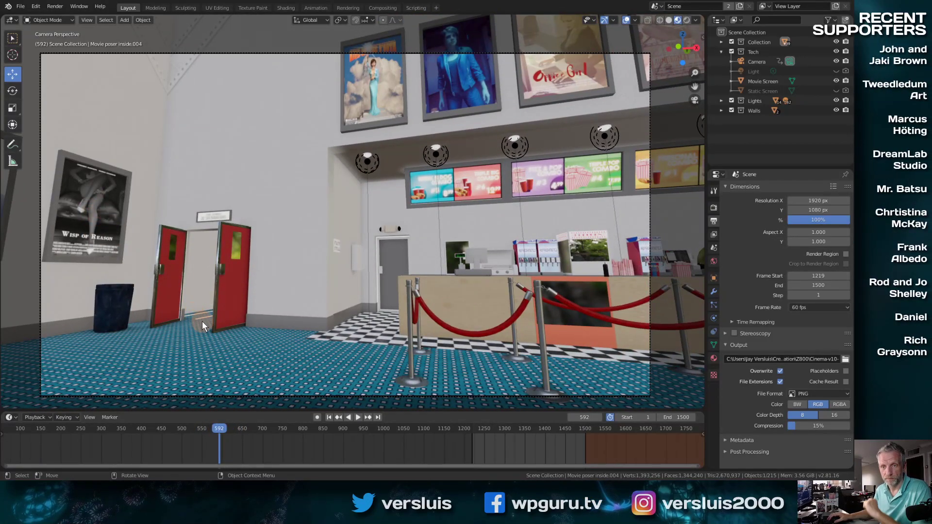
key("space")
left_click_drag(223, 427, 170, 429)
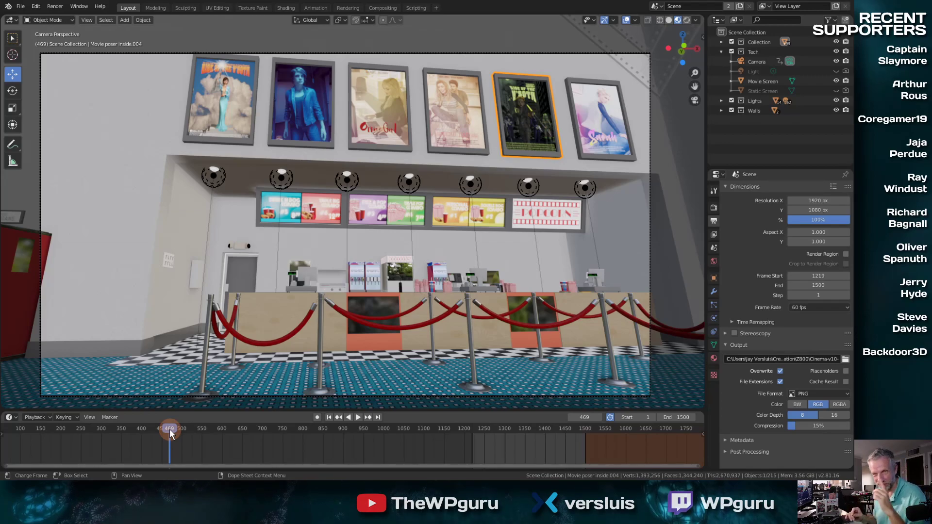
key("space")
left_click_drag(194, 427, 138, 430)
key("space")
Step: Reopen the Ar_colombia.jpg poster for editing in the UV Editing workspace and select its picture face
left_click(109, 106)
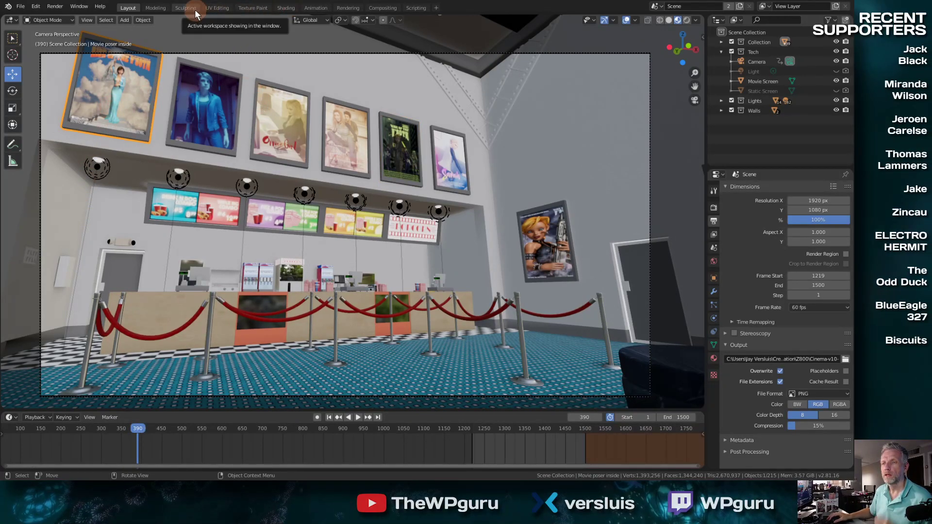
left_click(215, 7)
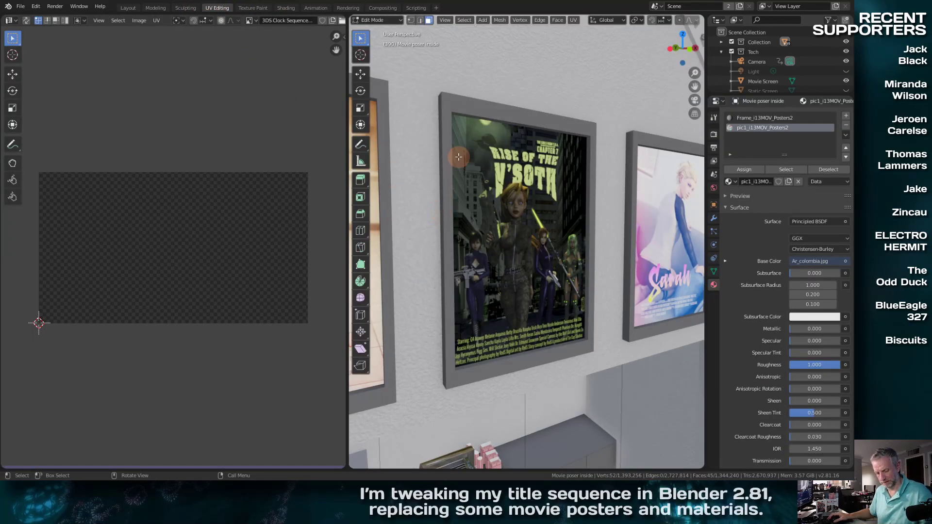
key("Tab")
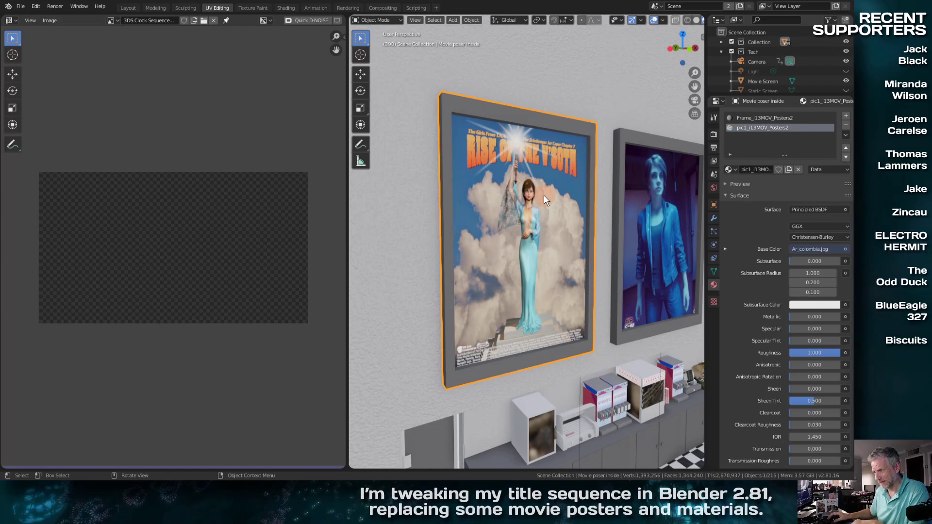
key("Tab")
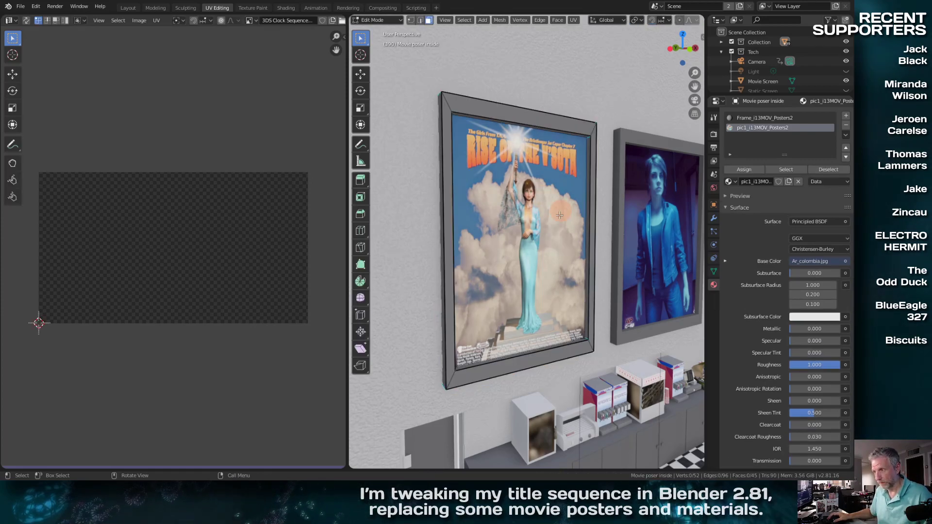
left_click(527, 210)
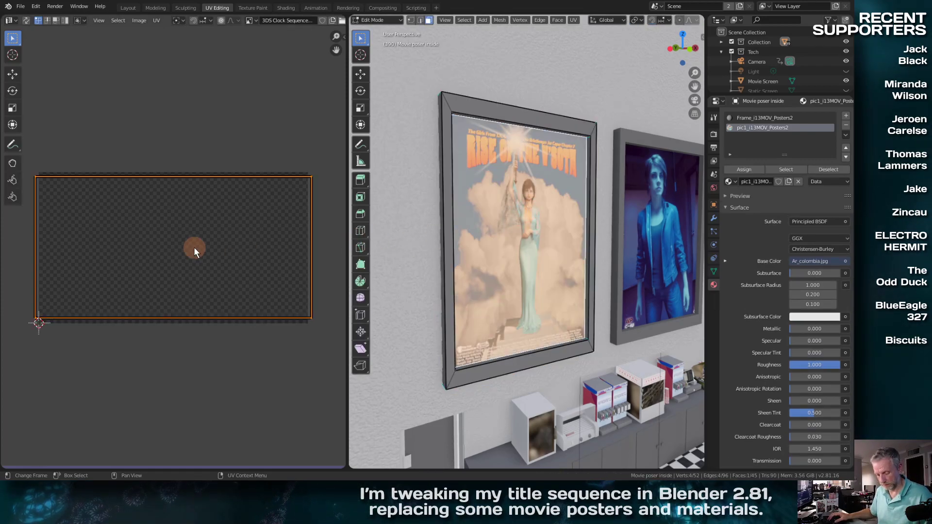
Step: Scale the Ar_colombia.jpg poster face's UVs by 0.952 along X, judging the fit from the front
middle_click_drag(443, 276, 375, 260)
middle_click_drag(387, 266, 383, 271)
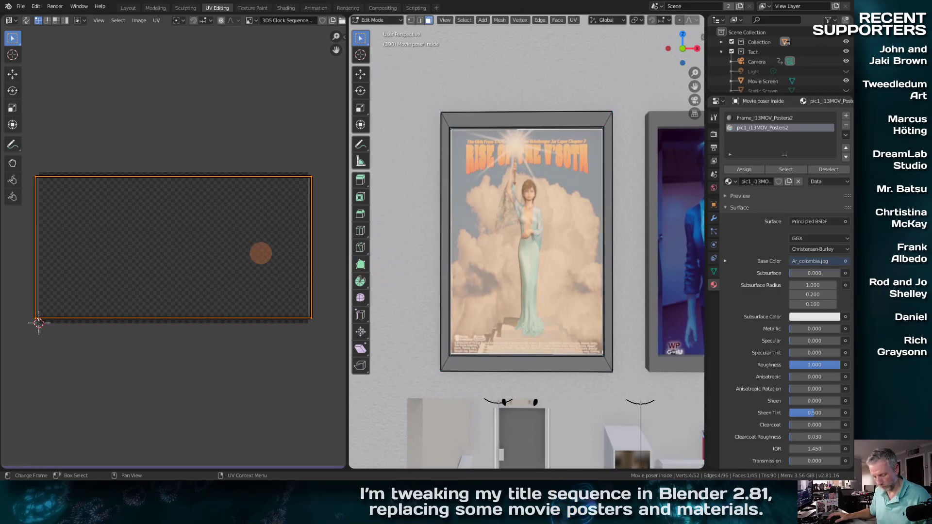
key("s")
key("x")
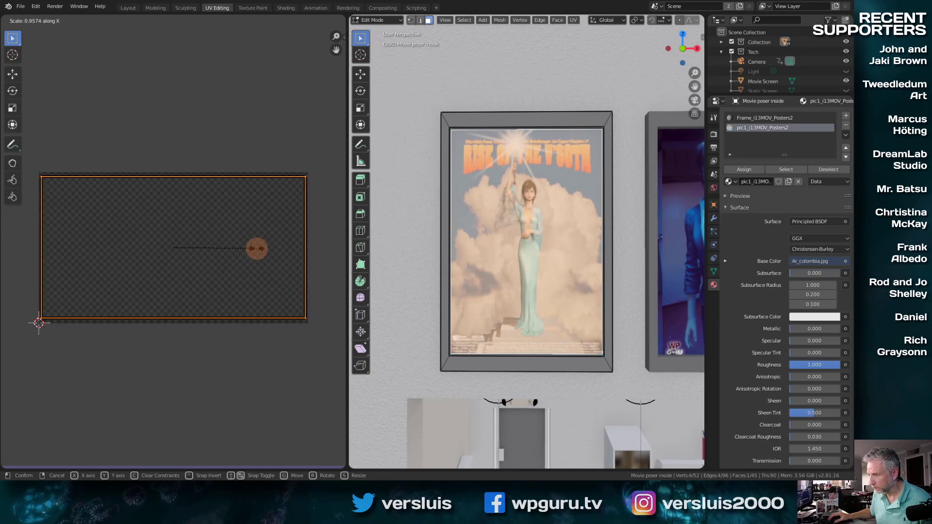
left_click(256, 249)
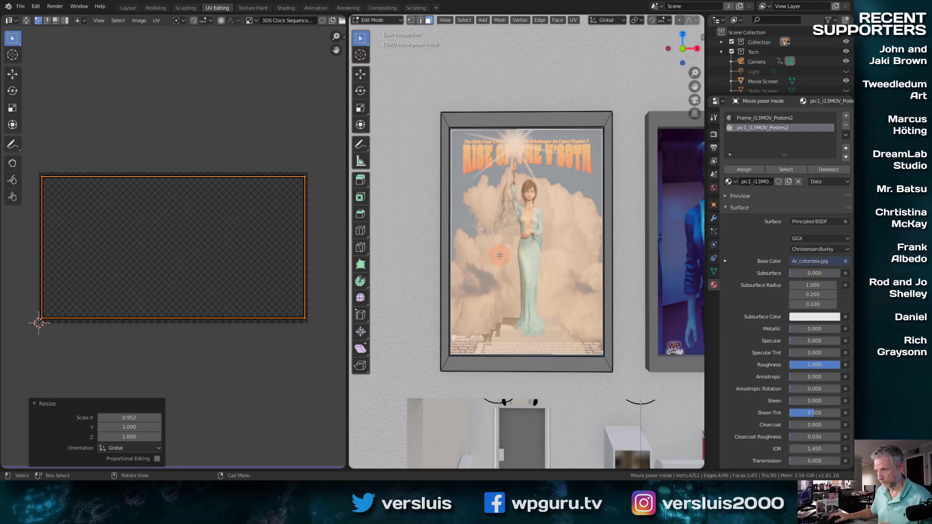
scroll(499, 255, "up", 6)
scroll(534, 259, "down", 8)
middle_click_drag(554, 262, 505, 267, "shift")
middle_click_drag(607, 270, 423, 260, "shift")
middle_click_drag(490, 263, 458, 212, "shift")
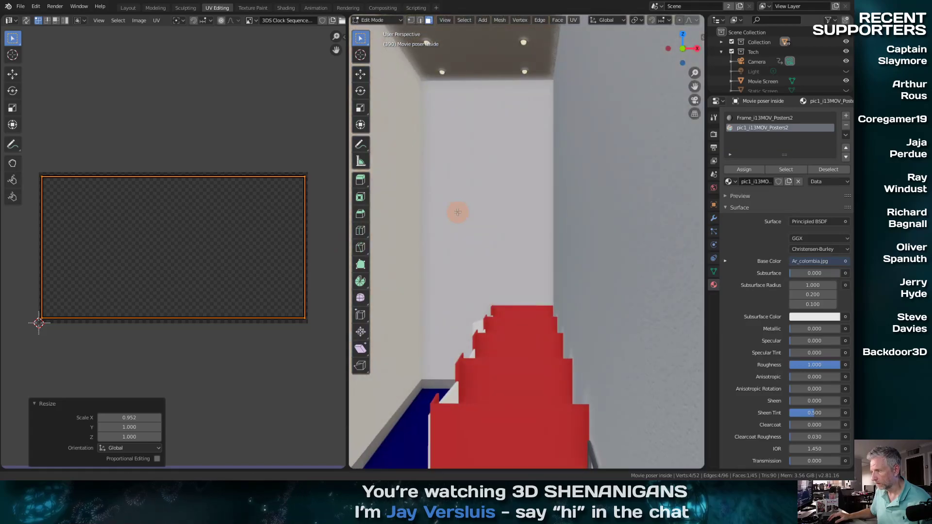
middle_click_drag(479, 264, 529, 325)
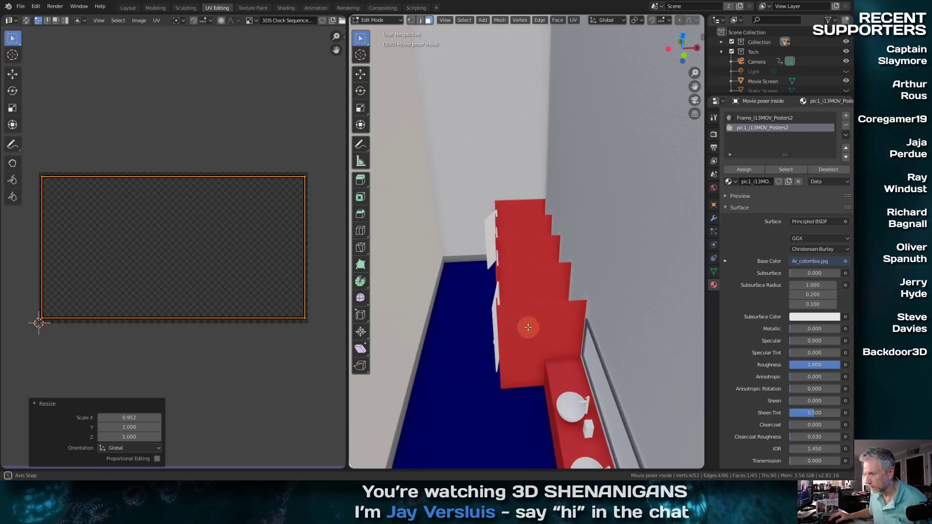
middle_click_drag(528, 325, 692, 242)
scroll(692, 243, "up", 6)
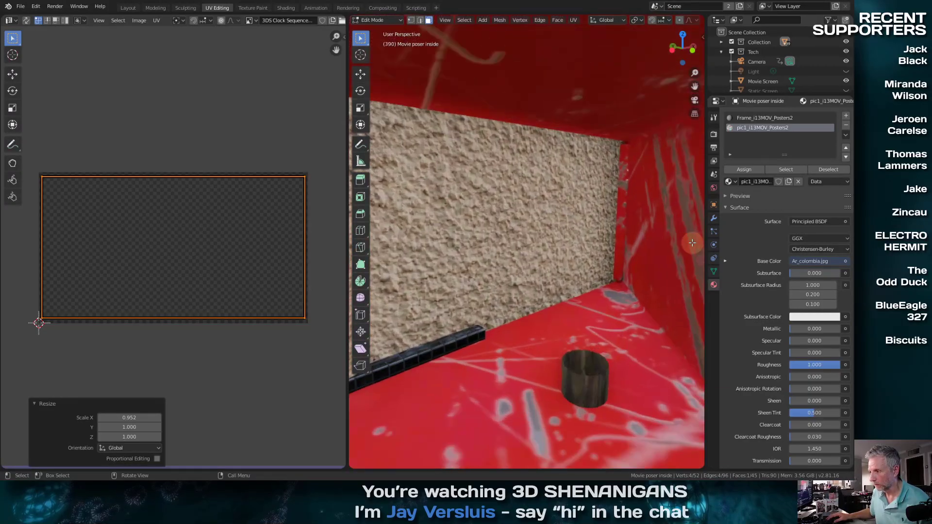
Step: Return to the Ar_colombia.jpg poster above the concession counter and finish editing it, going back to Object Mode
scroll(692, 243, "down", 8)
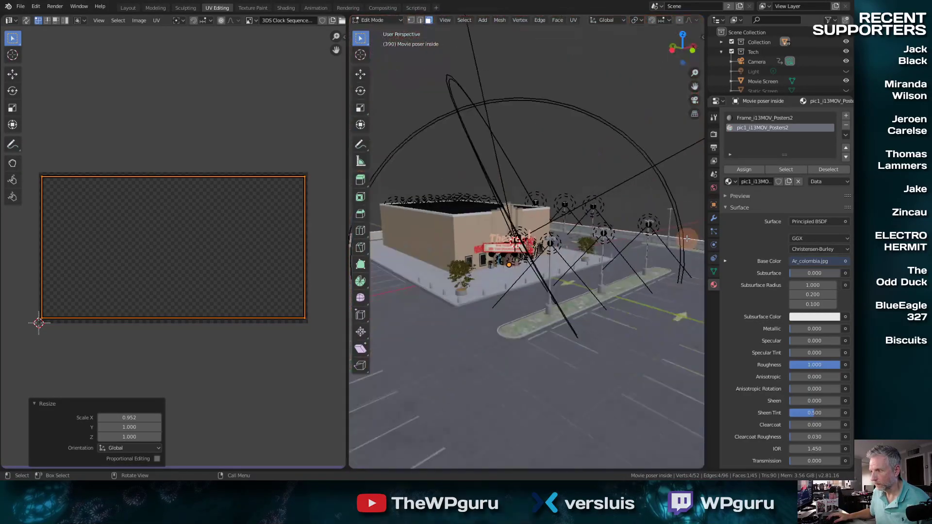
scroll(687, 239, "up", 8)
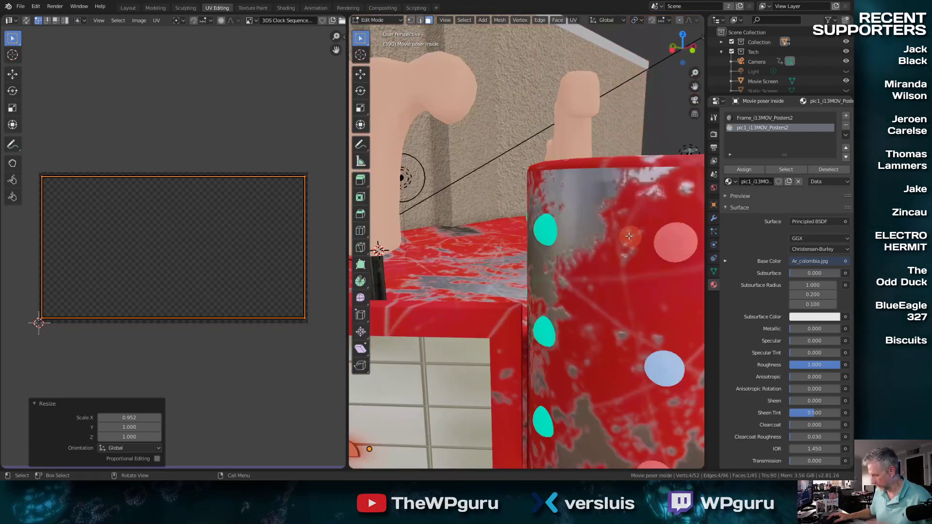
key("KP_Decimal")
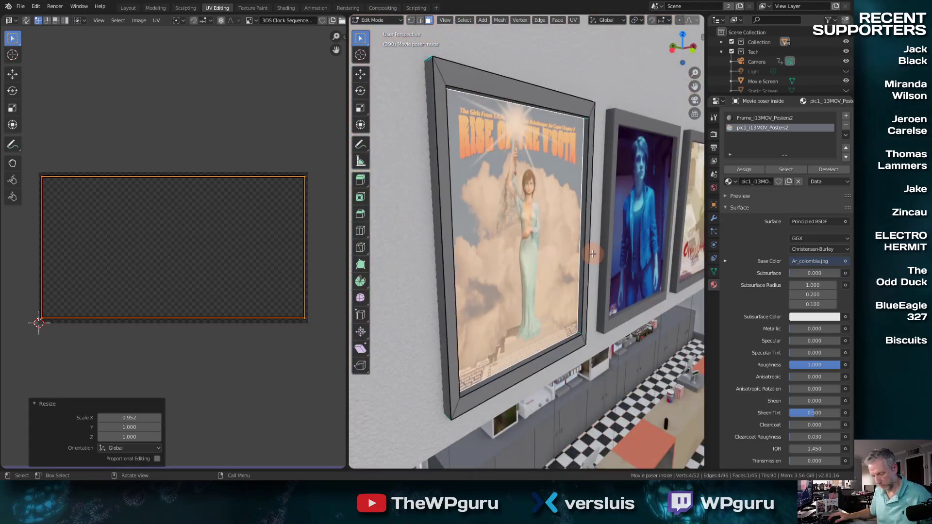
scroll(590, 255, "down", 6)
middle_click_drag(540, 262, 652, 303)
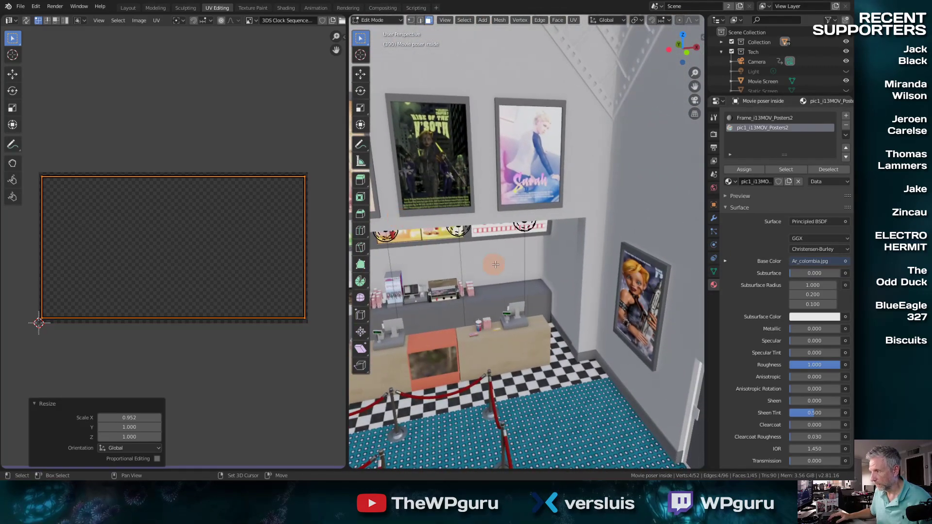
left_click(653, 304)
key("Tab")
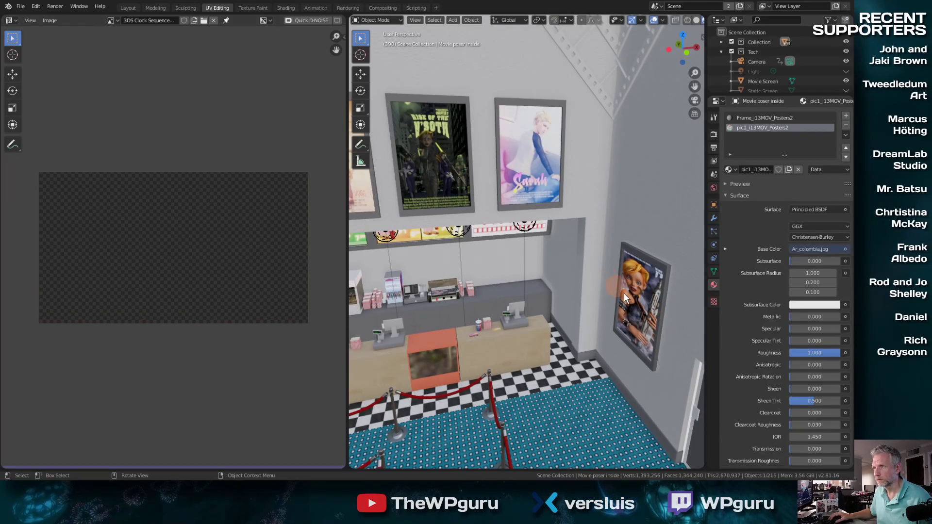
Step: Open the Ch7_Poster2.jpg poster on the wall beside the concession counter for editing and select its picture face
left_click(635, 300)
key("KP_Decimal")
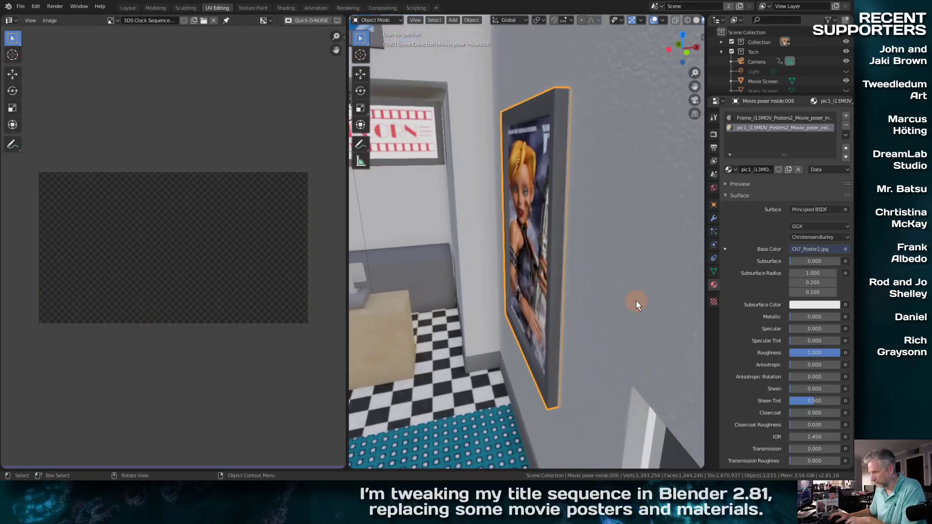
middle_click_drag(636, 301, 697, 277, "alt")
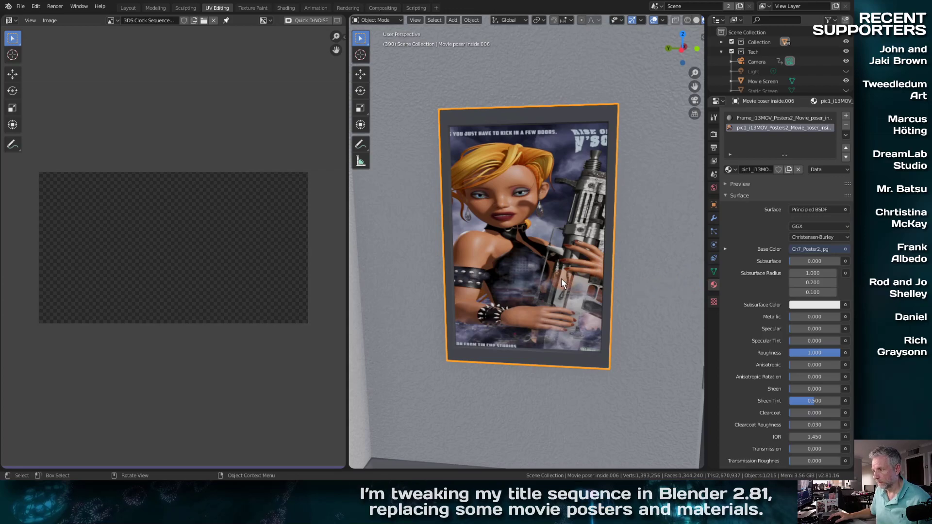
key("Tab")
left_click(554, 249)
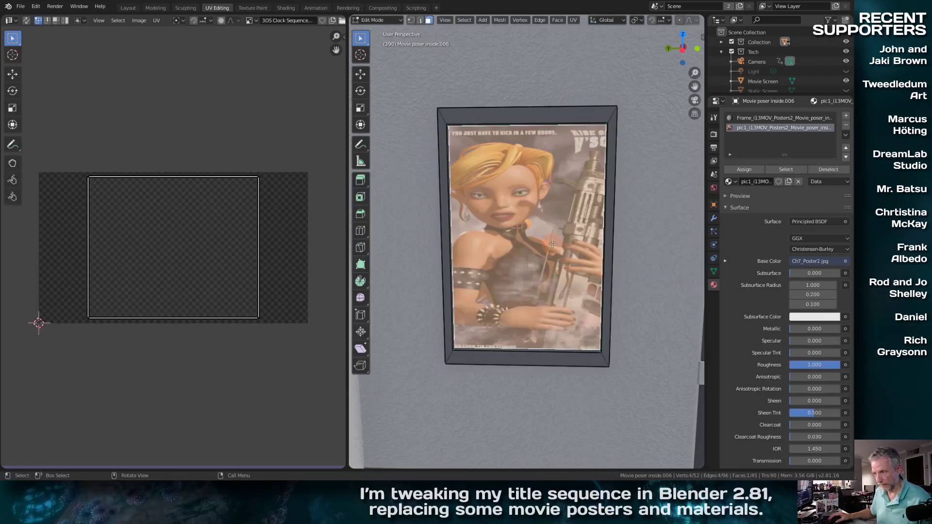
Step: Scale all UVs of the Ch7_Poster2.jpg poster face by 1.530 along X
key("a")
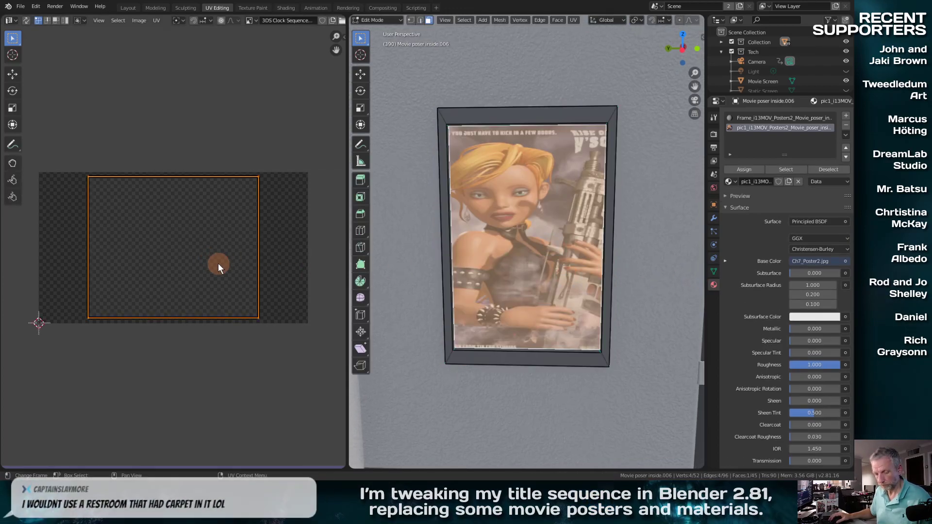
key("s")
key("x")
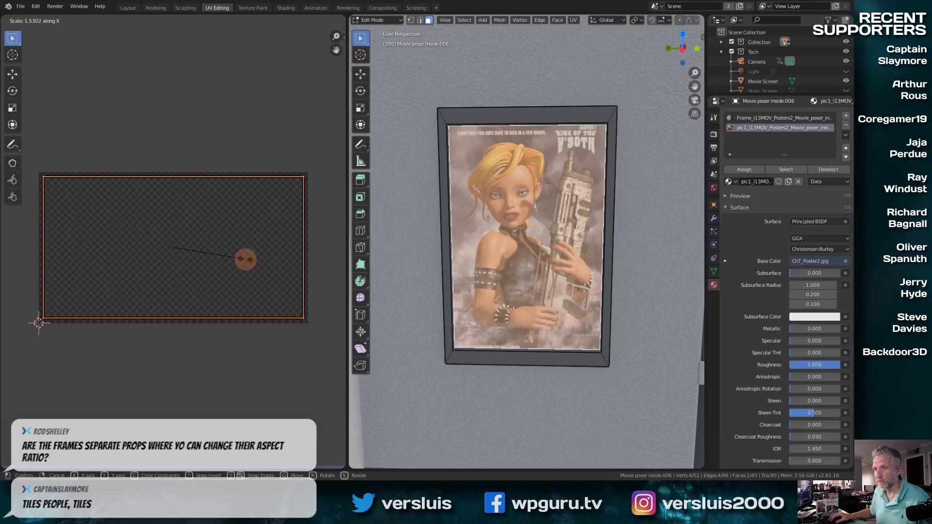
left_click(245, 260)
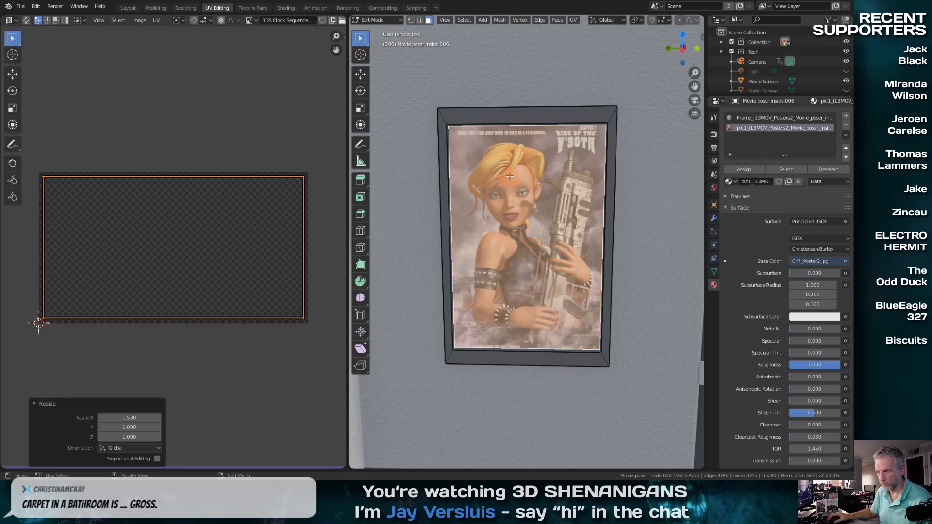
Step: Examine the poster's frame separately from the picture by selecting its linked faces, and return to Object Mode
key("alt+a")
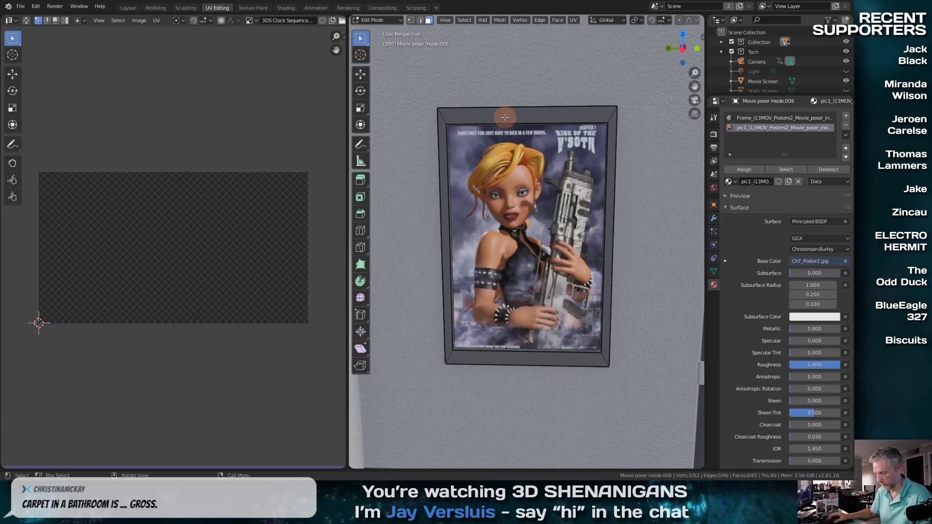
left_click(505, 117)
key("ctrl+l")
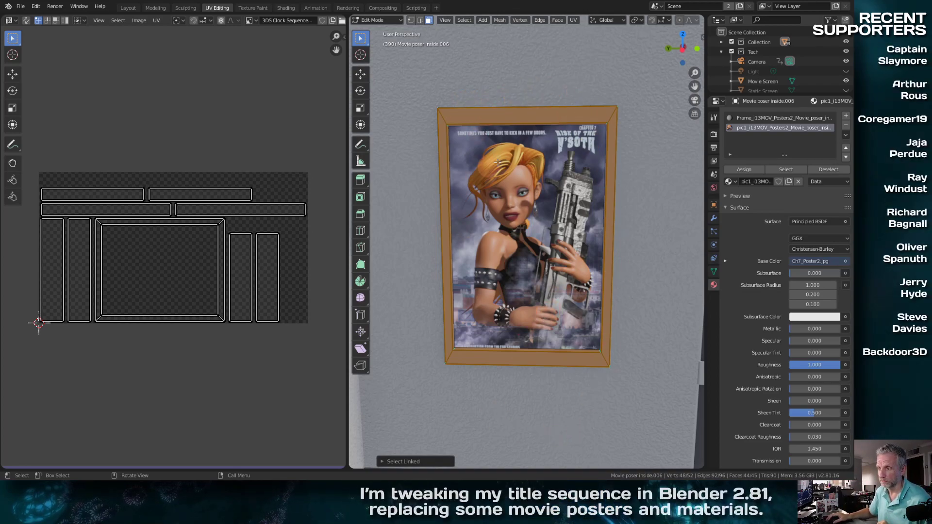
left_click(504, 216)
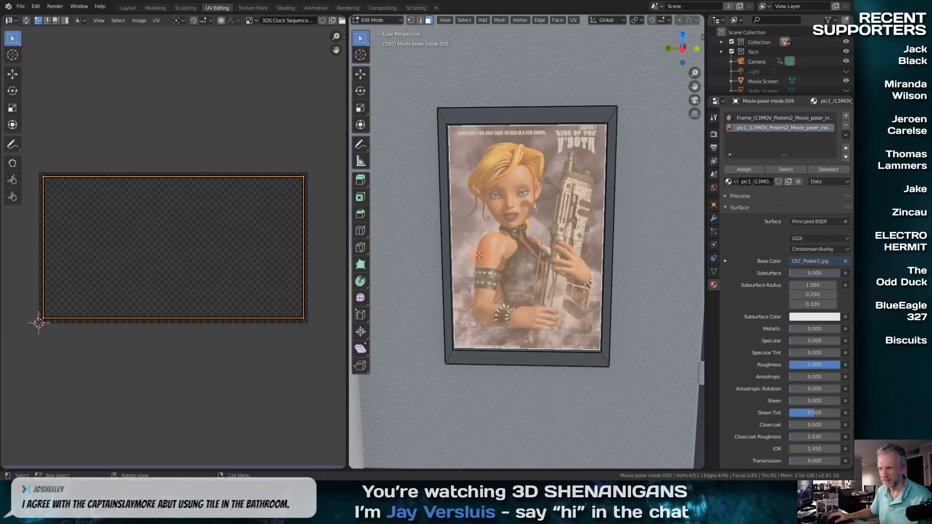
key("Tab")
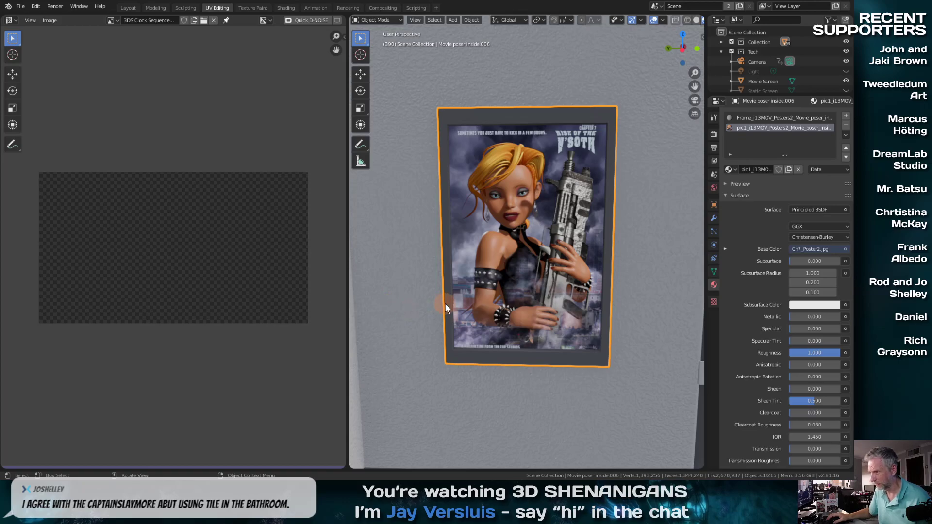
Step: Select the blue bathroom floor behind the door near the poster and inspect its tile and Tiles12 materials
scroll(468, 308, "down", 5)
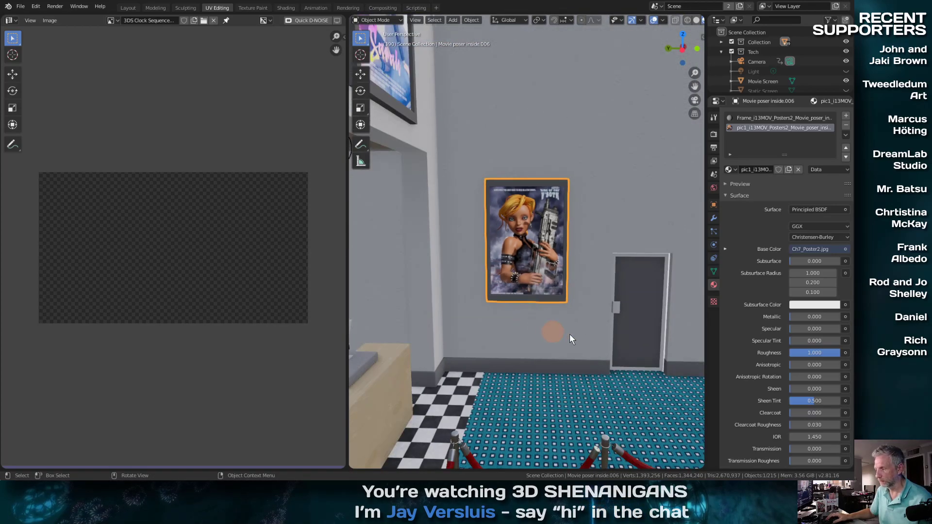
left_click(642, 319)
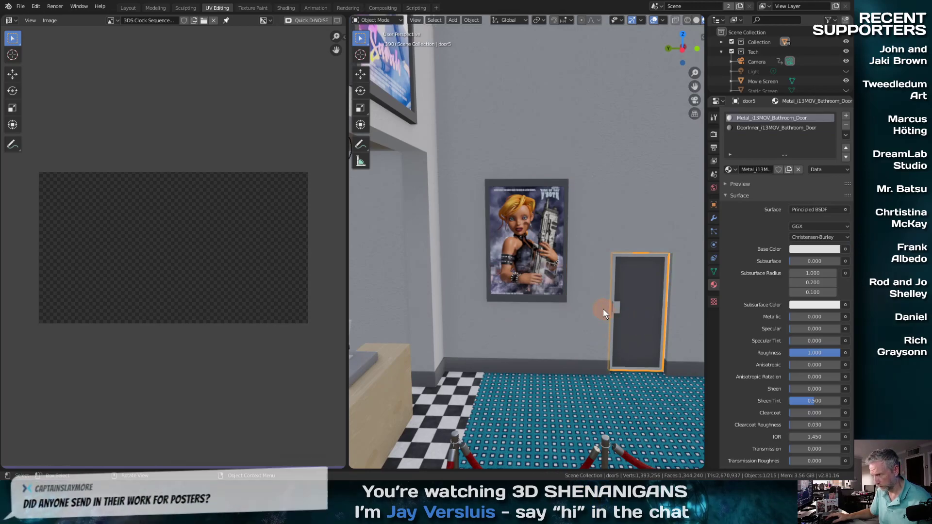
scroll(587, 317, "down", 2)
scroll(587, 316, "up", 14)
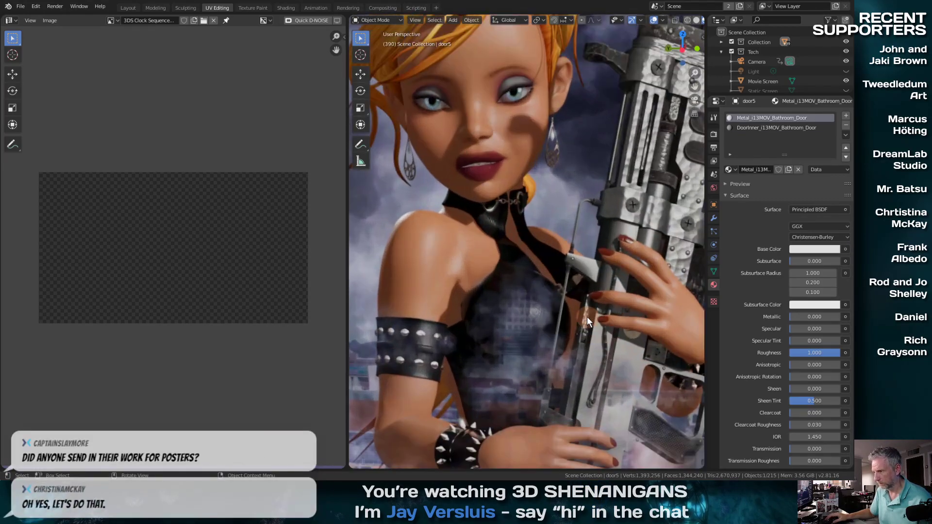
scroll(587, 316, "up", 6)
middle_click_drag(587, 316, 572, 380)
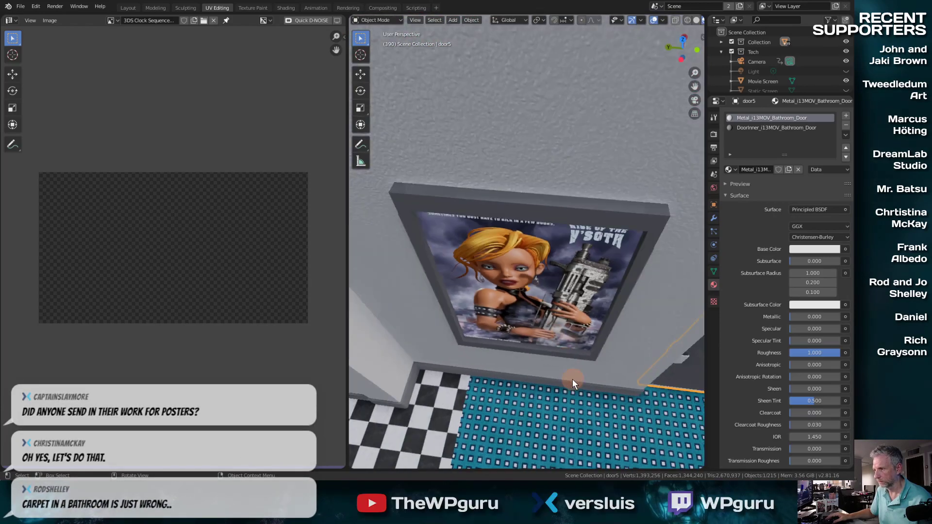
scroll(572, 380, "up", 6)
middle_click_drag(566, 339, 553, 364)
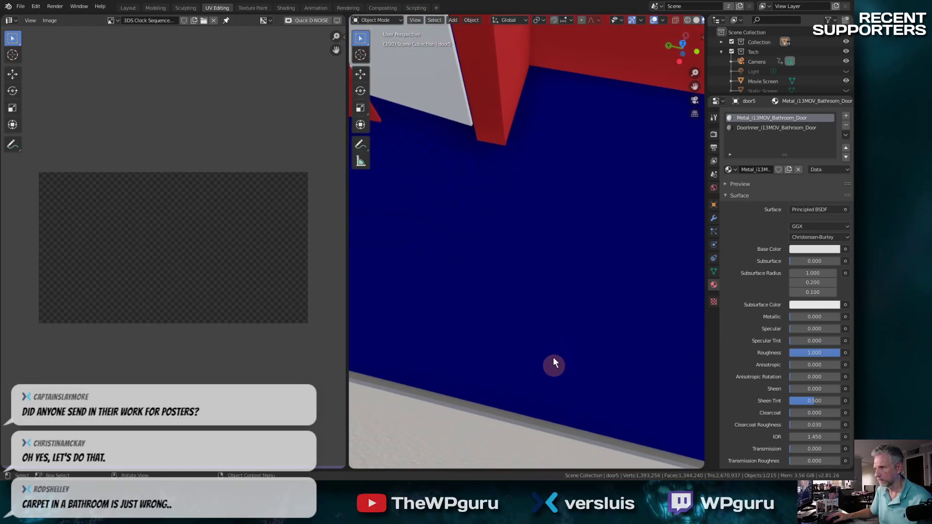
left_click(549, 294)
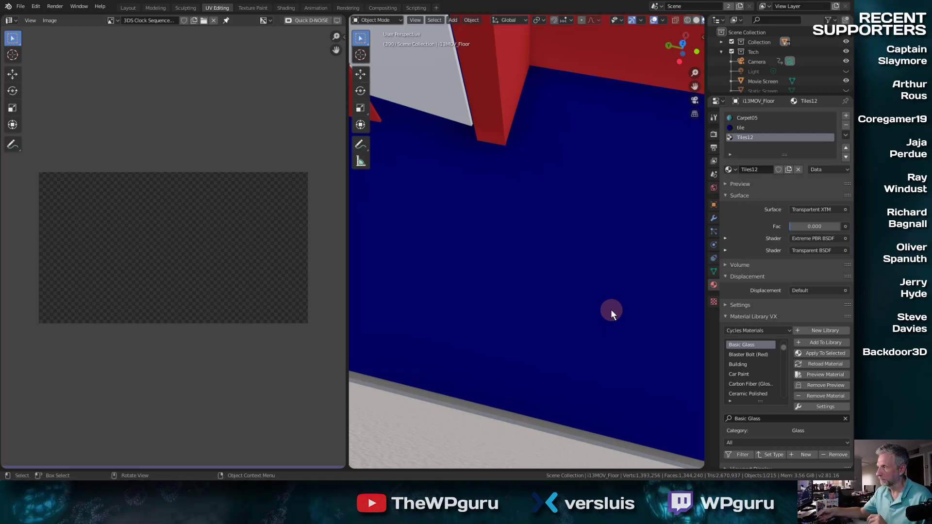
left_click(749, 130)
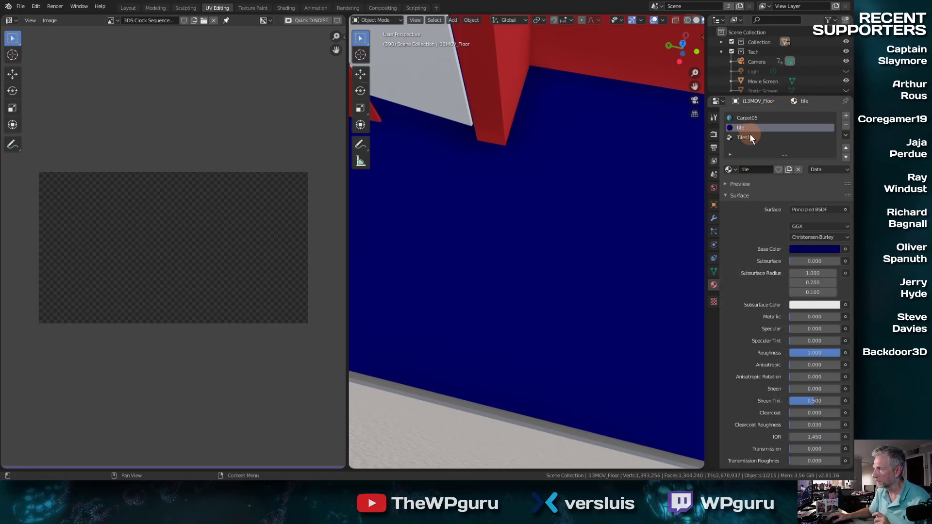
left_click(750, 137)
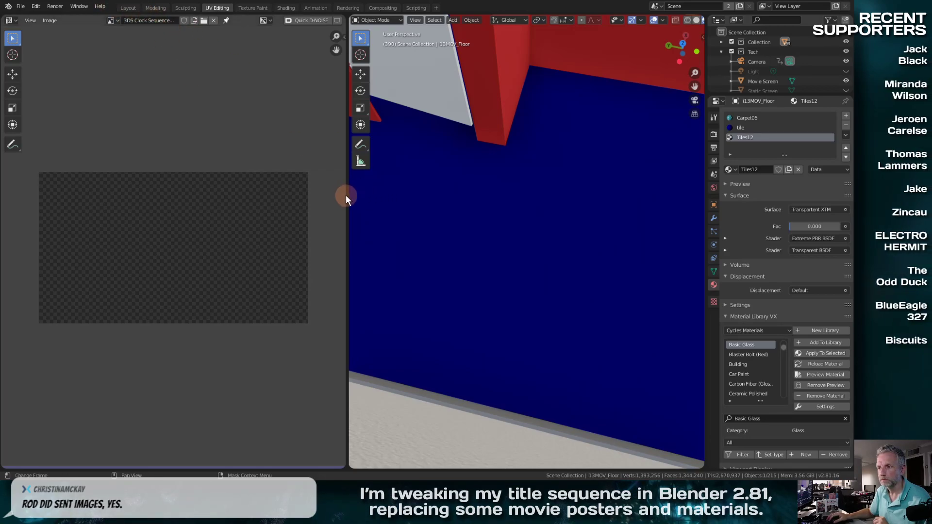
Step: Enlarge the 3D viewport and pick a blue bathroom floor face in Edit Mode to identify its material slot
left_click_drag(348, 193, 83, 199)
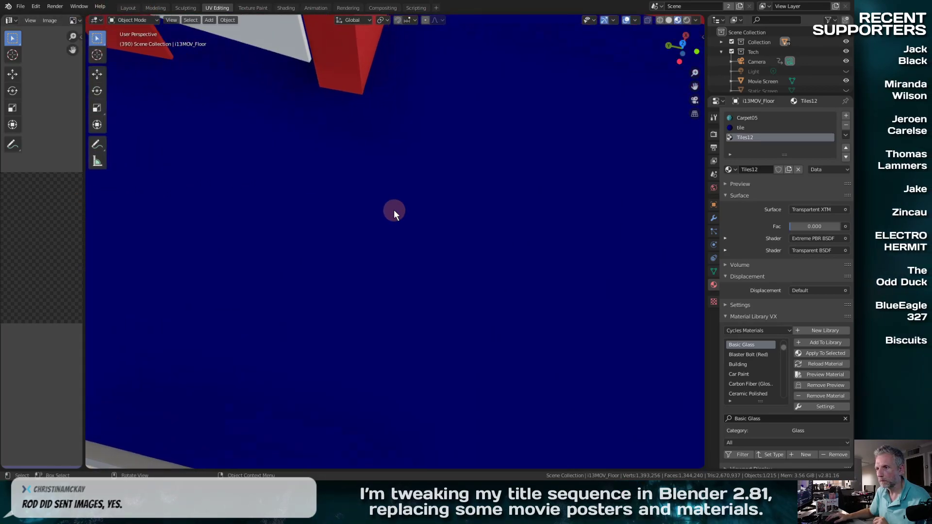
scroll(394, 210, "down", 4)
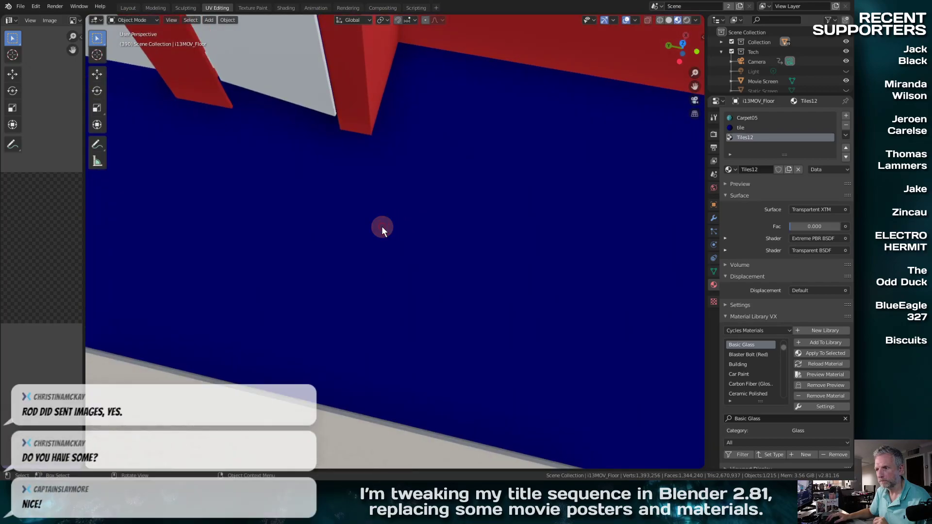
key("Tab")
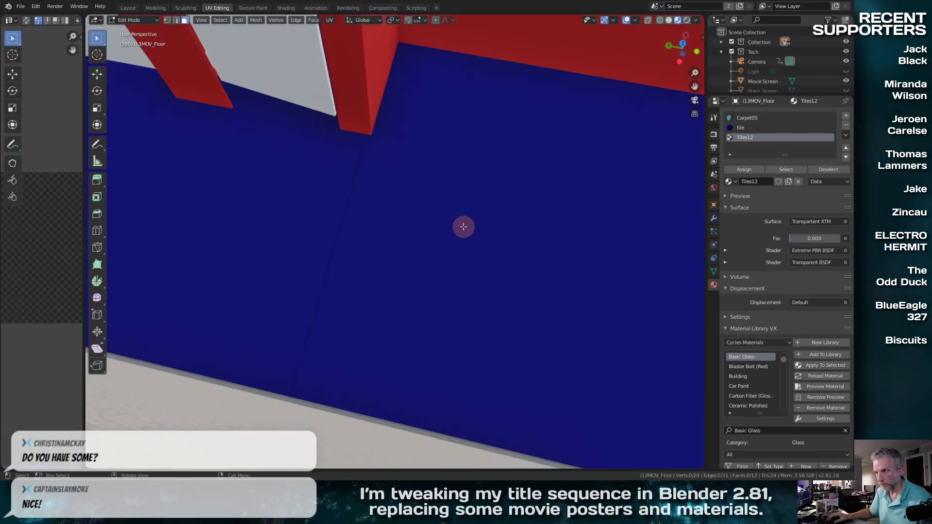
key("a")
key("alt+a")
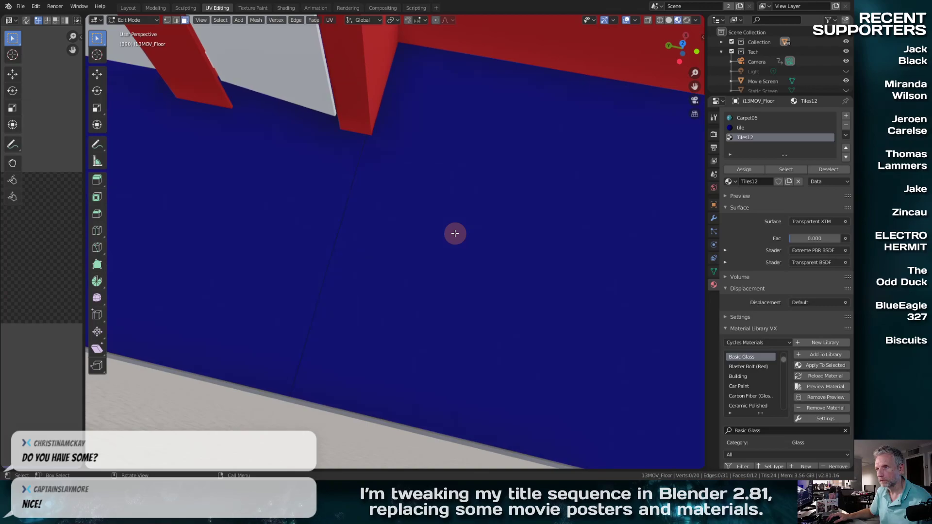
left_click(455, 233)
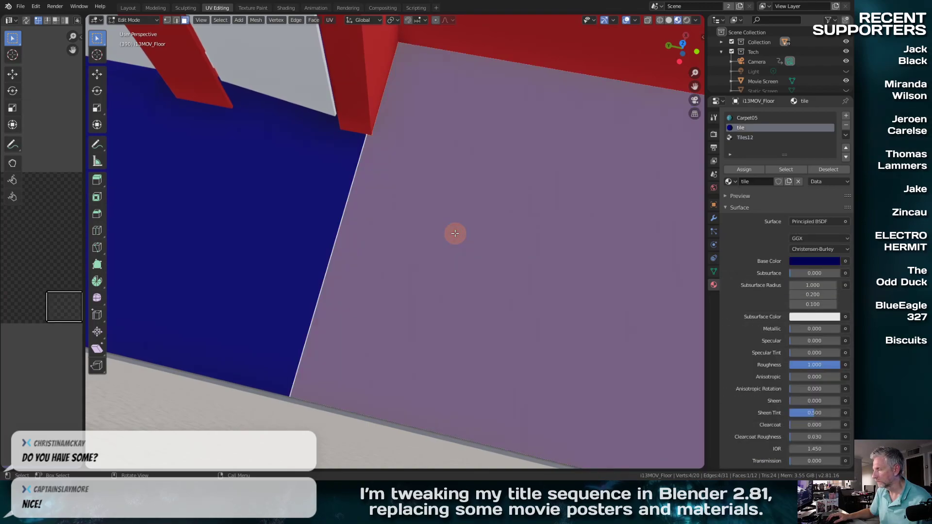
key("alt+a")
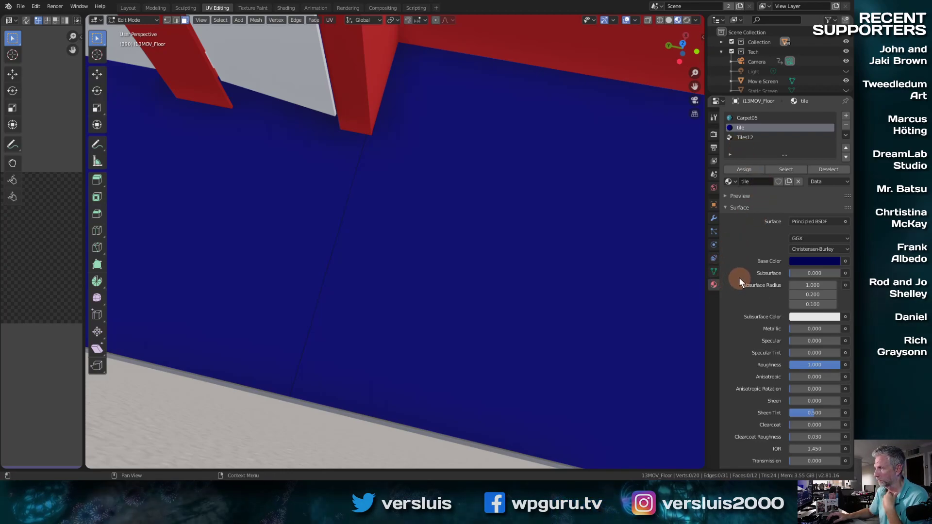
Step: Collapse the tile material's surface settings and browse the Cycles Materials list in Material Library VX for a replacement floor material
left_click(723, 208)
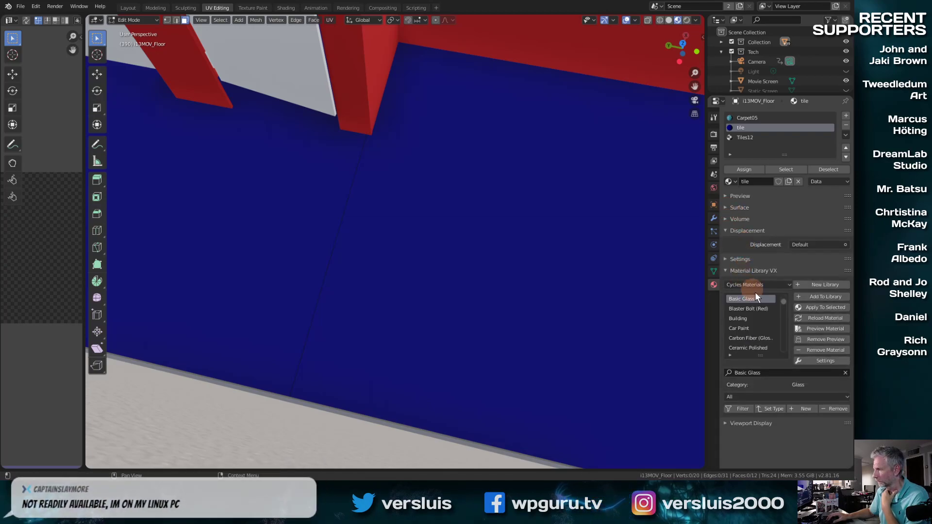
scroll(759, 325, "down", 3)
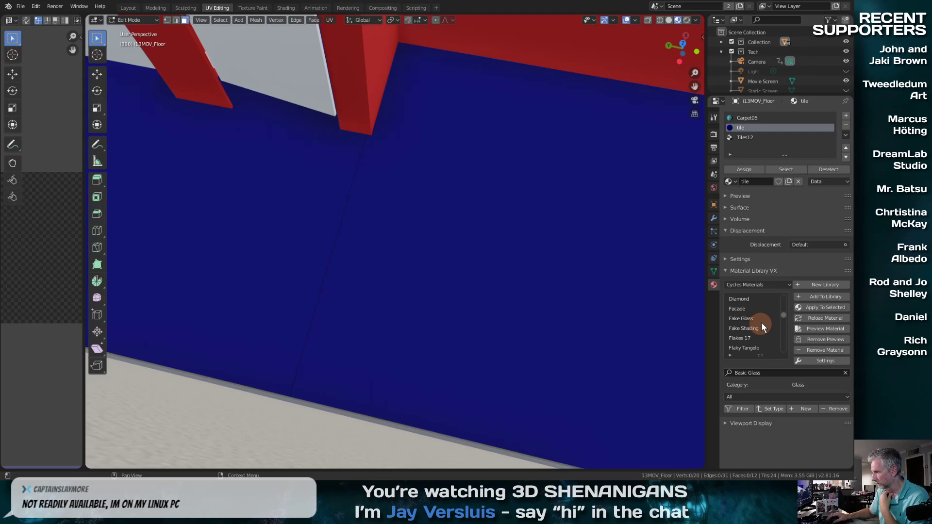
scroll(764, 321, "down", 5)
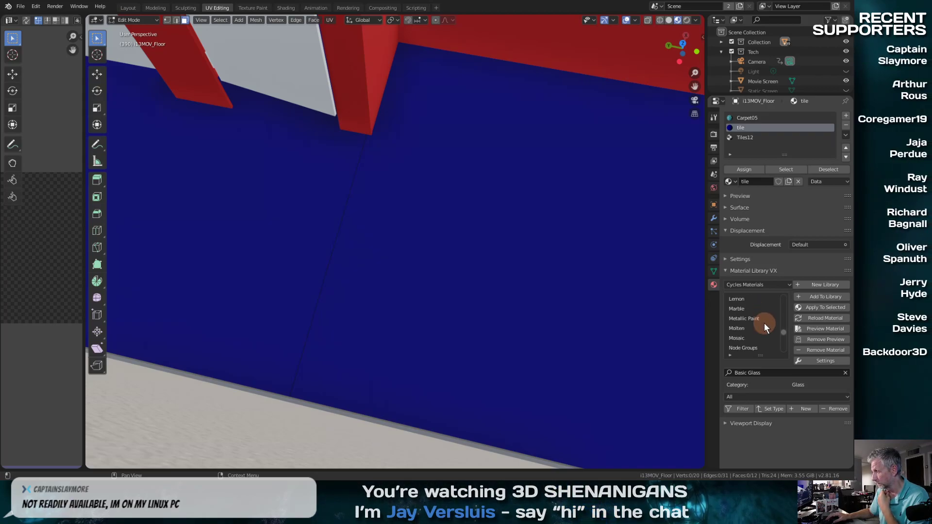
scroll(751, 305, "up", 2)
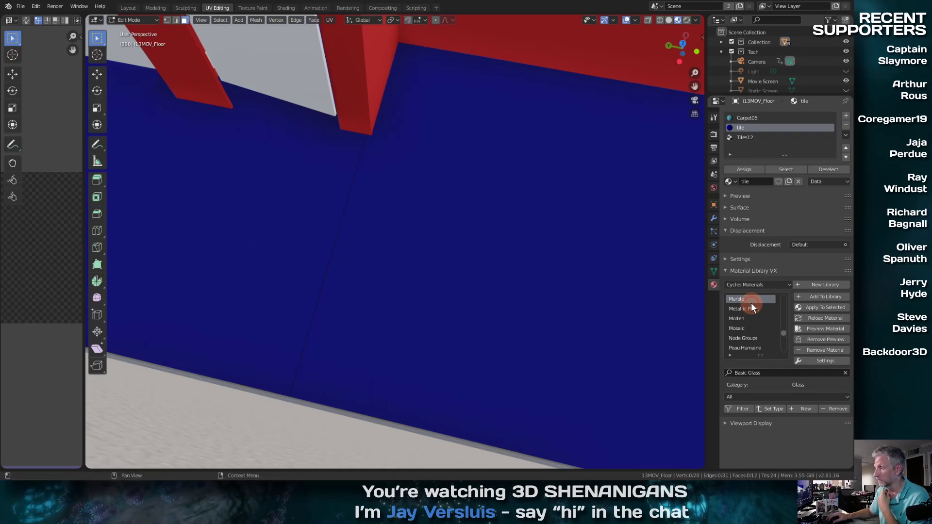
scroll(760, 314, "down", 8)
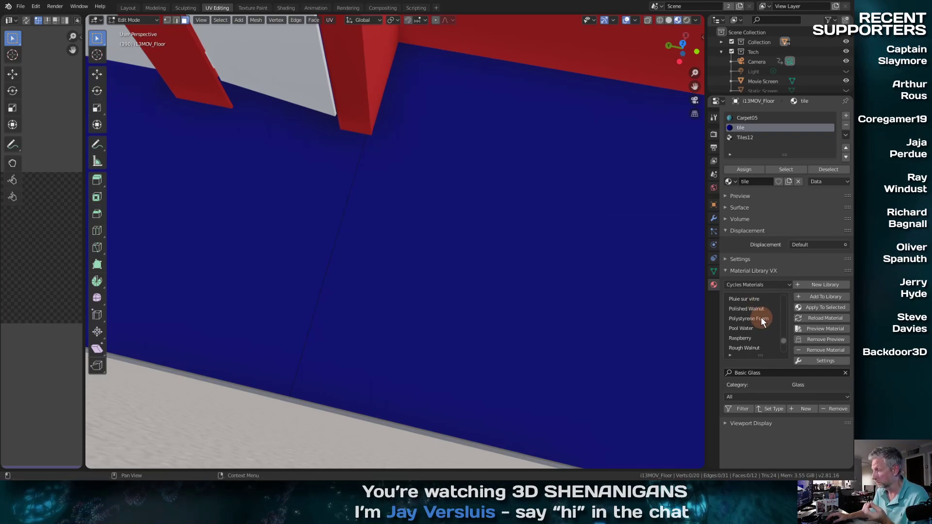
scroll(761, 316, "down", 3)
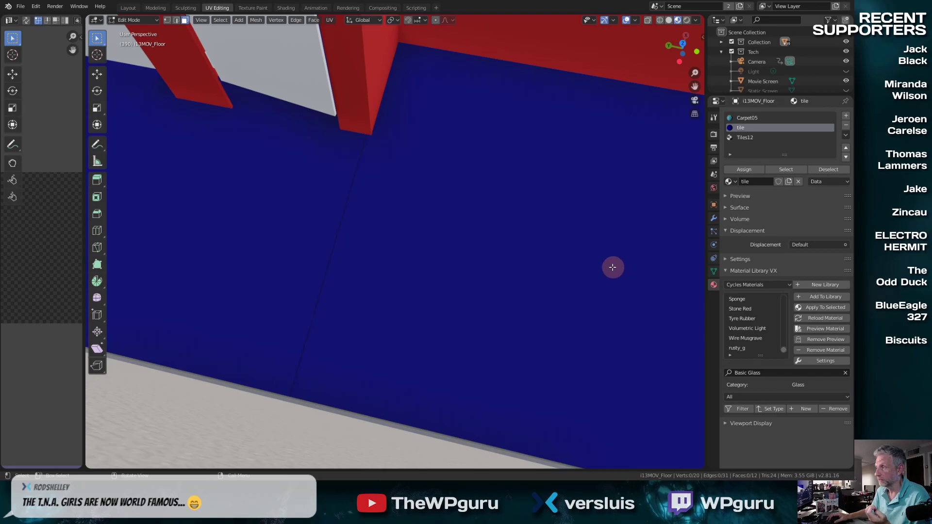
Step: Open the Extreme PBR Combo library and pick the Tiles15 checkered blue material from the Tiles category
key("n")
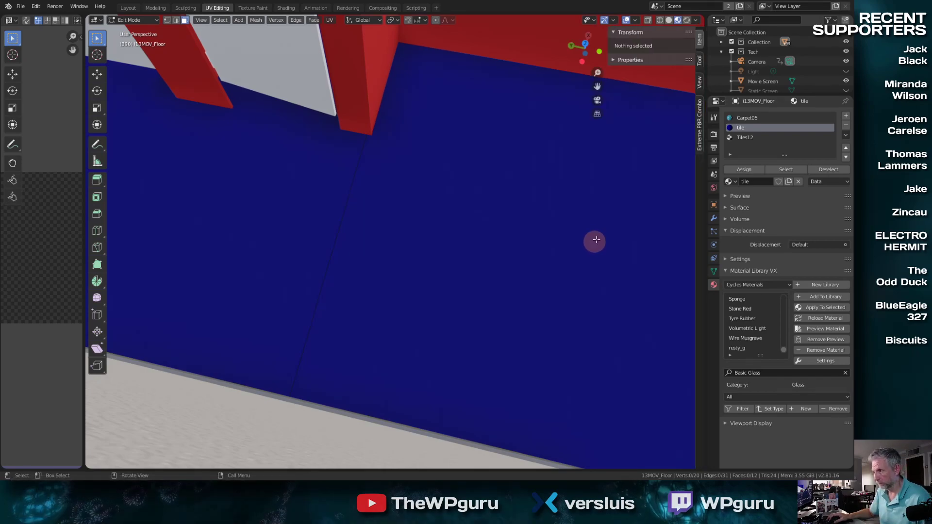
left_click(699, 131)
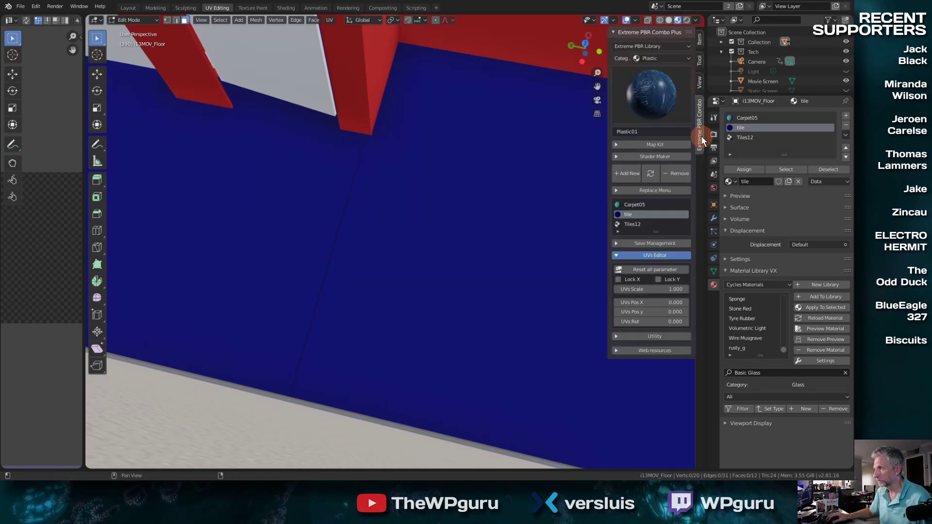
left_click(673, 57)
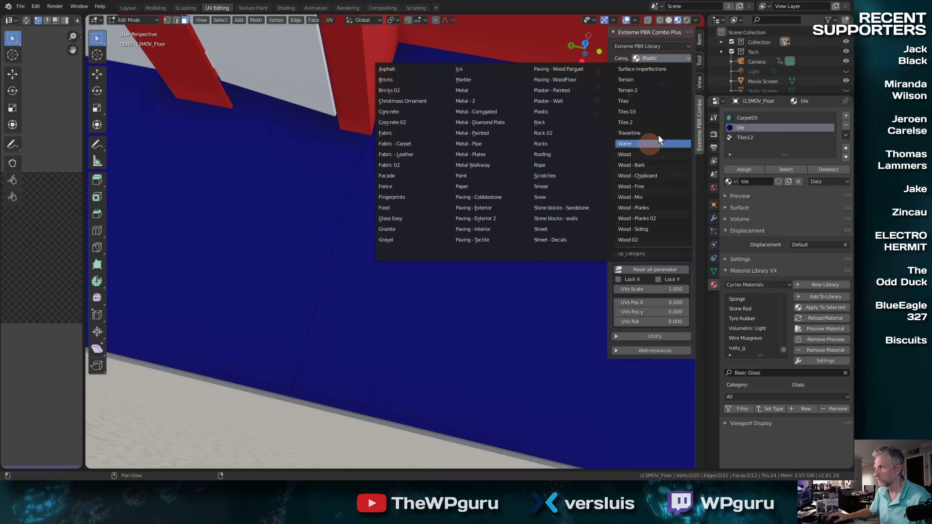
left_click(649, 101)
left_click(653, 104)
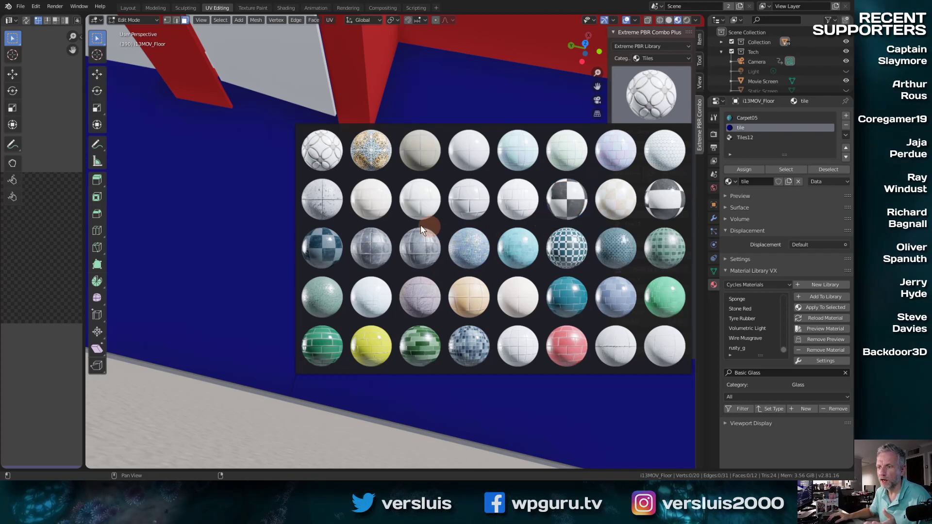
left_click(330, 244)
Step: Replace the bathroom floor's blue tile material with Tiles15 in its existing material slot
left_click(631, 173)
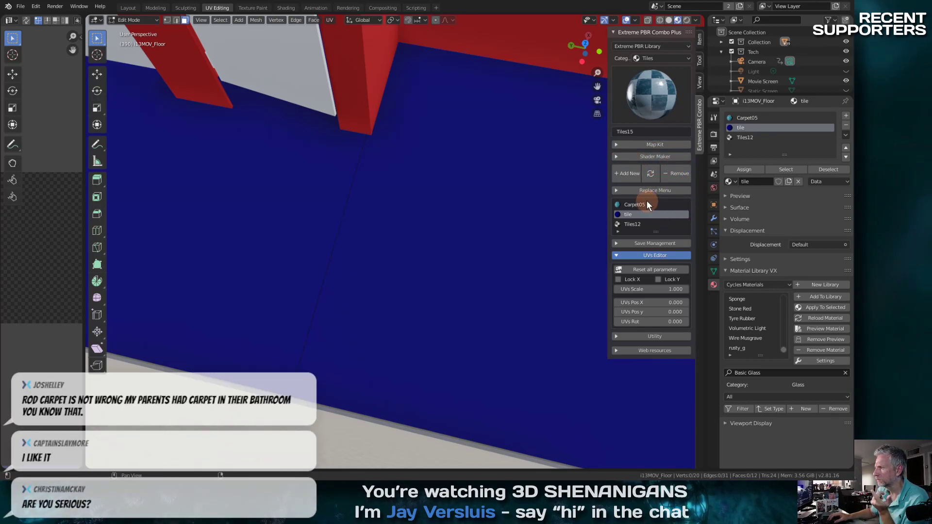
left_click(615, 145)
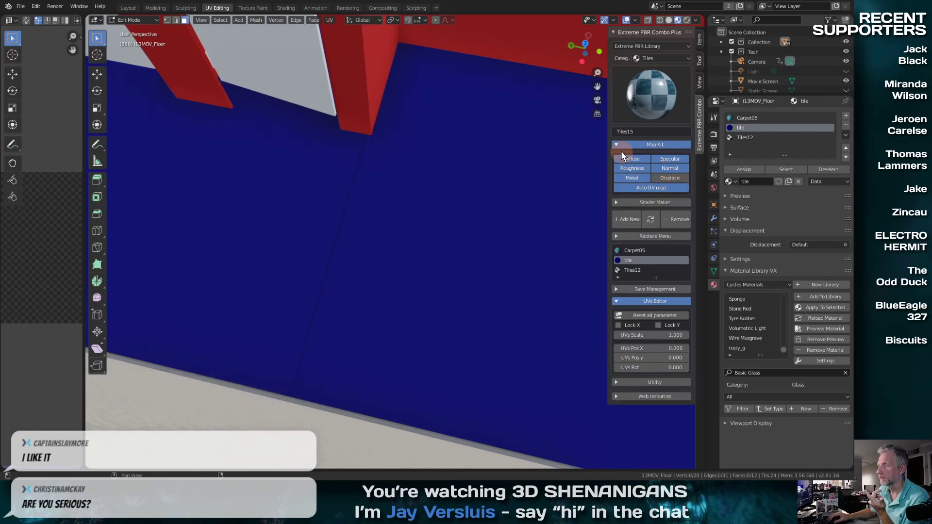
left_click(618, 145)
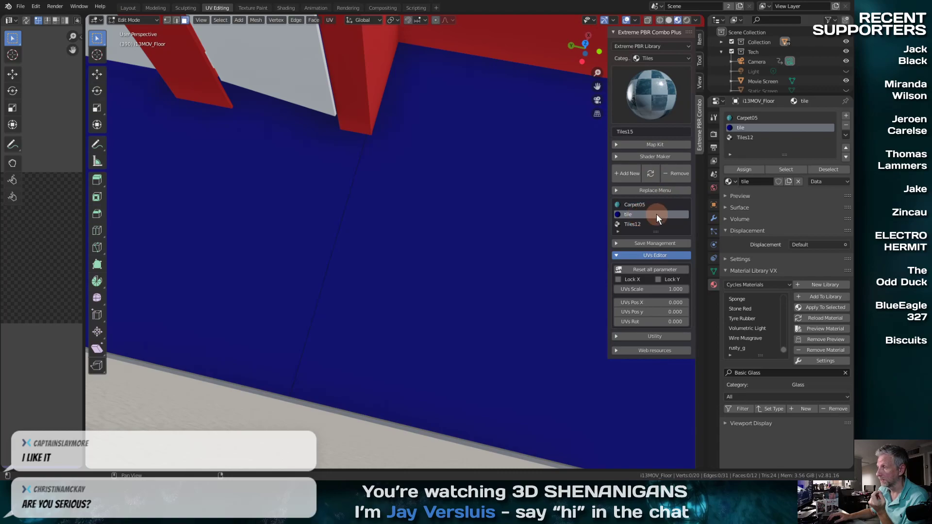
left_click(651, 175)
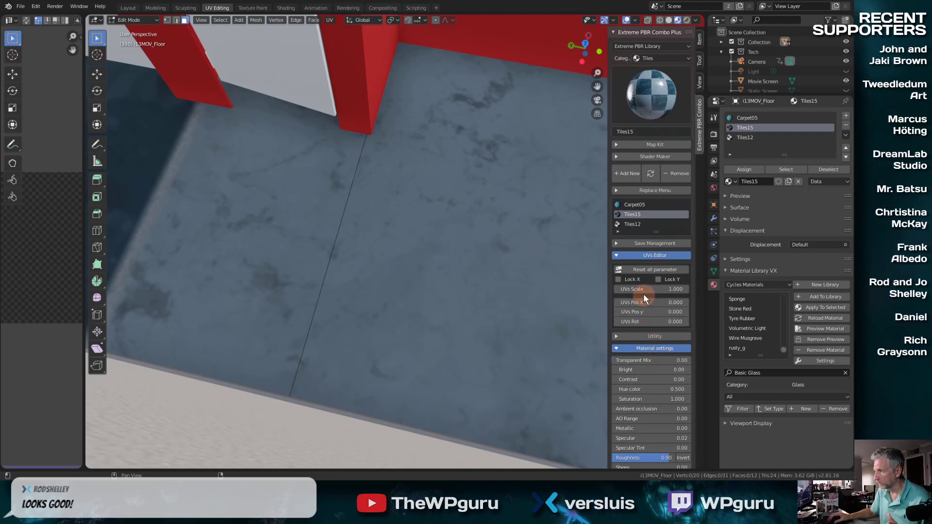
Step: Try UV scales of 0.1 and 10 for the bathroom floor tiles, and reset all UV parameters
left_click(662, 289)
type("1.0")
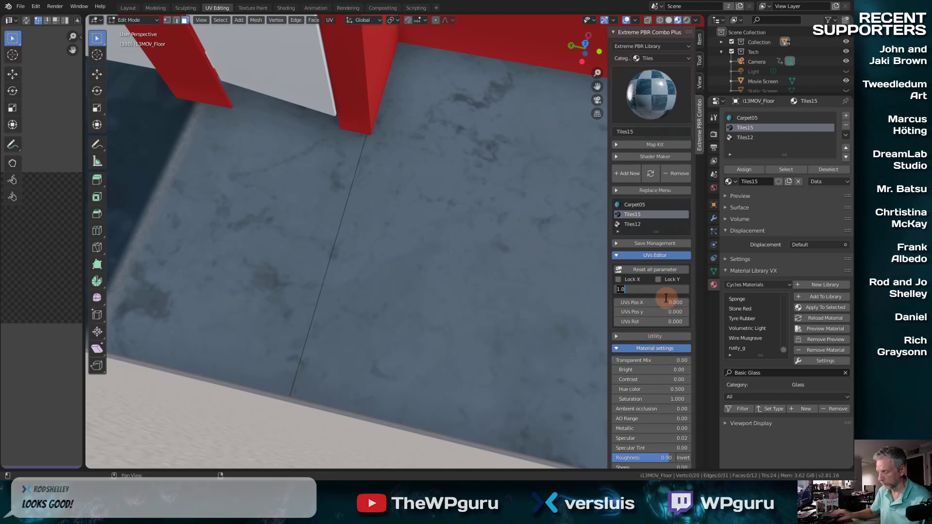
key("Return")
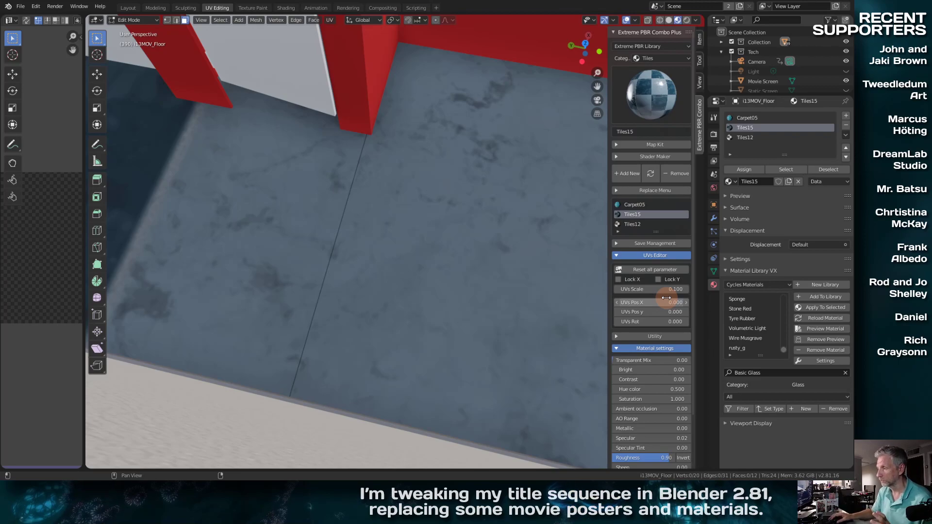
left_click(666, 290)
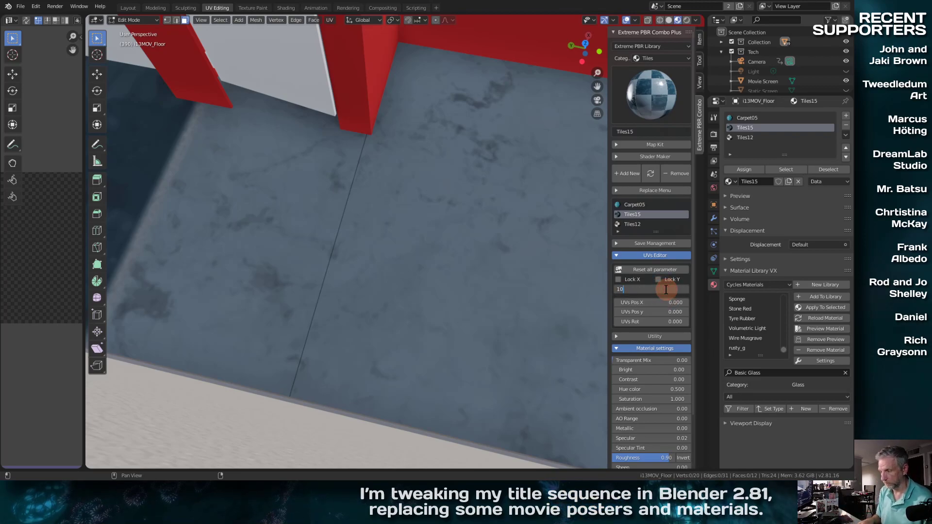
key("Return")
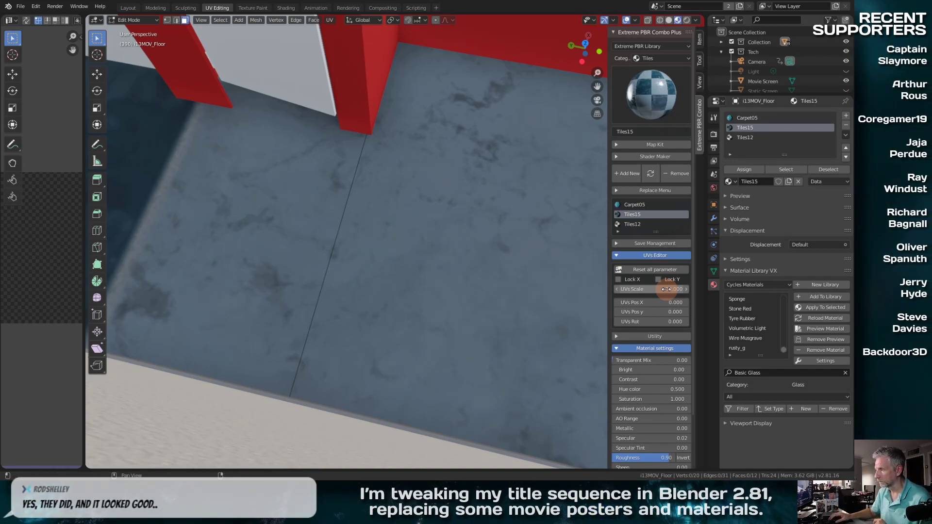
left_click(660, 271)
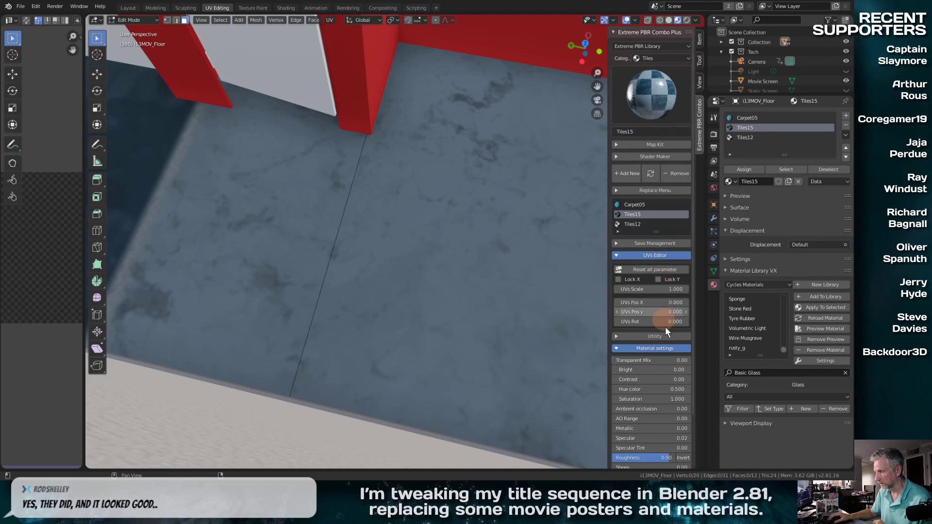
Step: Select all faces of the floor object and try tile UV scales of 10 and 0.1
left_click(617, 348)
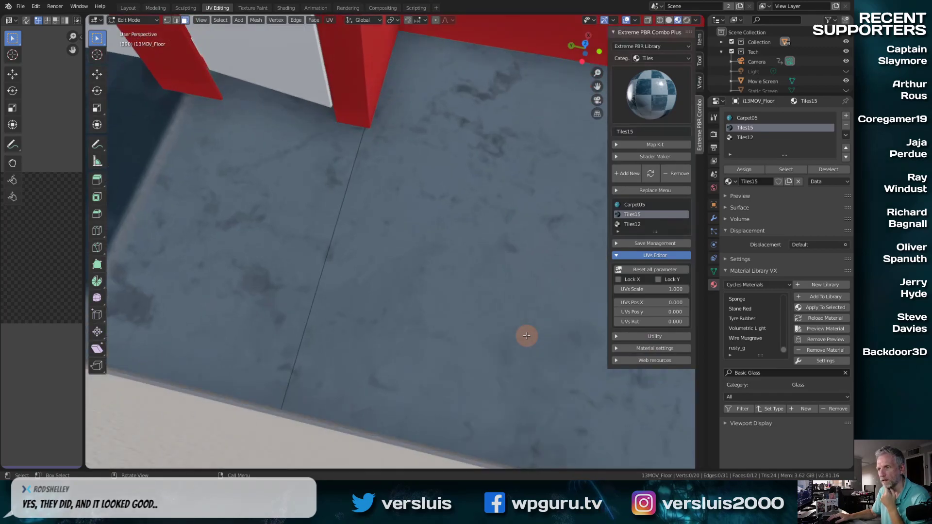
middle_click_drag(527, 333, 439, 278)
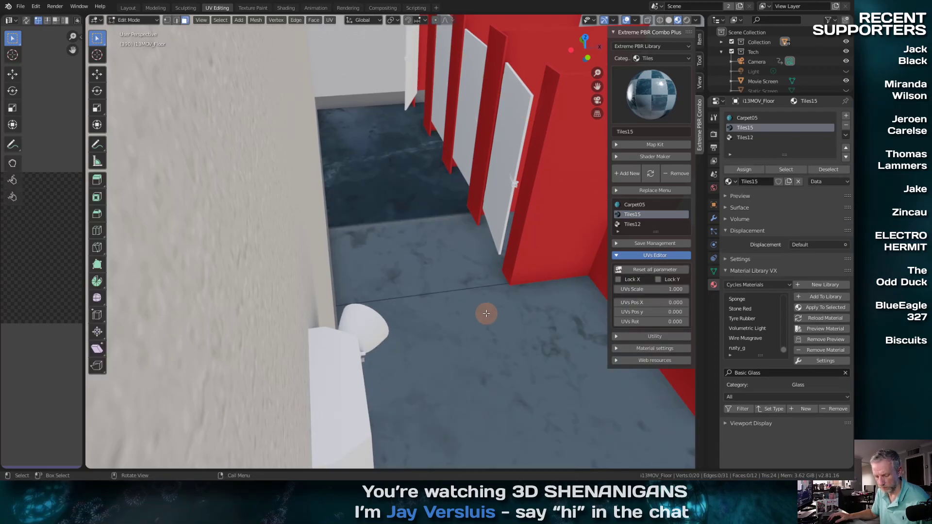
key("a")
key("alt+a")
key("a")
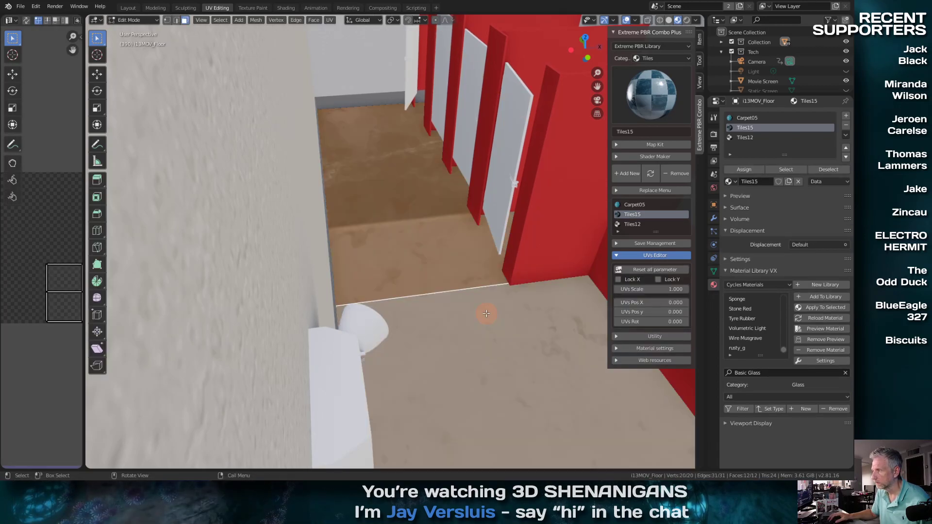
left_click(671, 290)
type("1.0")
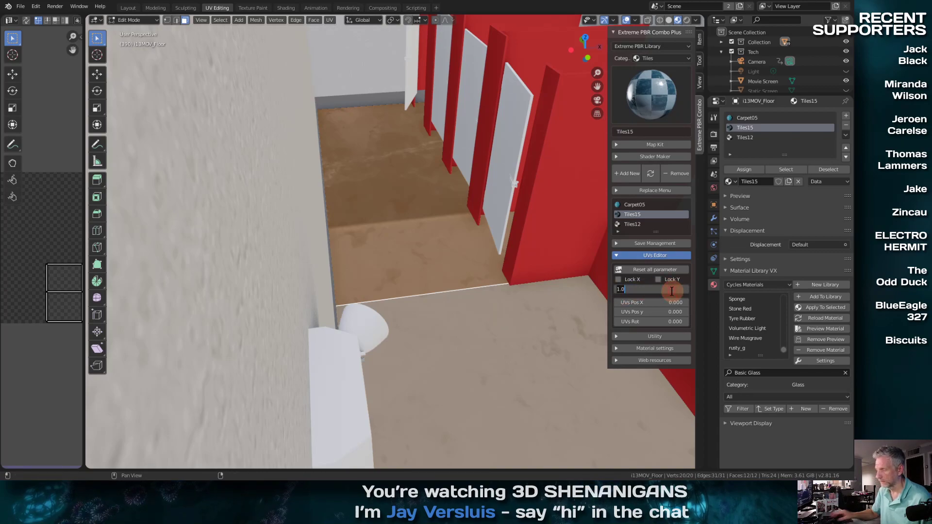
type(".0")
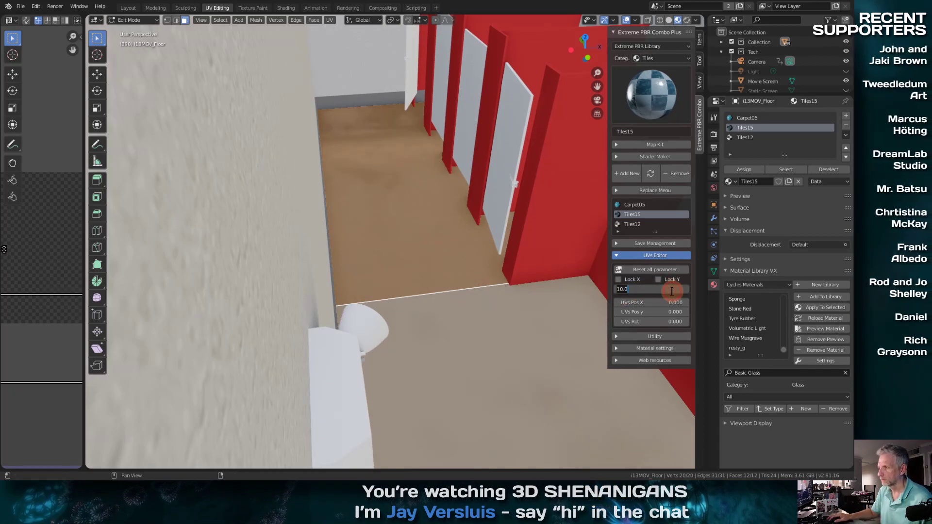
type("5")
key("Return")
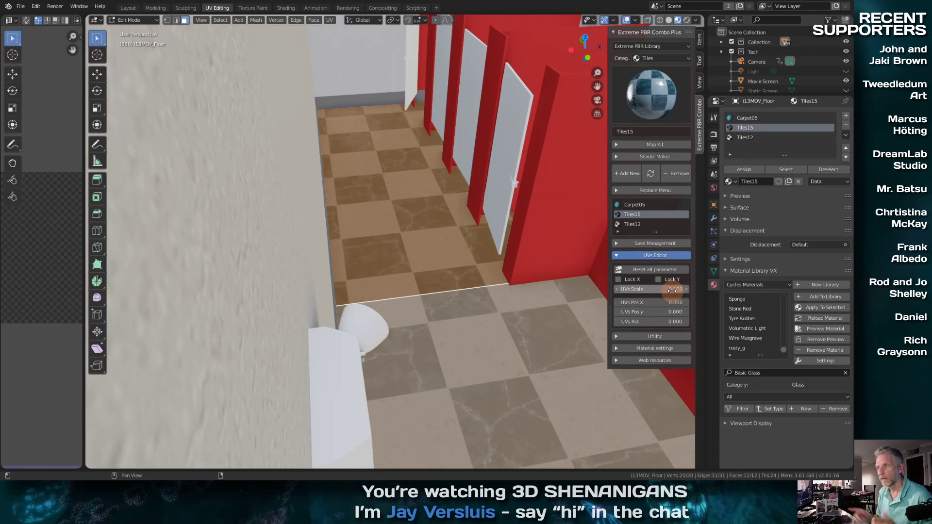
Step: Set the floor tiles' UV scale to 0.05 and return to Object Mode
left_click(671, 291)
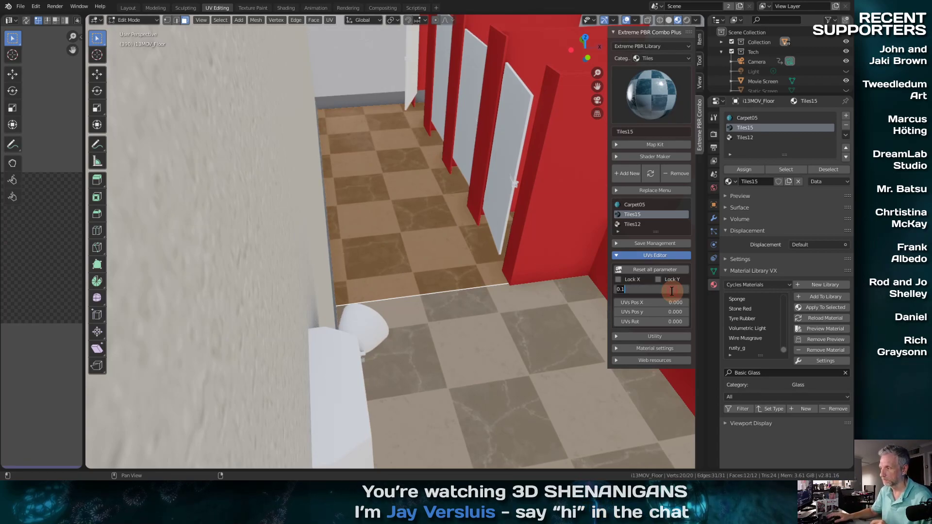
type("0.05")
key("Return")
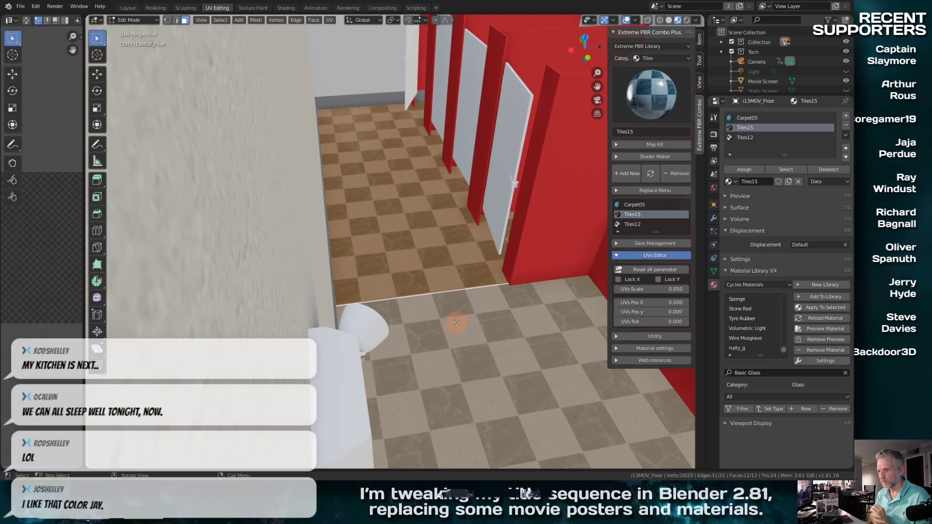
key("Tab")
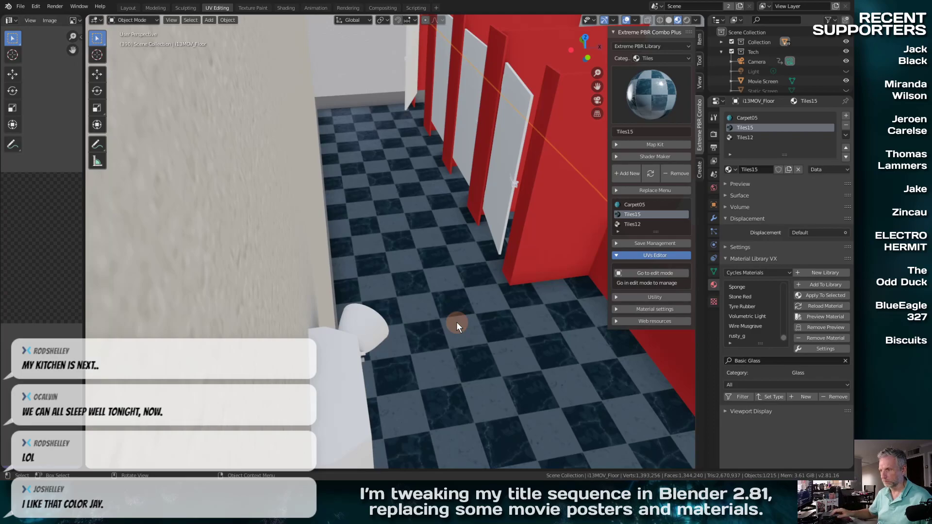
Step: Examine the tiled bathroom floor between the stalls and select the red stalls to check their materials
middle_click_drag(458, 320, 443, 382)
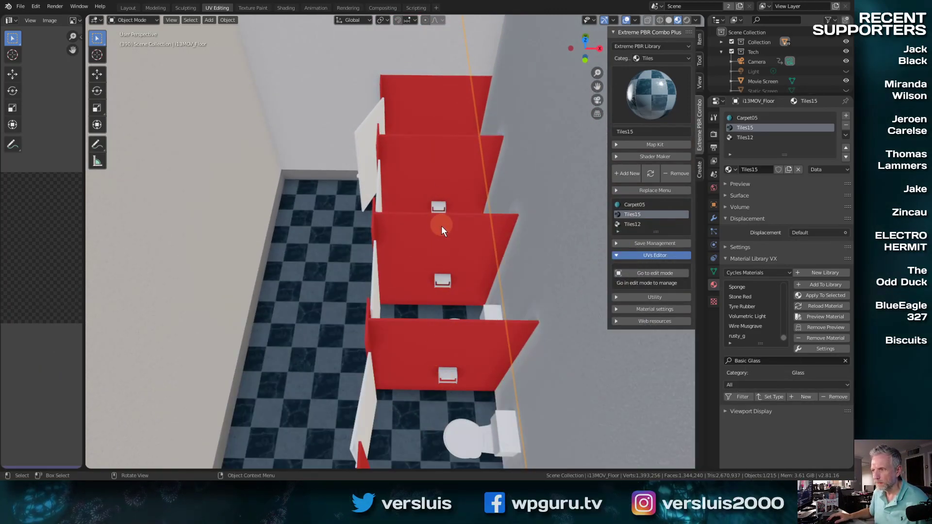
middle_click_drag(443, 343, 453, 310)
left_click(498, 273)
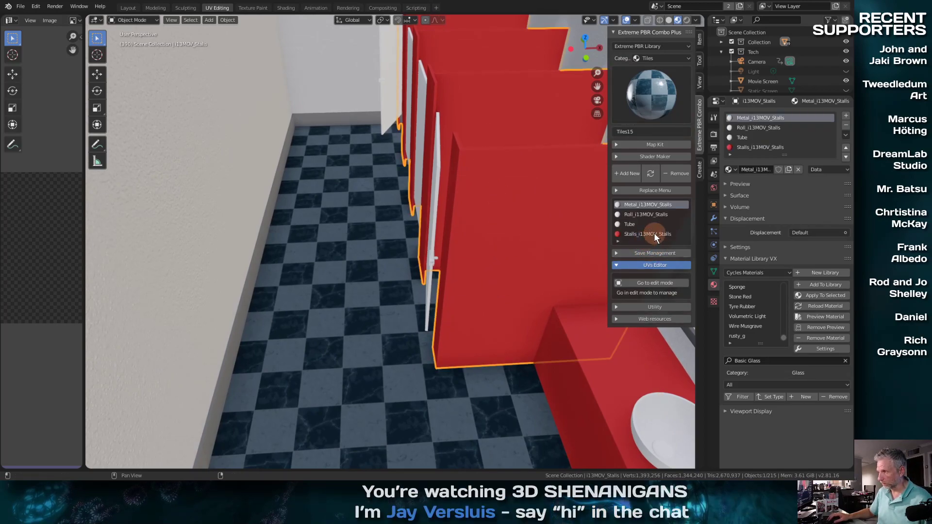
middle_click_drag(441, 286, 491, 250)
scroll(488, 252, "down", 6)
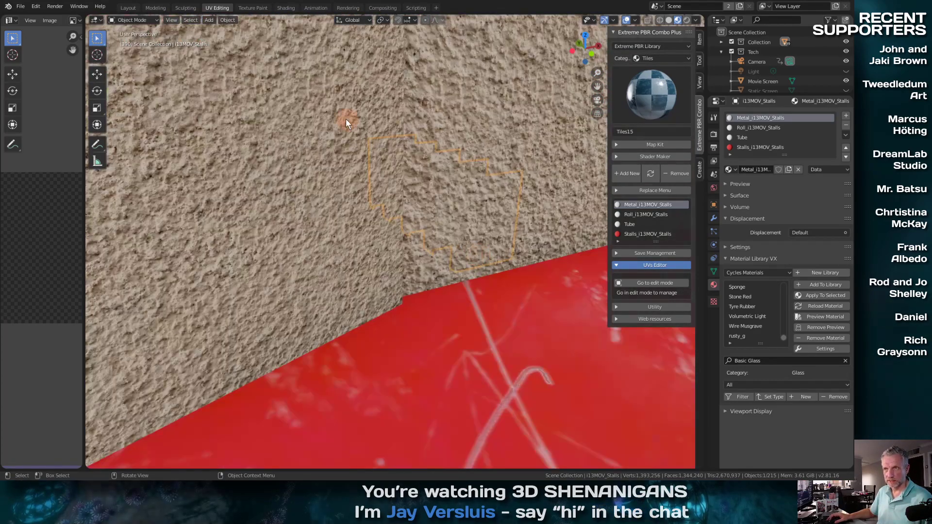
Step: Switch to the Layout workspace, play the camera move into the lobby, and scrub the timeline to frame 626
left_click(128, 8)
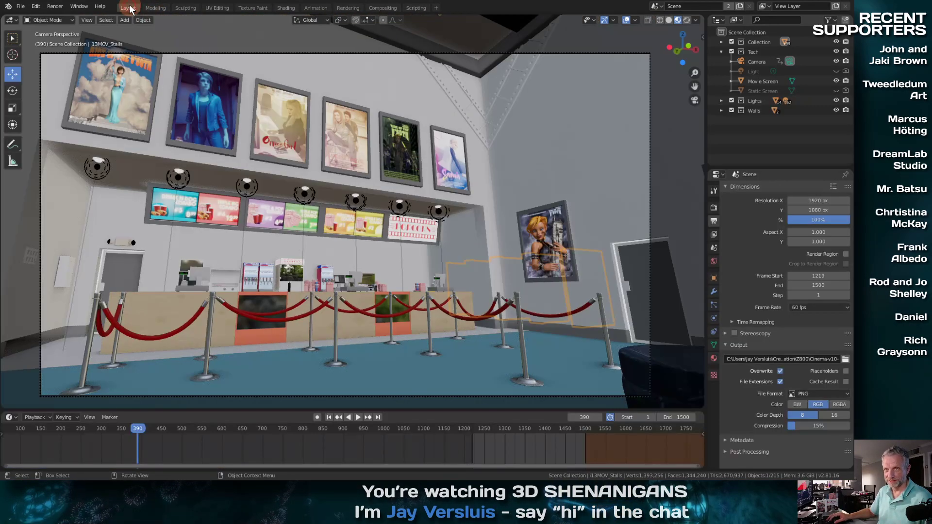
left_click_drag(142, 432, 75, 435)
key("space")
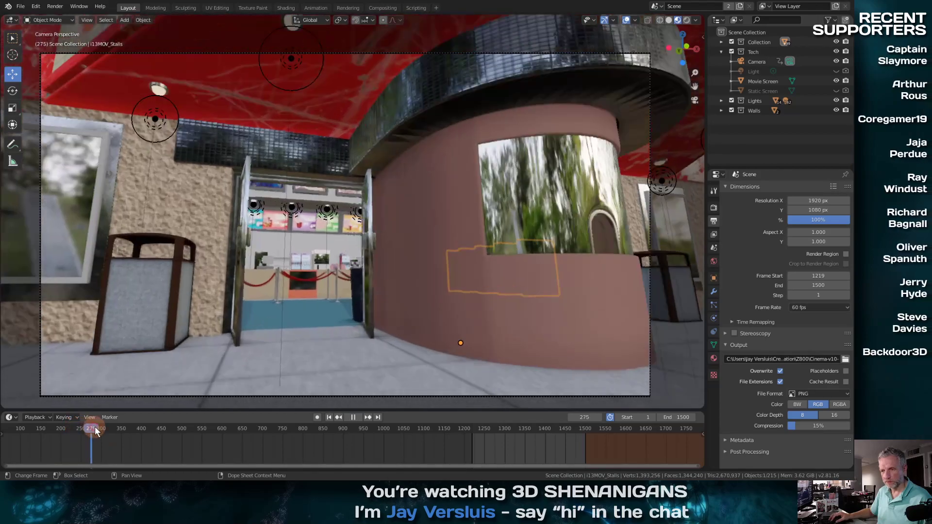
key("space")
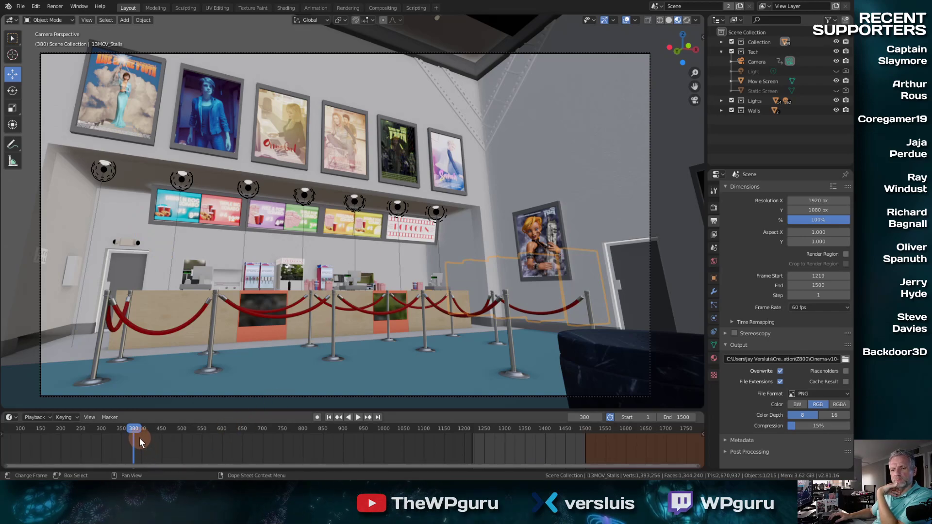
left_click_drag(138, 428, 234, 429)
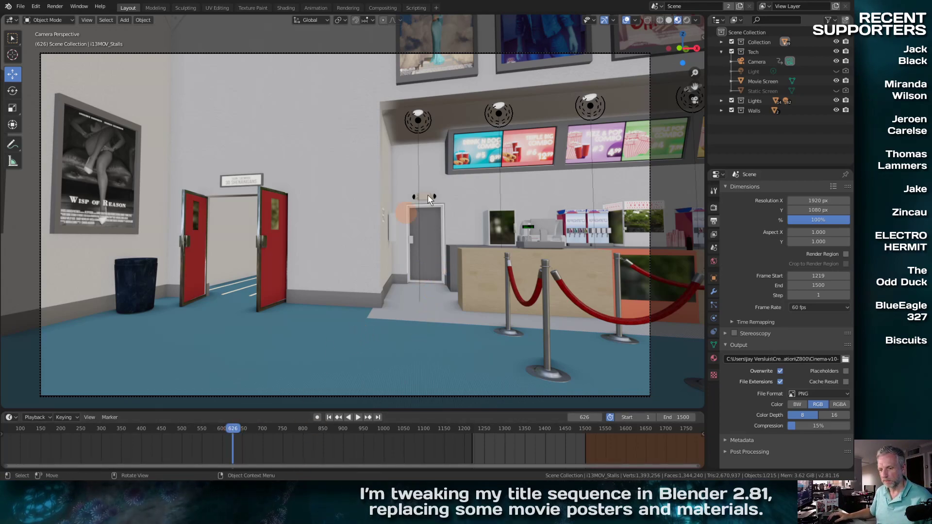
Step: Leave Blender's full-screen display, minimize its window, and switch to the Firefox browser
left_click(84, 7)
left_click(101, 39)
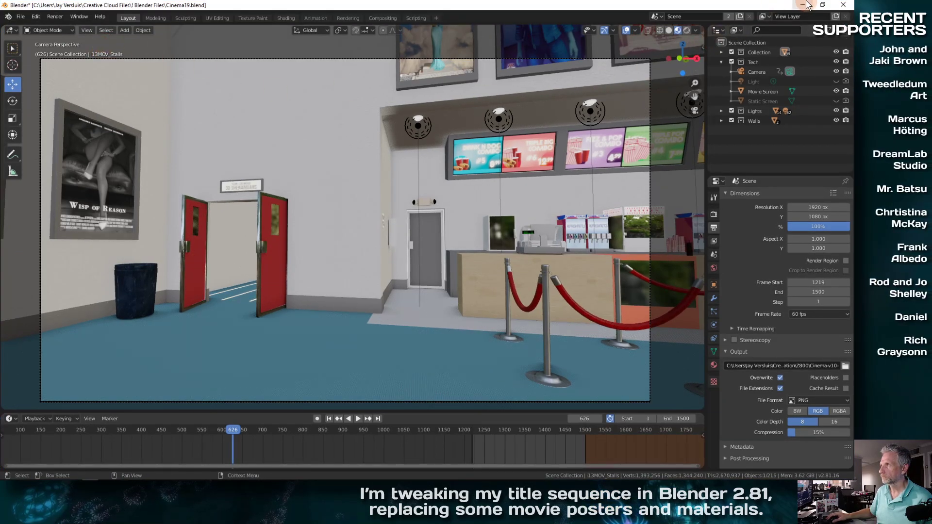
left_click(806, 4)
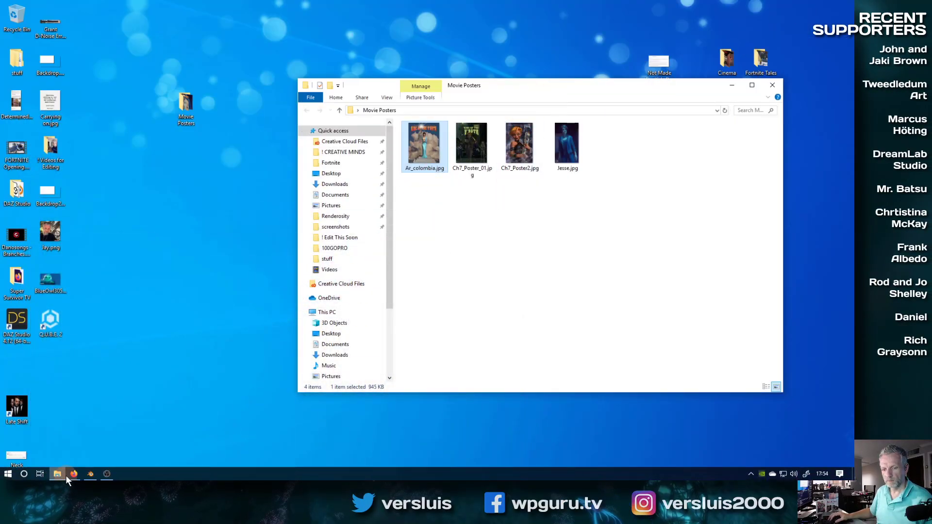
left_click(76, 475)
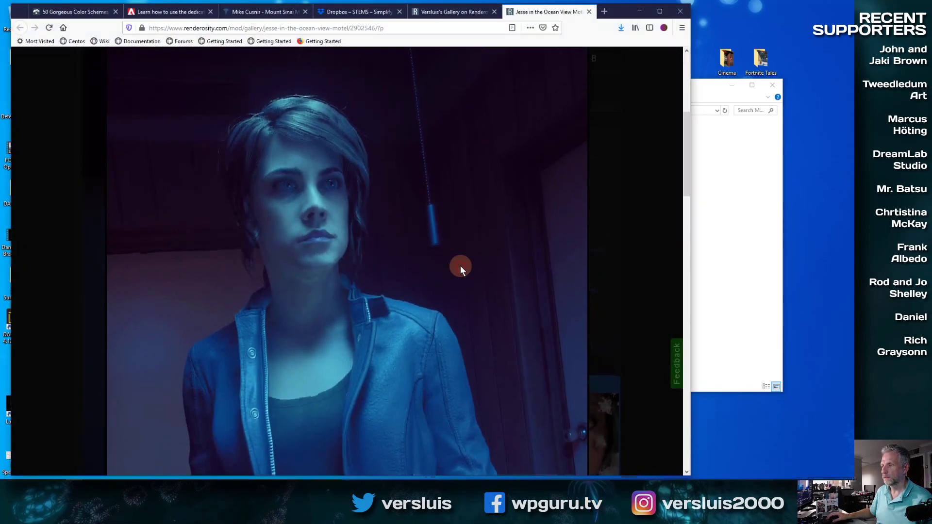
Step: Close the enlarged artwork image and open the Renderosity account's notifications page
left_click(461, 272)
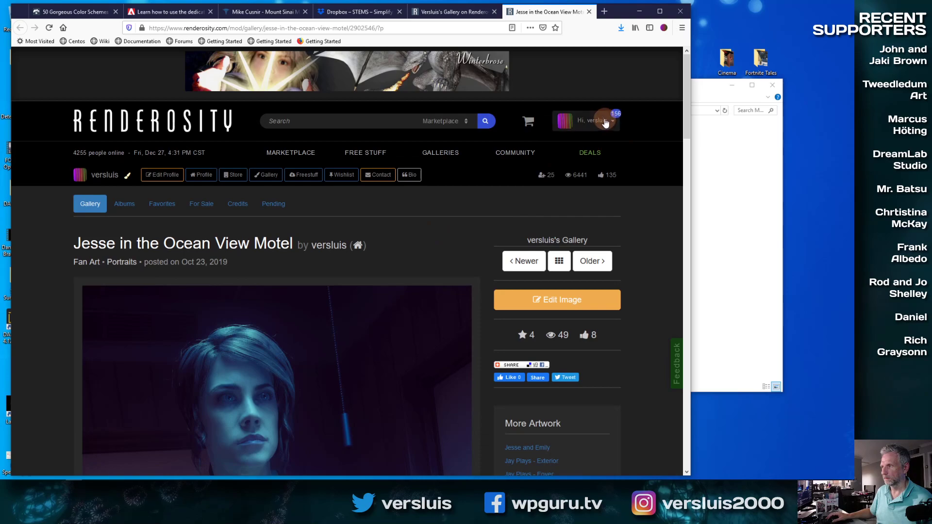
left_click(606, 122)
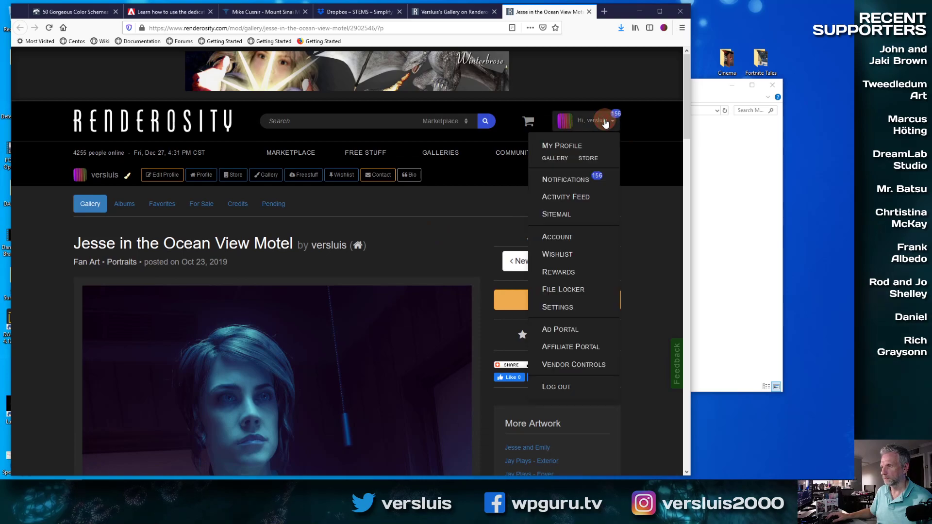
left_click(564, 180)
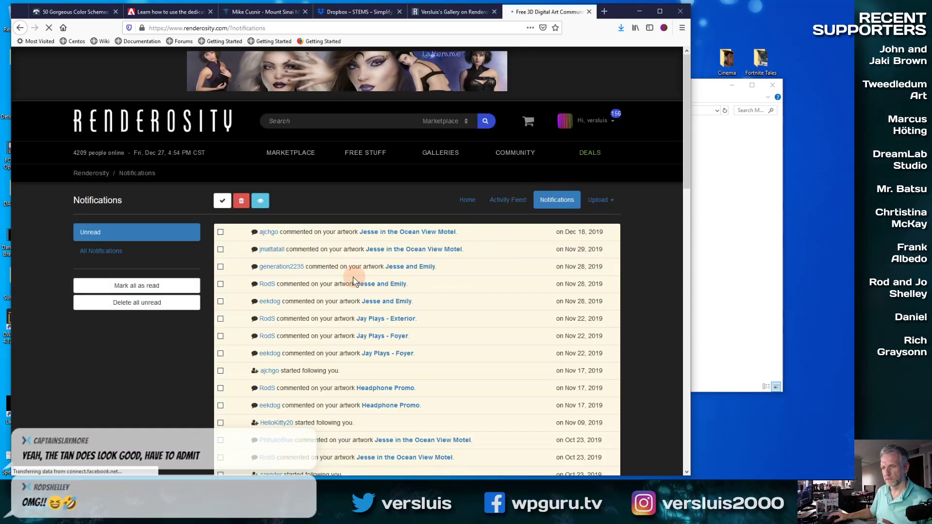
Step: Open the commenter's profile from the notifications and enlarge the gallery image "And Now For Something Completely Different"
left_click(272, 286)
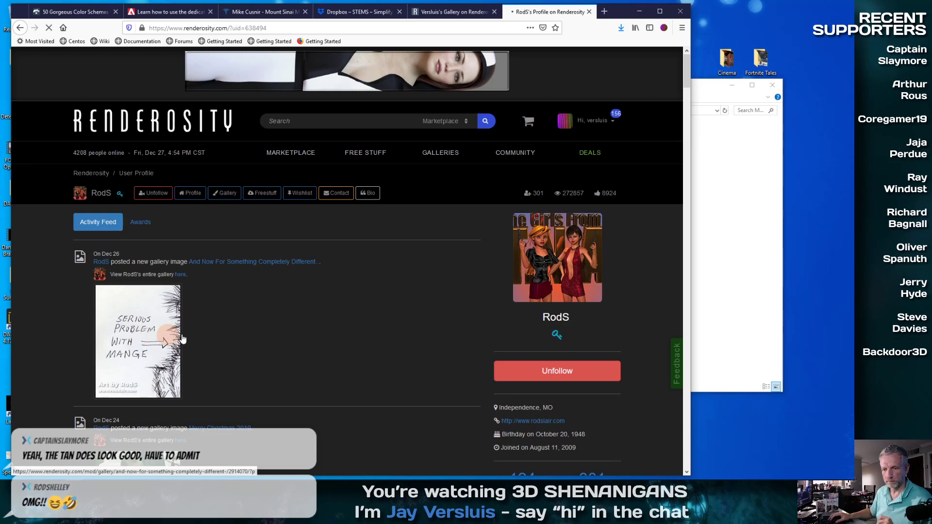
left_click(163, 340)
scroll(378, 299, "down", 5)
scroll(387, 297, "down", 3)
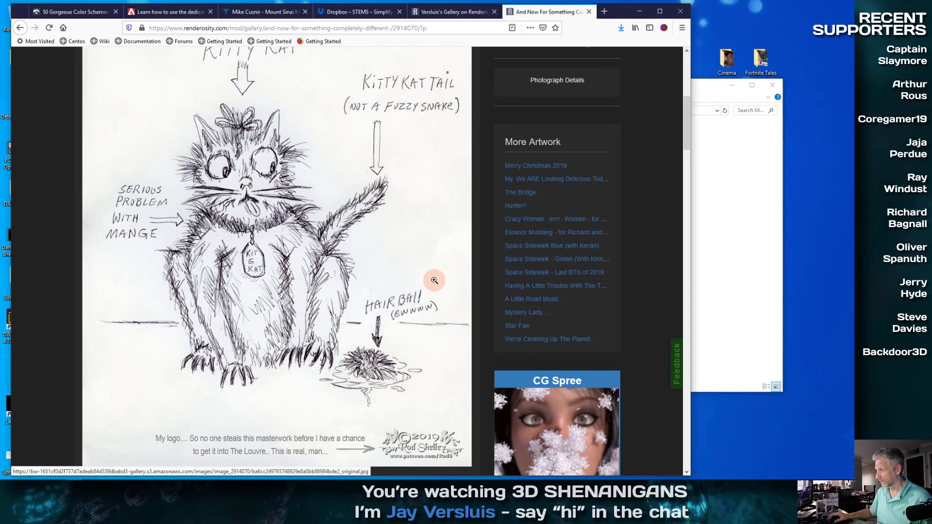
left_click(341, 240)
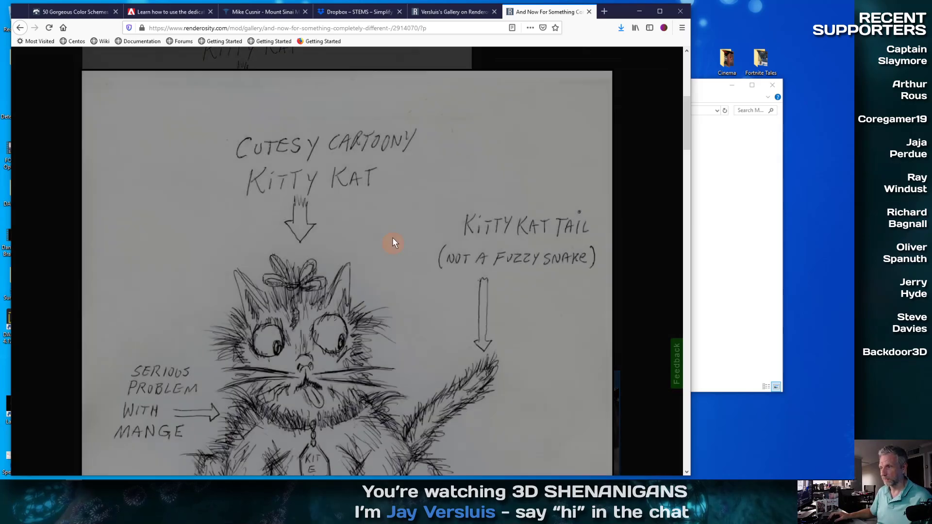
Step: Save the enlarged cat drawing as Kitty in the Movie Posters folder on the desktop
right_click(289, 175)
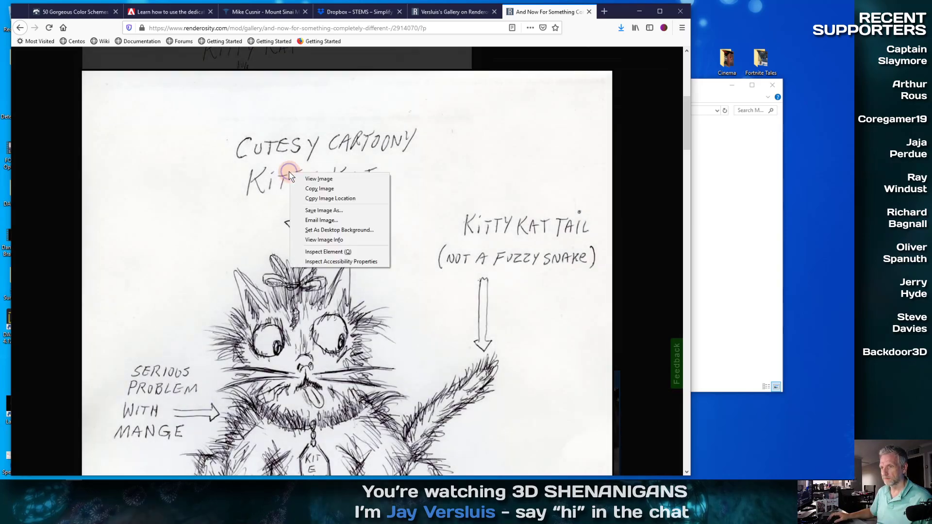
left_click(360, 211)
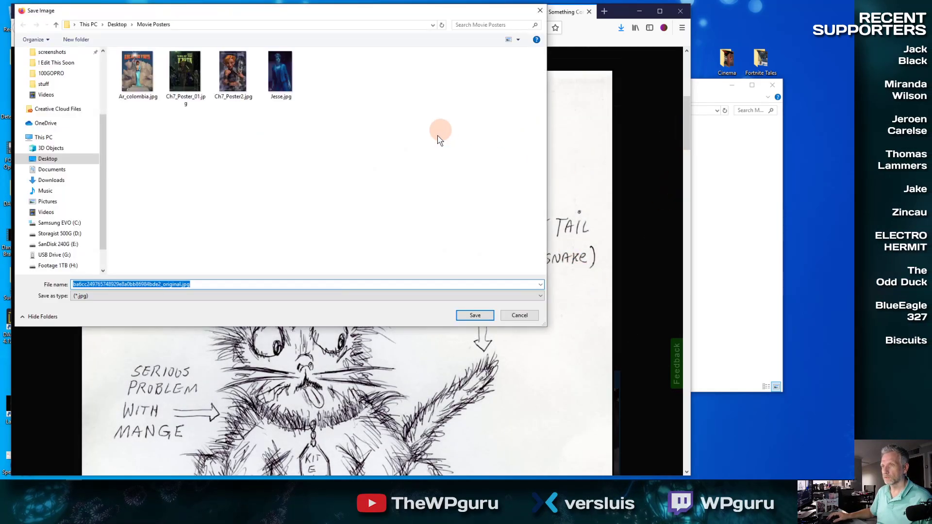
type("K")
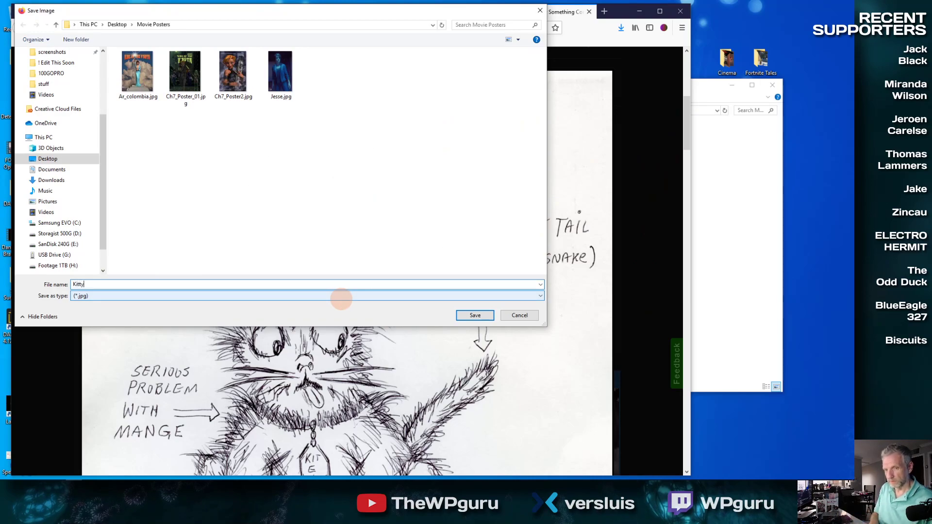
type("itty")
key("Return")
Step: Examine the enlarged cat drawing from its heading down to the signature, and close the enlarged view
scroll(510, 284, "down", 3)
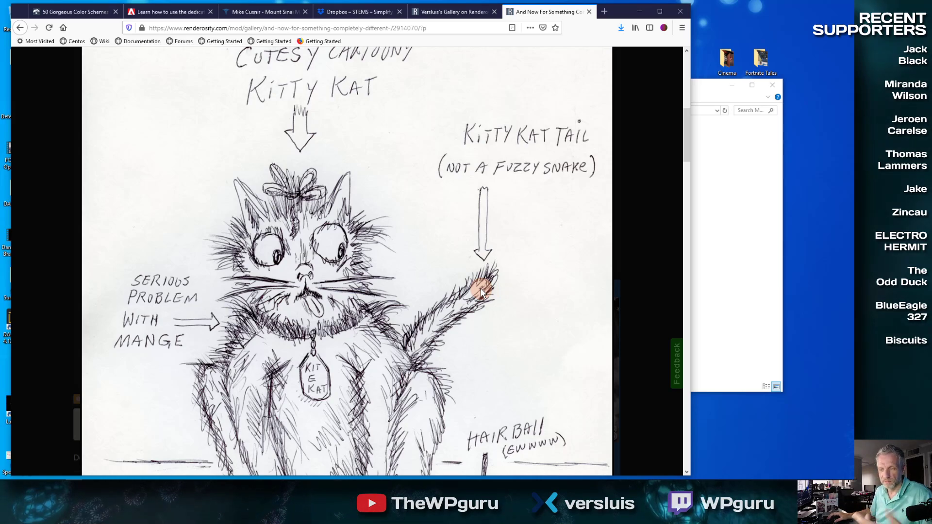
scroll(481, 292, "down", 3)
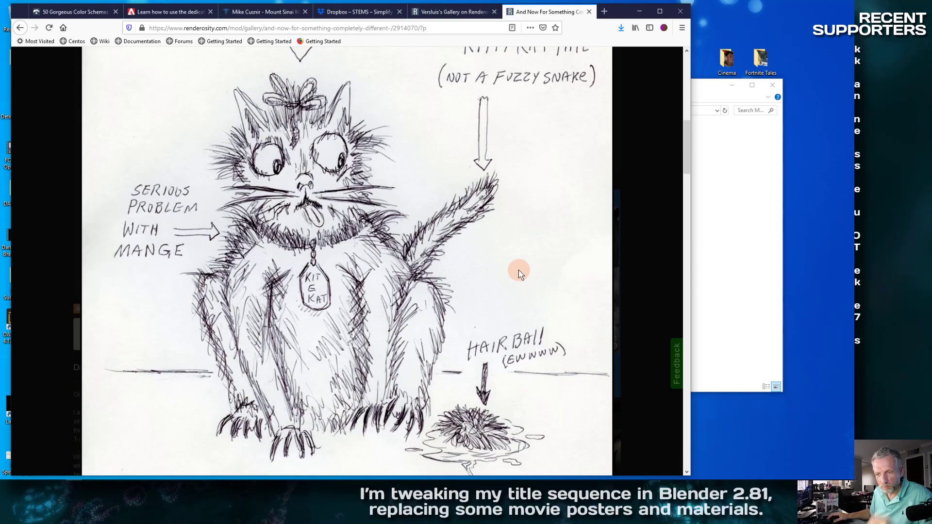
scroll(518, 273, "down", 5)
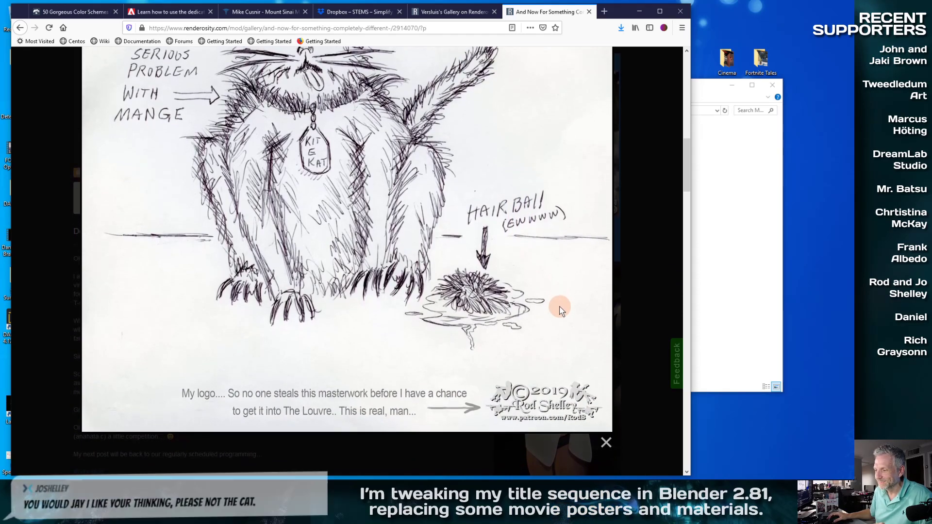
scroll(561, 311, "up", 10)
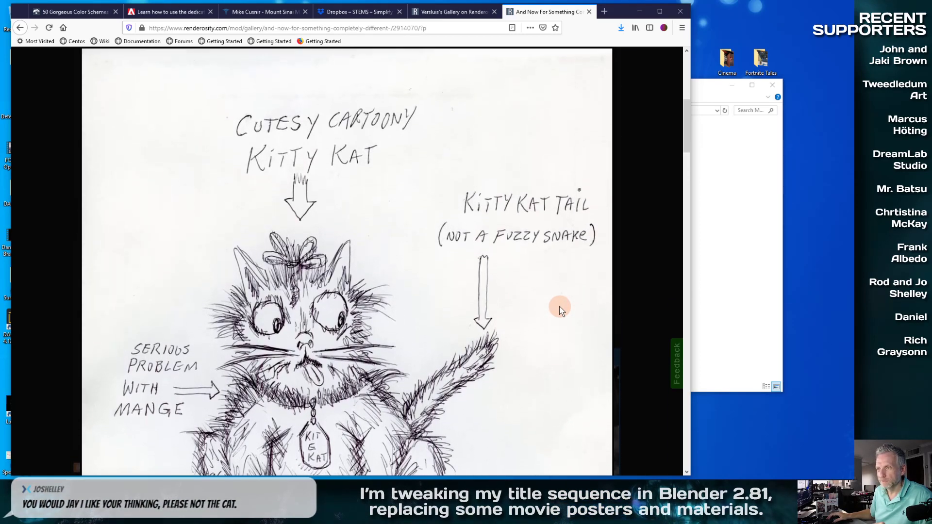
scroll(561, 311, "down", 1)
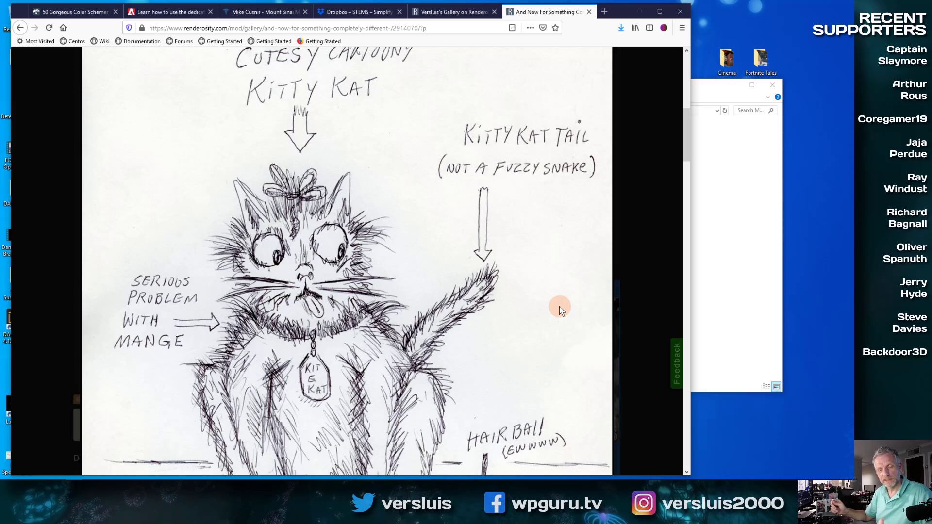
scroll(561, 310, "down", 5)
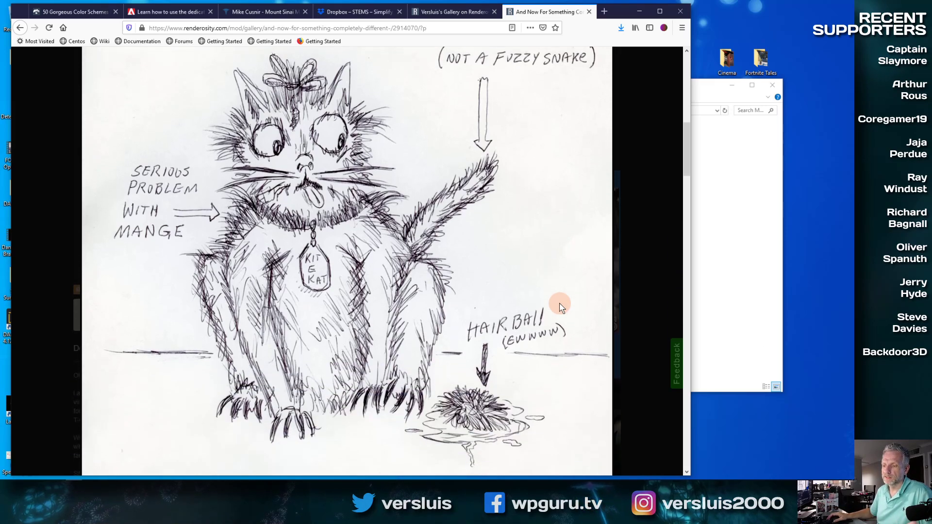
scroll(563, 306, "up", 5)
left_click(626, 275)
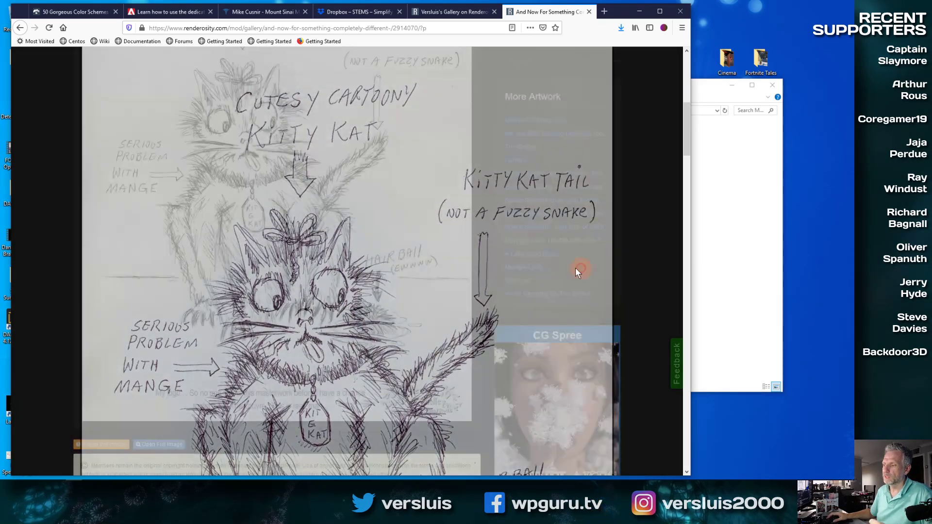
Step: Read the artwork's description and image comments, and return to the cat drawing
scroll(587, 267, "down", 10)
scroll(467, 281, "down", 3)
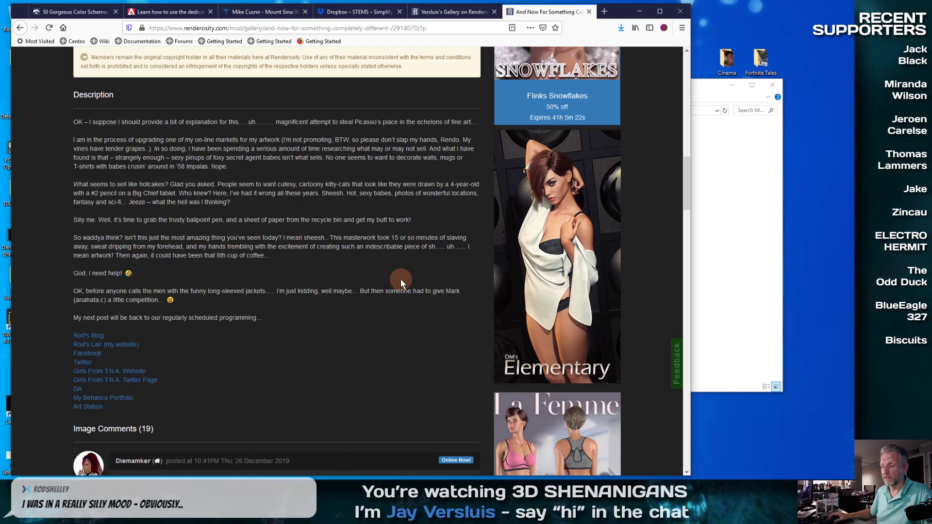
scroll(401, 279, "down", 6)
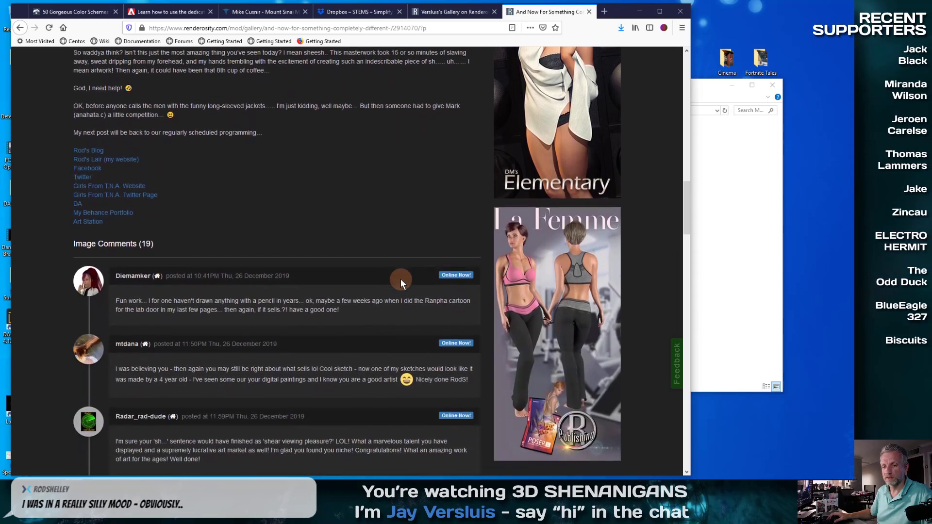
scroll(400, 279, "up", 7)
scroll(401, 278, "up", 14)
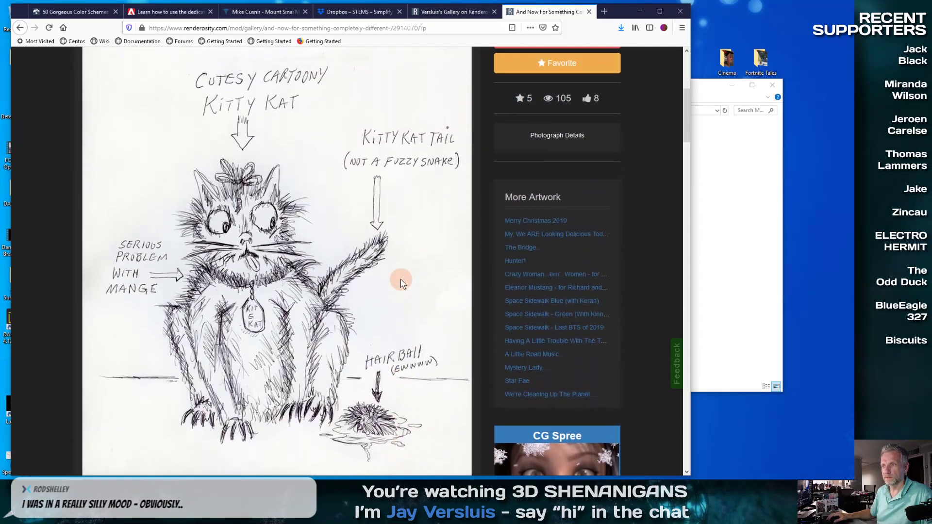
scroll(661, 294, "down", 2)
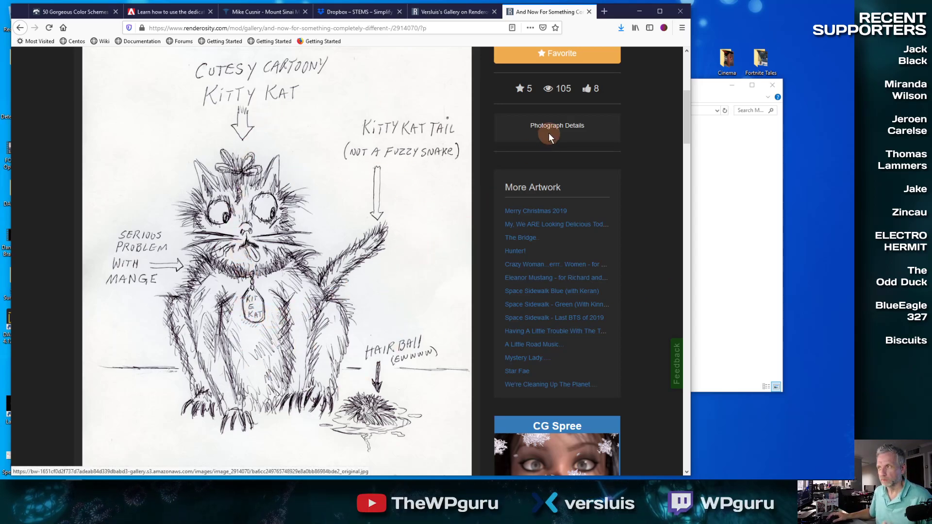
Step: Minimize the browser, switch to Blender, and scrub the timeline to frame 445
left_click(640, 11)
mouse_move(174, 470)
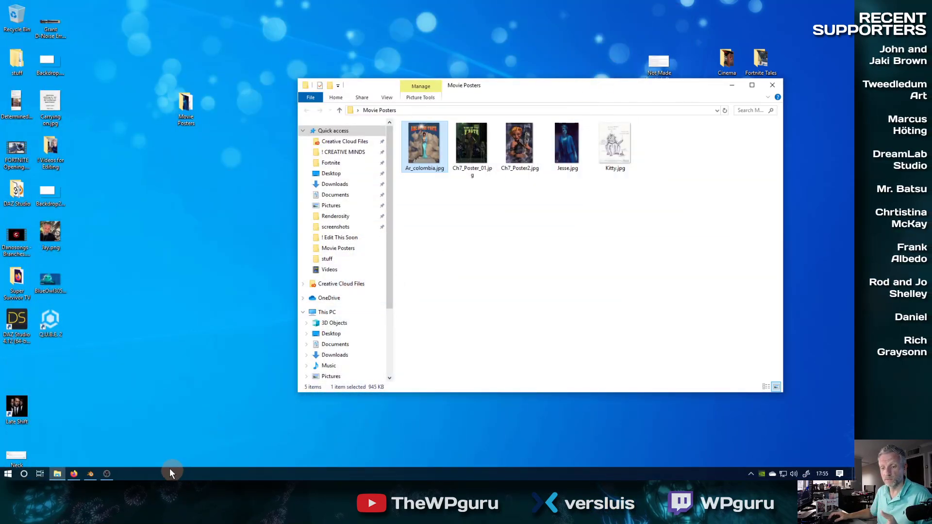
left_click(90, 473)
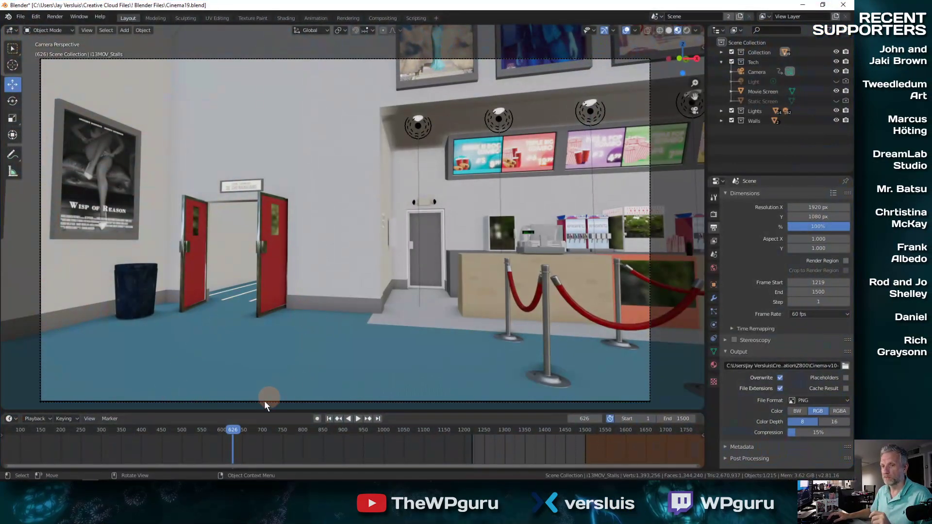
left_click_drag(229, 430, 159, 438)
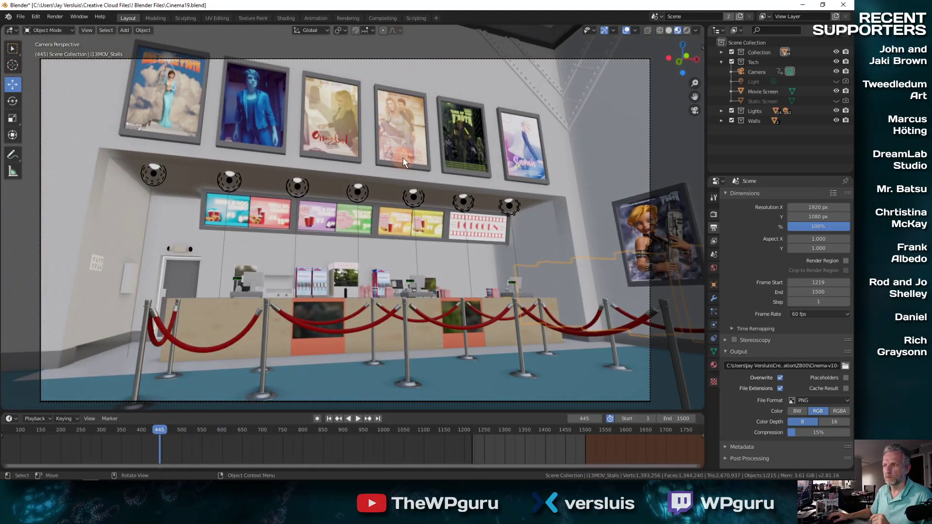
Step: Select the Laundromat Rendezvous poster above the concession stand and bring its image texture node fully into view in the Shading workspace
left_click(398, 126)
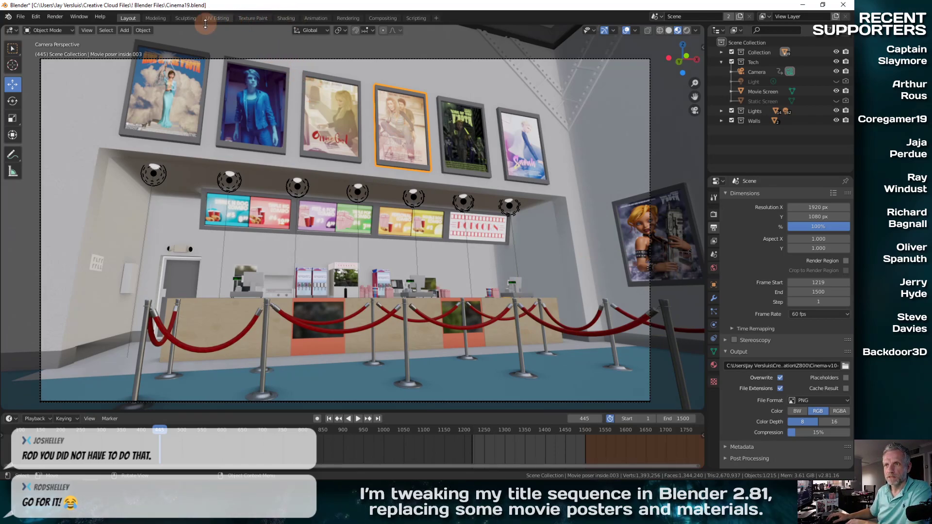
left_click(265, 18)
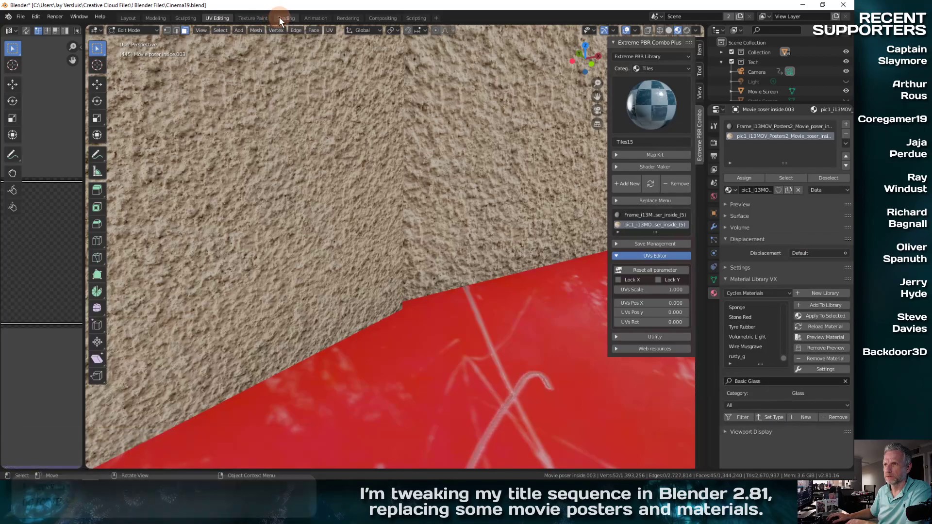
left_click(279, 17)
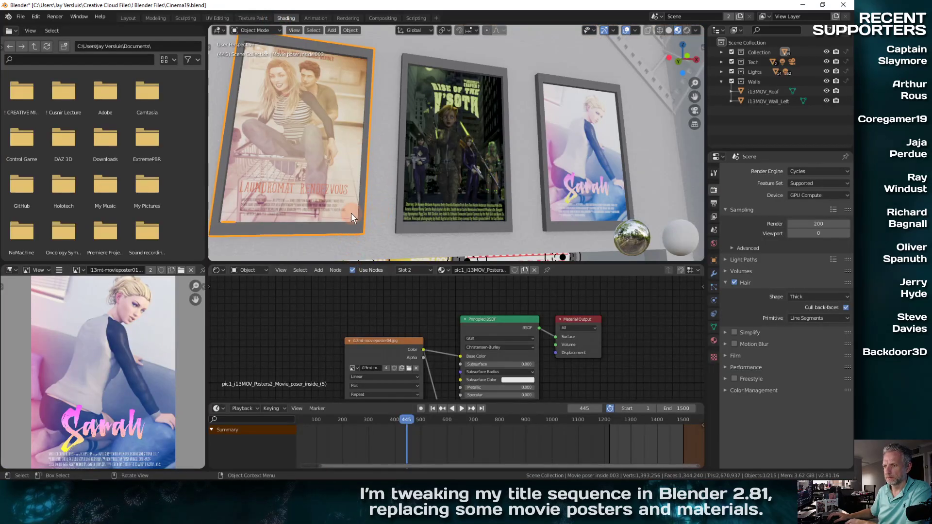
key("KP_Decimal")
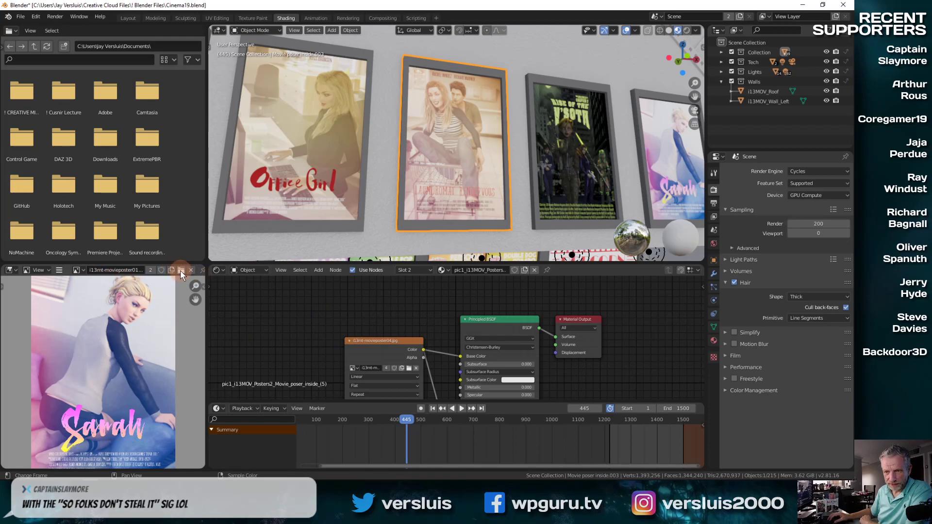
left_click(289, 323)
left_click_drag(375, 342, 352, 297)
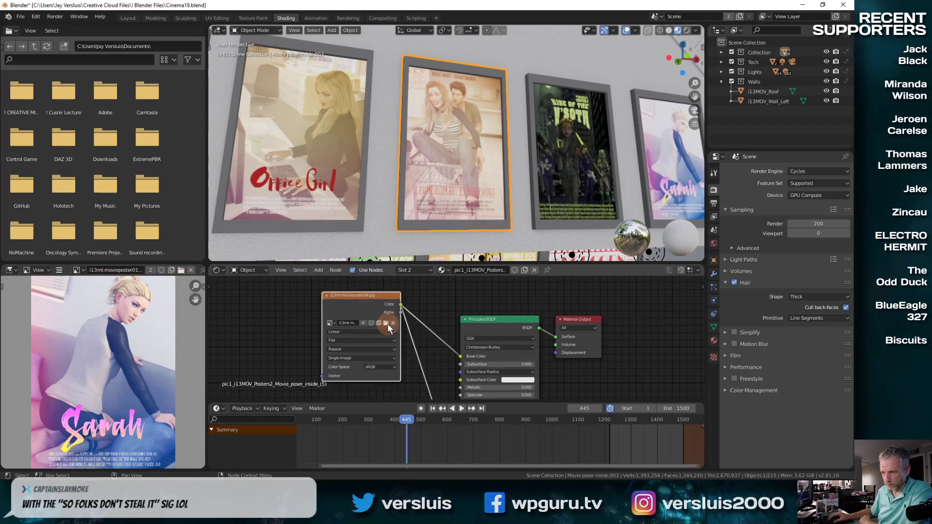
Step: Replace the poster's texture image with Kitty.jpg from the desktop's Movie Posters folder
left_click(387, 323)
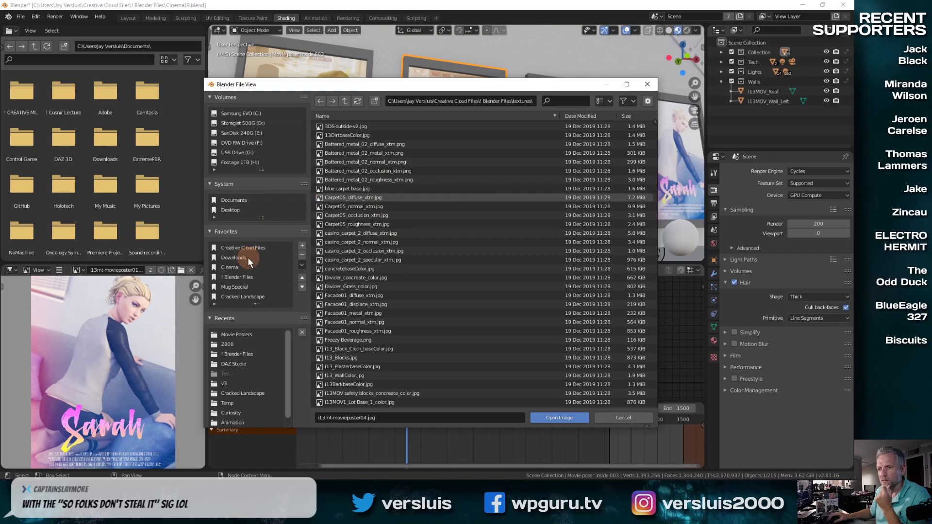
left_click(238, 211)
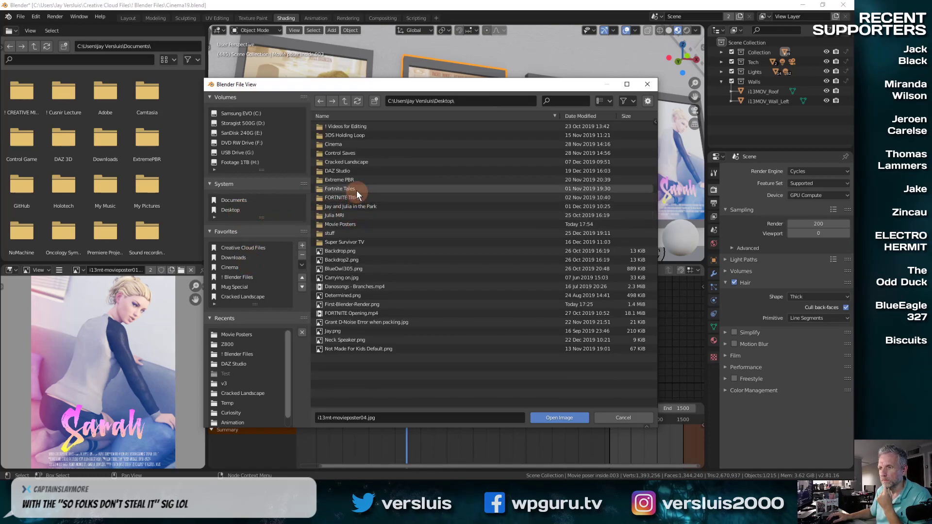
left_click(348, 223)
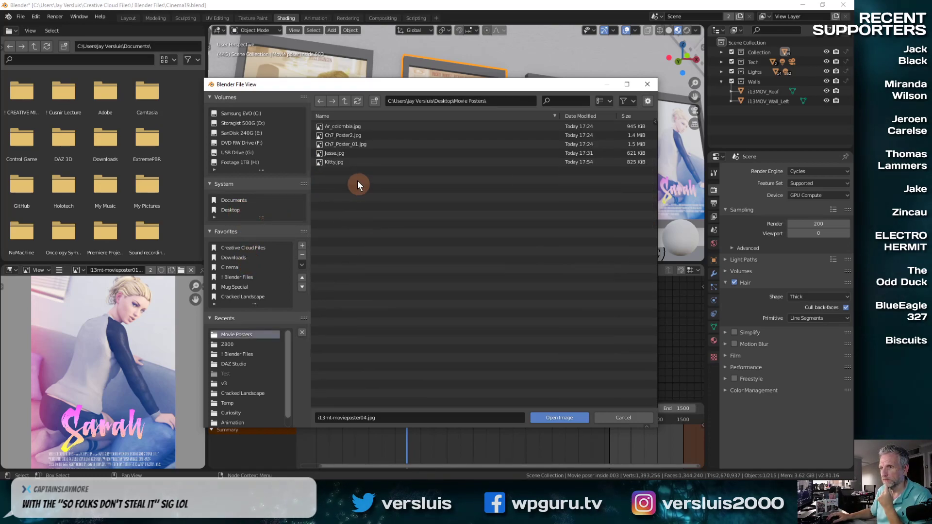
left_click(339, 161)
left_click(558, 417)
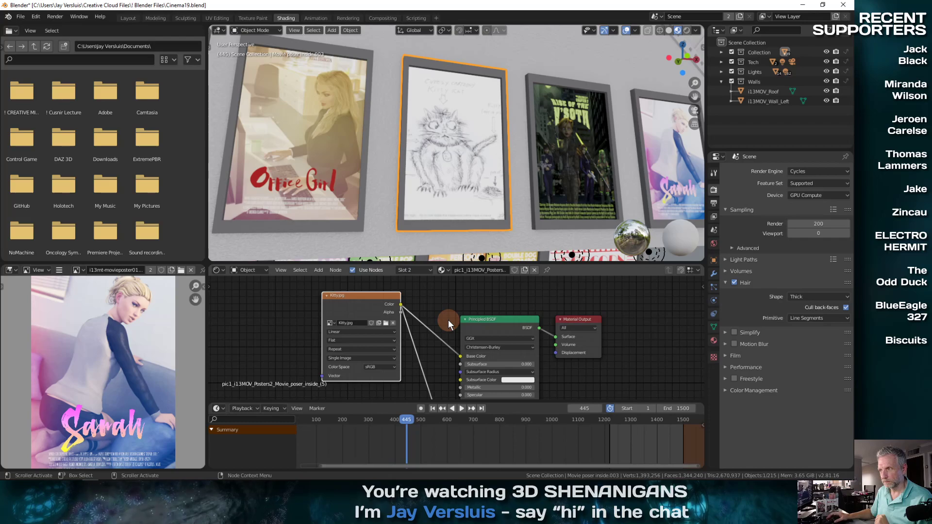
Step: In the UV Editing workspace, widen the UV editor and scale the cat poster's UVs by about 1.54 along X
left_click(217, 18)
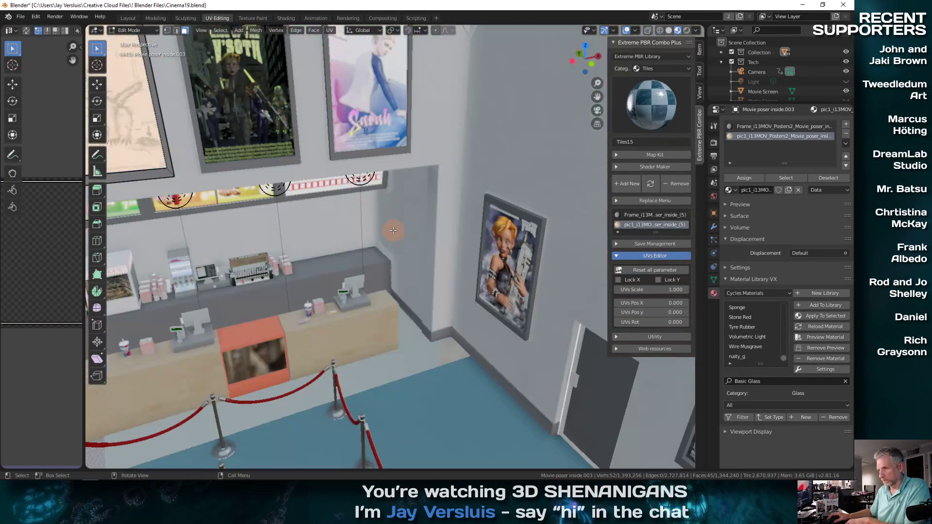
key("KP_Decimal")
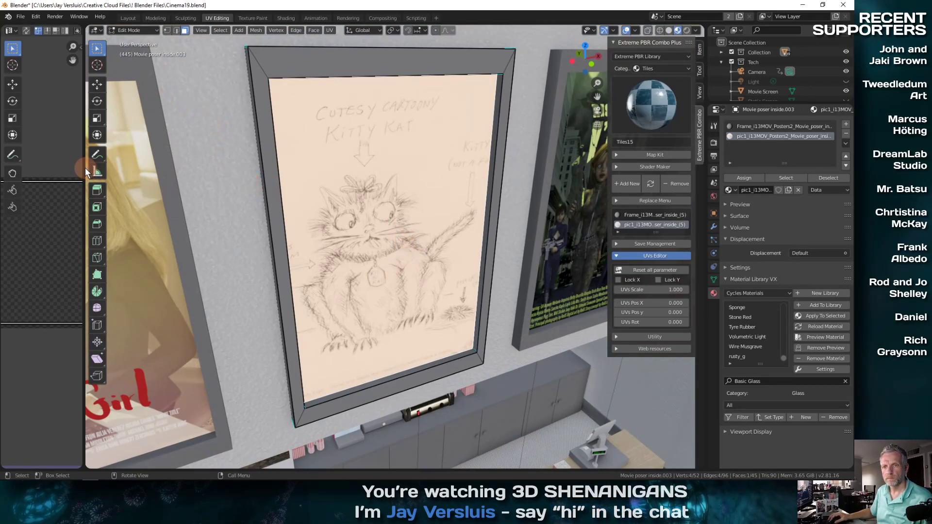
left_click_drag(84, 168, 247, 171)
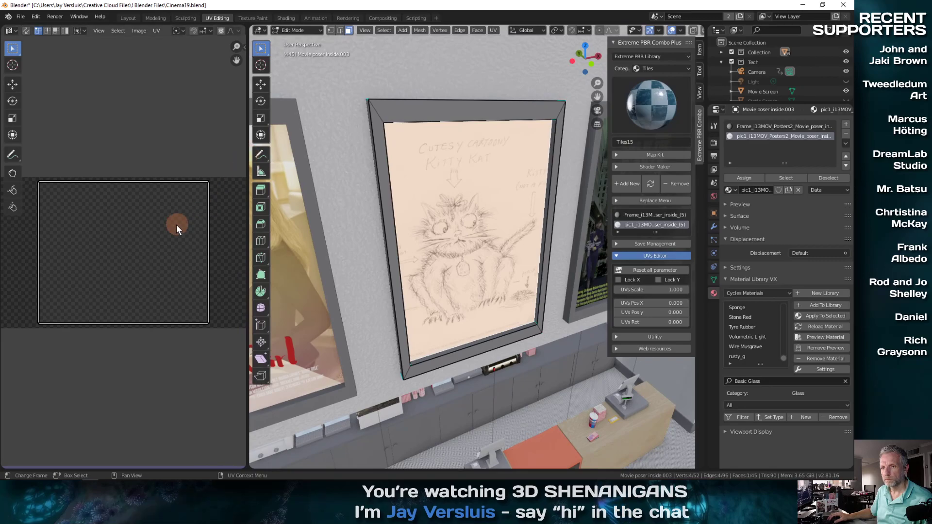
key("a")
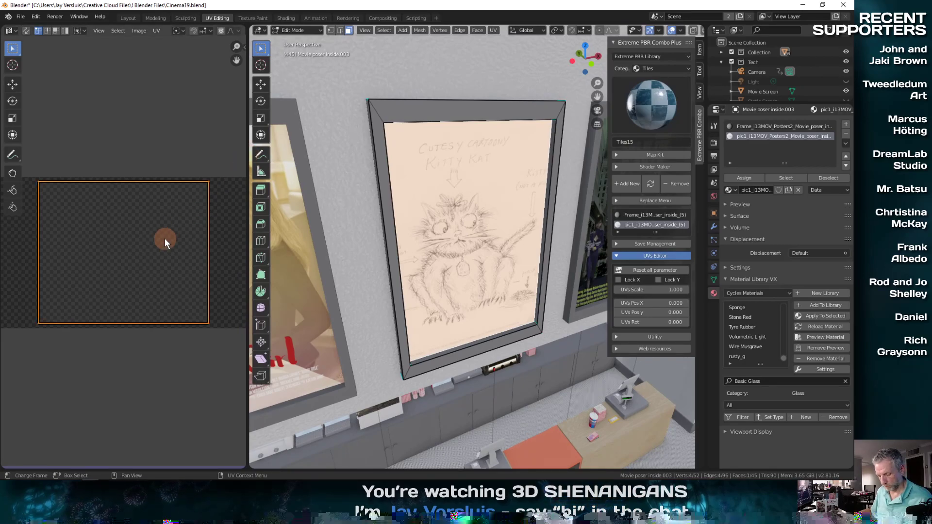
key("s")
key("x")
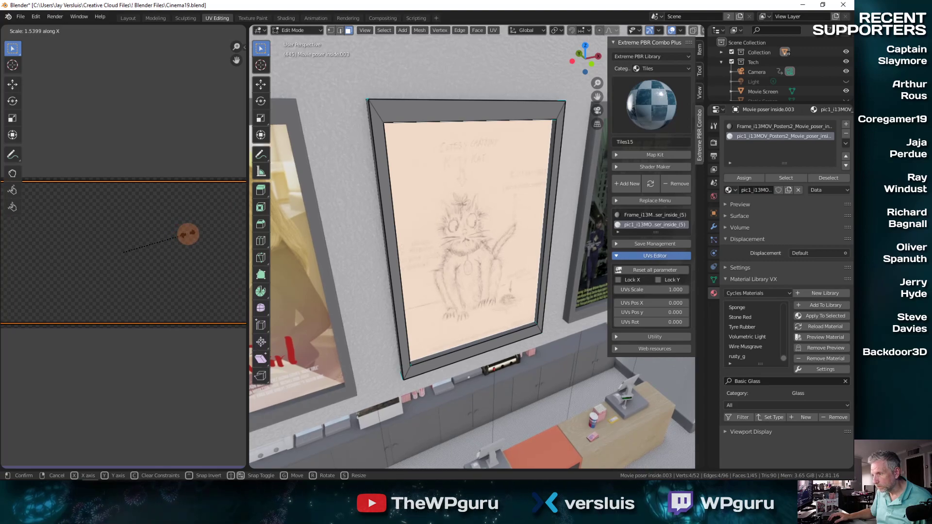
left_click(188, 237)
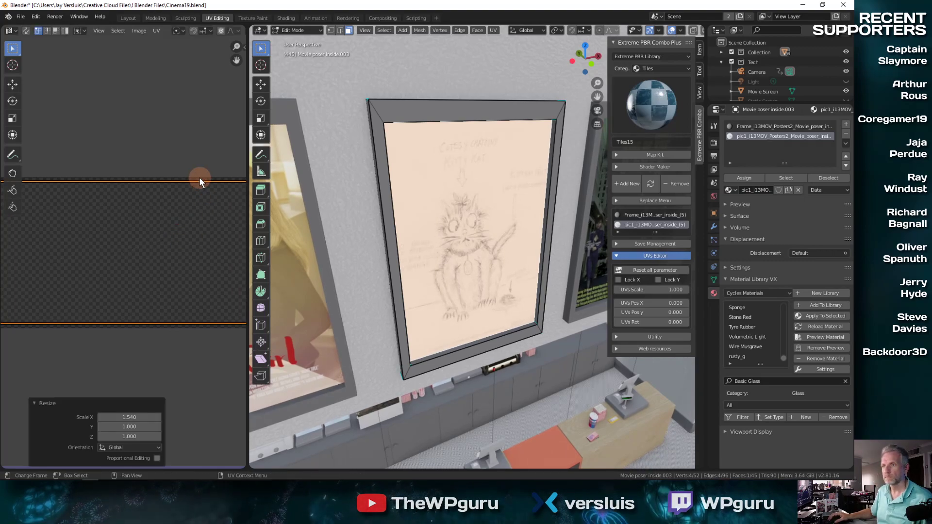
Step: Leave Edit Mode on the cat poster, view it at a slight angle, and return to the Layout workspace
key("Tab")
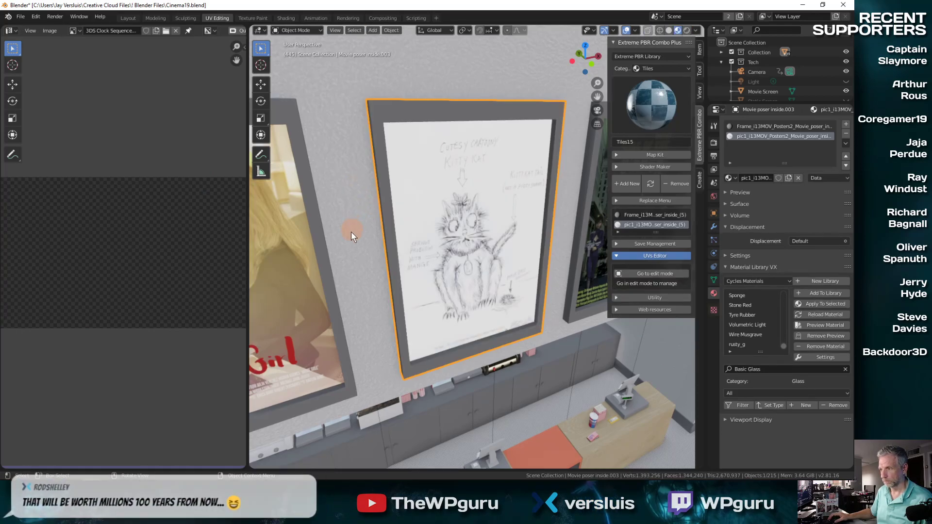
middle_click_drag(351, 240, 344, 238)
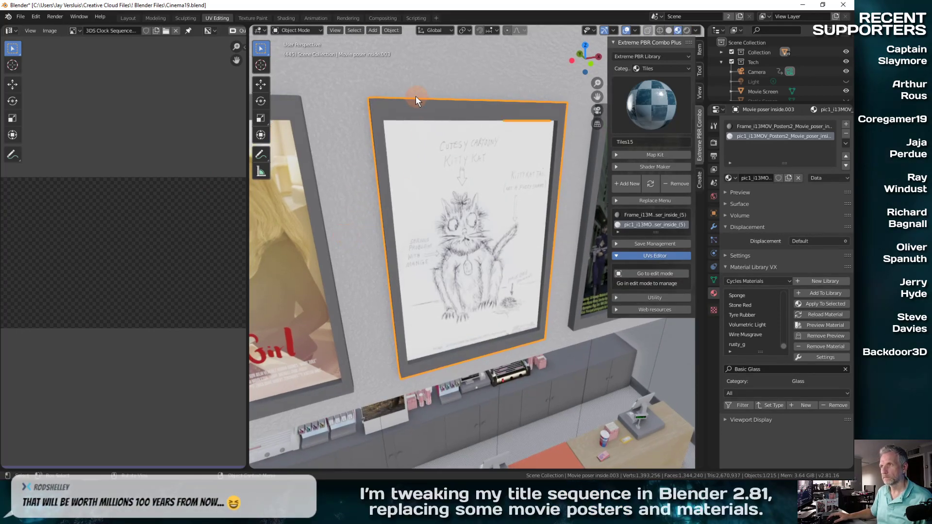
left_click(128, 18)
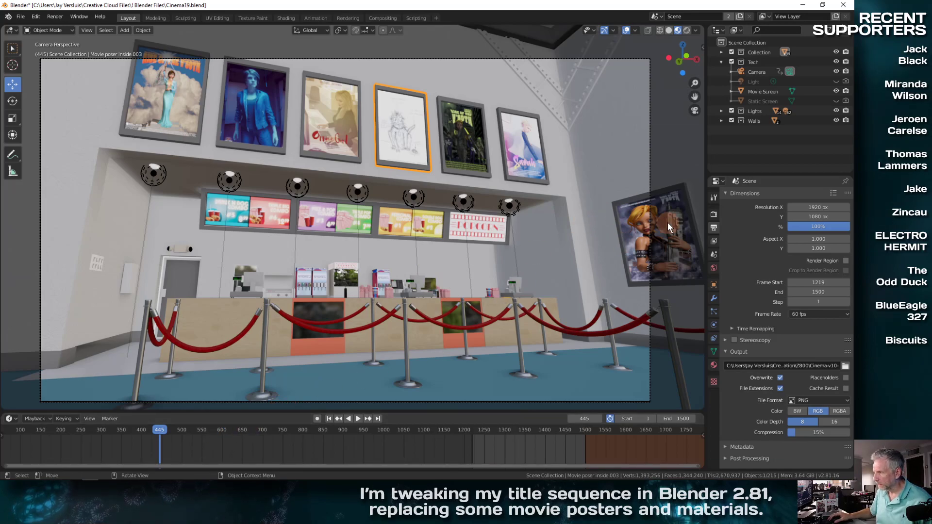
Step: Scrub the timeline from the concession stand into the auditorium and play the animation to review the camera path
left_click_drag(160, 427, 211, 420)
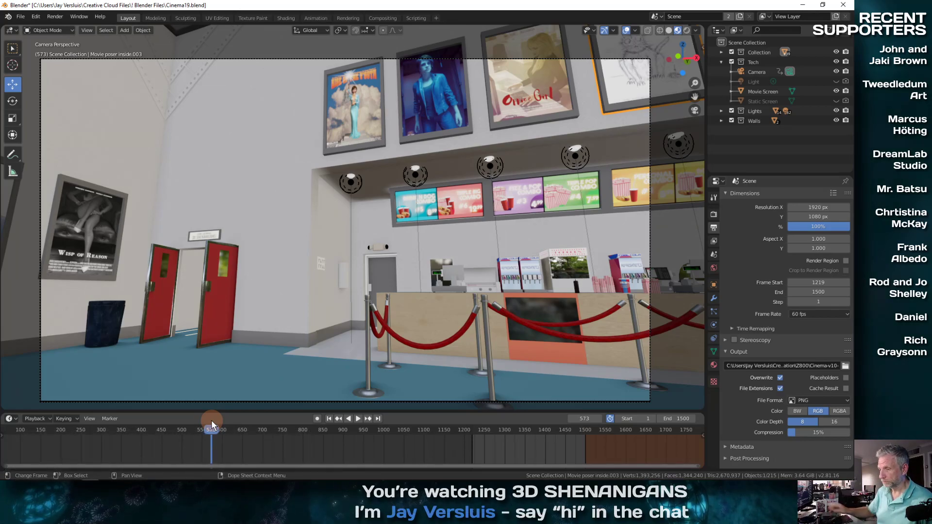
left_click_drag(214, 433, 409, 429)
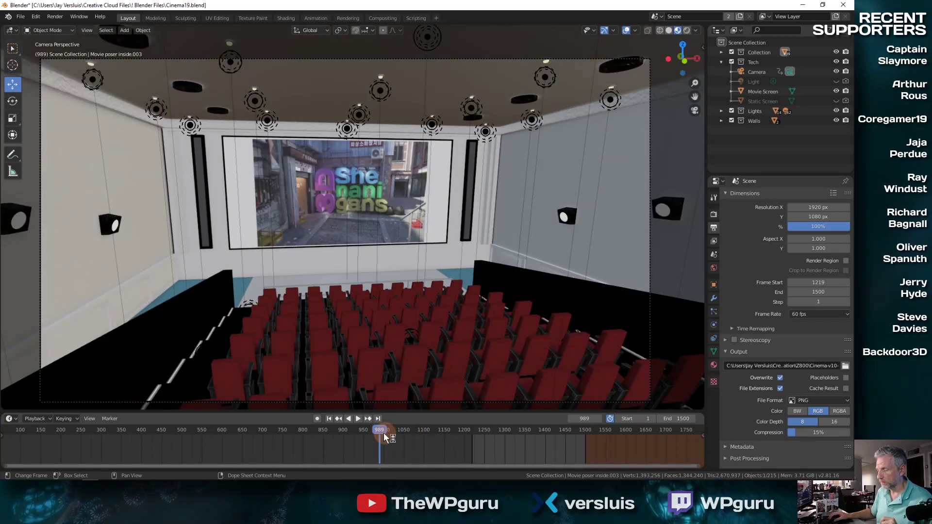
key("space")
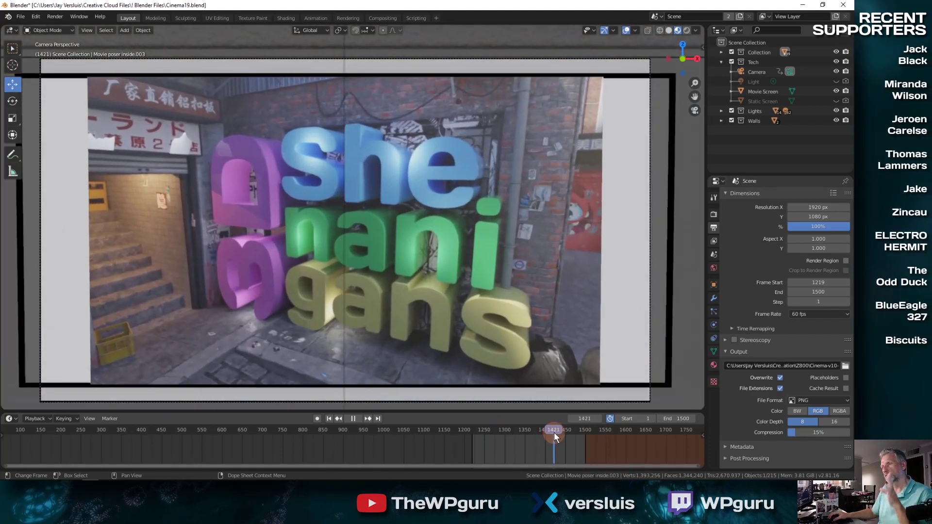
Step: Replay and scrub the camera's approach to the movie screen up to frame 1500 to examine the closing framing of the logo
left_click_drag(557, 432, 473, 434)
left_click(475, 433)
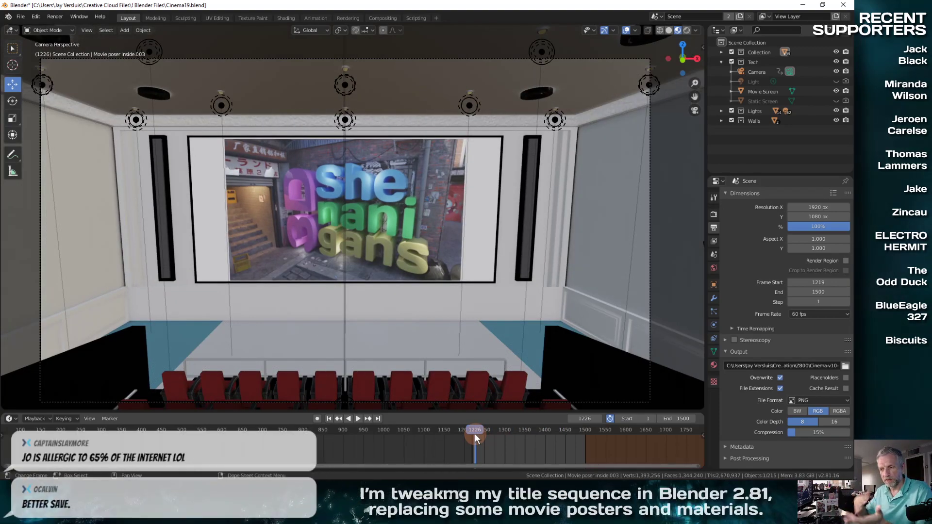
key("space")
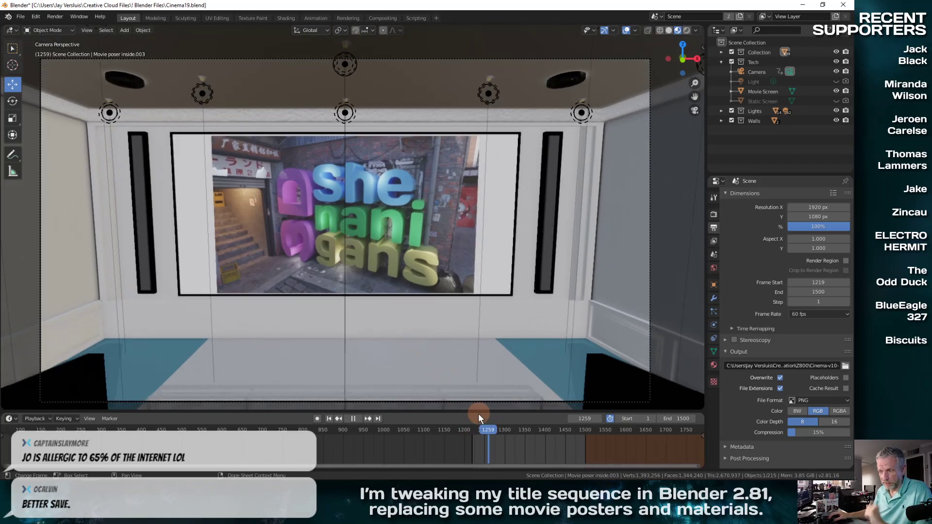
left_click_drag(487, 429, 464, 435)
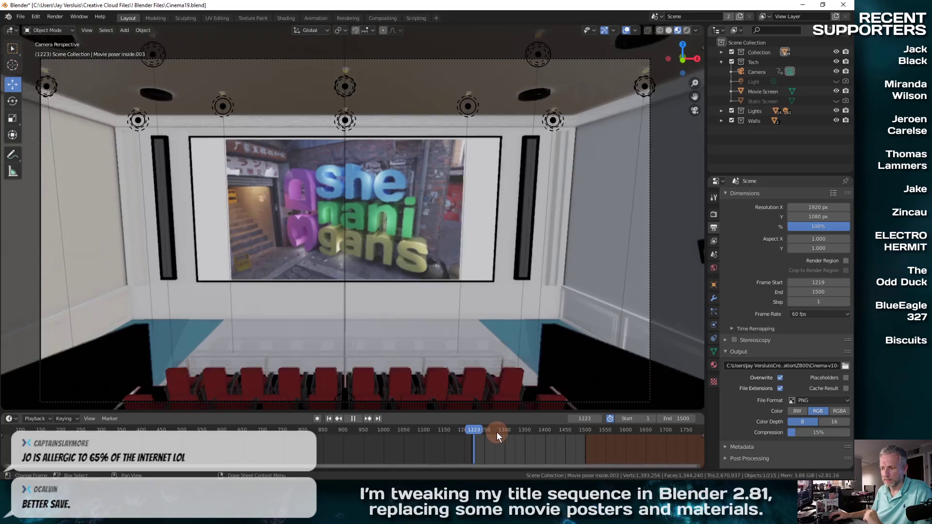
left_click(493, 432)
left_click_drag(498, 430, 586, 432)
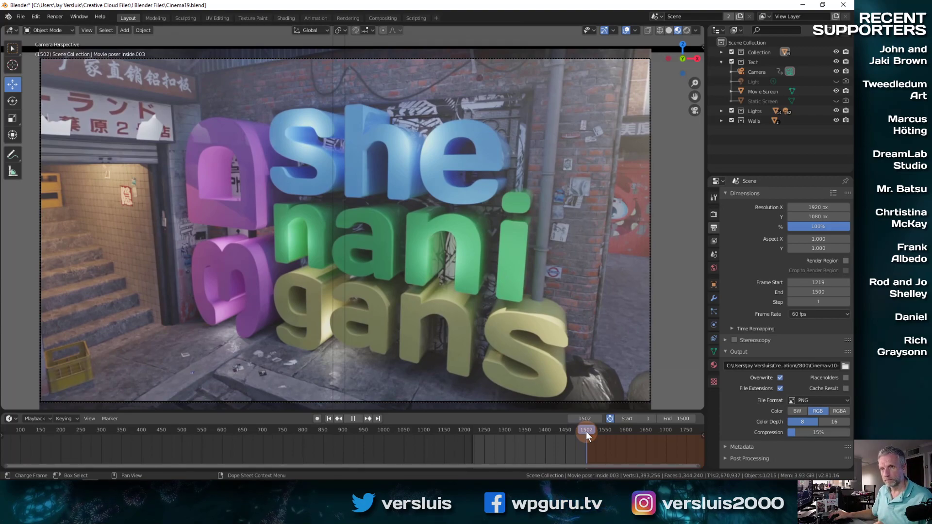
mouse_move(587, 432)
left_mouse_down()
mouse_move(501, 435)
mouse_move(571, 435)
left_mouse_up()
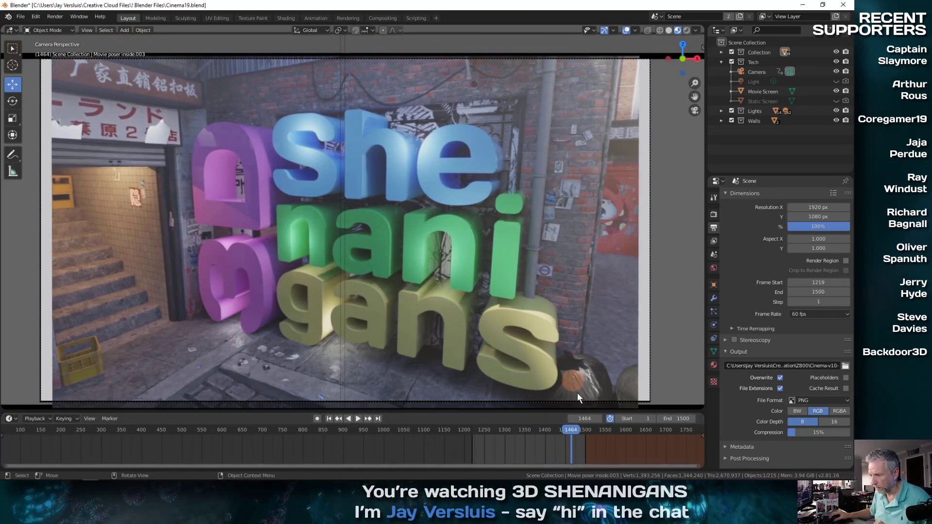
left_click_drag(572, 429, 582, 429)
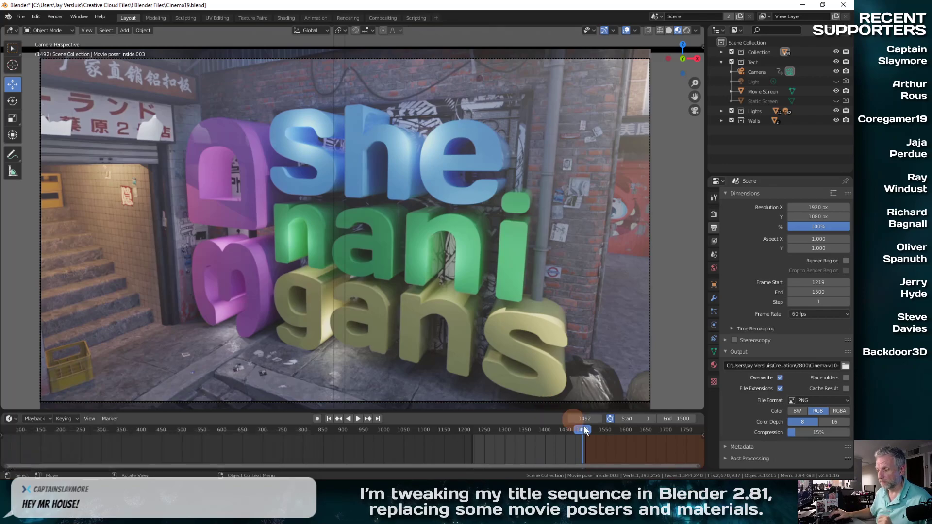
mouse_move(583, 431)
left_mouse_down()
mouse_move(552, 429)
mouse_move(584, 430)
left_mouse_up()
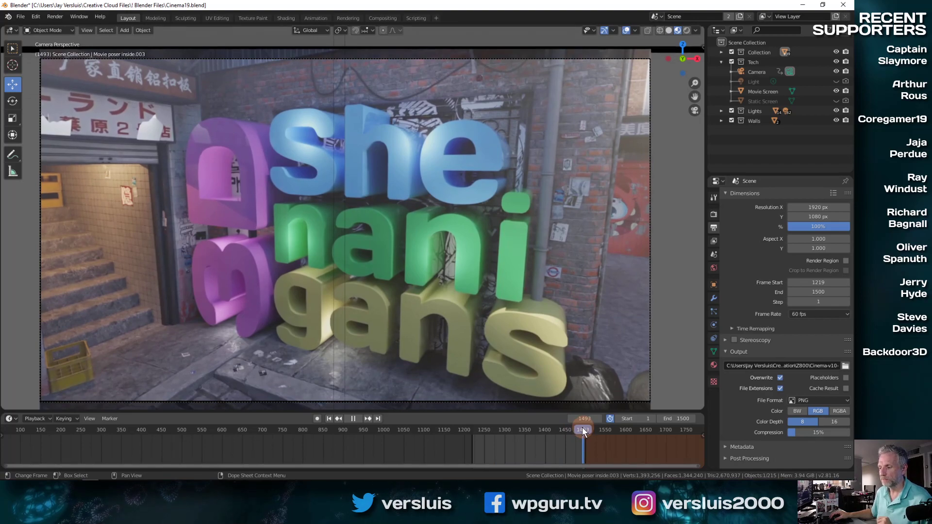
mouse_move(581, 427)
left_mouse_down()
mouse_move(560, 433)
mouse_move(574, 432)
left_mouse_up()
Step: Select the camera, jump to its keyframe at frame 1500, and enable Lock Camera to View
left_click(771, 70)
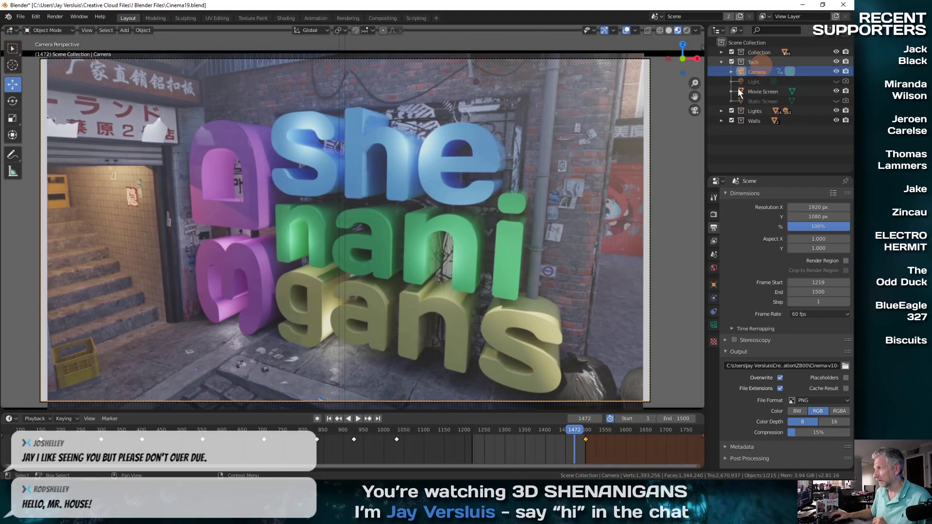
left_click(368, 418)
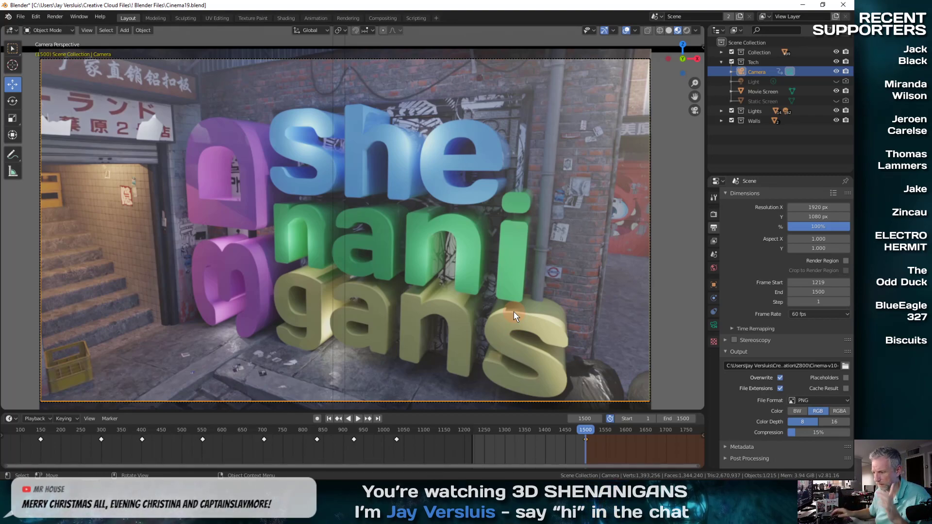
key("n")
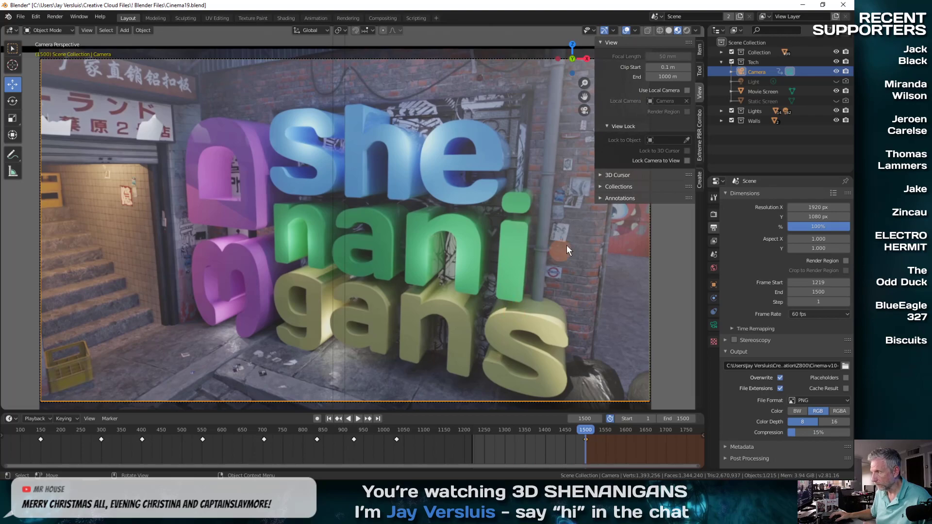
left_click(686, 160)
key("n")
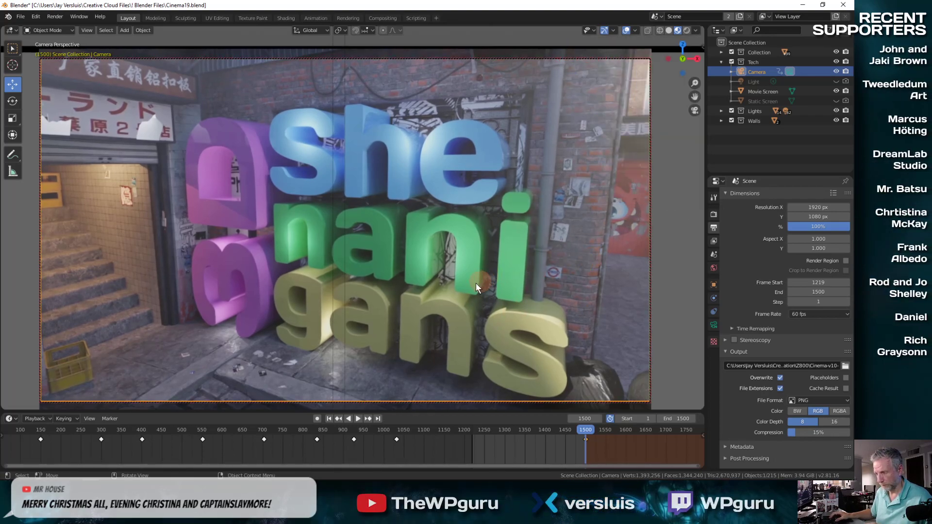
Step: Undo the trial camera move, return to the keyframe at frame 1500, and reframe the camera so the logo sits slightly higher in the shot
middle_click_drag(423, 307, 424, 307)
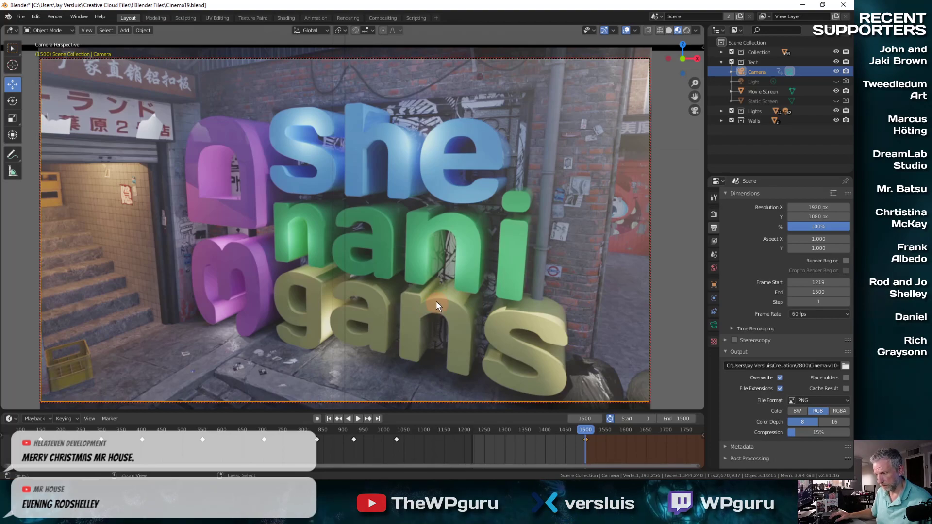
key("ctrl+z")
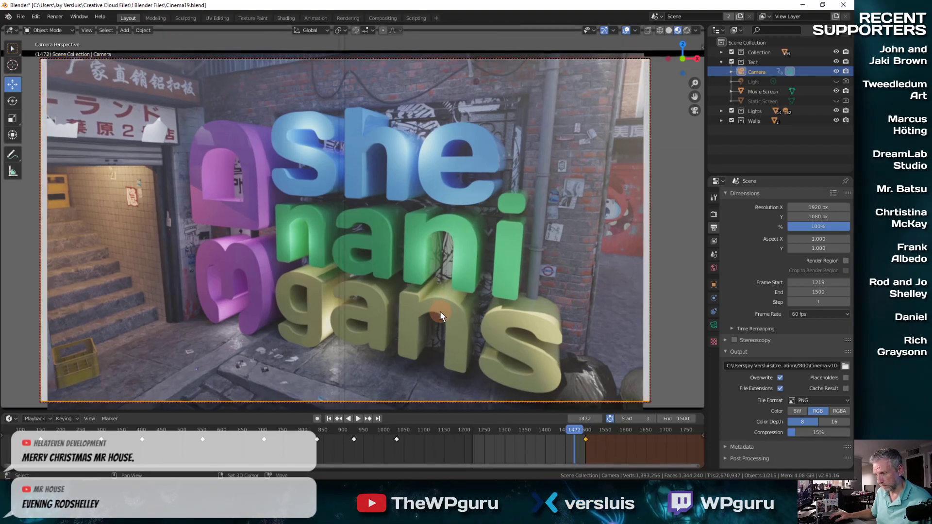
left_click(370, 419)
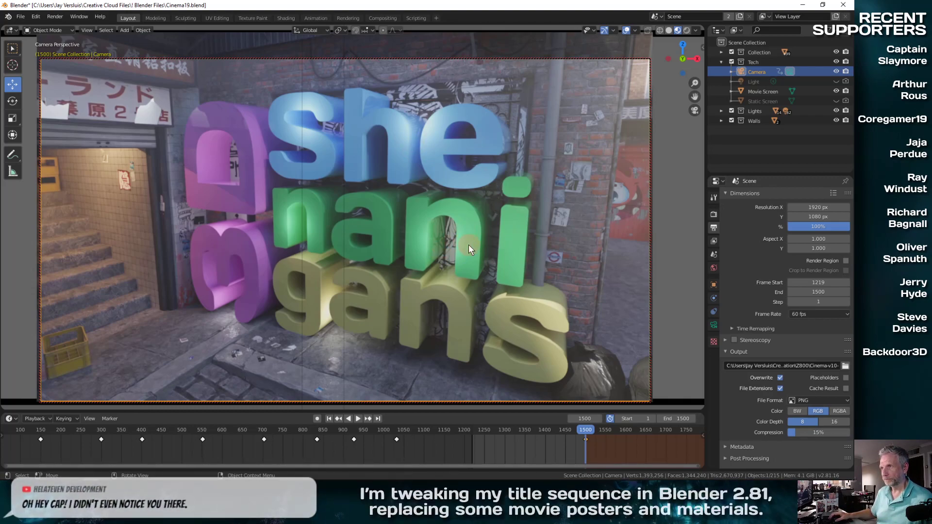
Step: Save the project as a new version named Cinema20.blend in the Blender Files folder
left_click(20, 18)
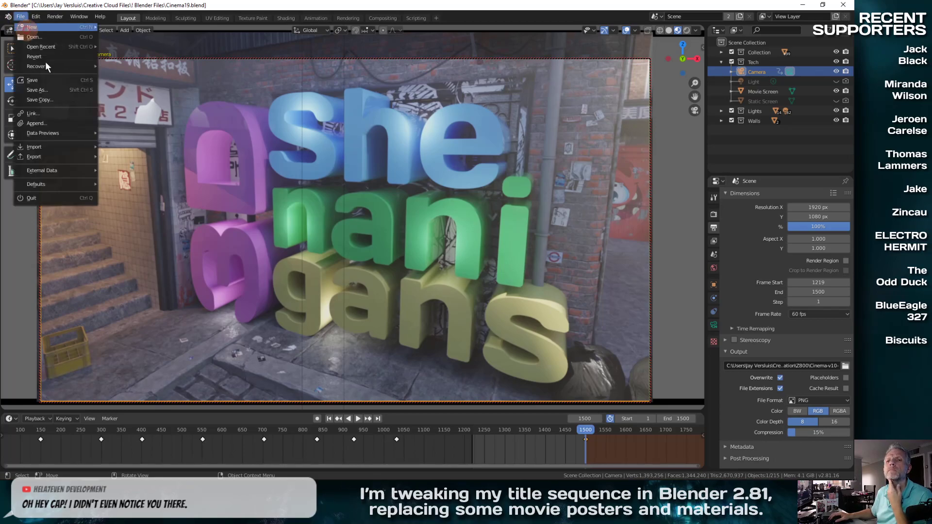
left_click(75, 89)
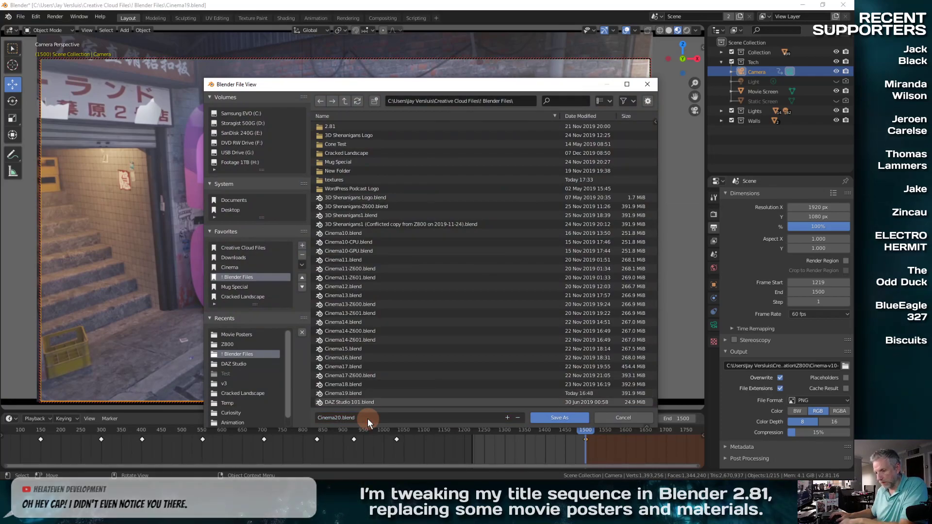
left_click(508, 418)
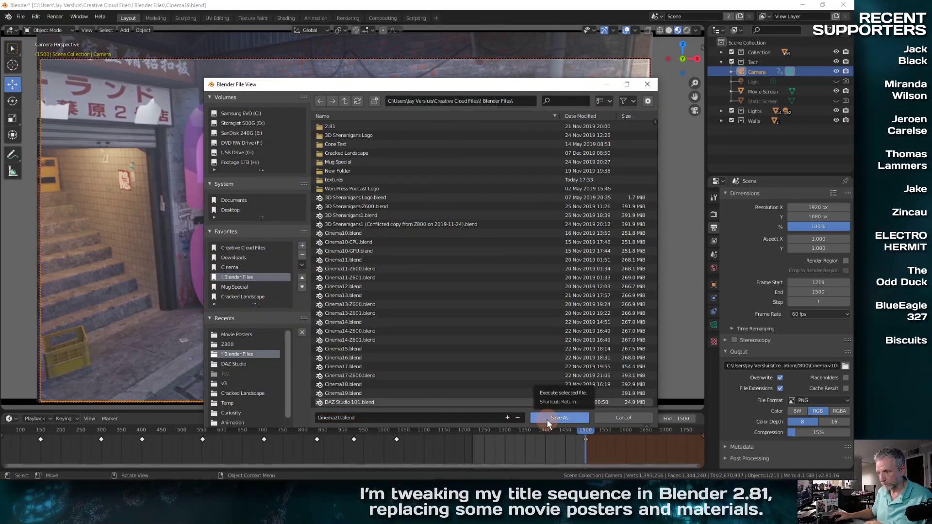
left_click(547, 419)
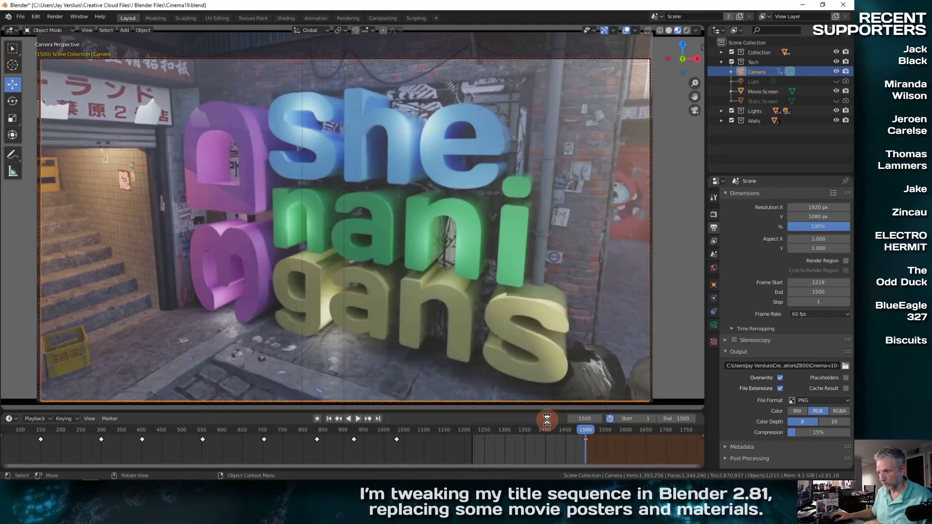
Step: Pack all external files into the blend file and save it
left_click(20, 18)
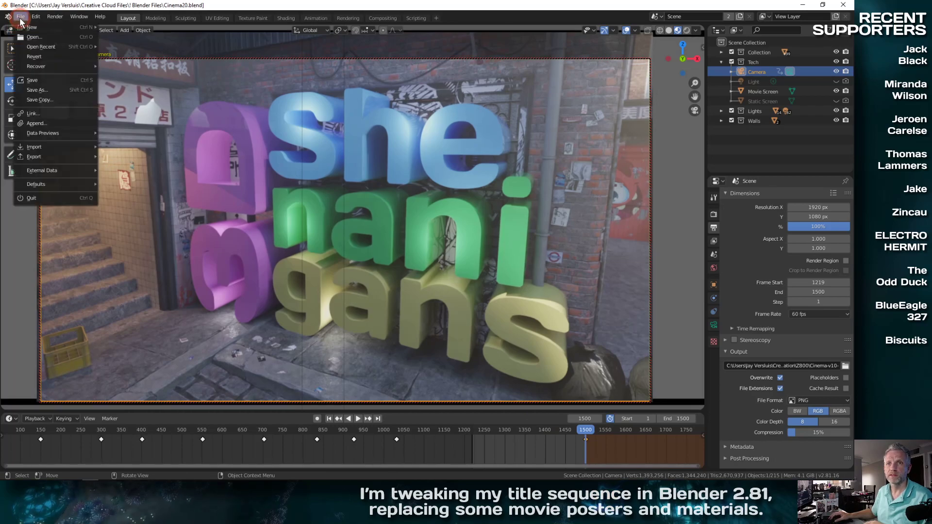
left_click(57, 169)
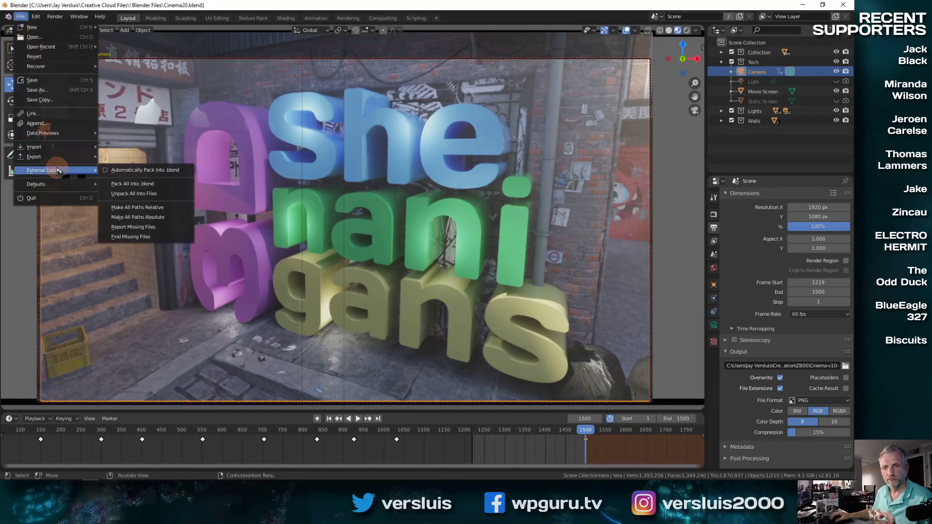
left_click(148, 183)
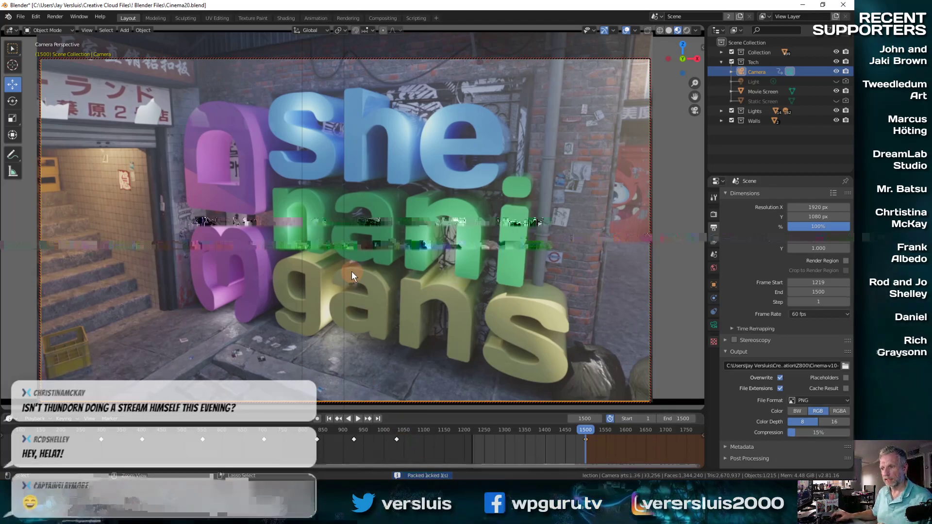
key("ctrl+s")
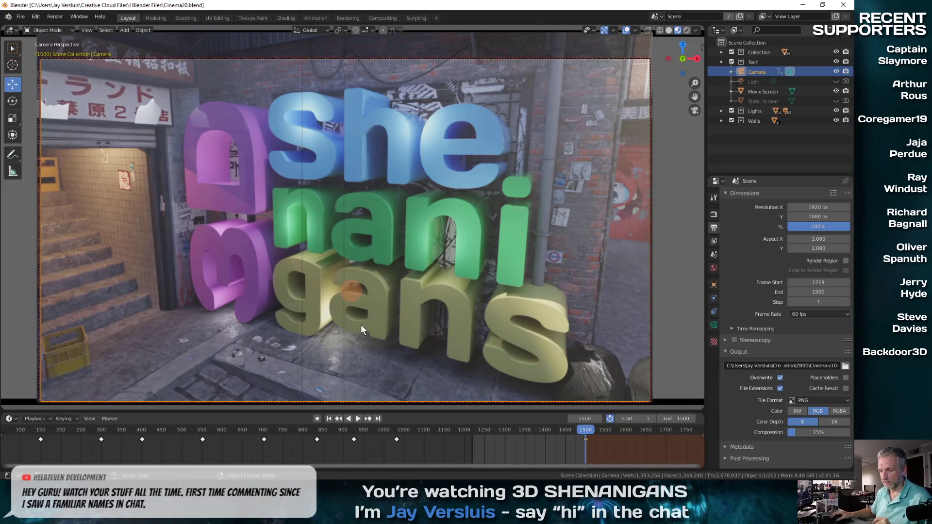
Step: Play the animation briefly, stop it, and scrub the timeline back through the lobby to frame 270
key("space")
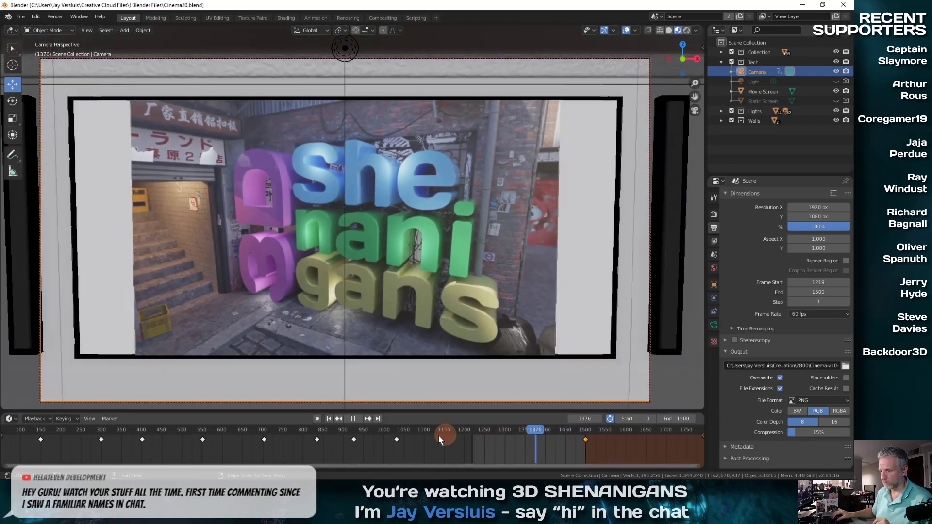
key("Escape")
left_click(352, 431)
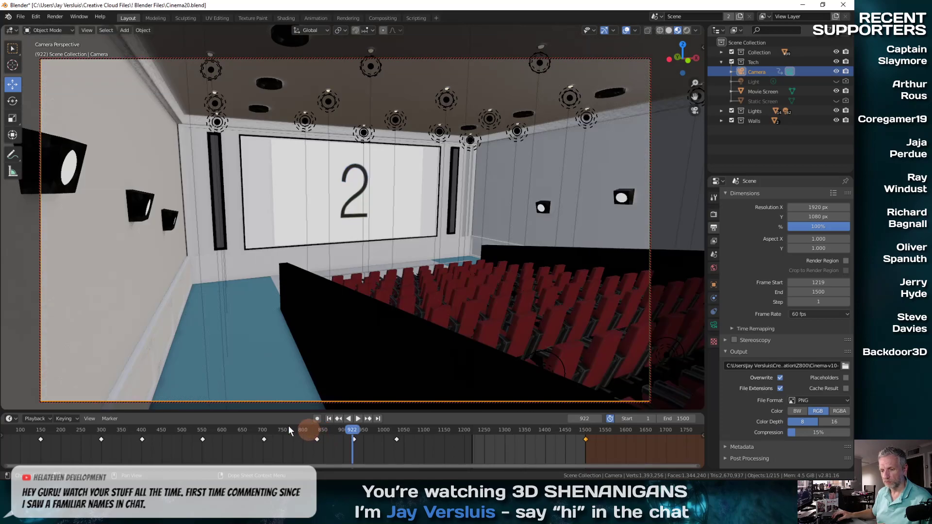
left_click(243, 428)
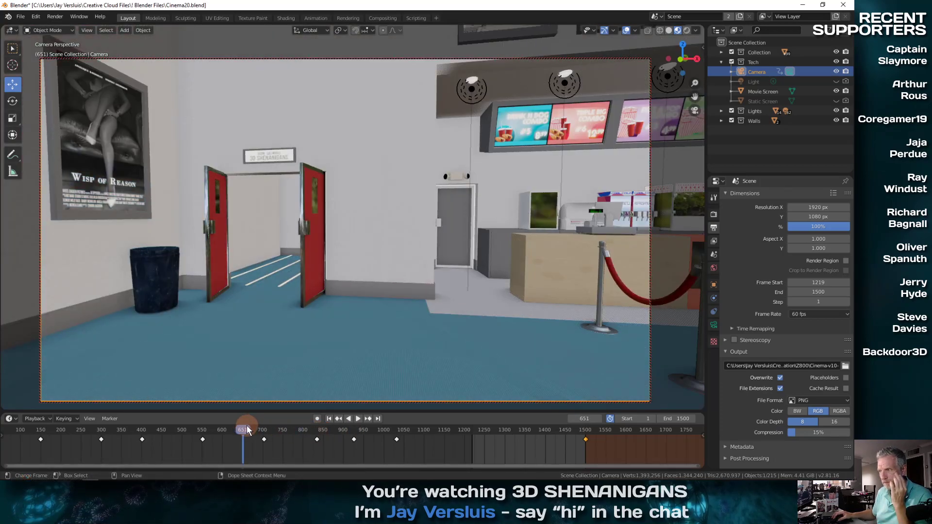
mouse_move(252, 433)
left_mouse_down()
mouse_move(53, 436)
mouse_move(103, 432)
mouse_move(89, 433)
left_mouse_up()
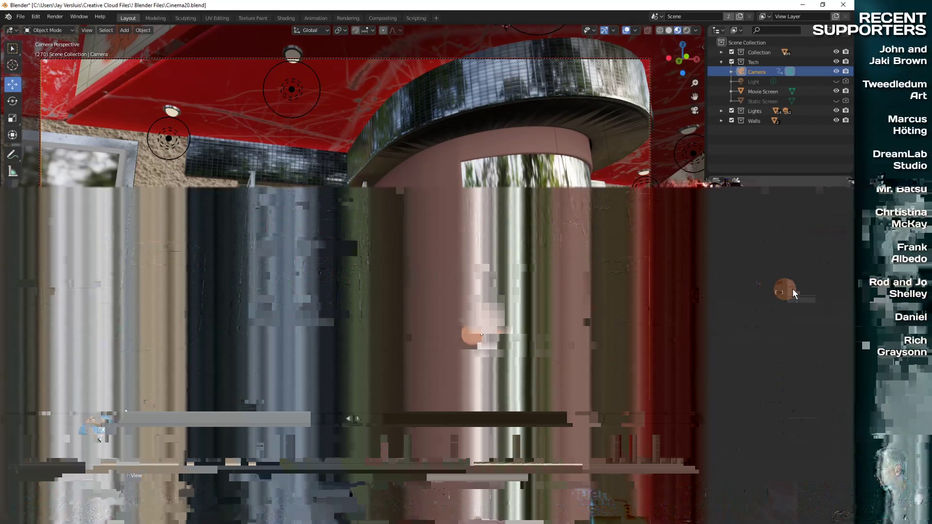
Step: Set the render output's start frame to 270
left_click(810, 280)
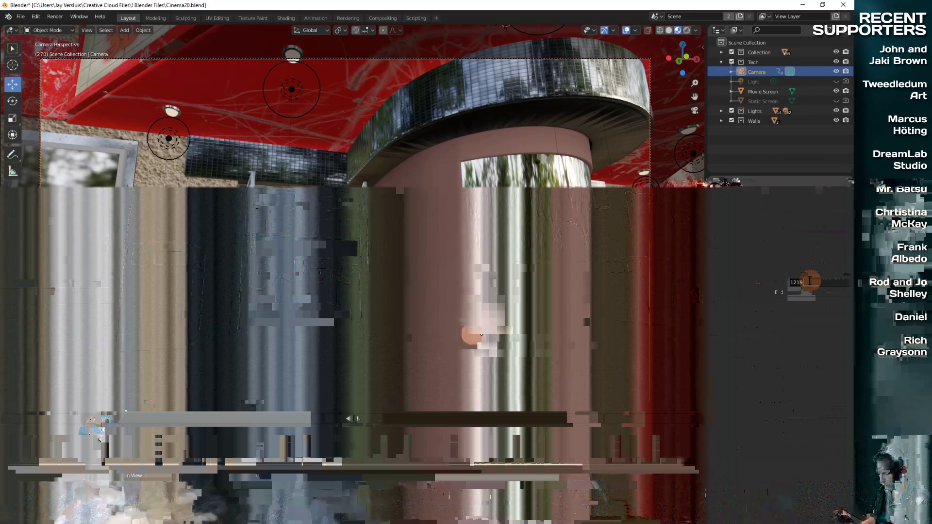
key("BackSpace")
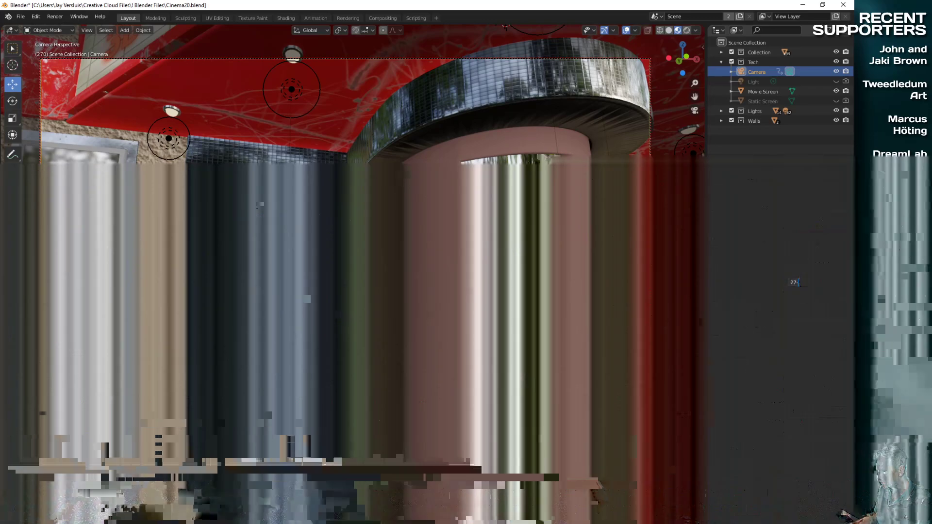
type("0")
key("Return")
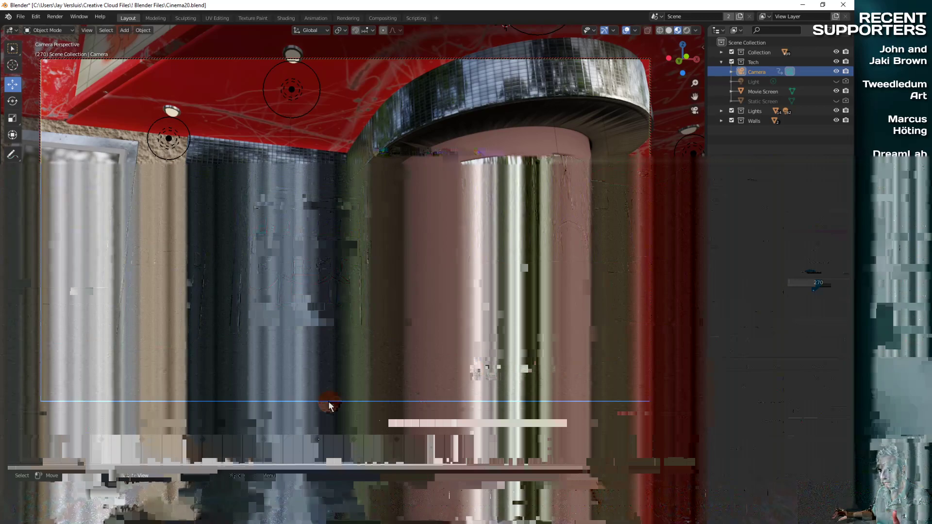
Step: Scrub through the lobby shot to frame 645, set the render output's end frame to 645, and save the file
left_click_drag(86, 434, 258, 443)
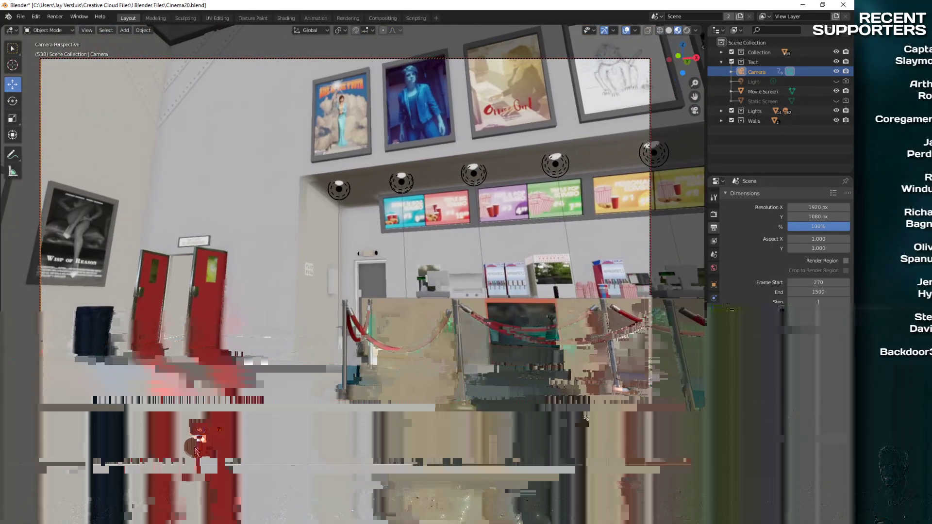
left_click_drag(196, 430, 242, 434)
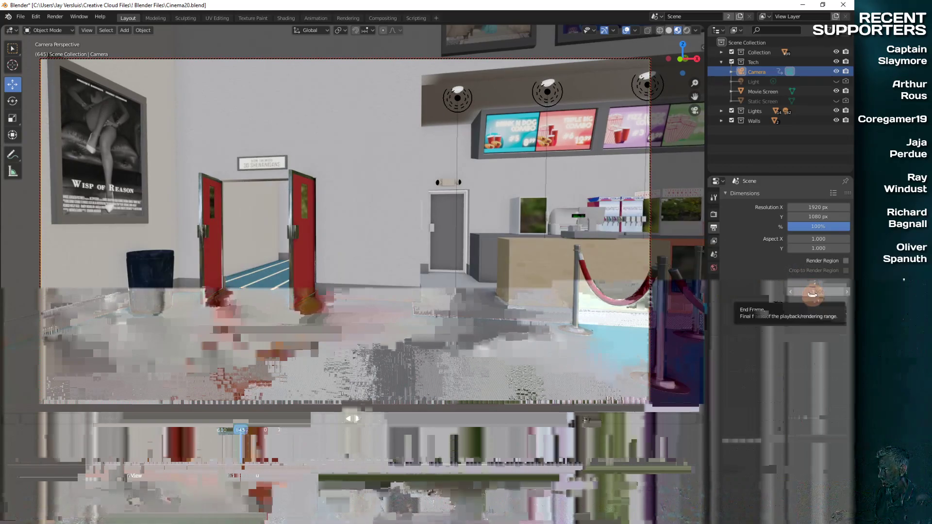
left_click(812, 293)
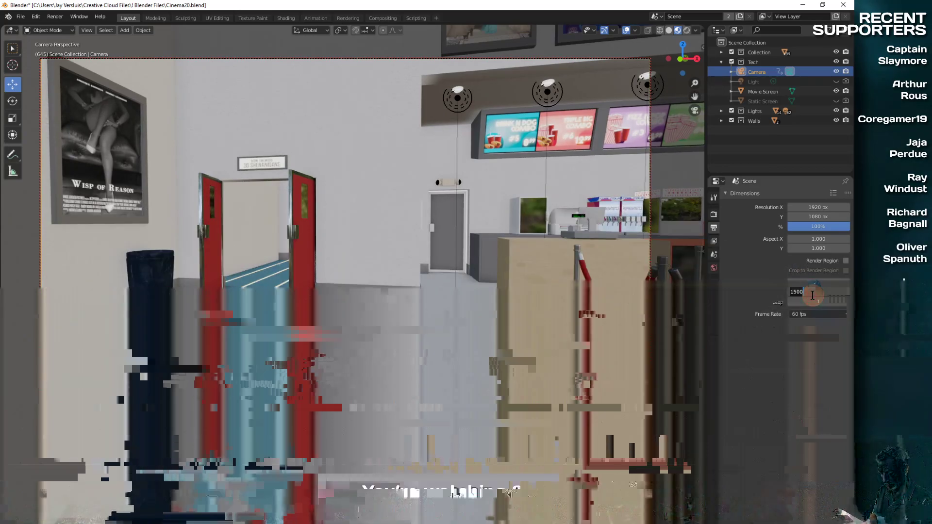
type("645")
key("Return")
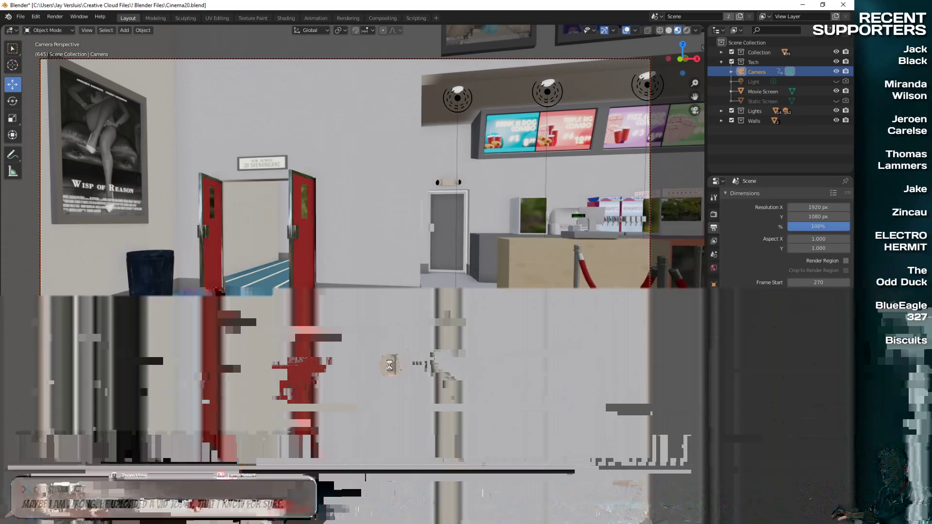
key("ctrl+s")
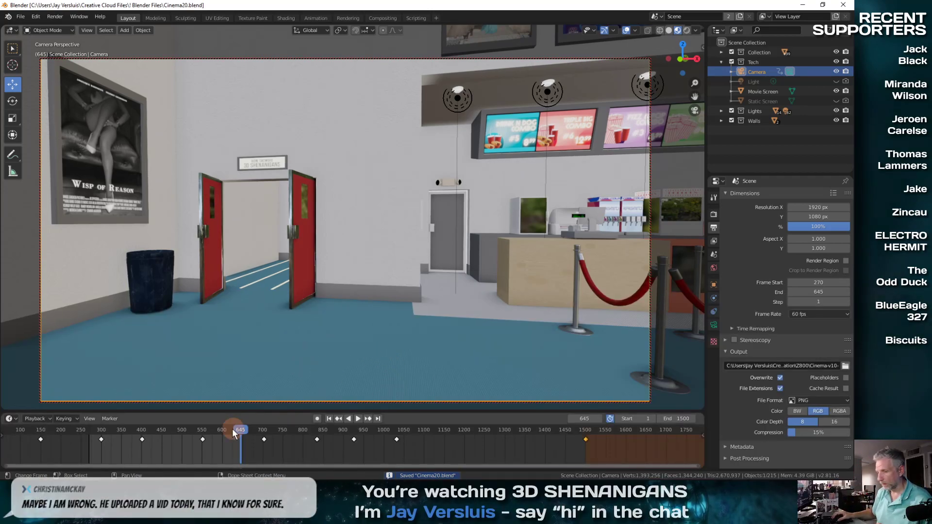
Step: Play and scrub the animation through the auditorium up to frame 1489 to review the camera's final approach to the movie screen
key("space")
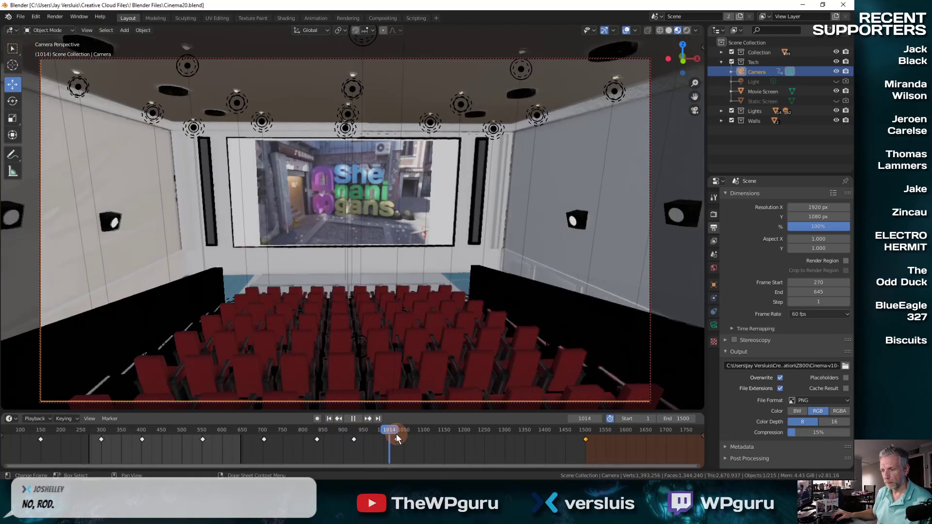
left_click(396, 436)
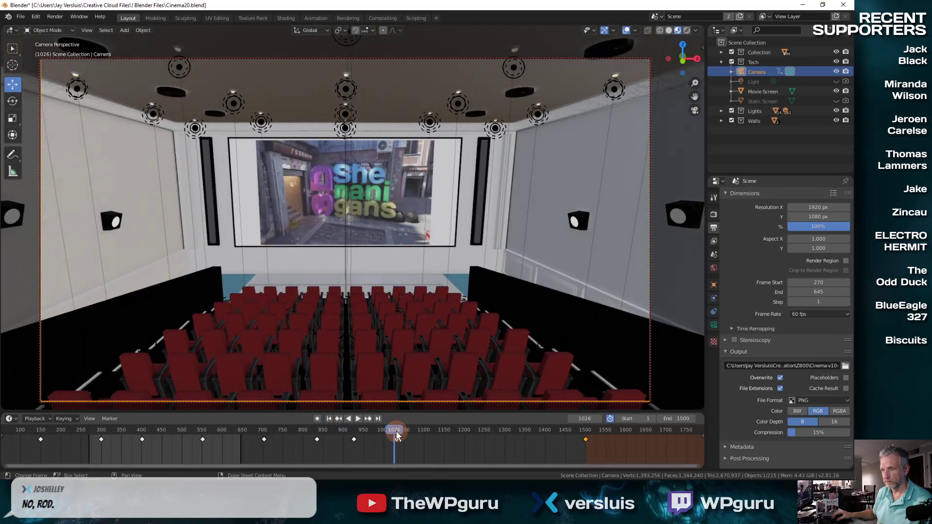
left_click(398, 430)
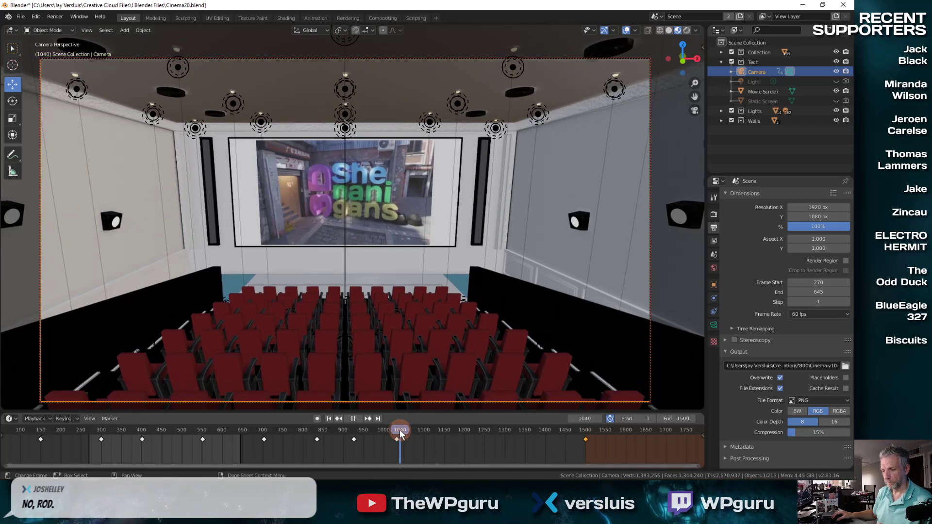
left_click_drag(544, 429, 580, 429)
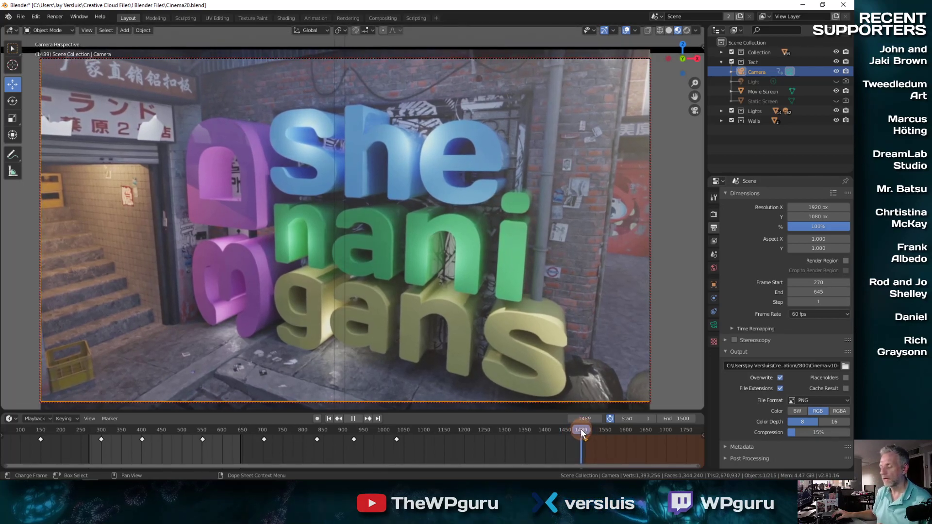
left_click(392, 436)
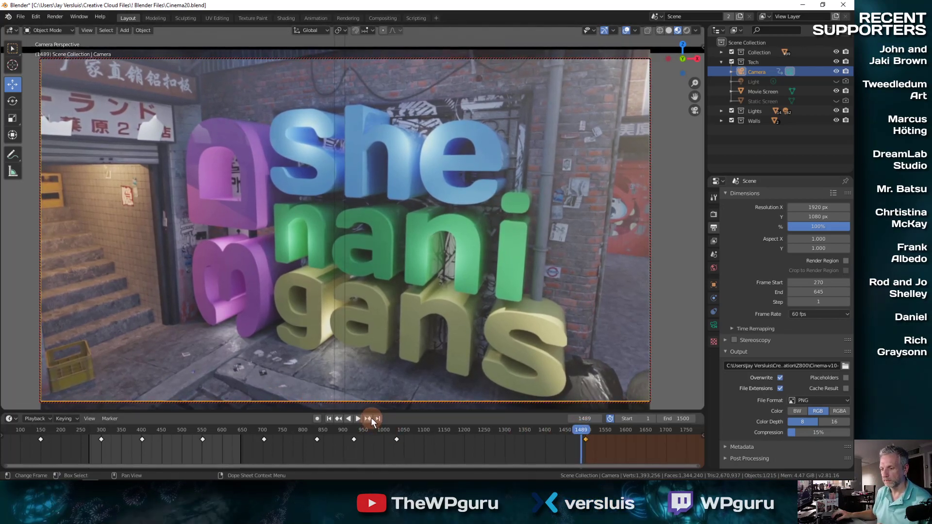
Step: Lower the camera at the final keyframe, frame 1500, to shift the title image upward in the shot, and show the camera's transform values
left_click(371, 418)
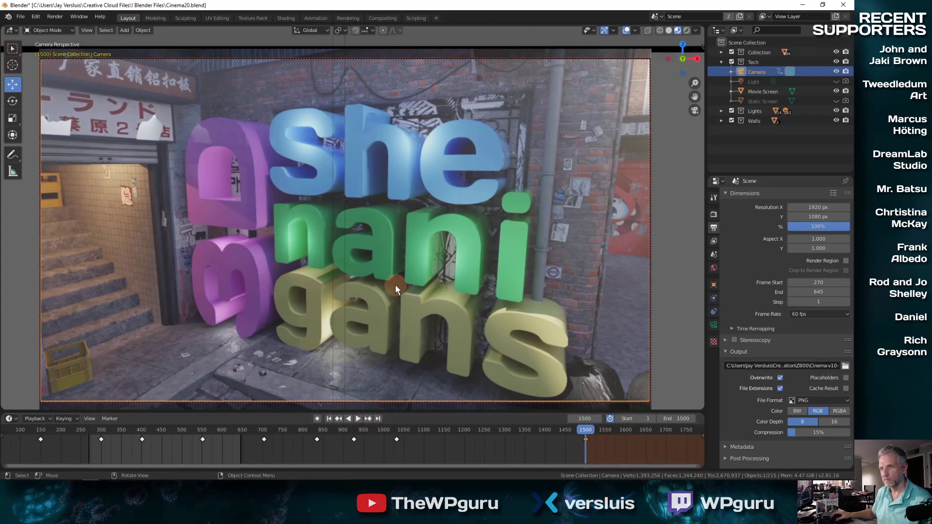
middle_click_drag(395, 285, 389, 211, "shift")
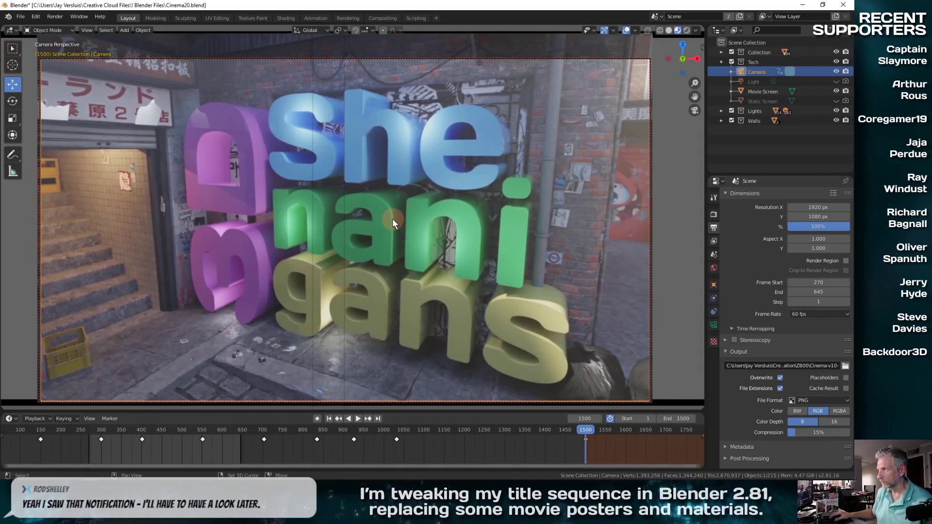
left_click(713, 285)
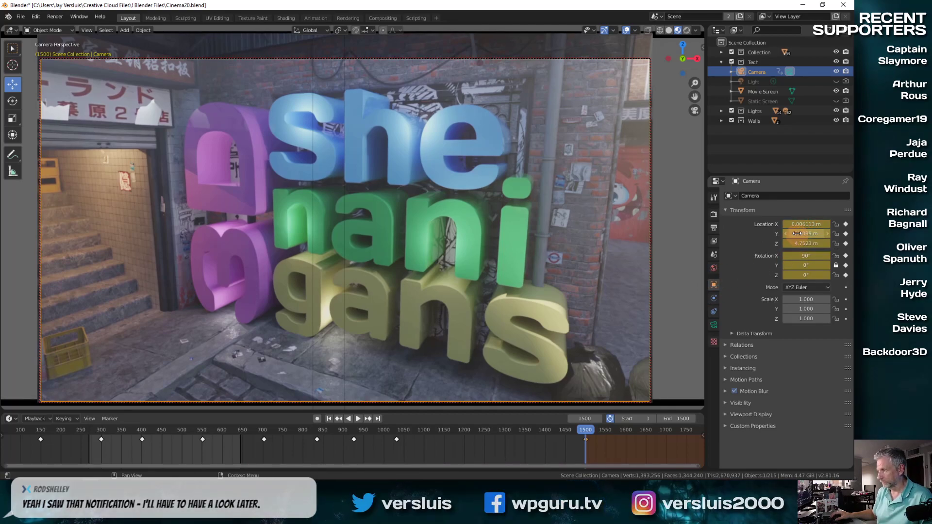
Step: Play back the end of the camera move from shortly before frame 1500 to check the new framing
left_click_drag(582, 432, 556, 441)
key("space")
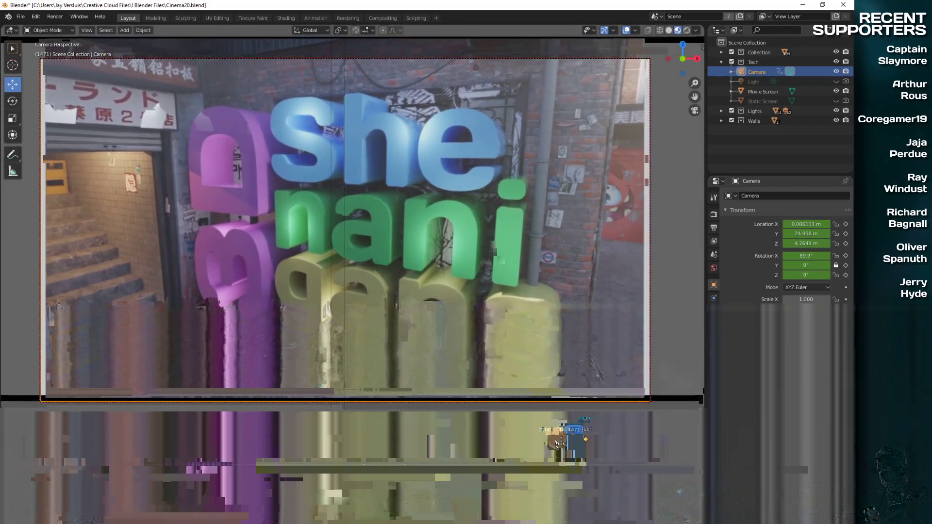